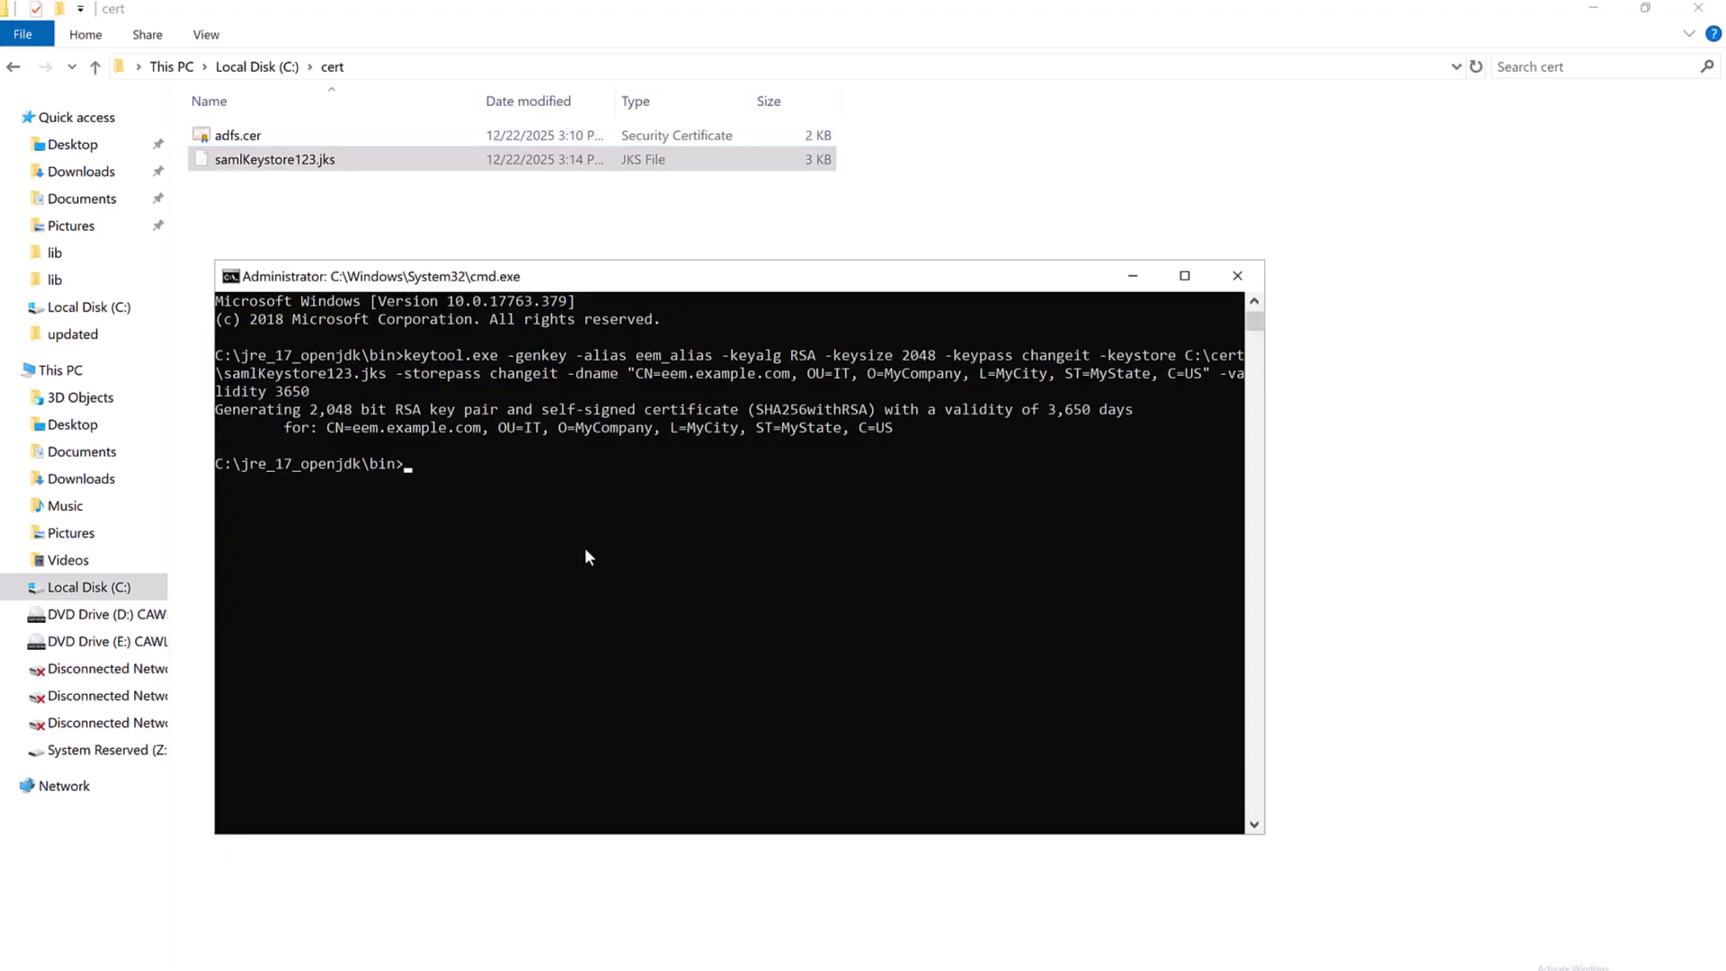
- Import C:\cert\adfs.cer into the C:\cert\truststore keystore as eem_alias, trusting the certificate
type("keytool.exe -import -alias eem_alias -file C:\\cert\\adfs.cer -keystore C:\\cert\\truststore -storepass changeit")
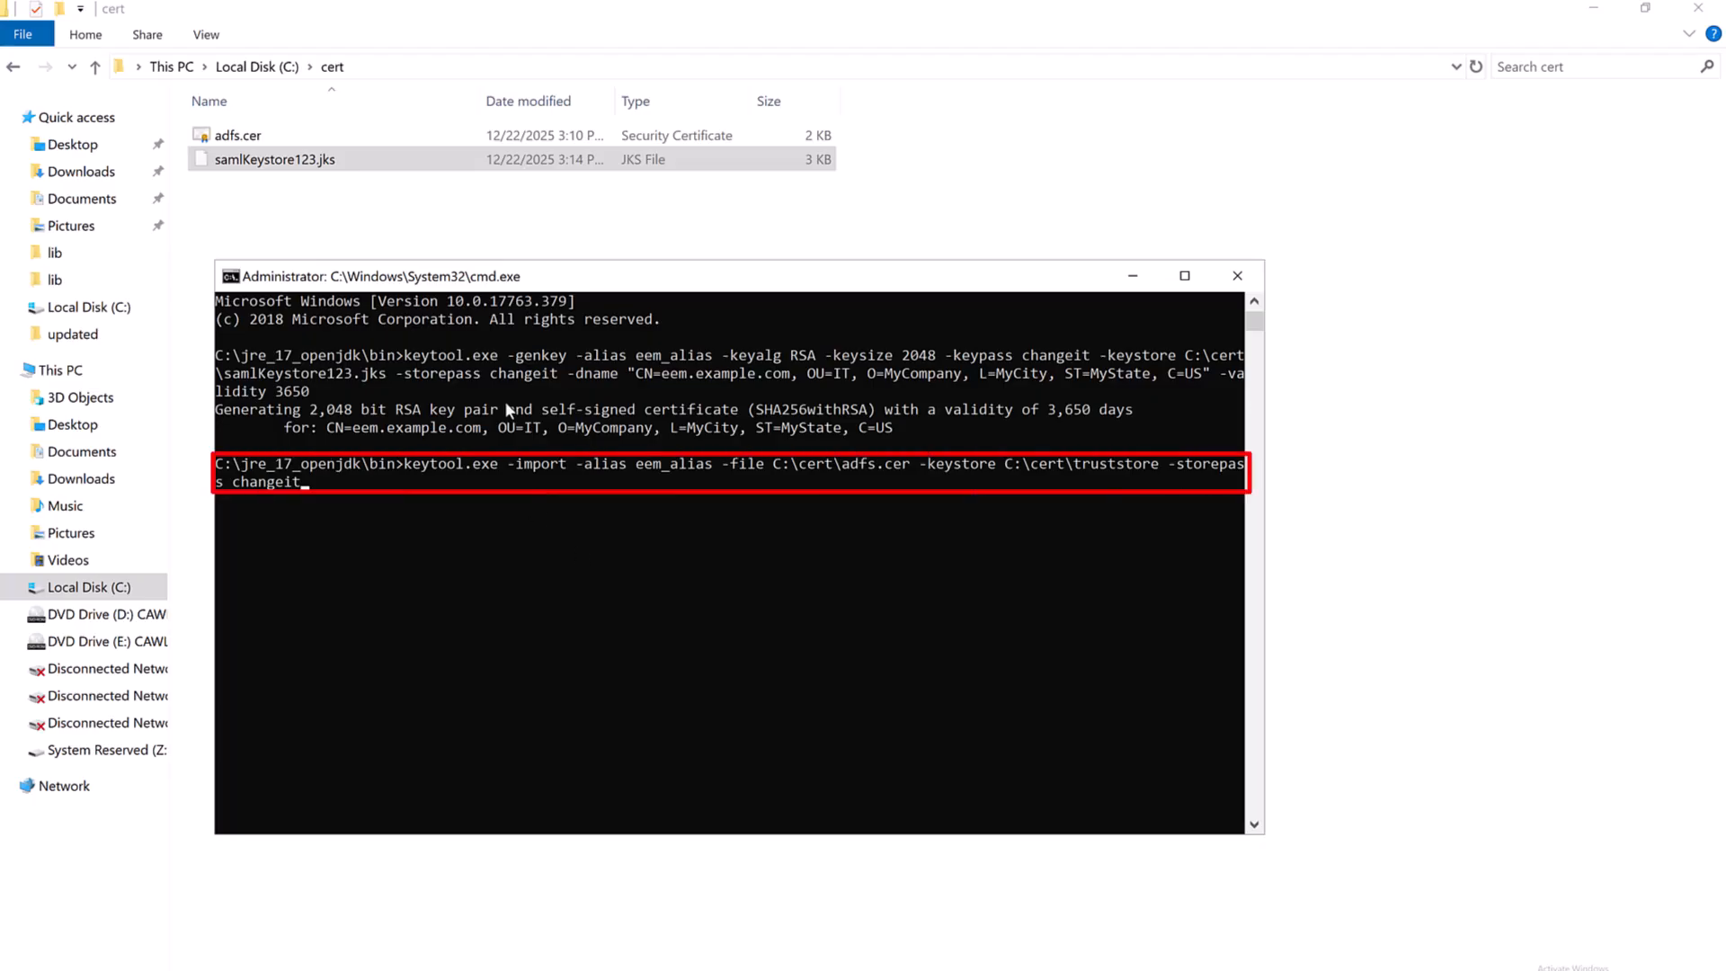
key("Return")
type("Yes")
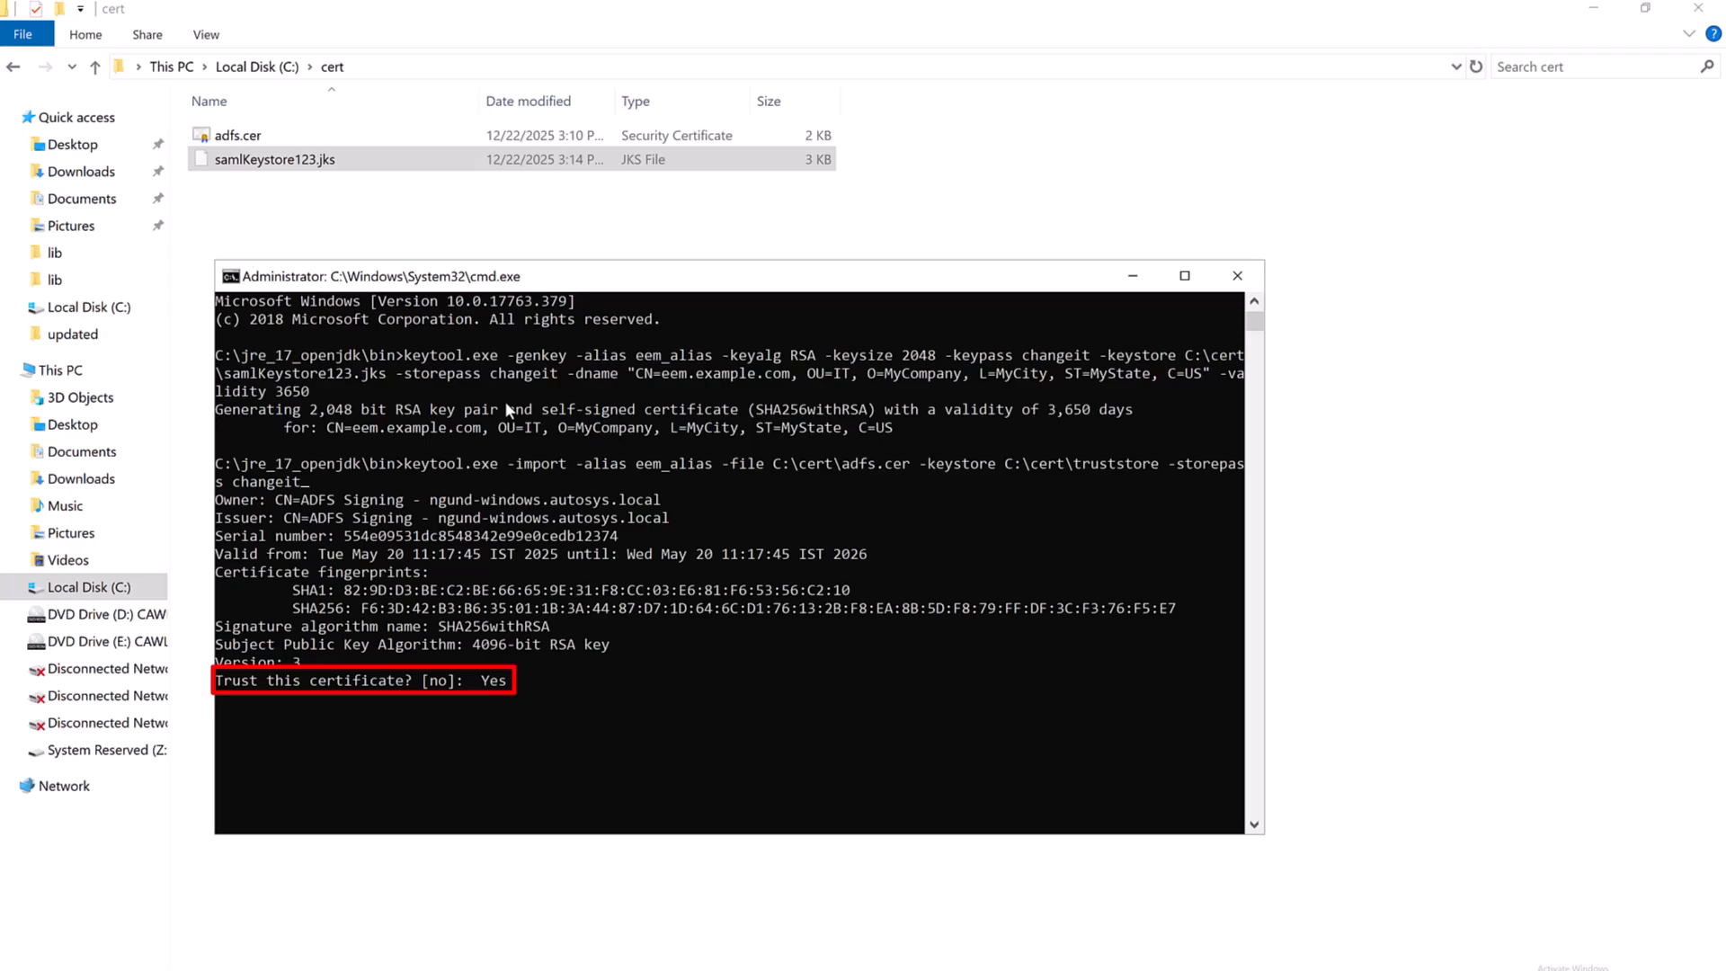
key("Return")
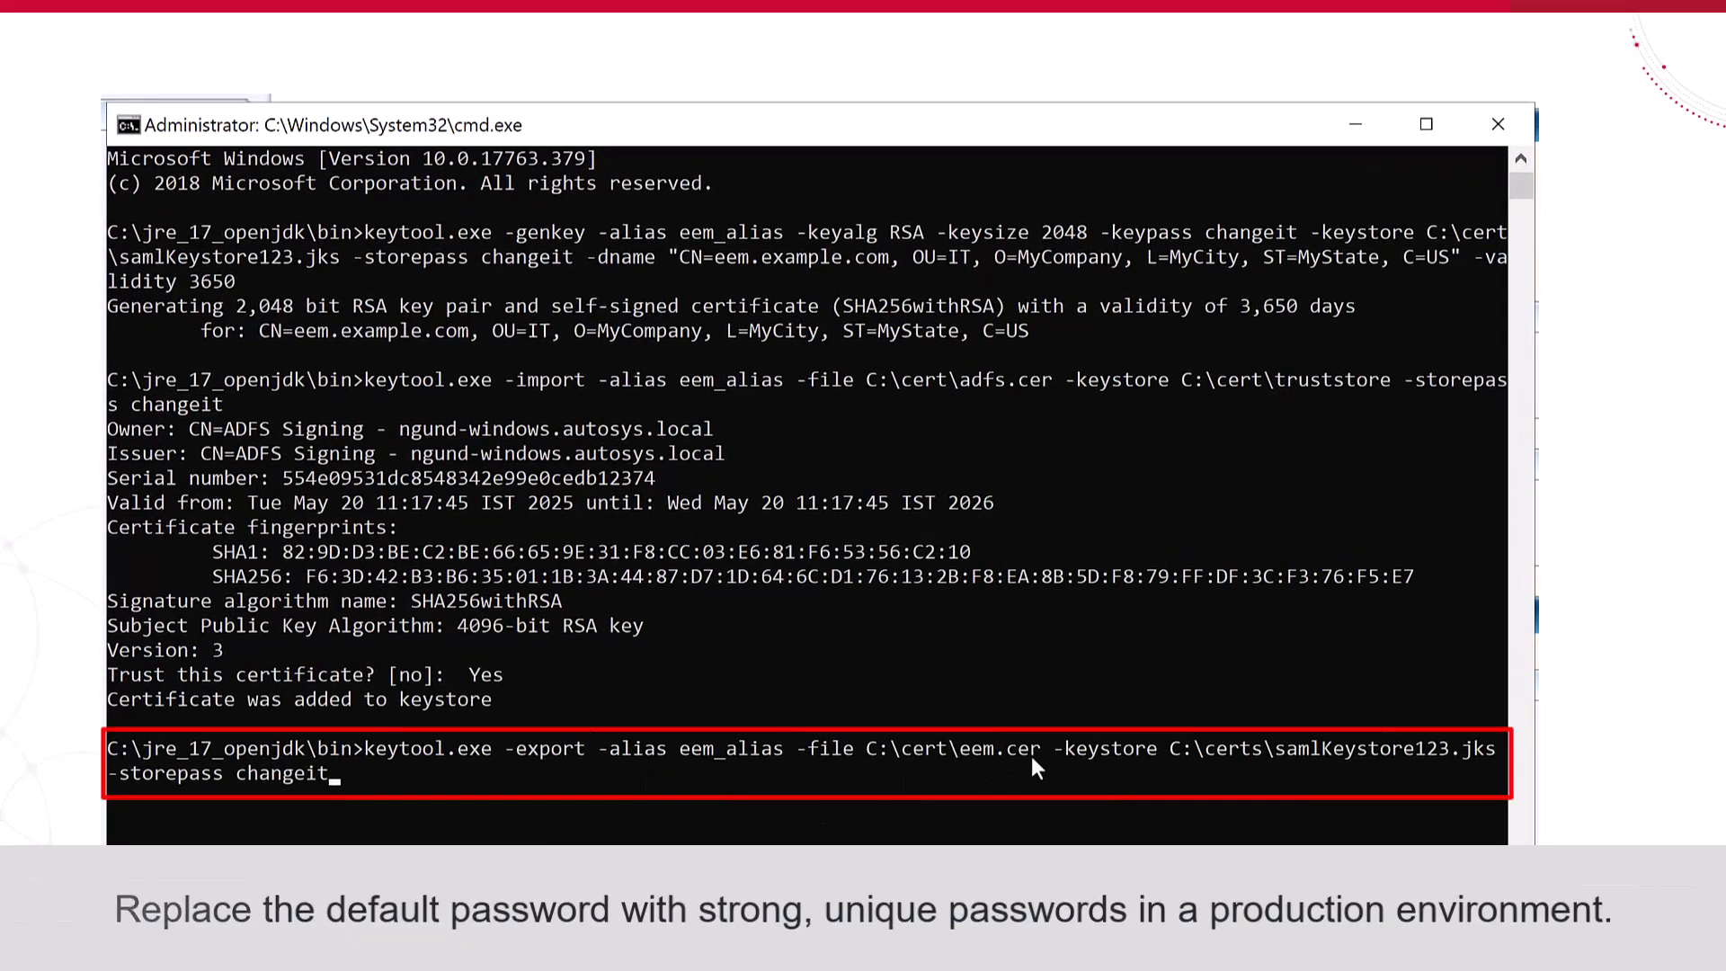
- Export the eem_alias certificate from samlKeystore123.jks to C:\cert\eem.cer
key("Return")
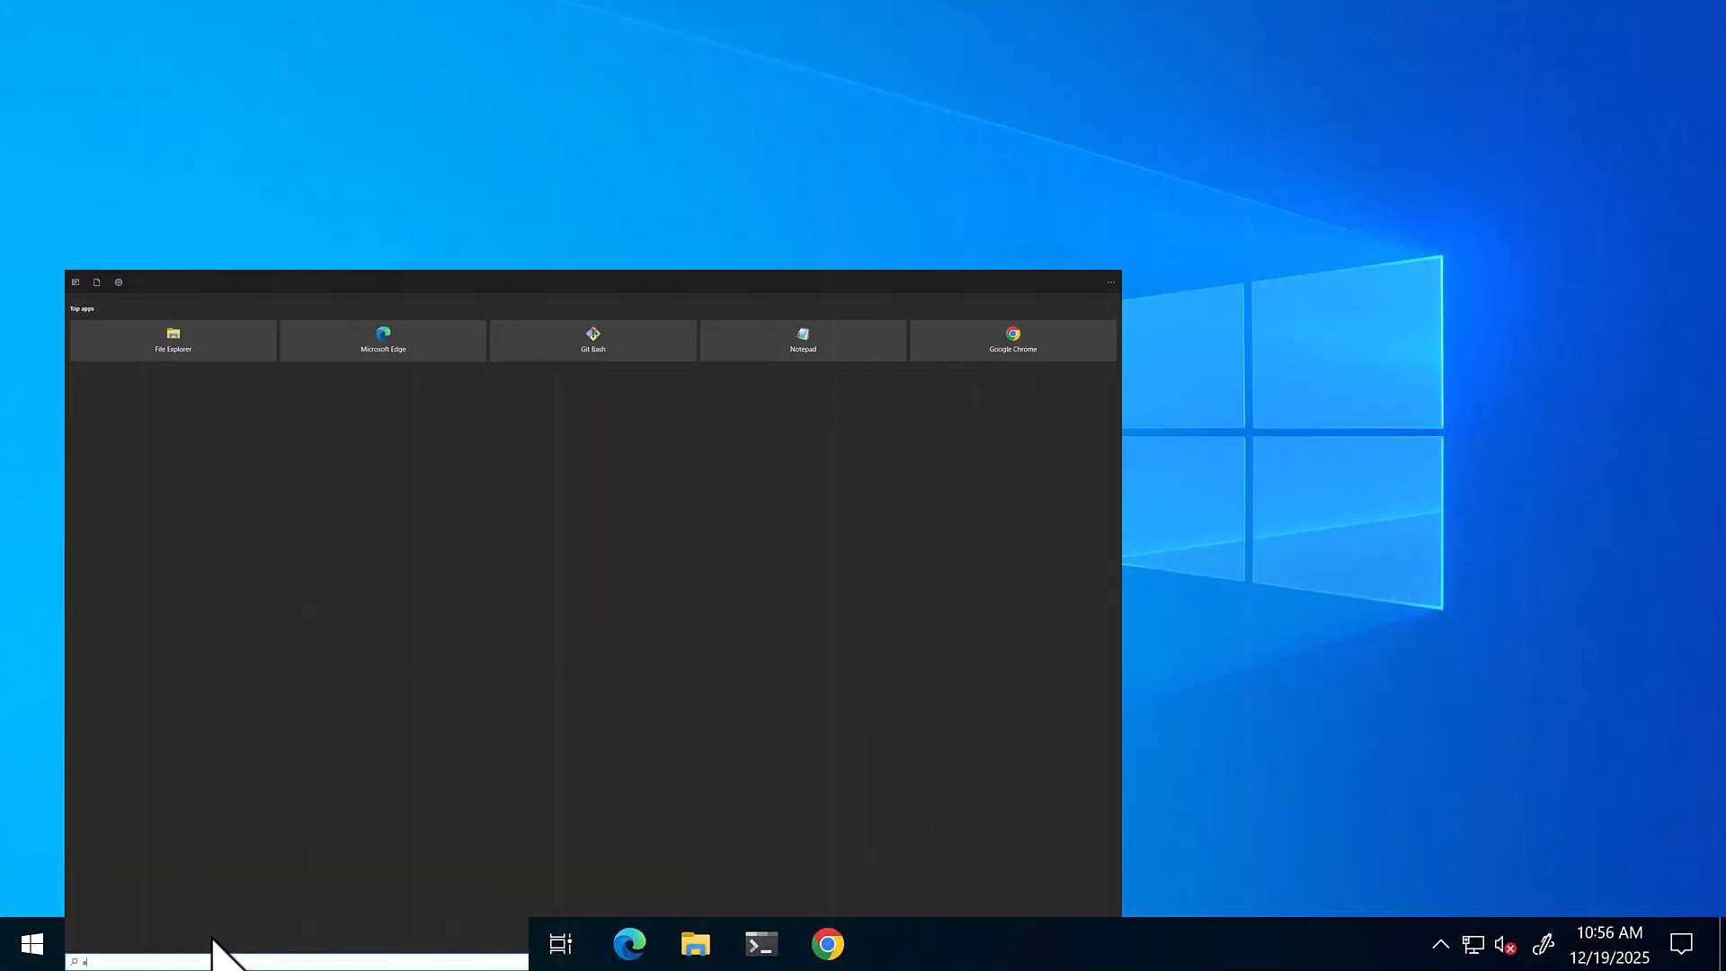
- Launch AD FS Management and start adding a new relying party trust
type("df")
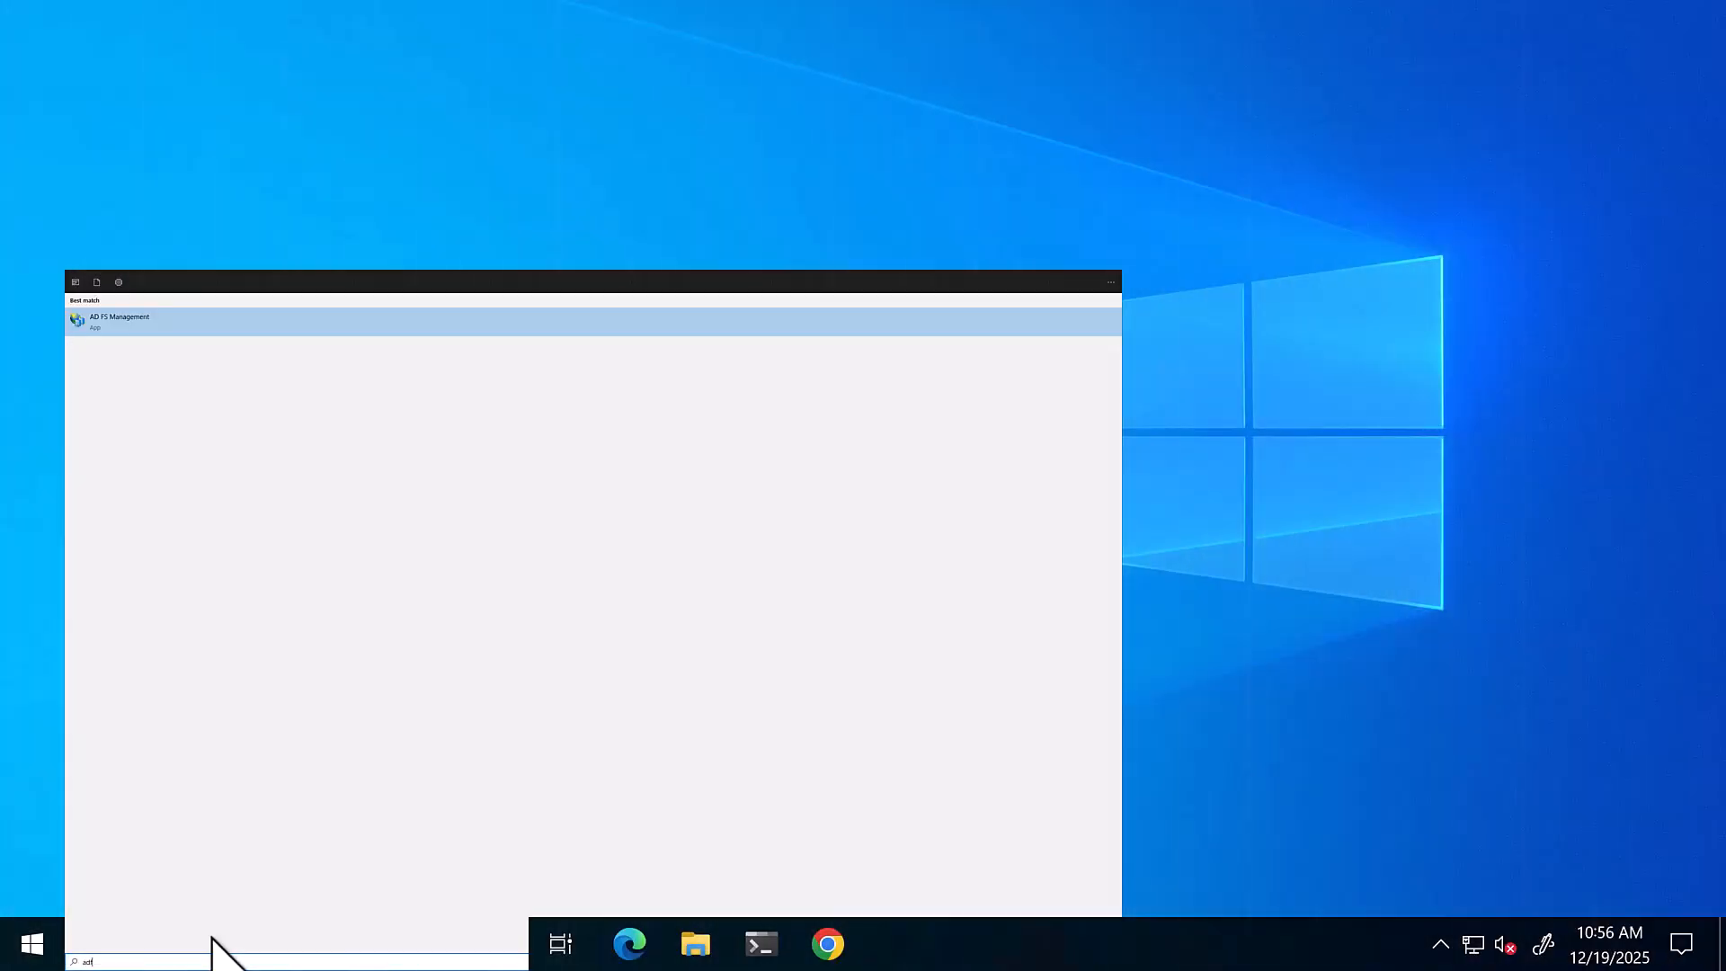
key("Return")
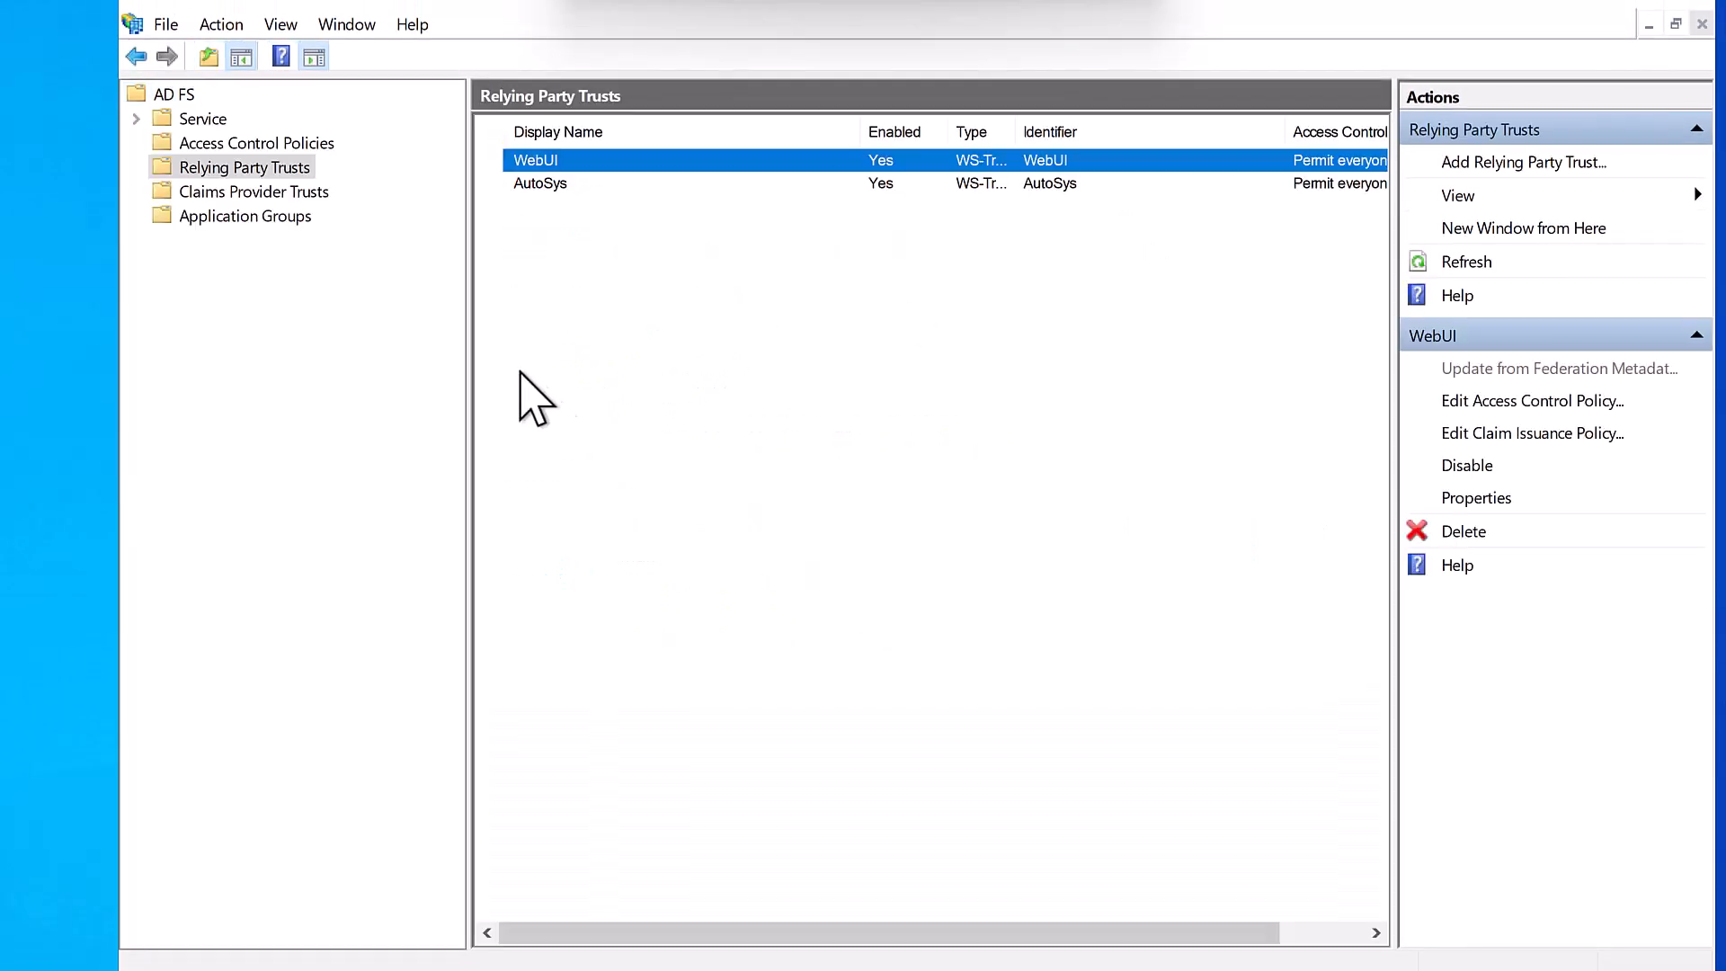
right_click(290, 170)
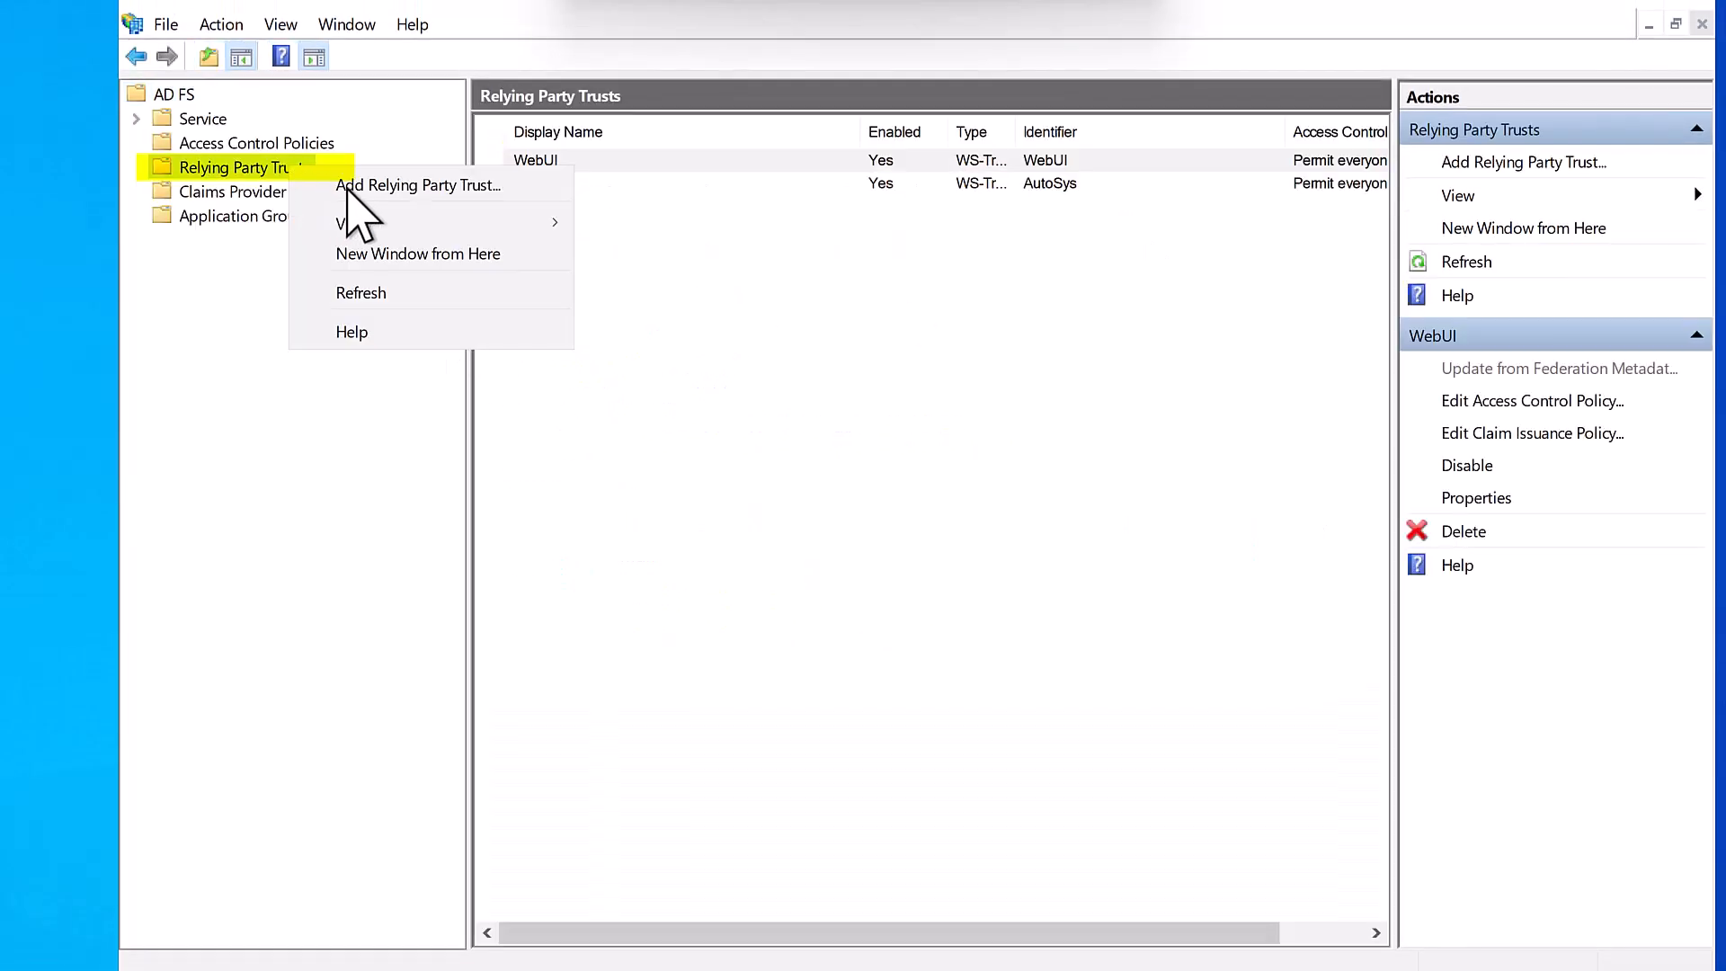
left_click(351, 182)
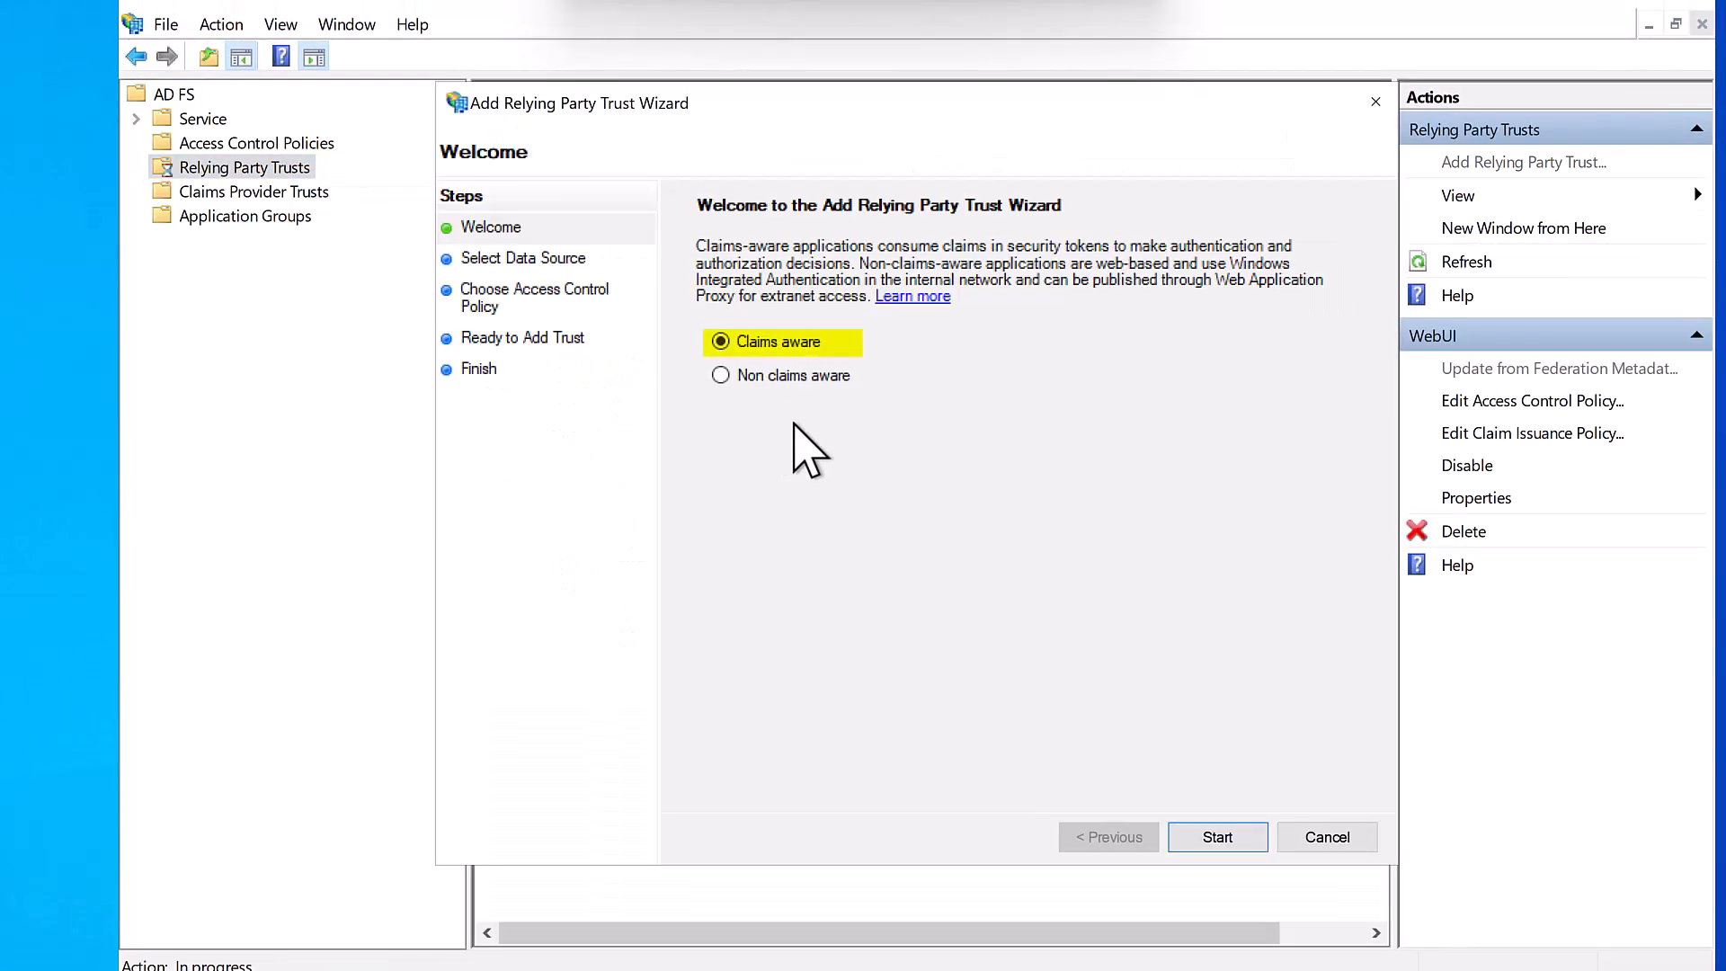
- Create the trust as claims-aware with manual data entry and display name WebUI-SSO
left_click(1204, 836)
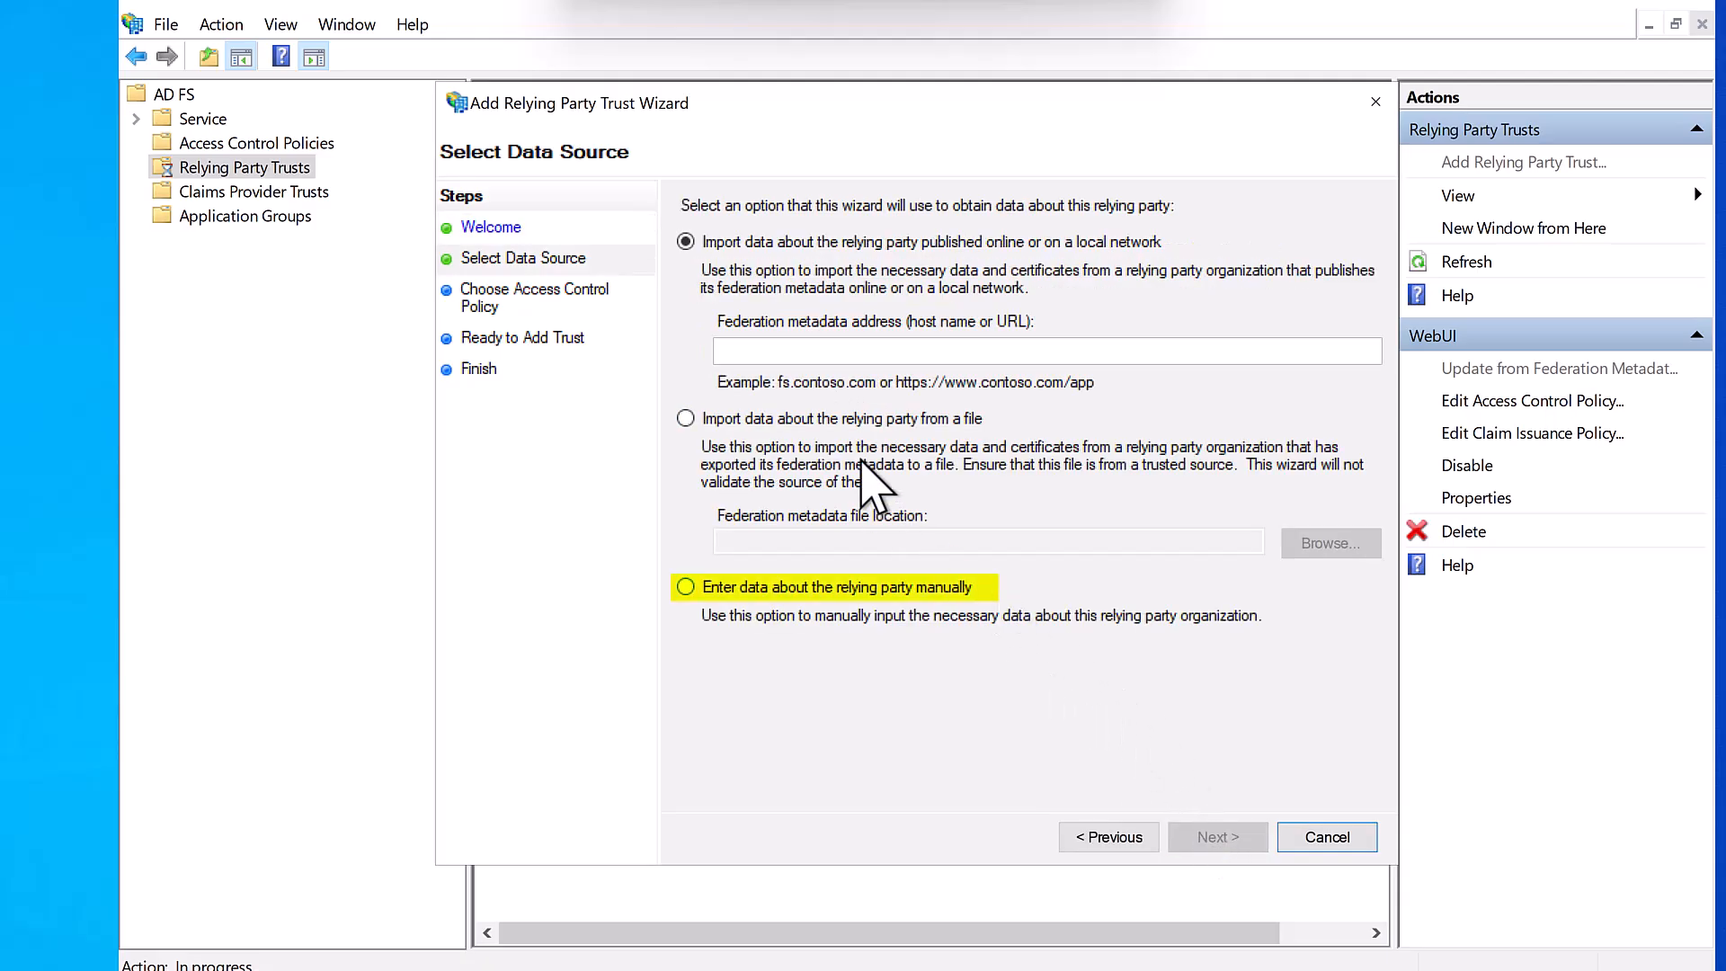
left_click(856, 591)
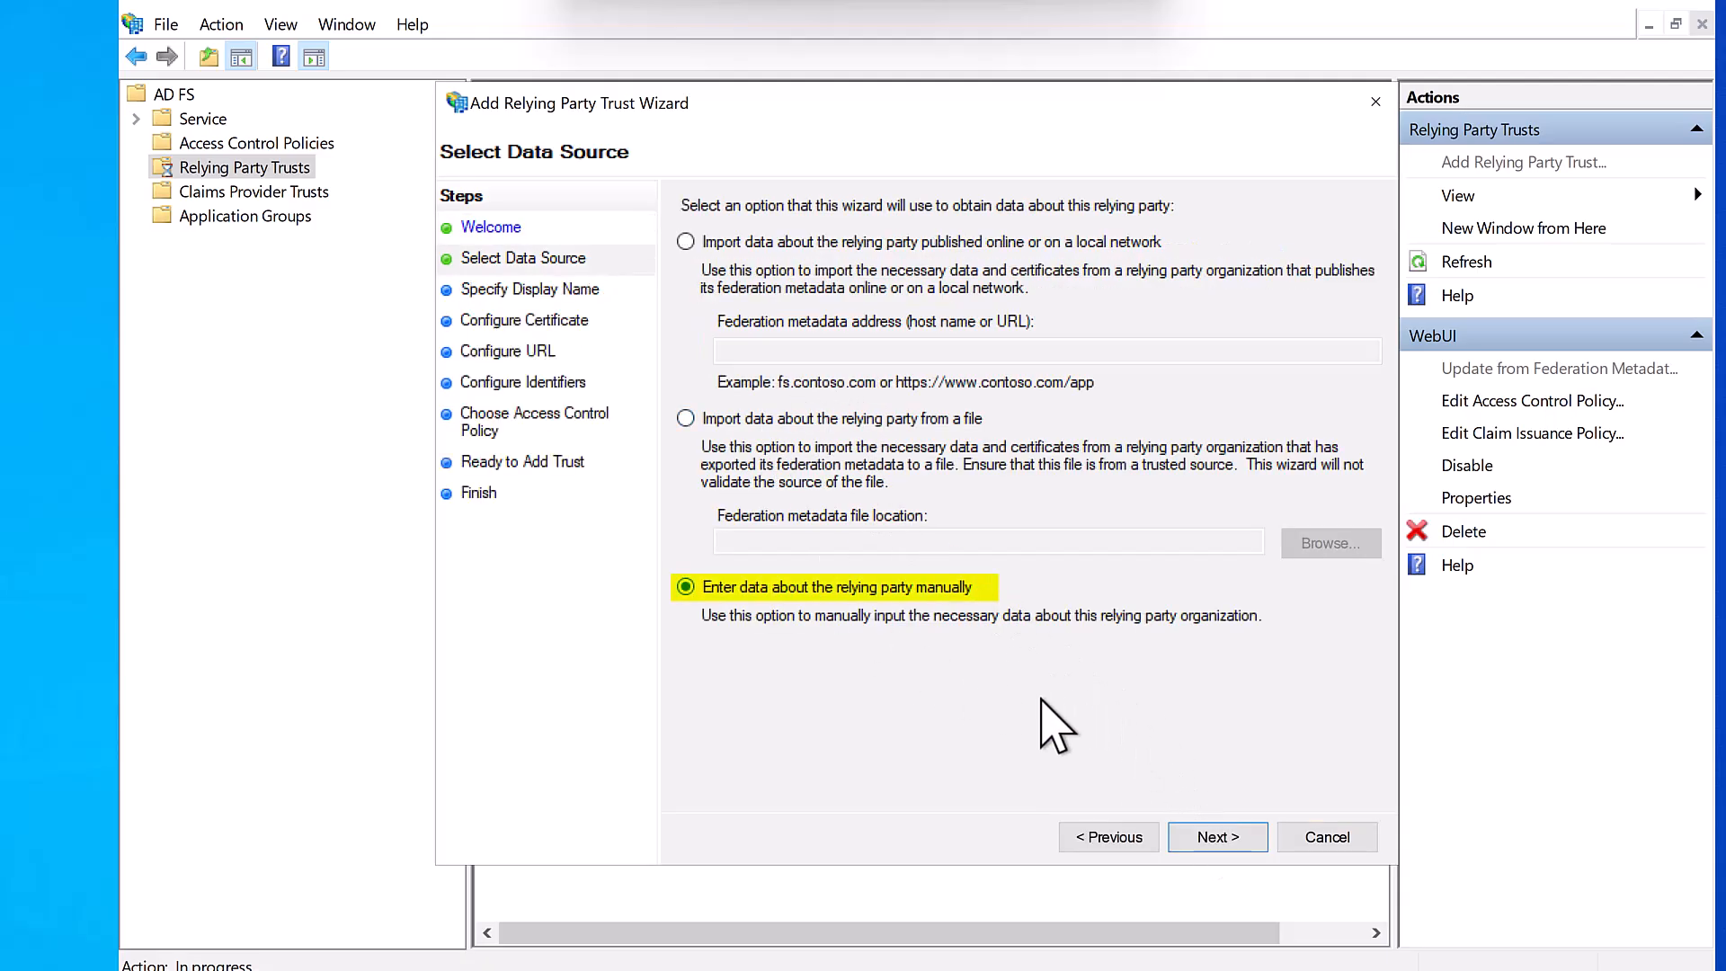
left_click(1209, 838)
type("Web")
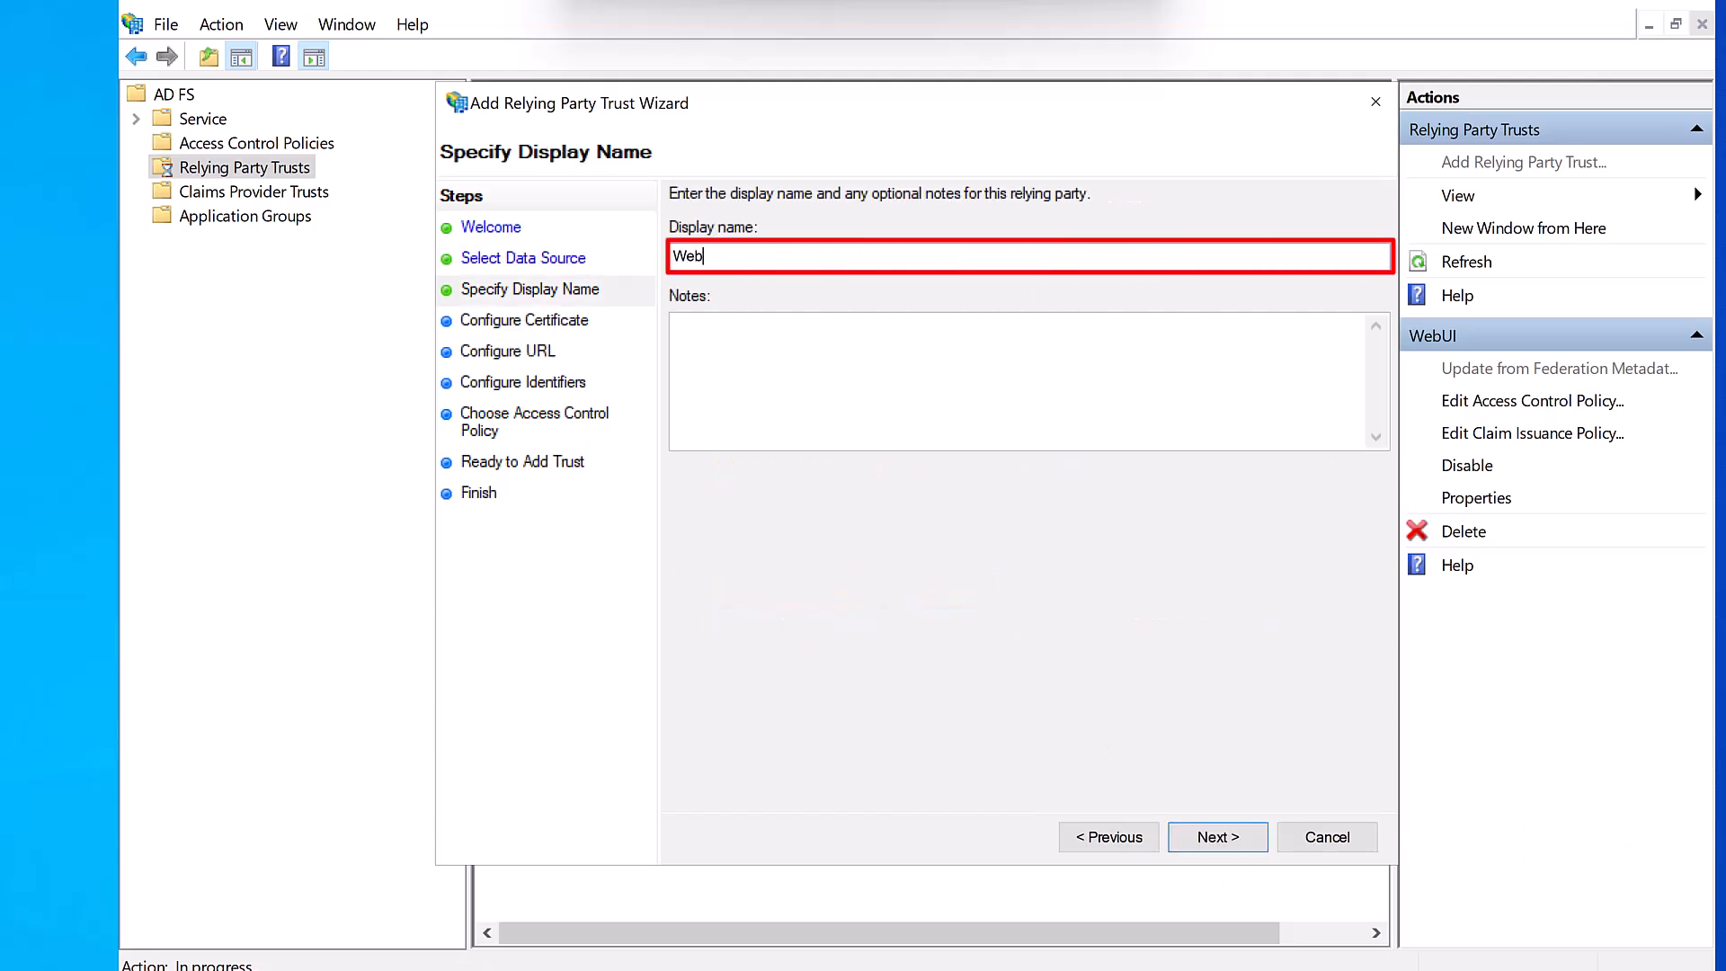
type("UI-SSO")
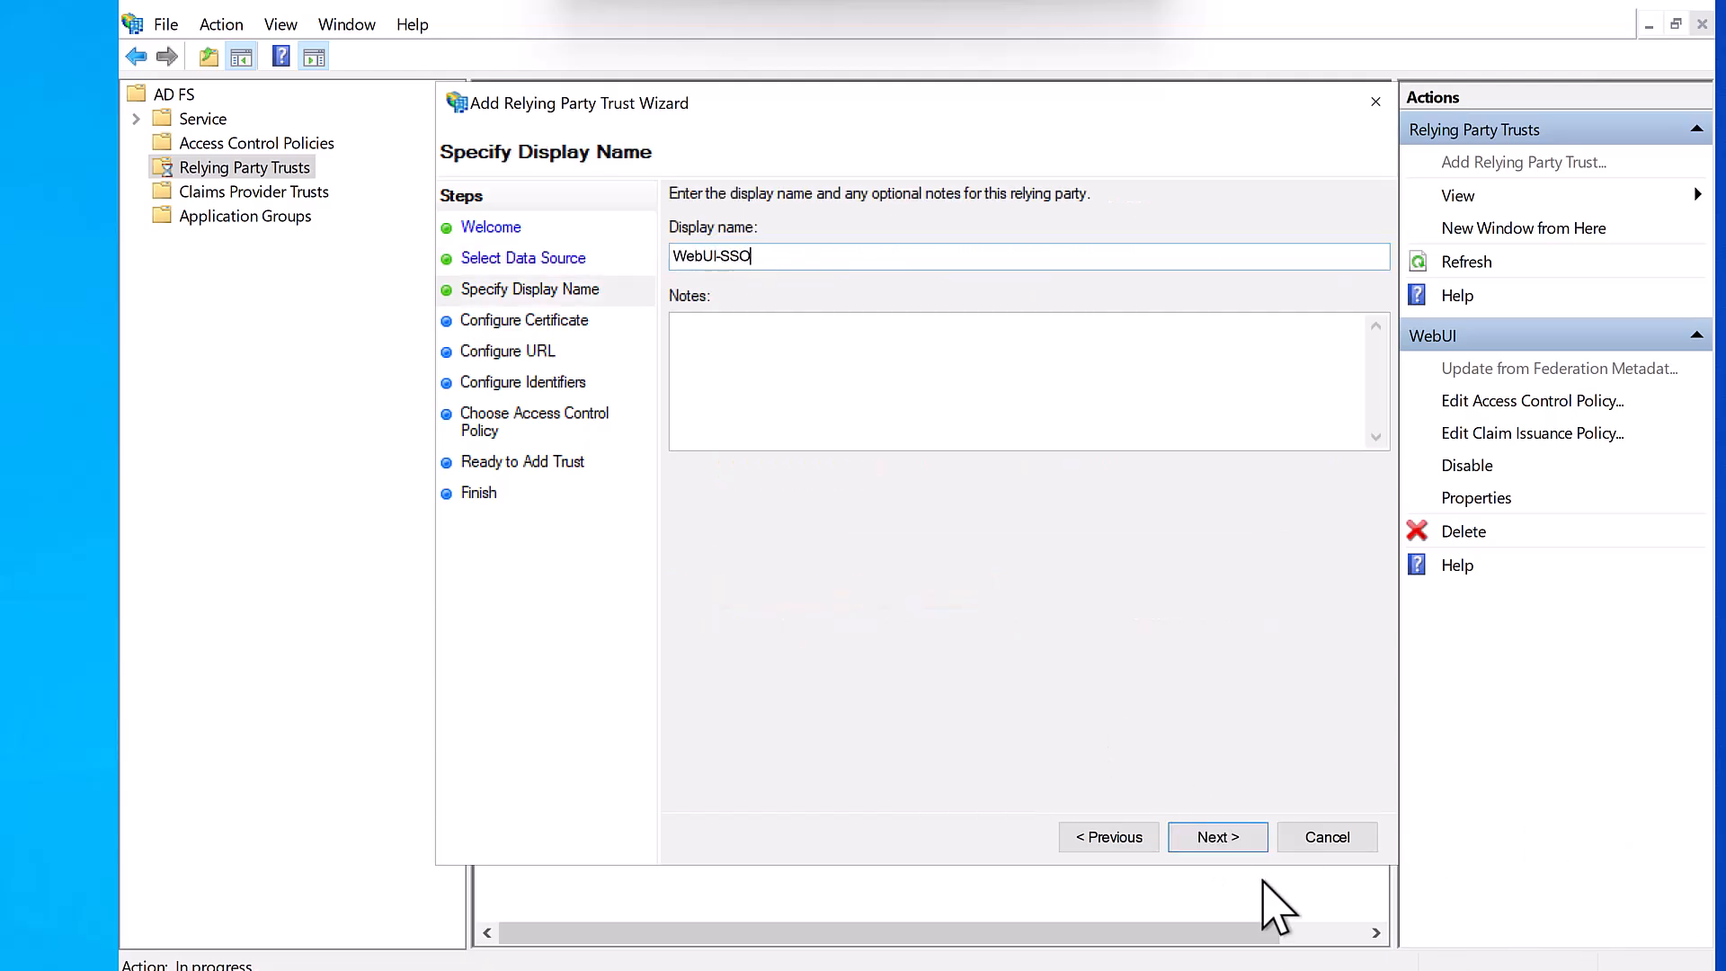
left_click(1227, 838)
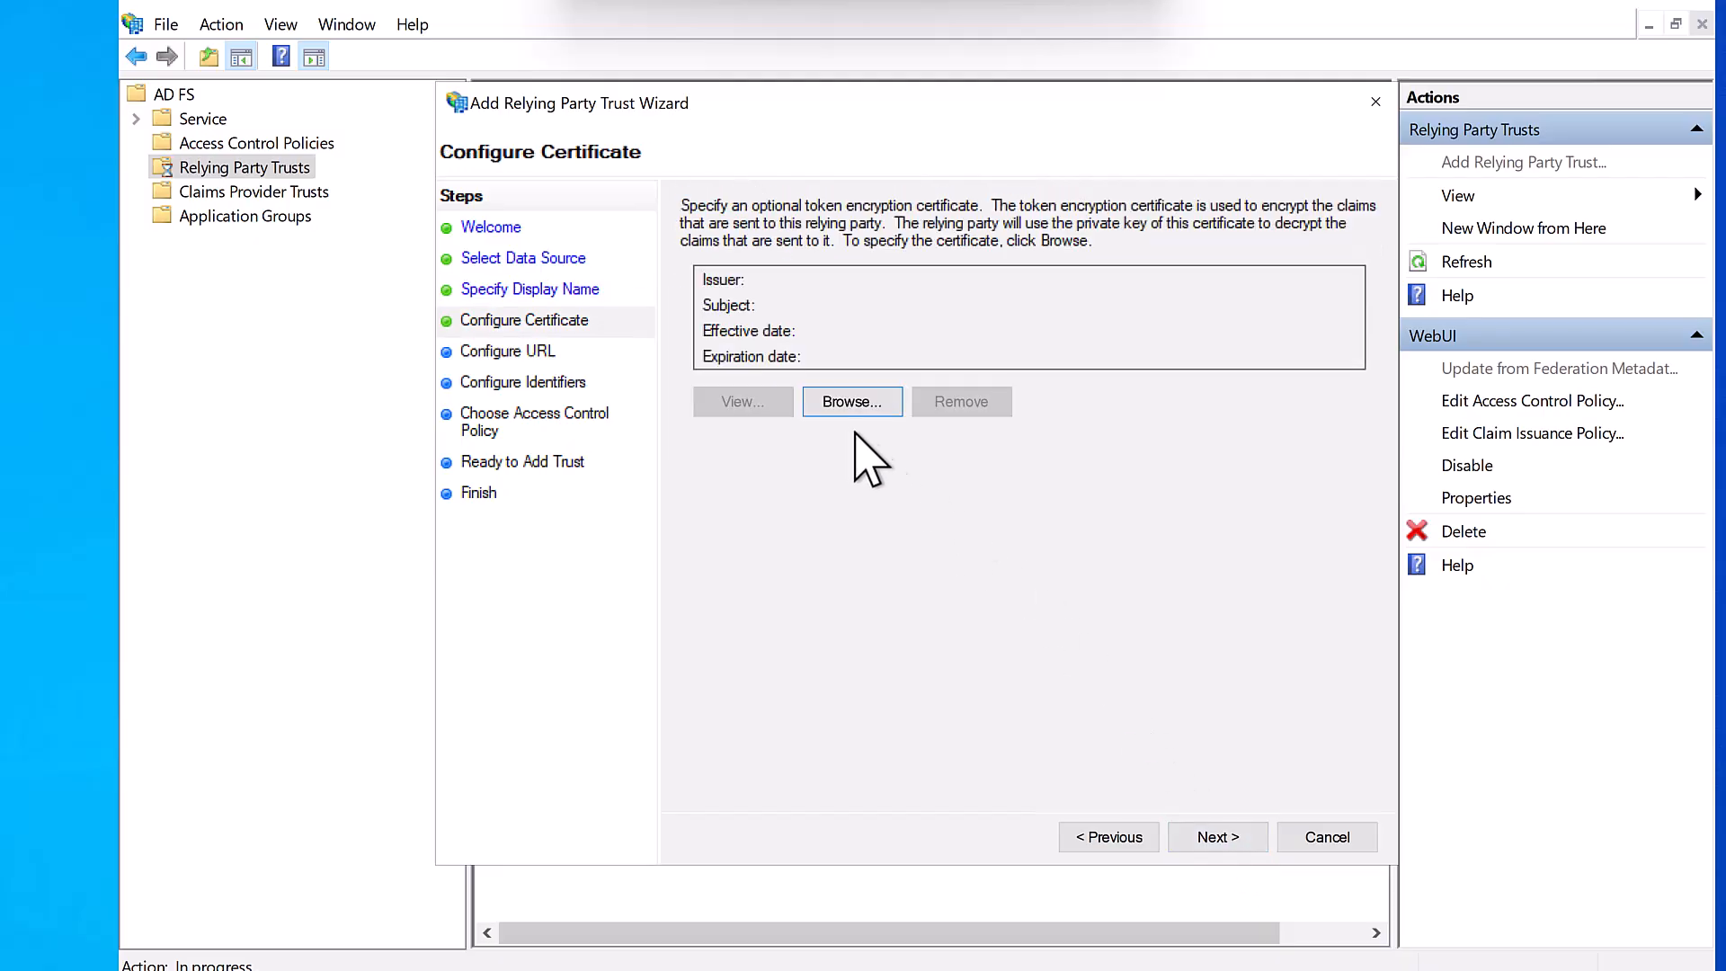
- Use C:\cert\eem.cer as the token encryption certificate
left_click(850, 404)
double_click(748, 351)
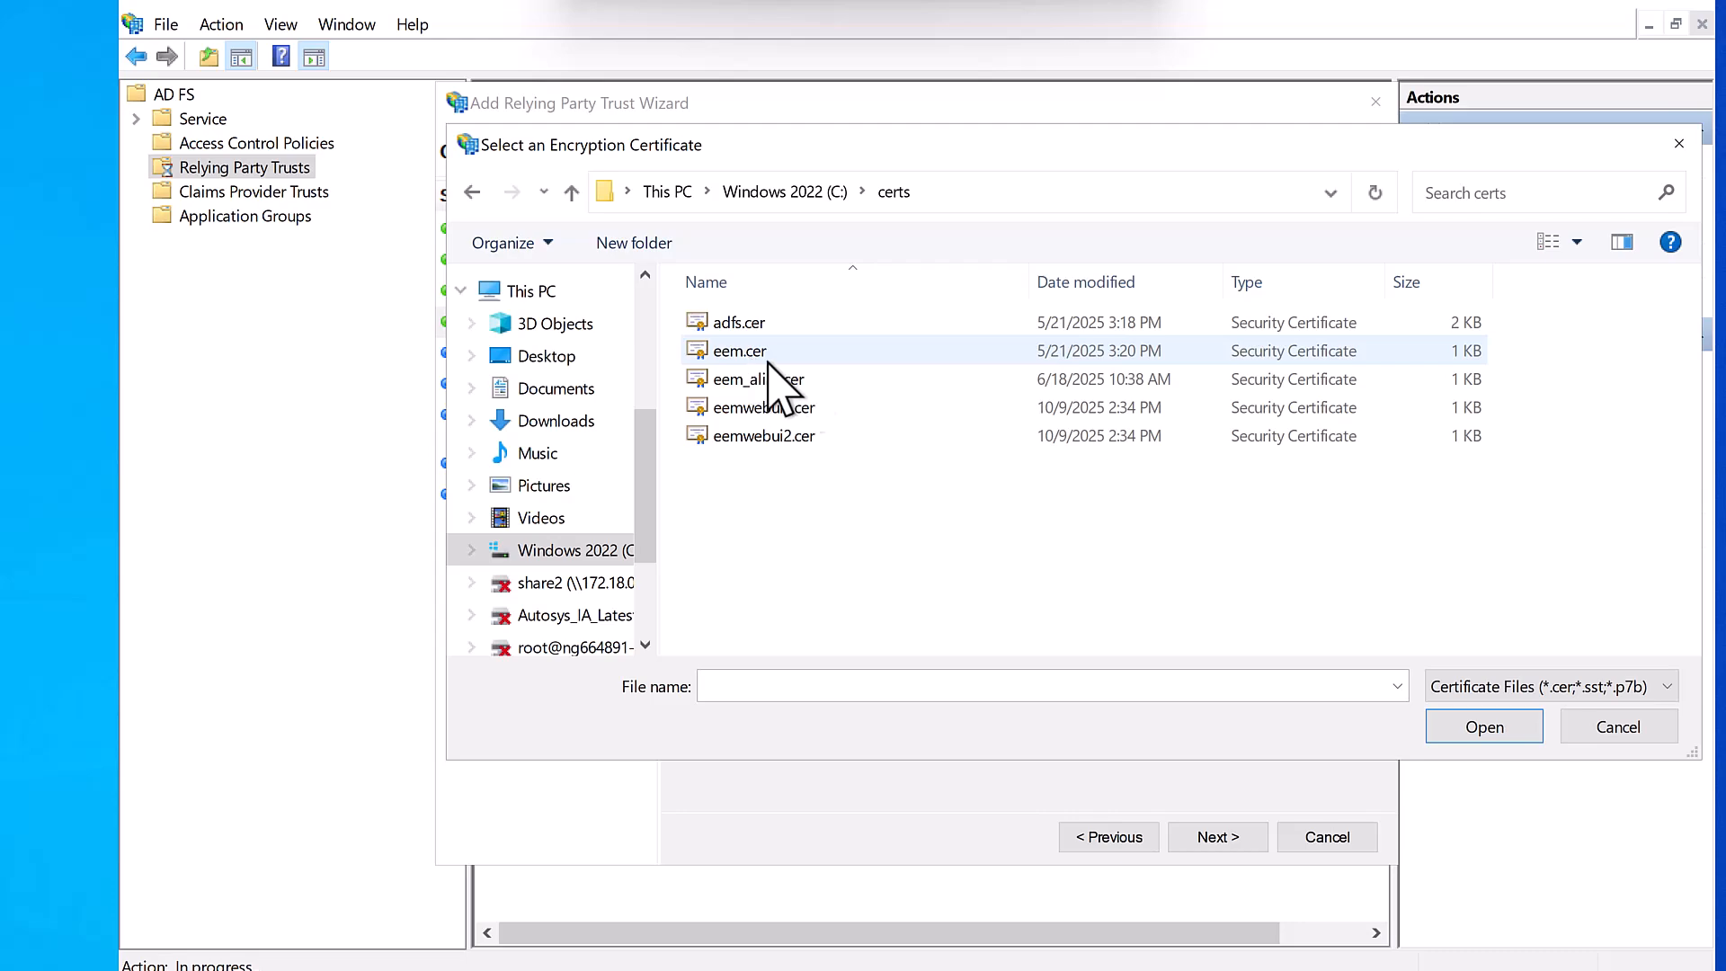
double_click(754, 351)
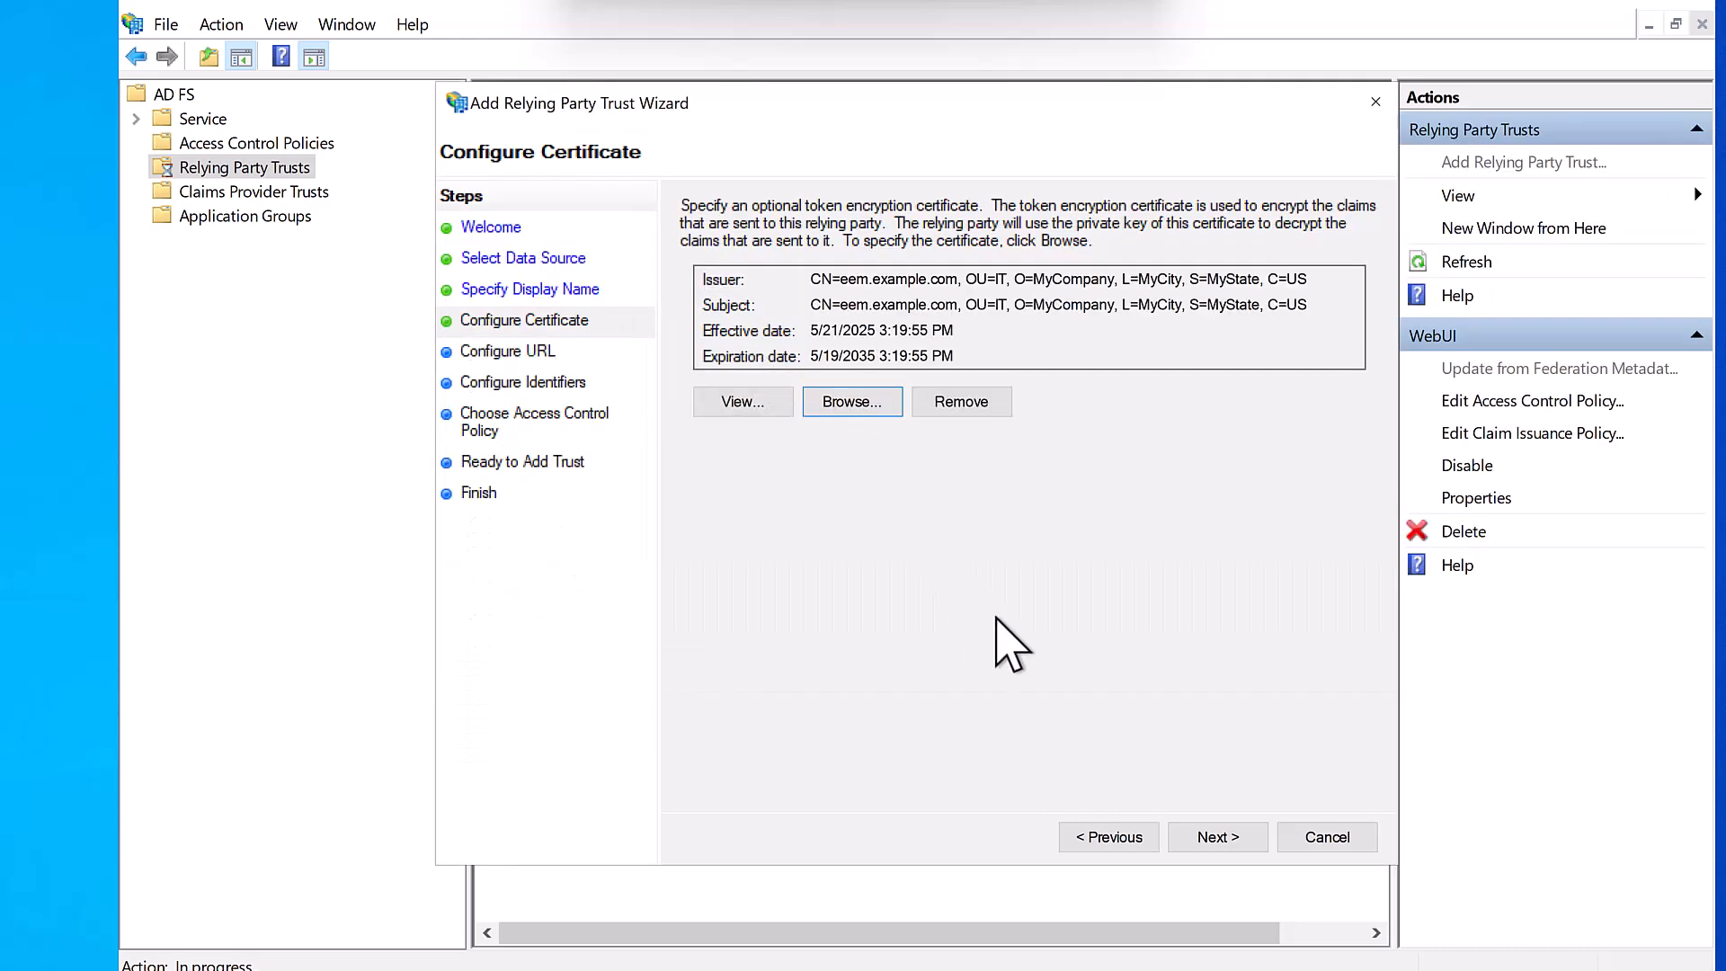
left_click(1226, 842)
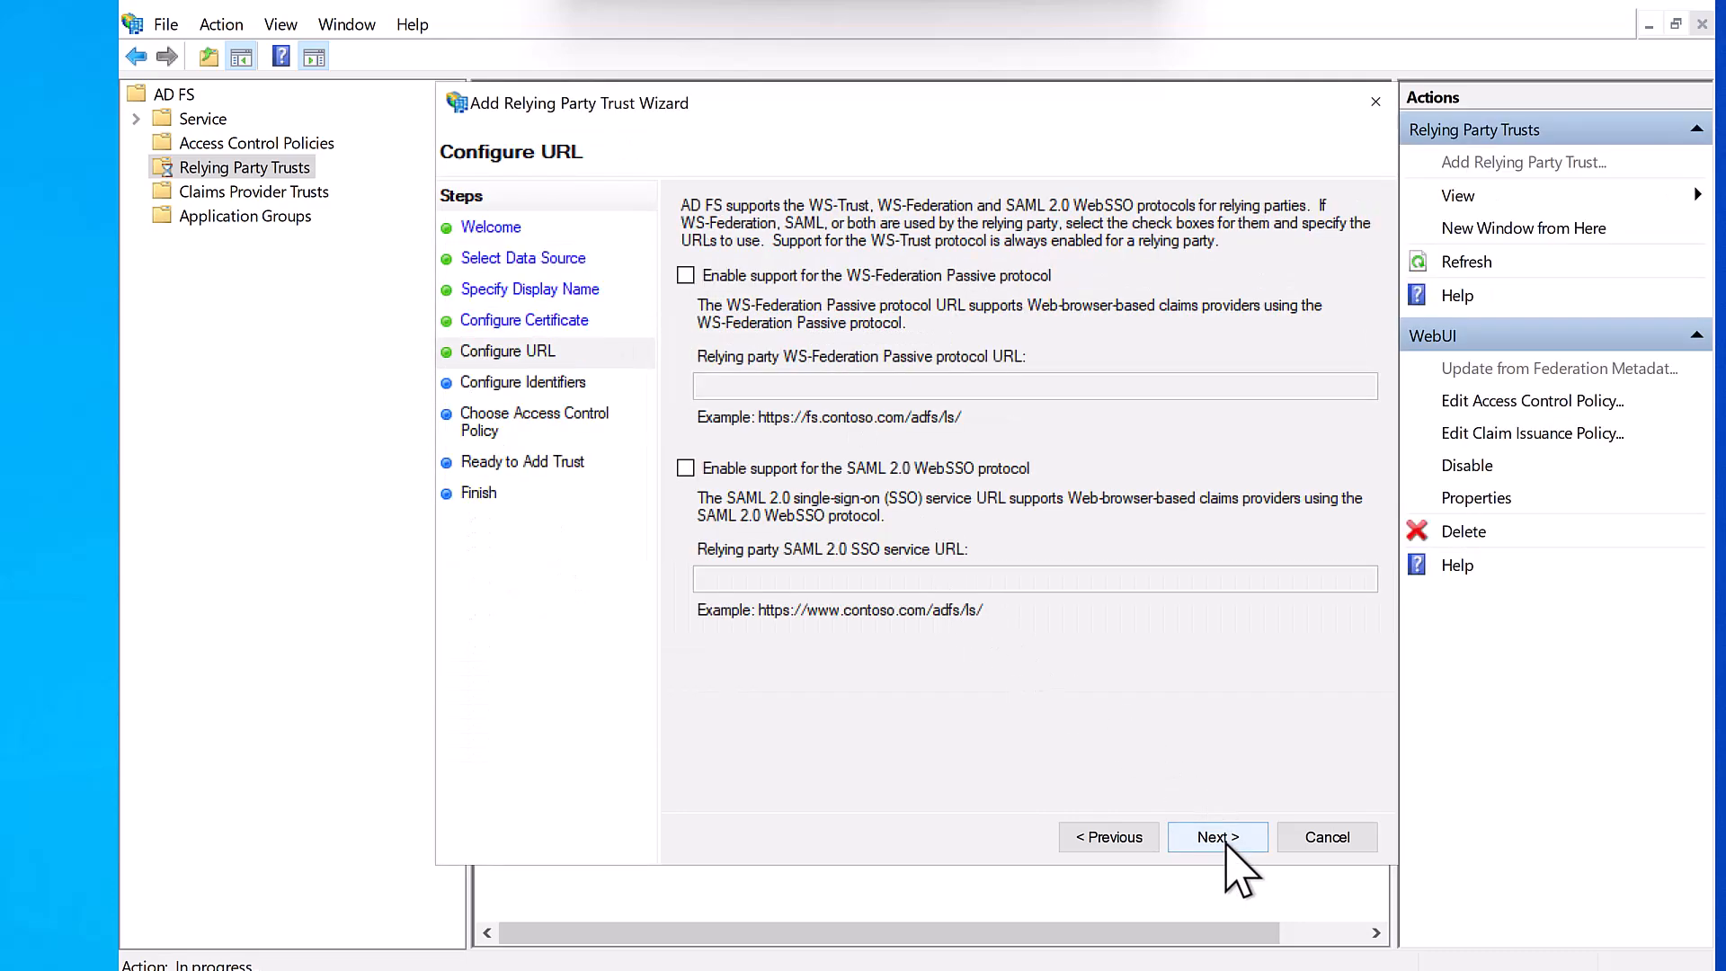
left_click(890, 475)
left_click(833, 580)
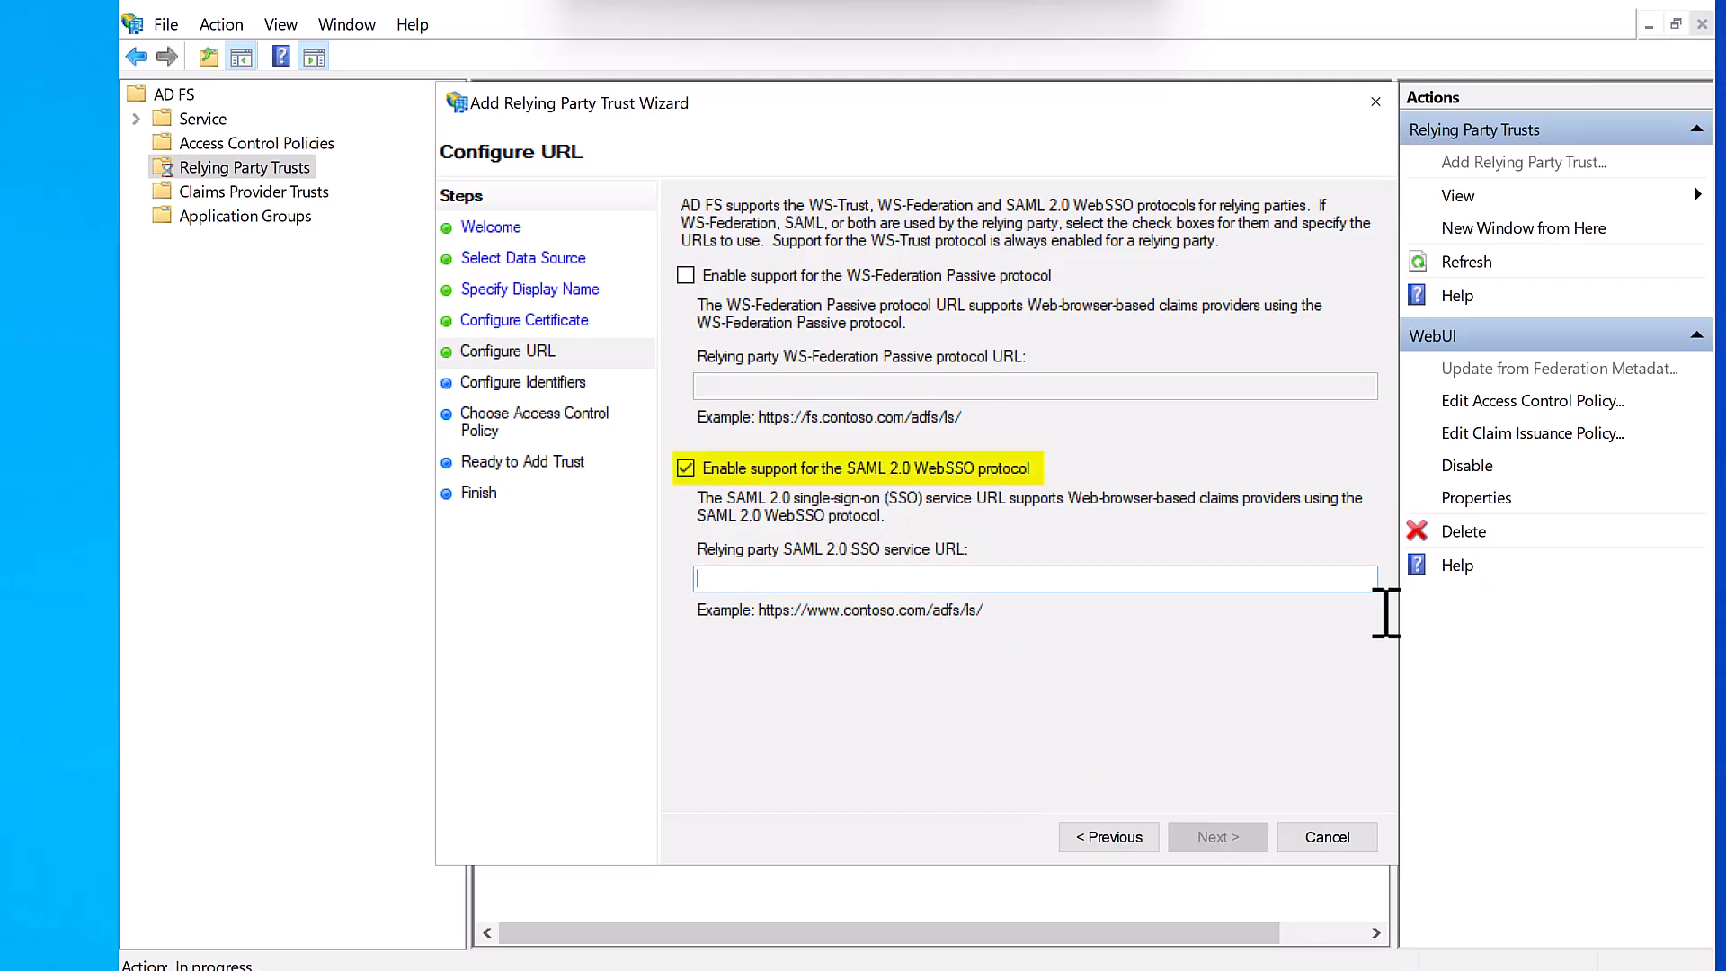
type("https://hostname")
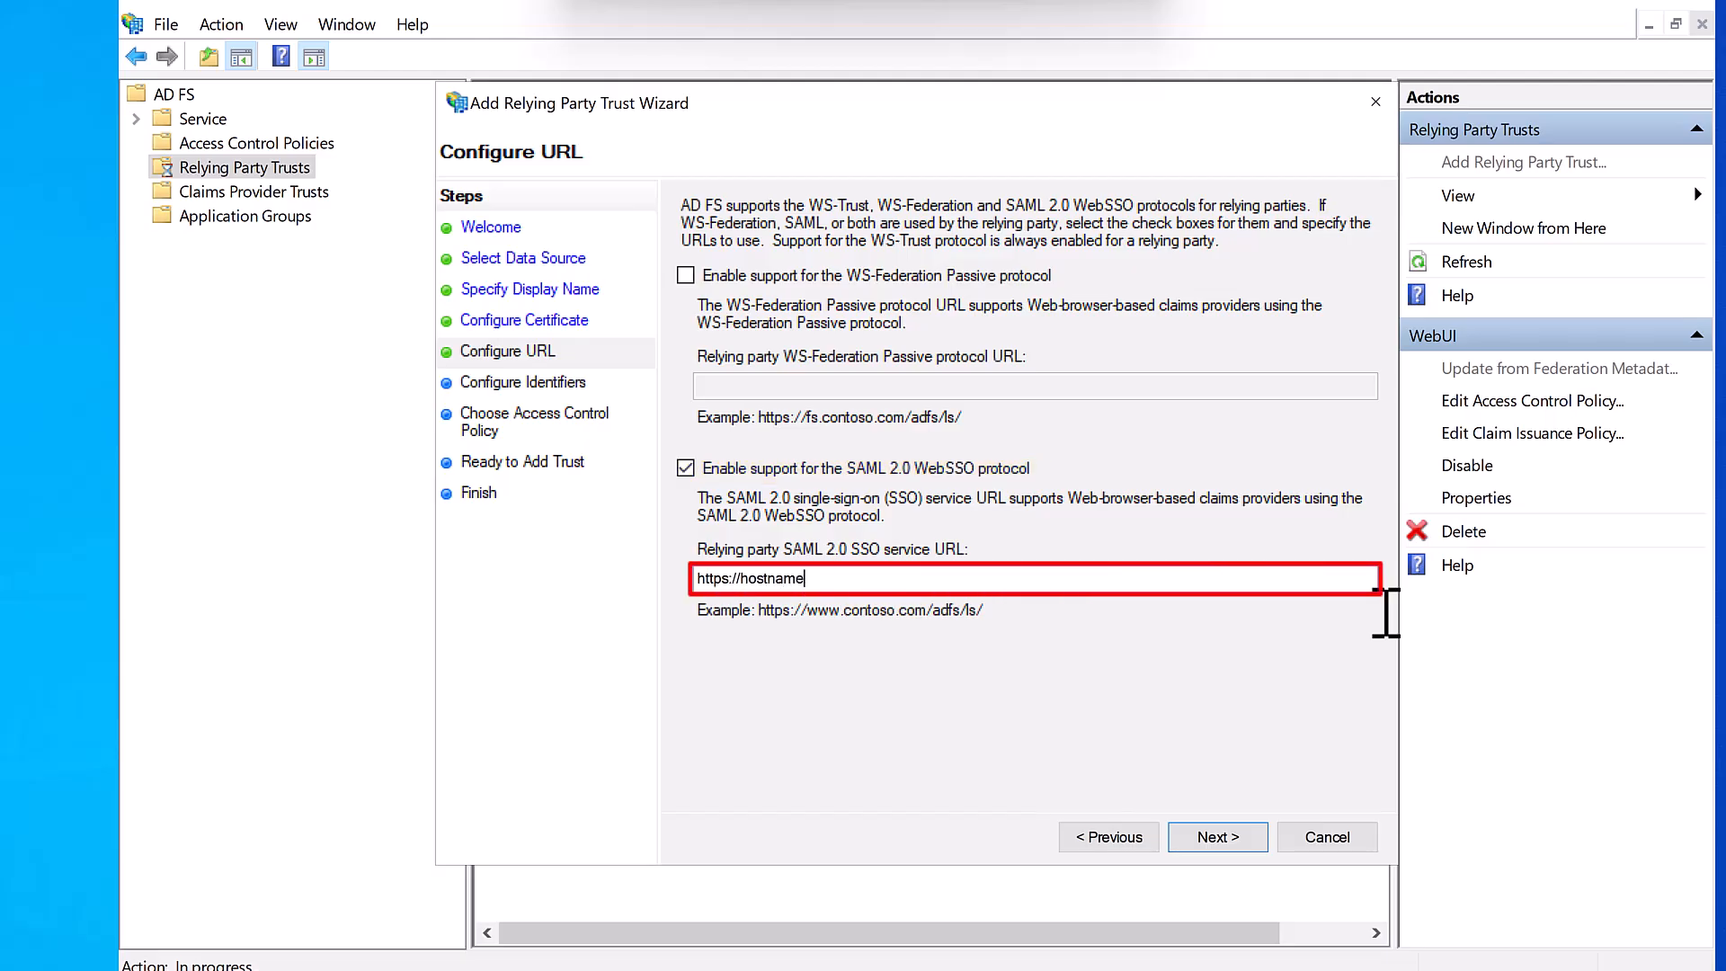
type(":8443/wcc/rest/launcher/saml")
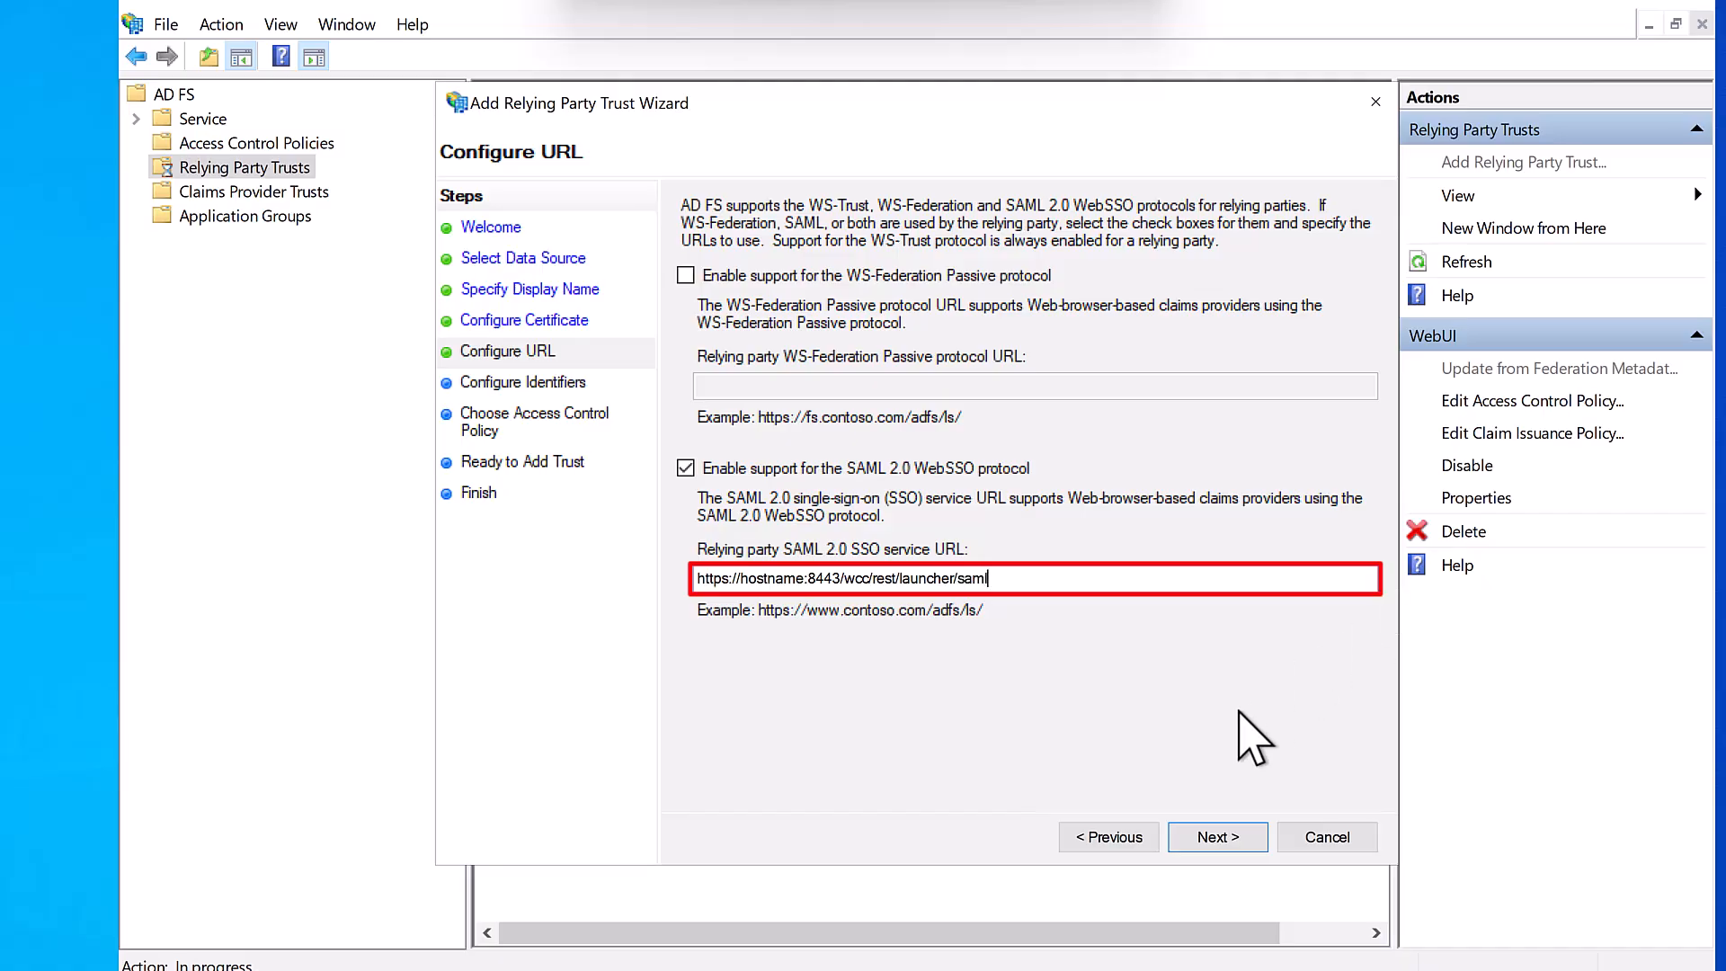
left_click(1223, 835)
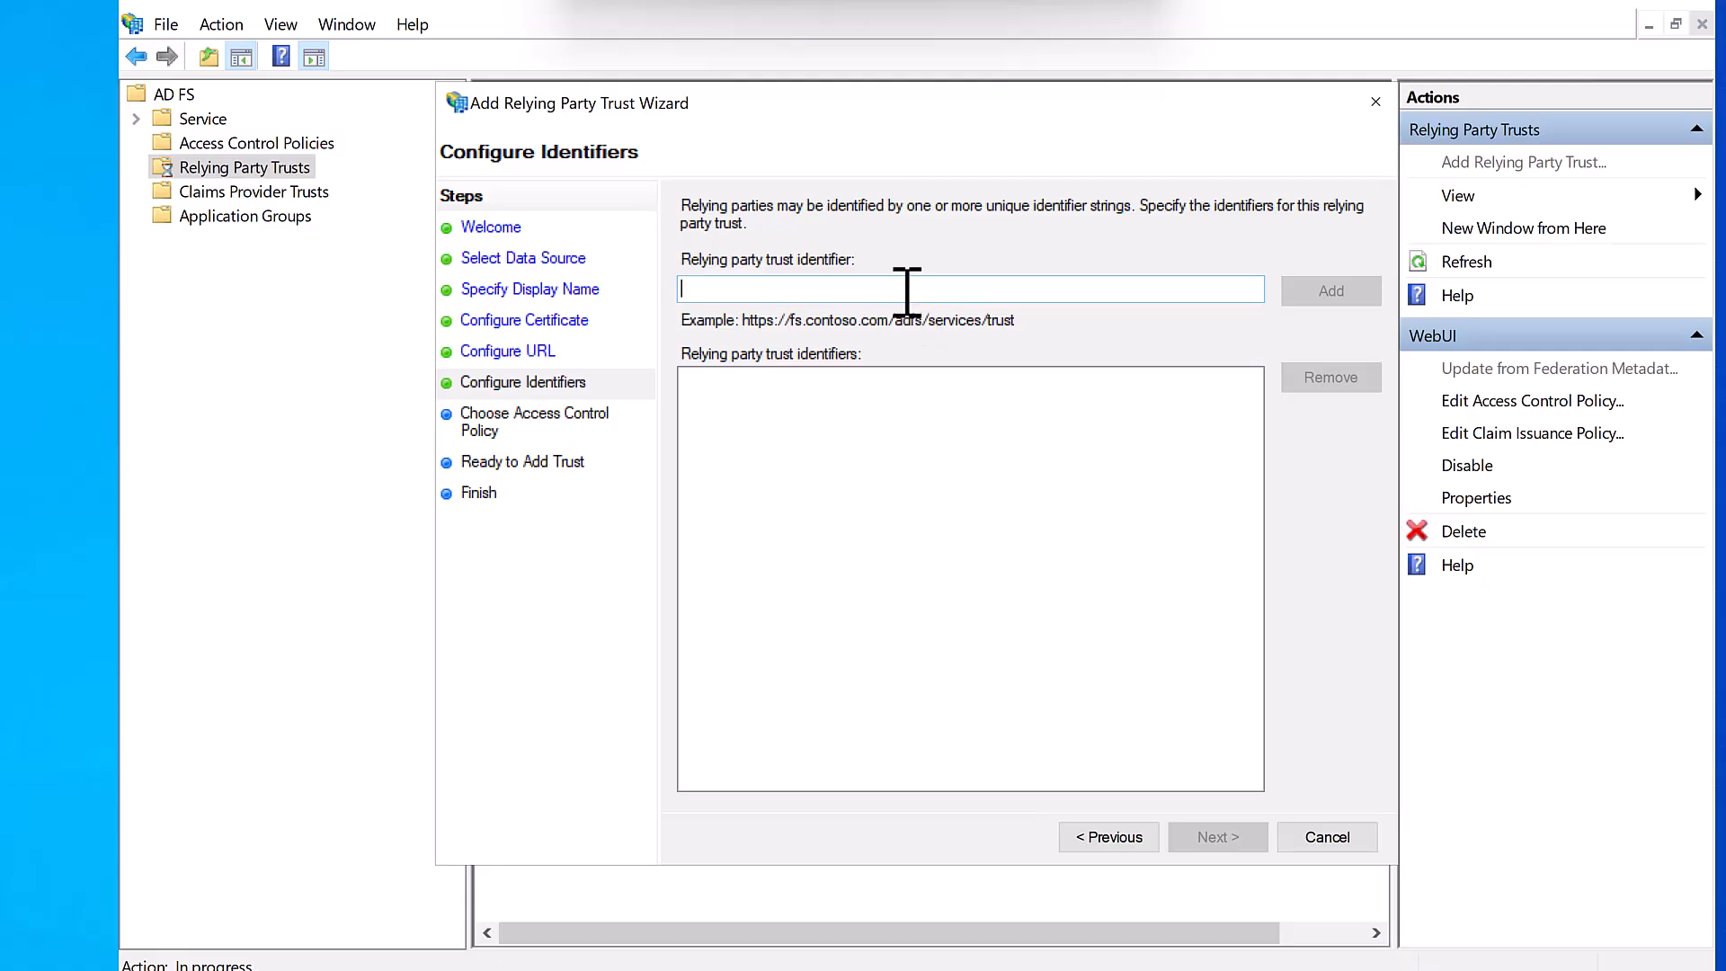
- Add WebUI-SSO as the trust identifier, finish the wizard, and select the new trust
type("WebUI-SSO")
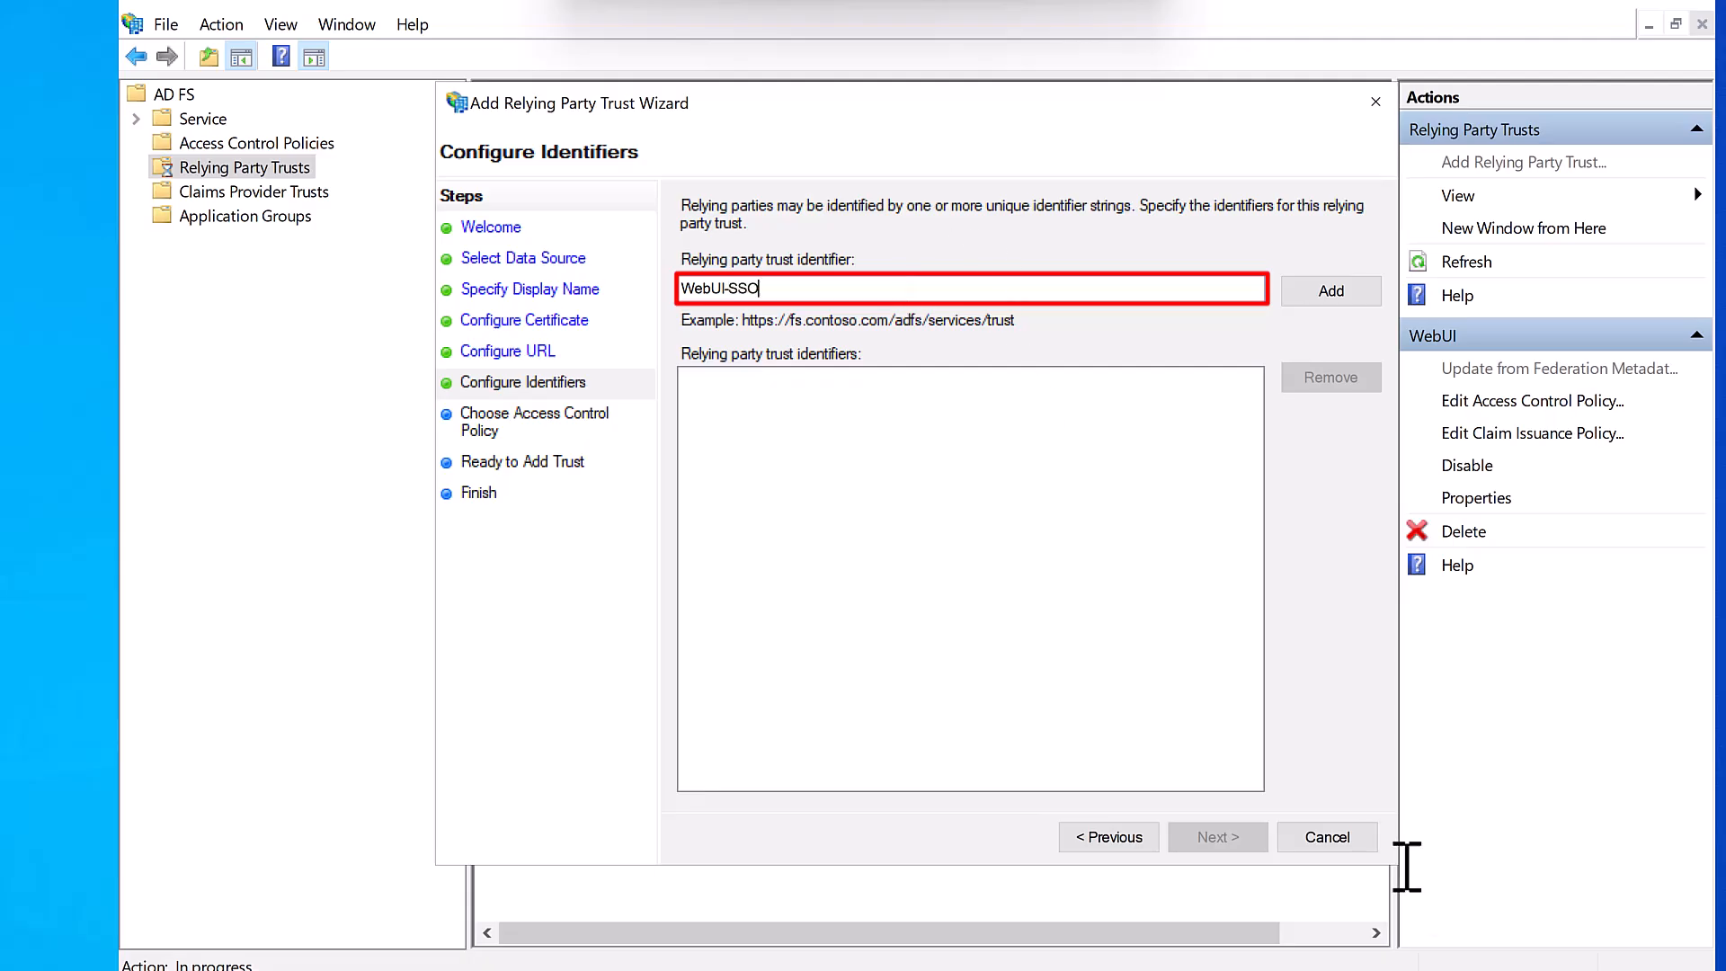
left_click(1305, 292)
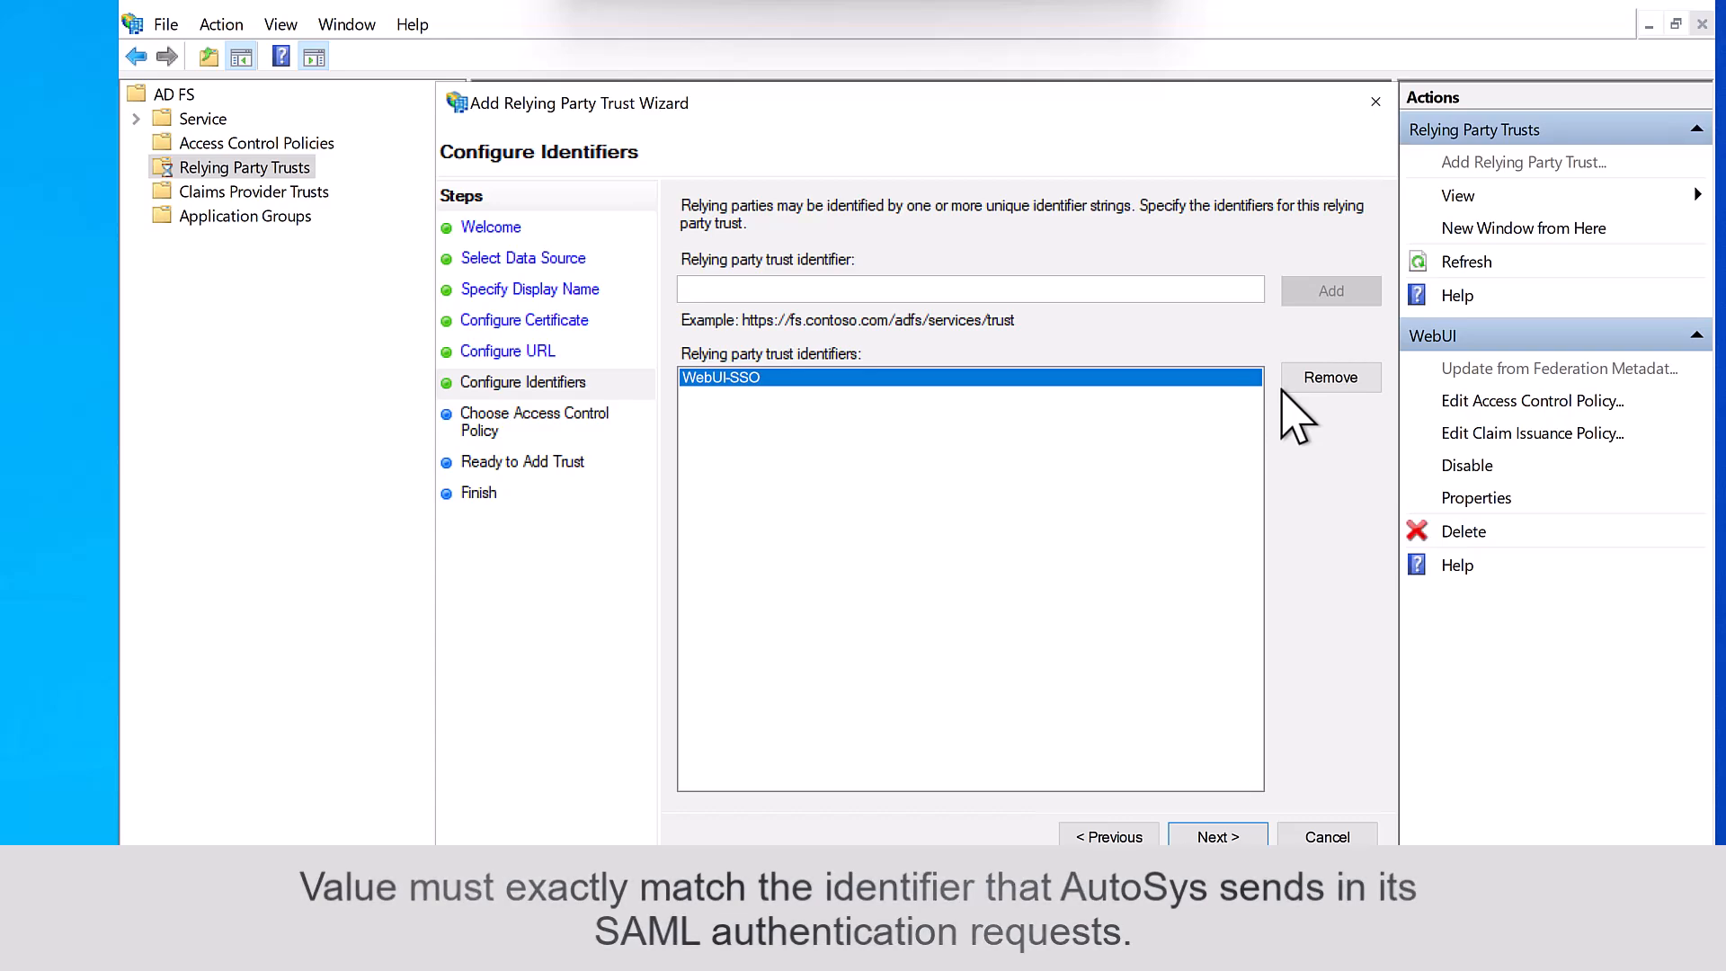
left_click(1260, 836)
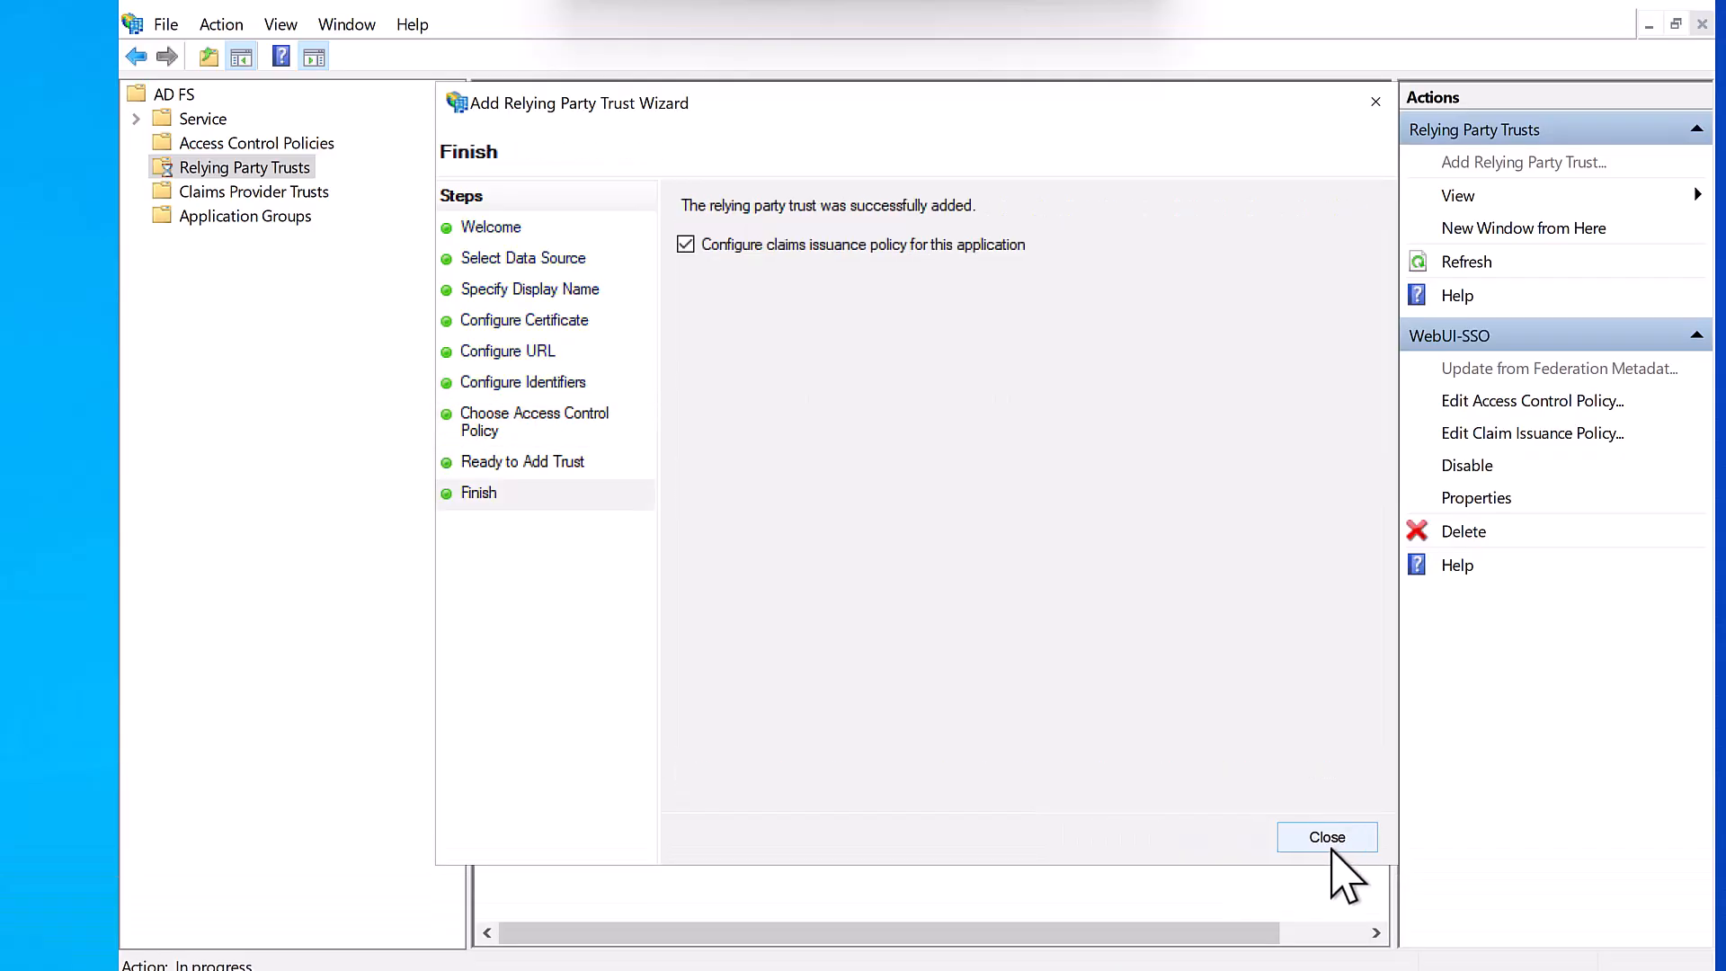
left_click(1327, 837)
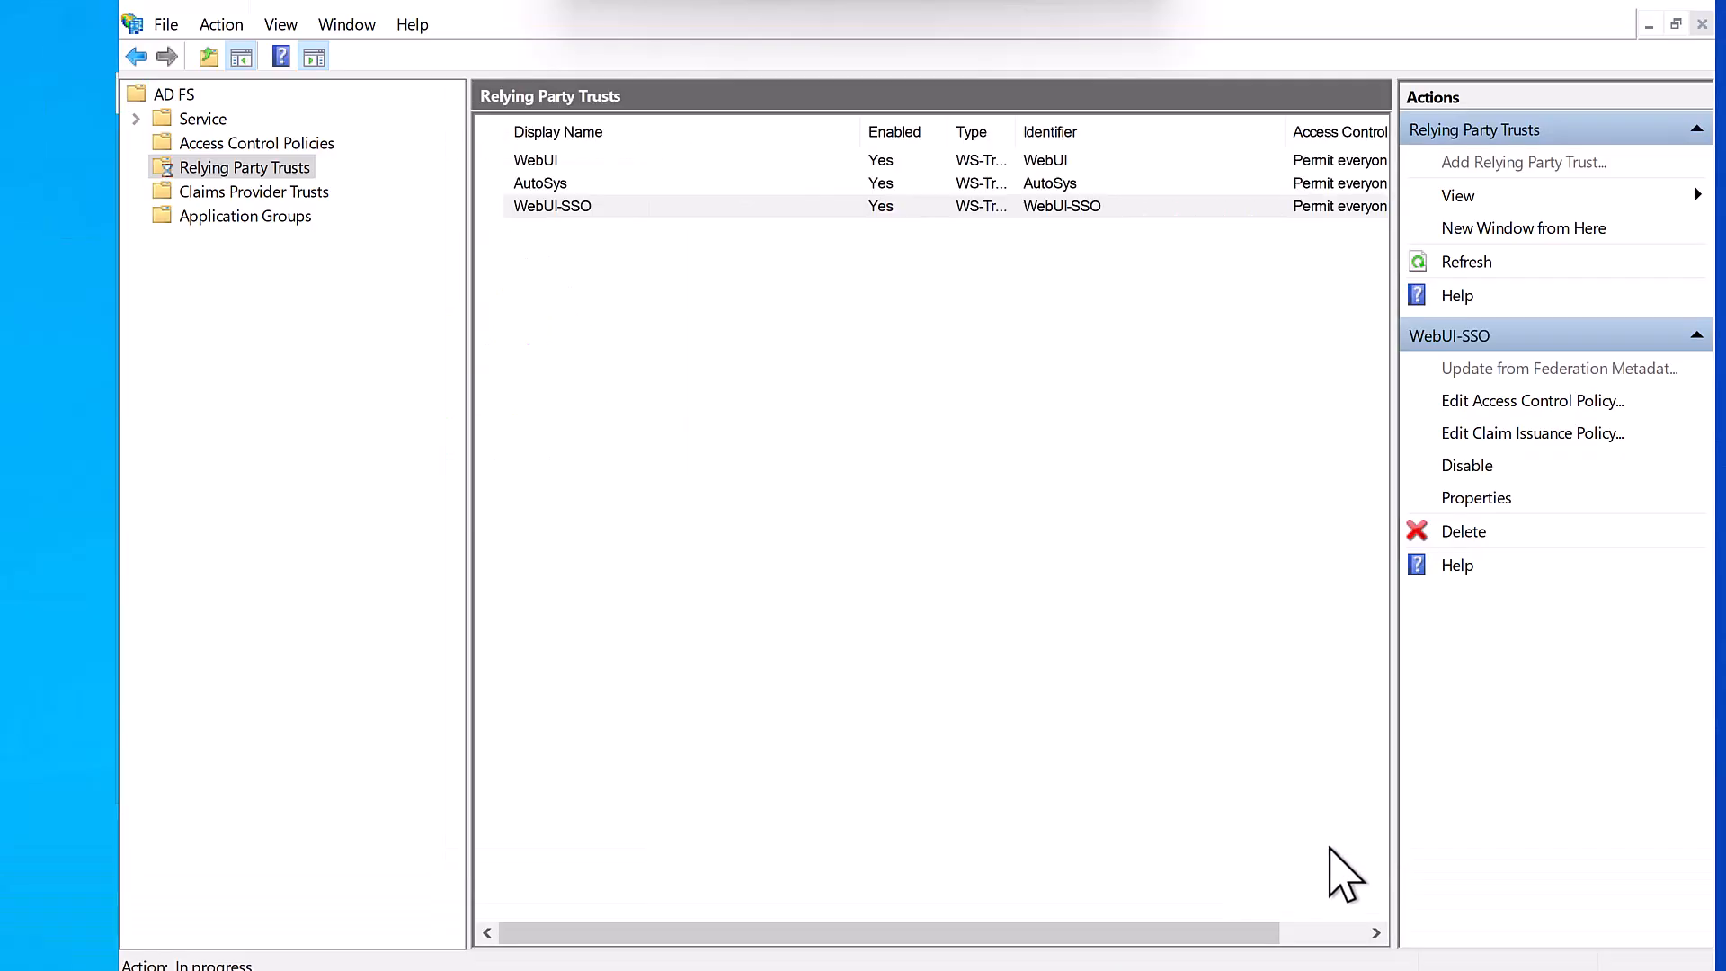
left_click(588, 206)
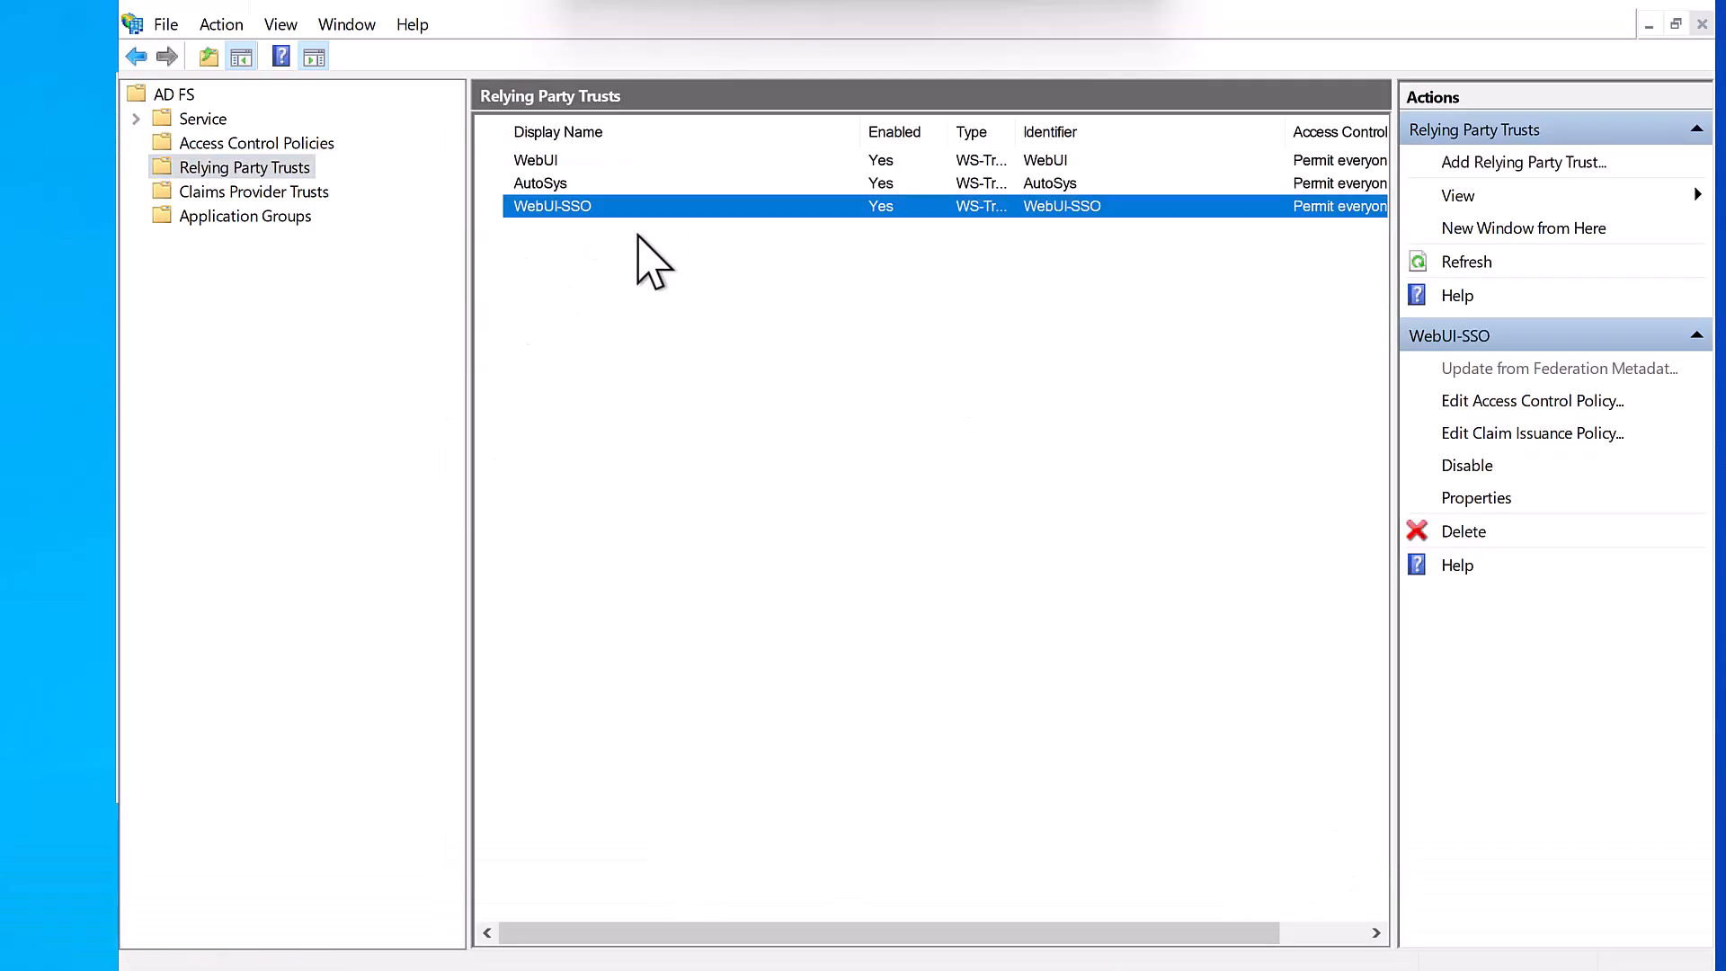
- In WebUI-SSO Properties, review signature certificates and confirm the SAML endpoint uses POST binding
right_click(553, 204)
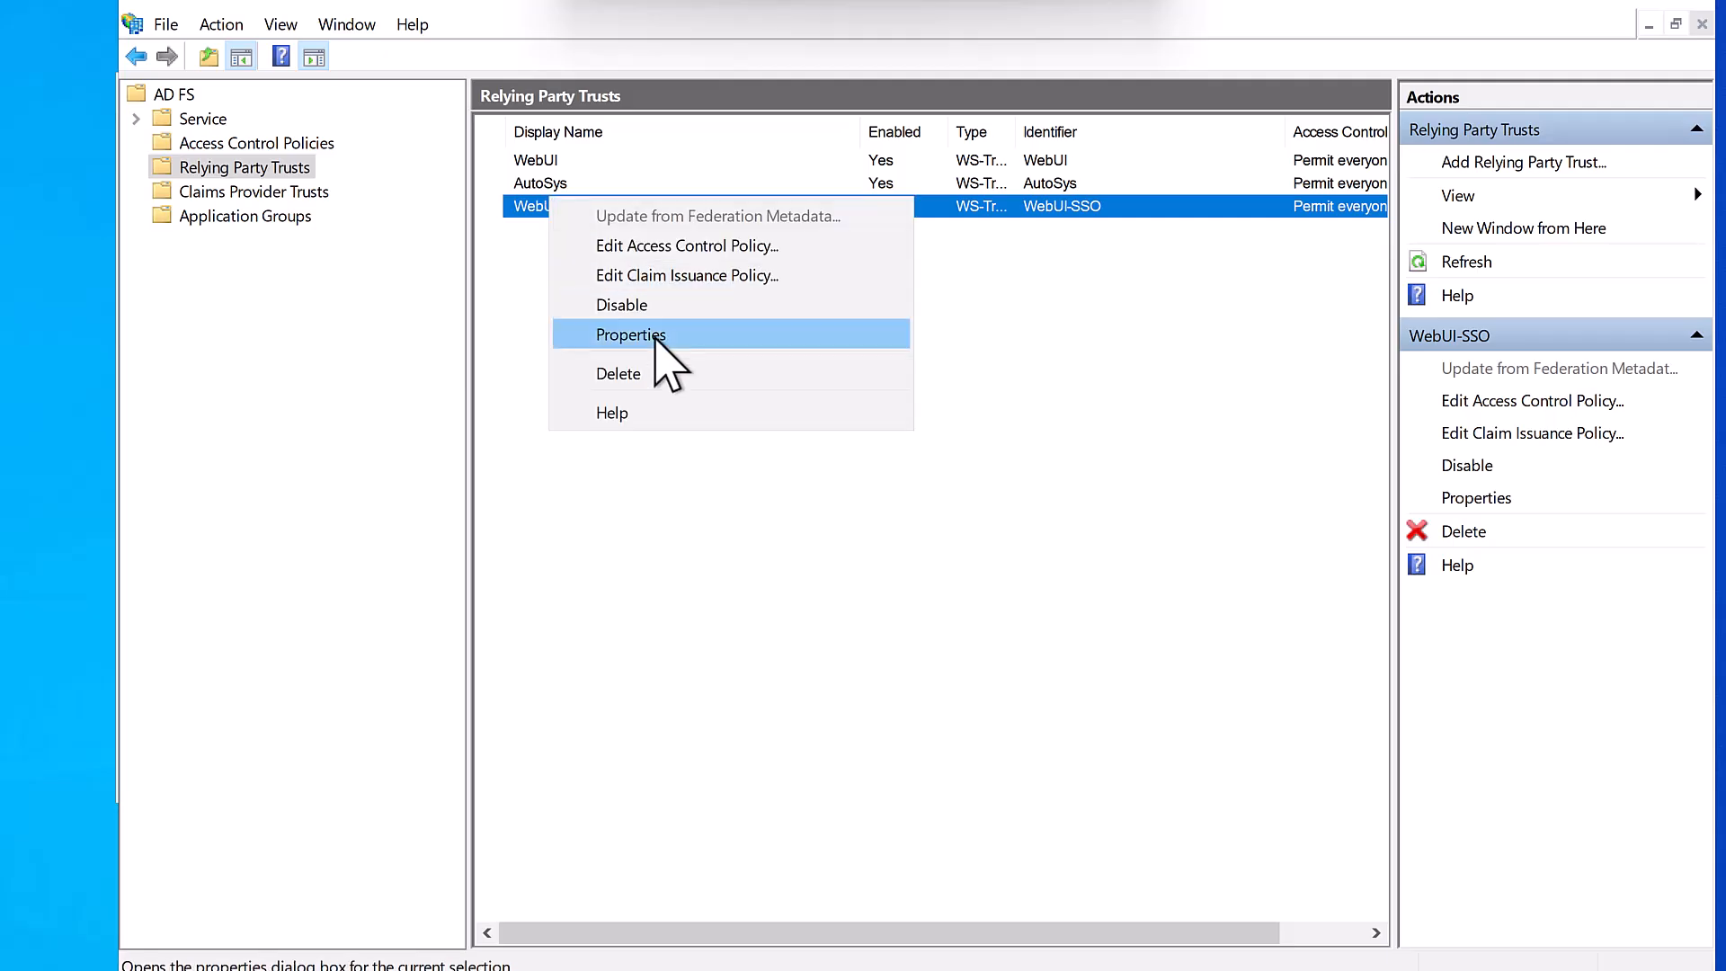
left_click(658, 337)
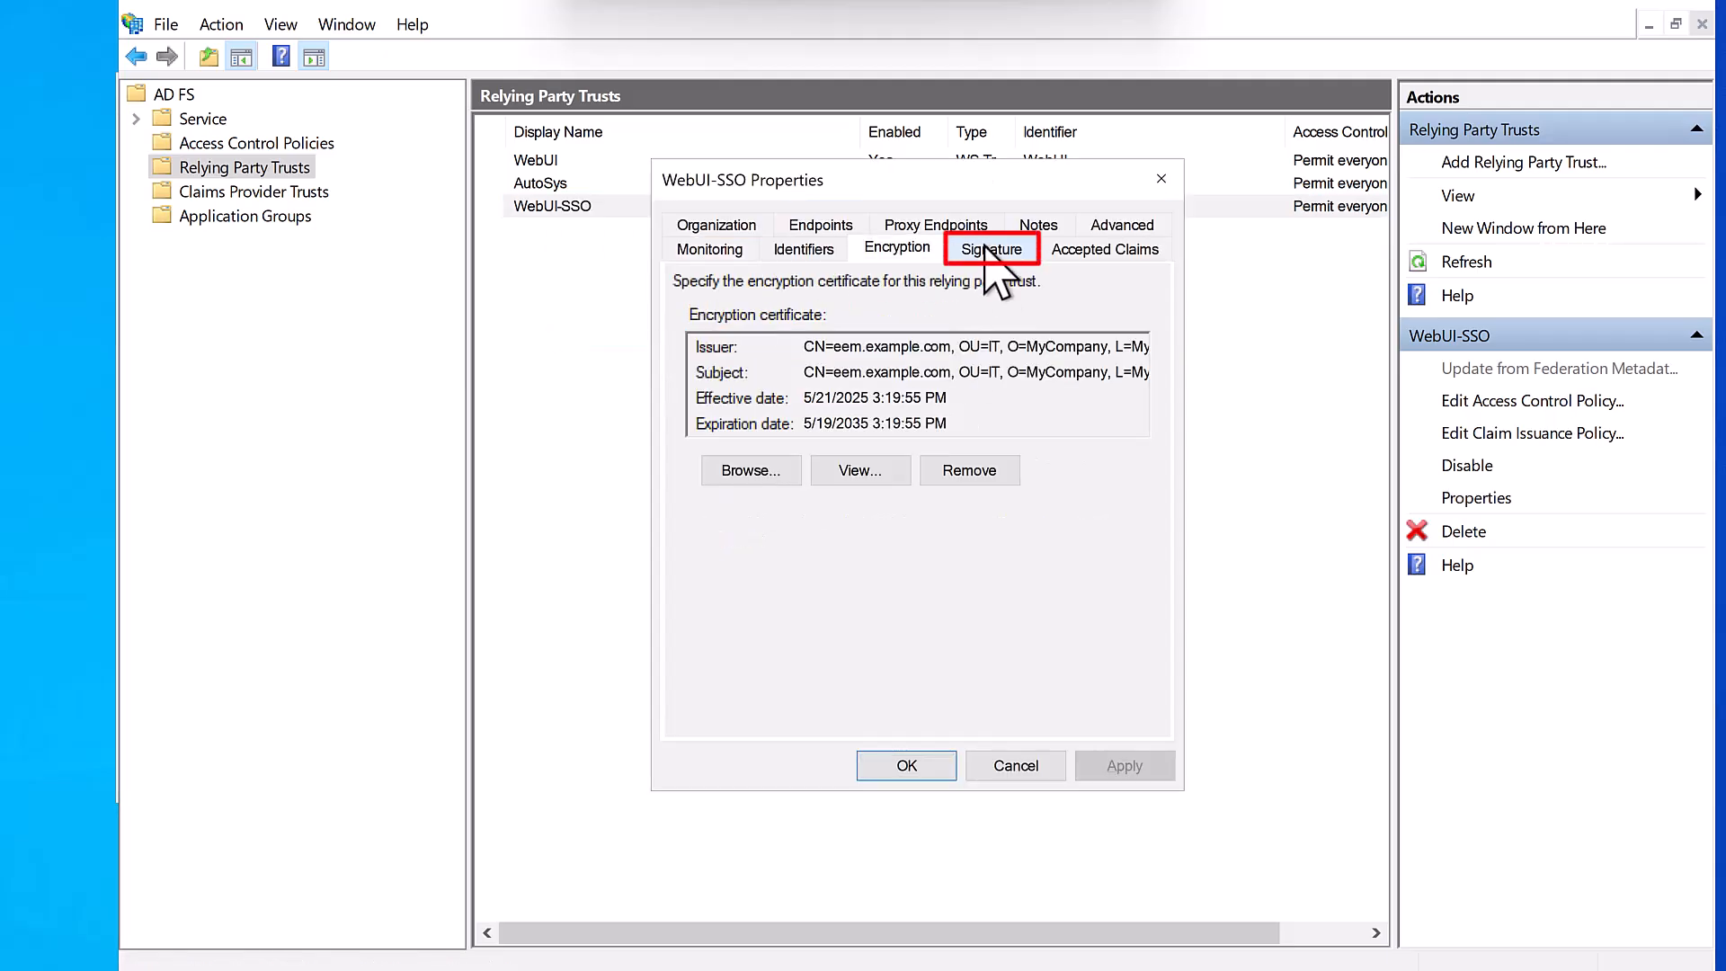
left_click(985, 248)
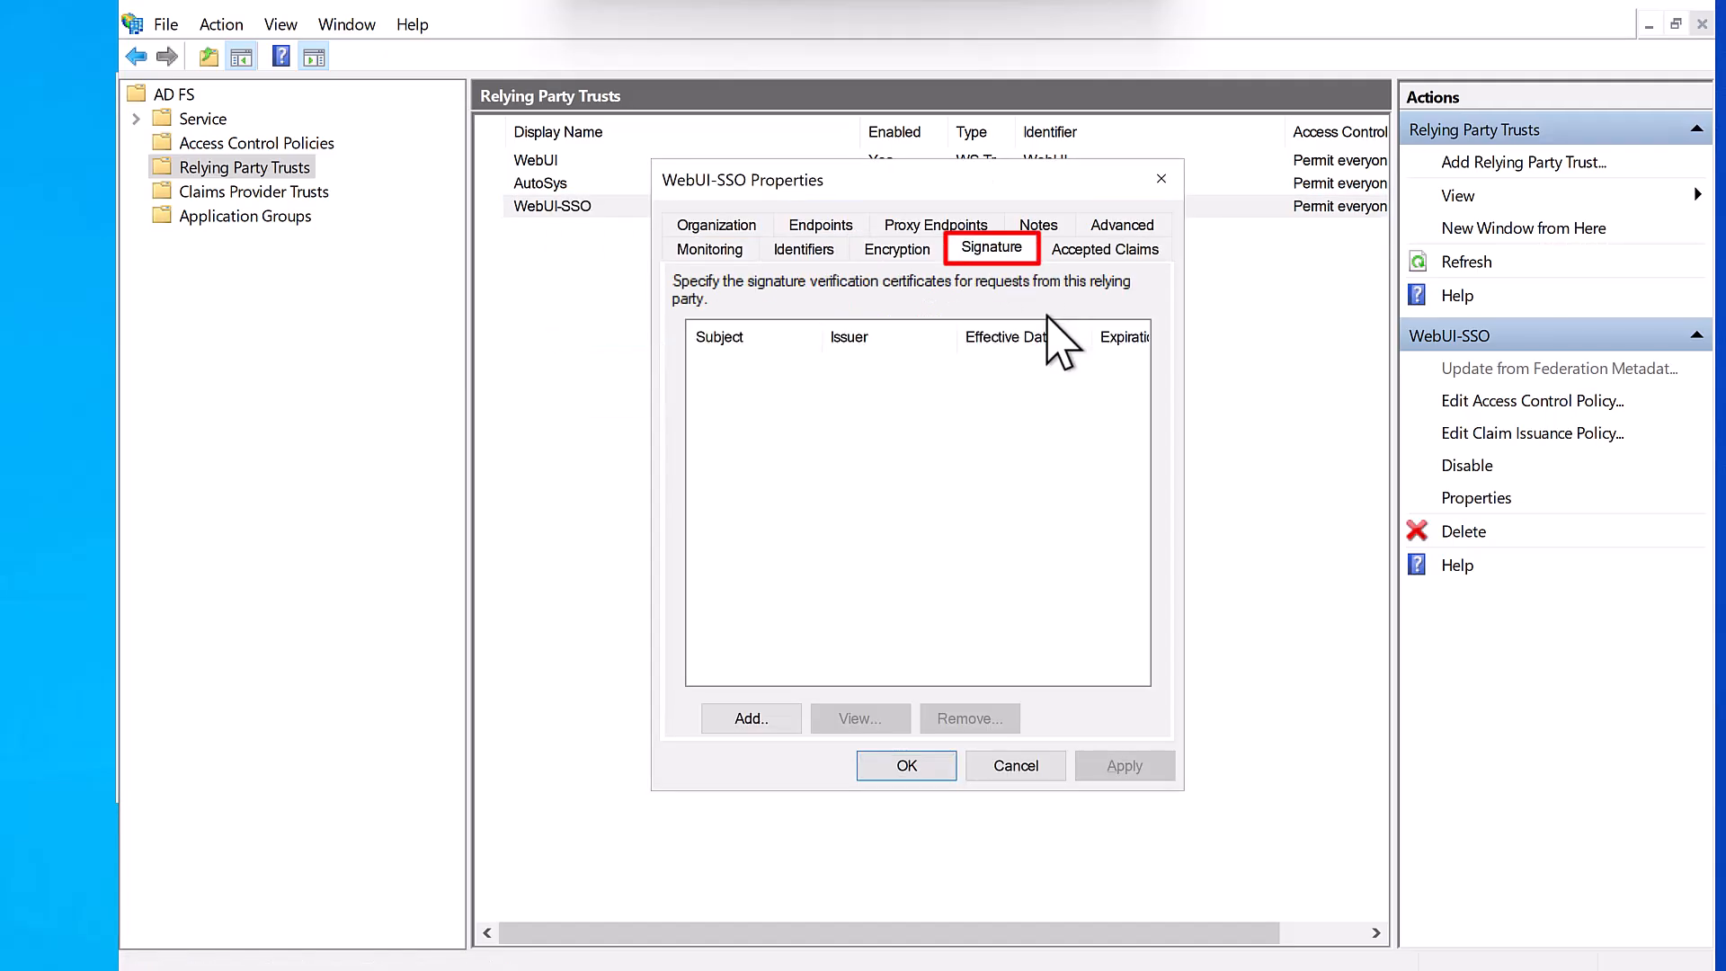
left_click(775, 716)
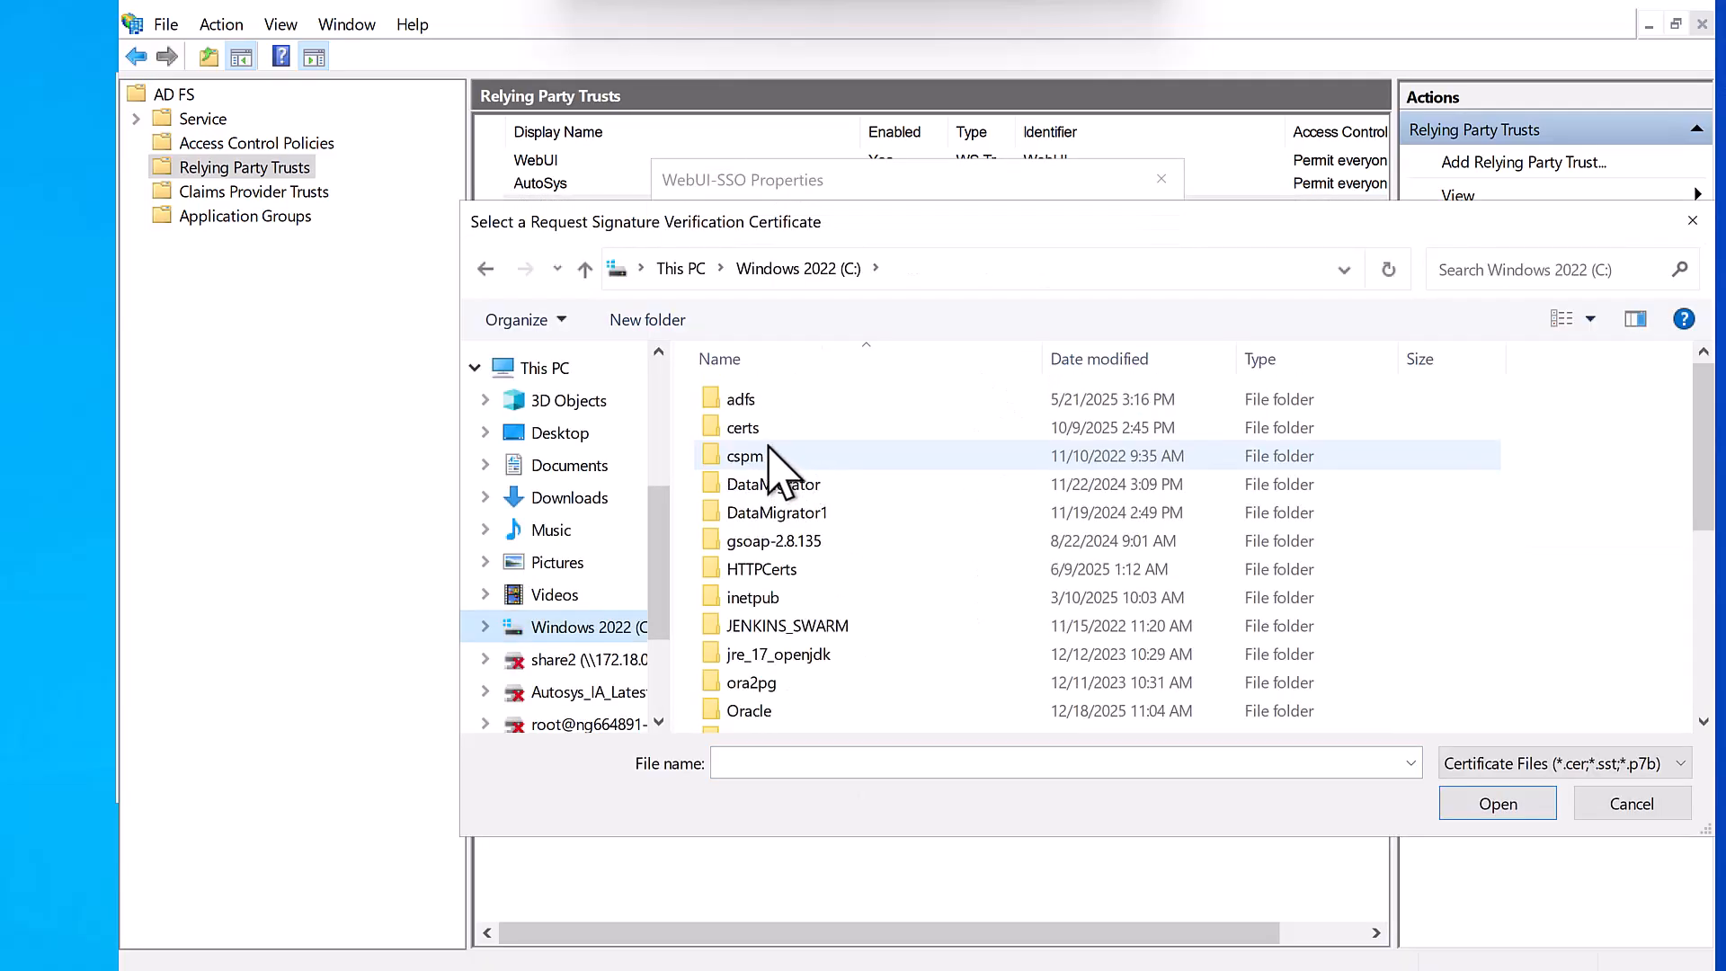
double_click(762, 428)
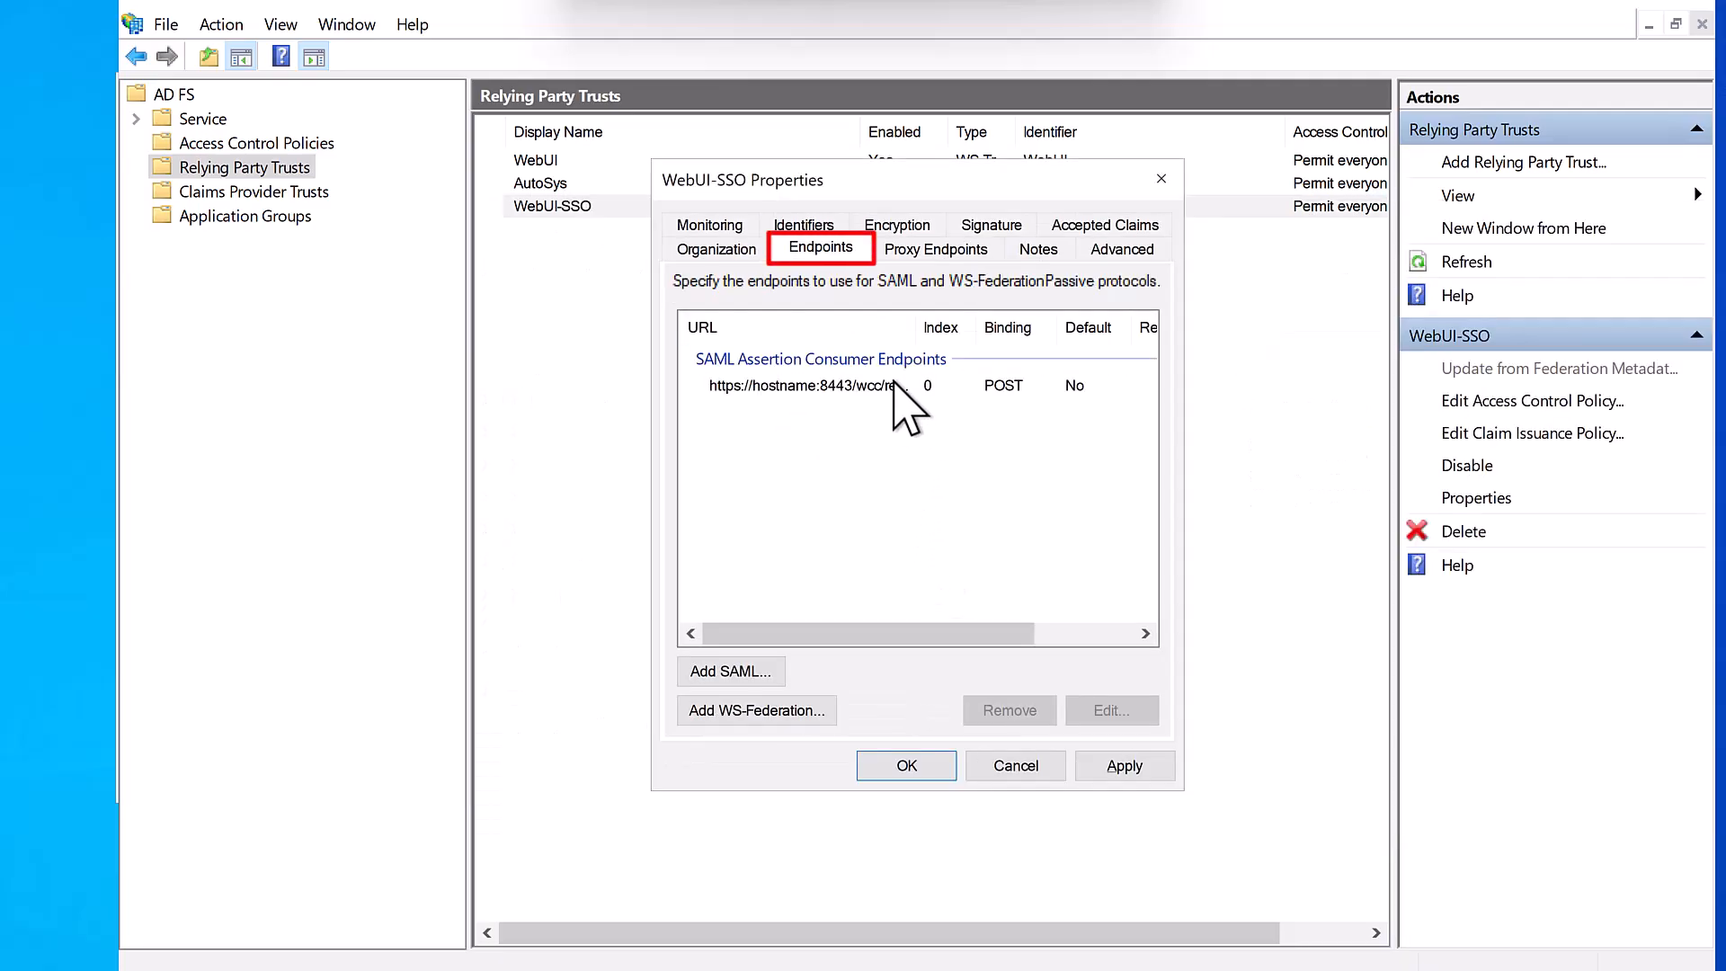
left_click(895, 384)
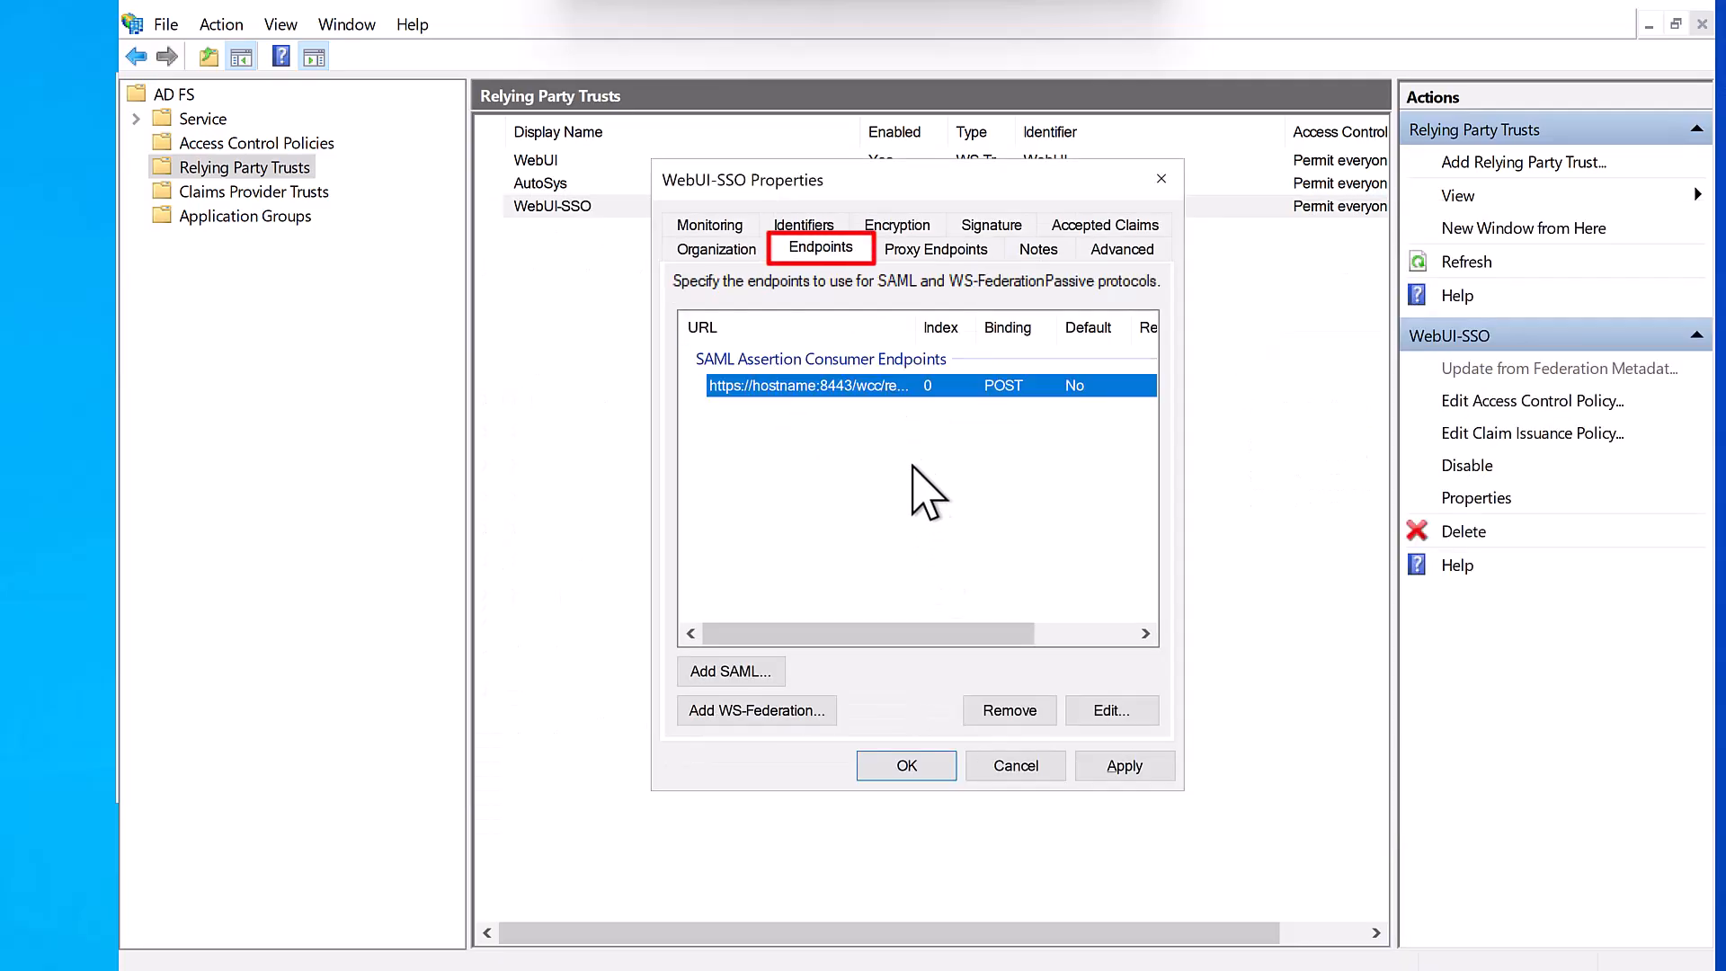
left_click(1112, 712)
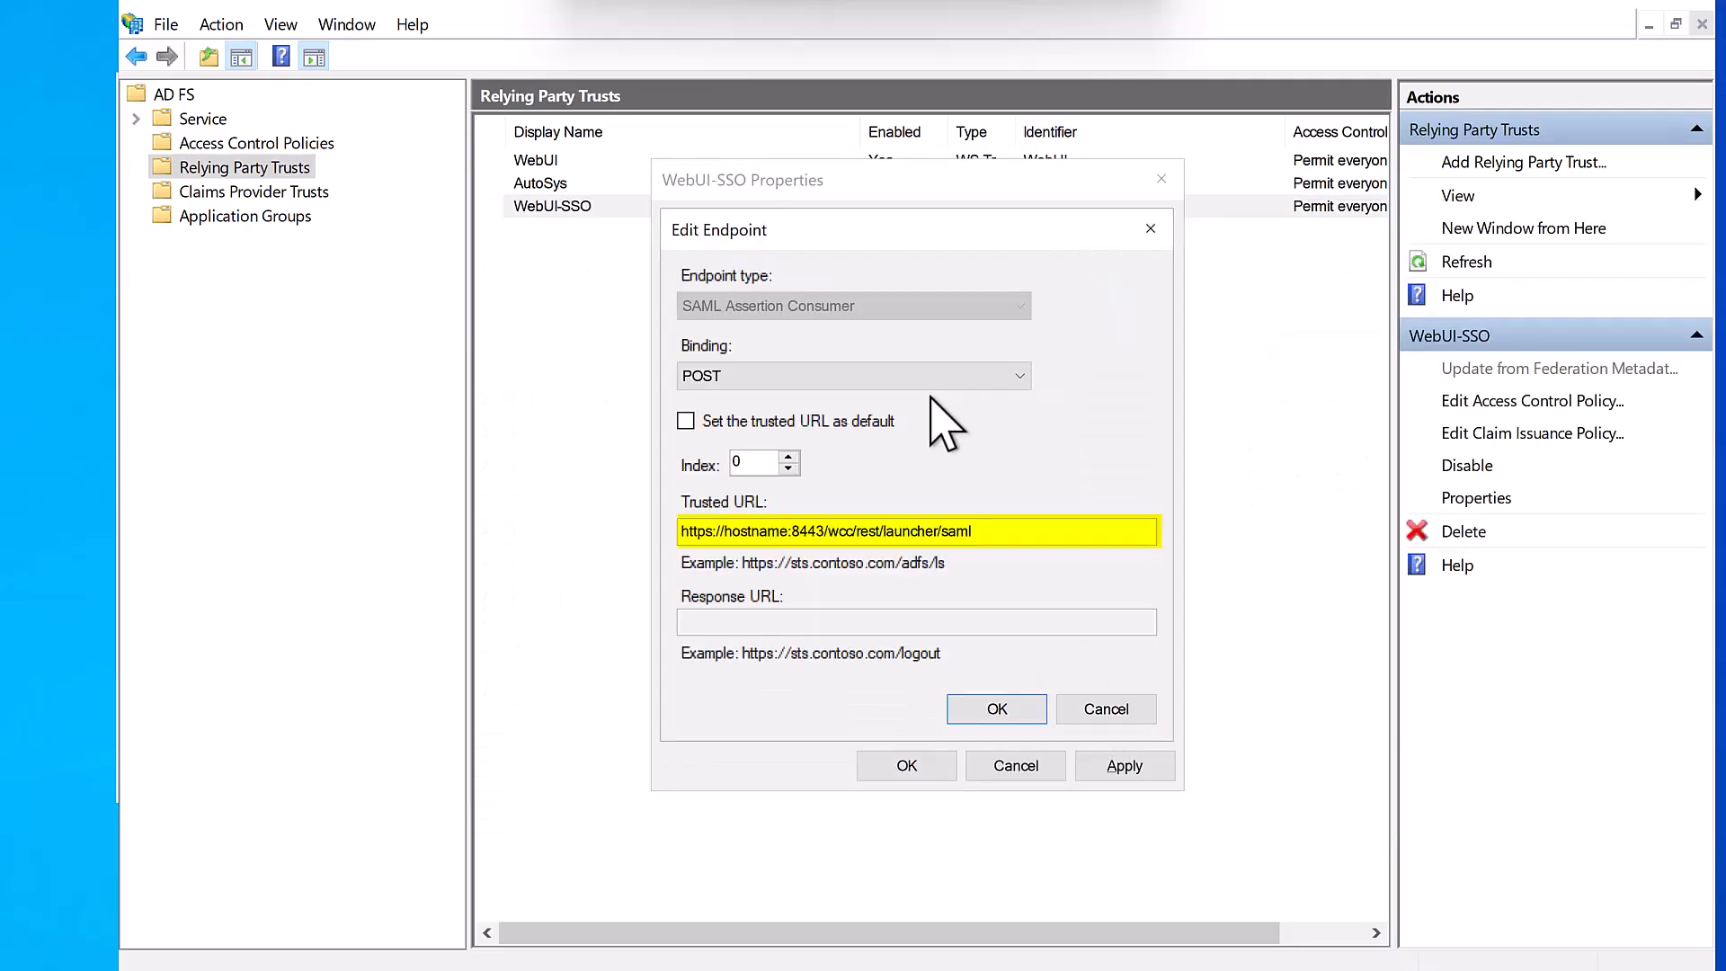
left_click(749, 381)
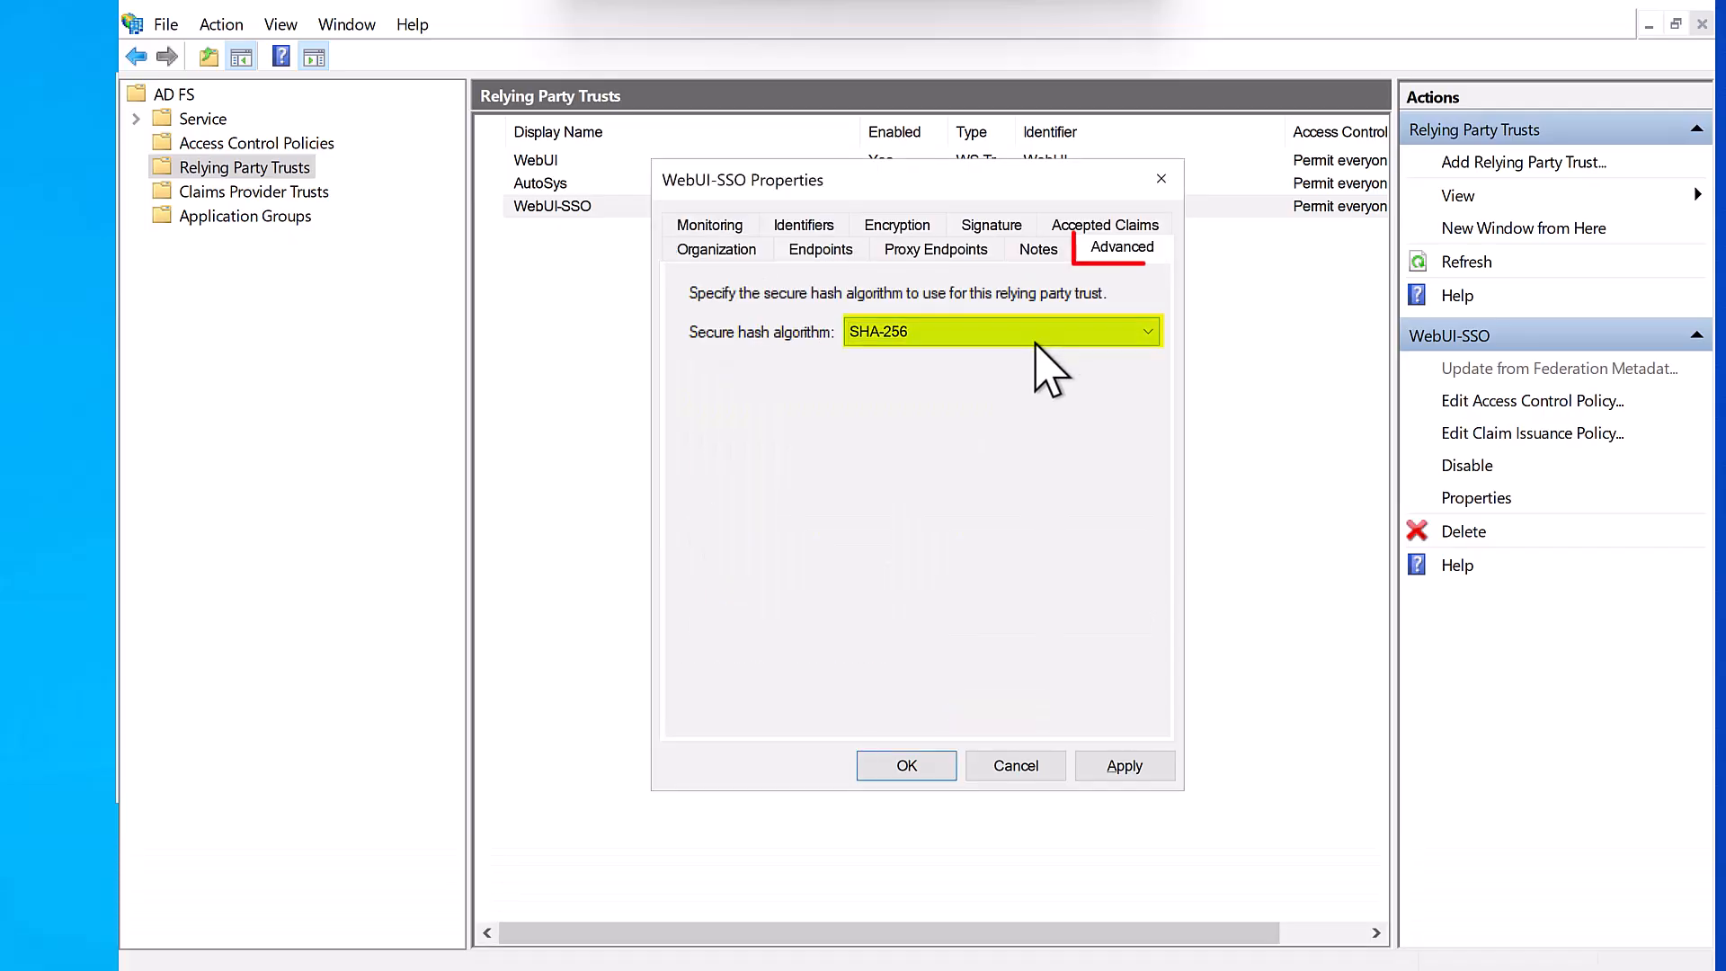
- Set the secure hash algorithm to SHA-1 and save the trust properties
left_click(1011, 331)
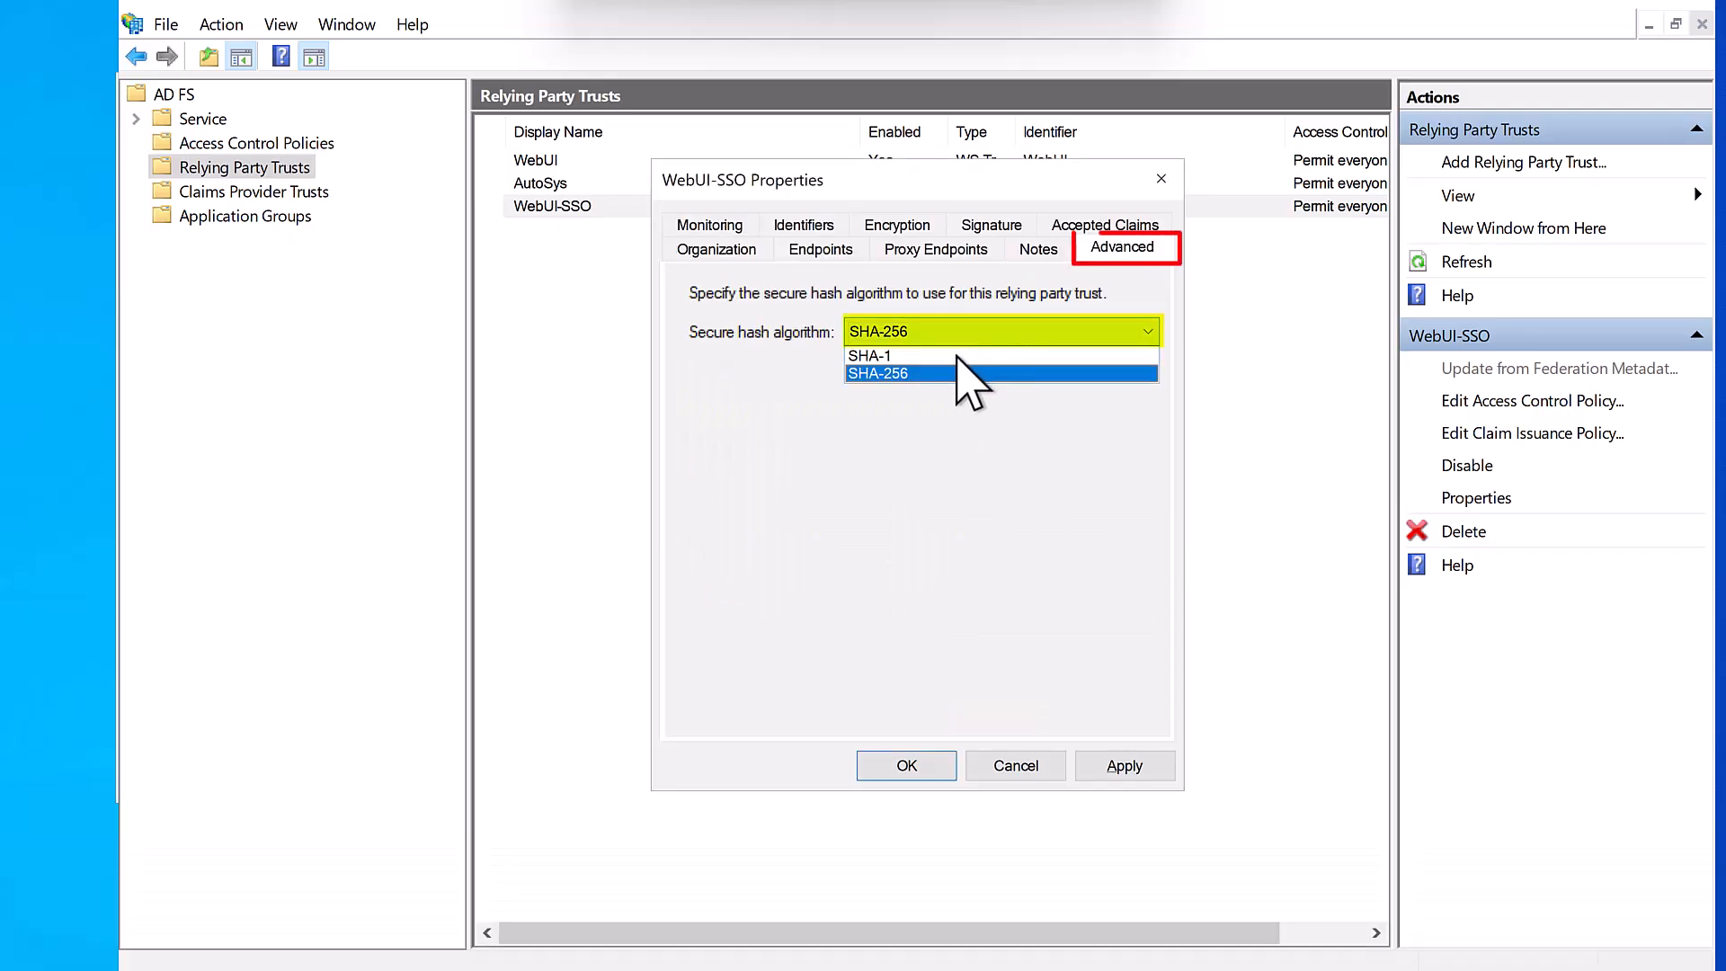
left_click(957, 358)
left_click(919, 777)
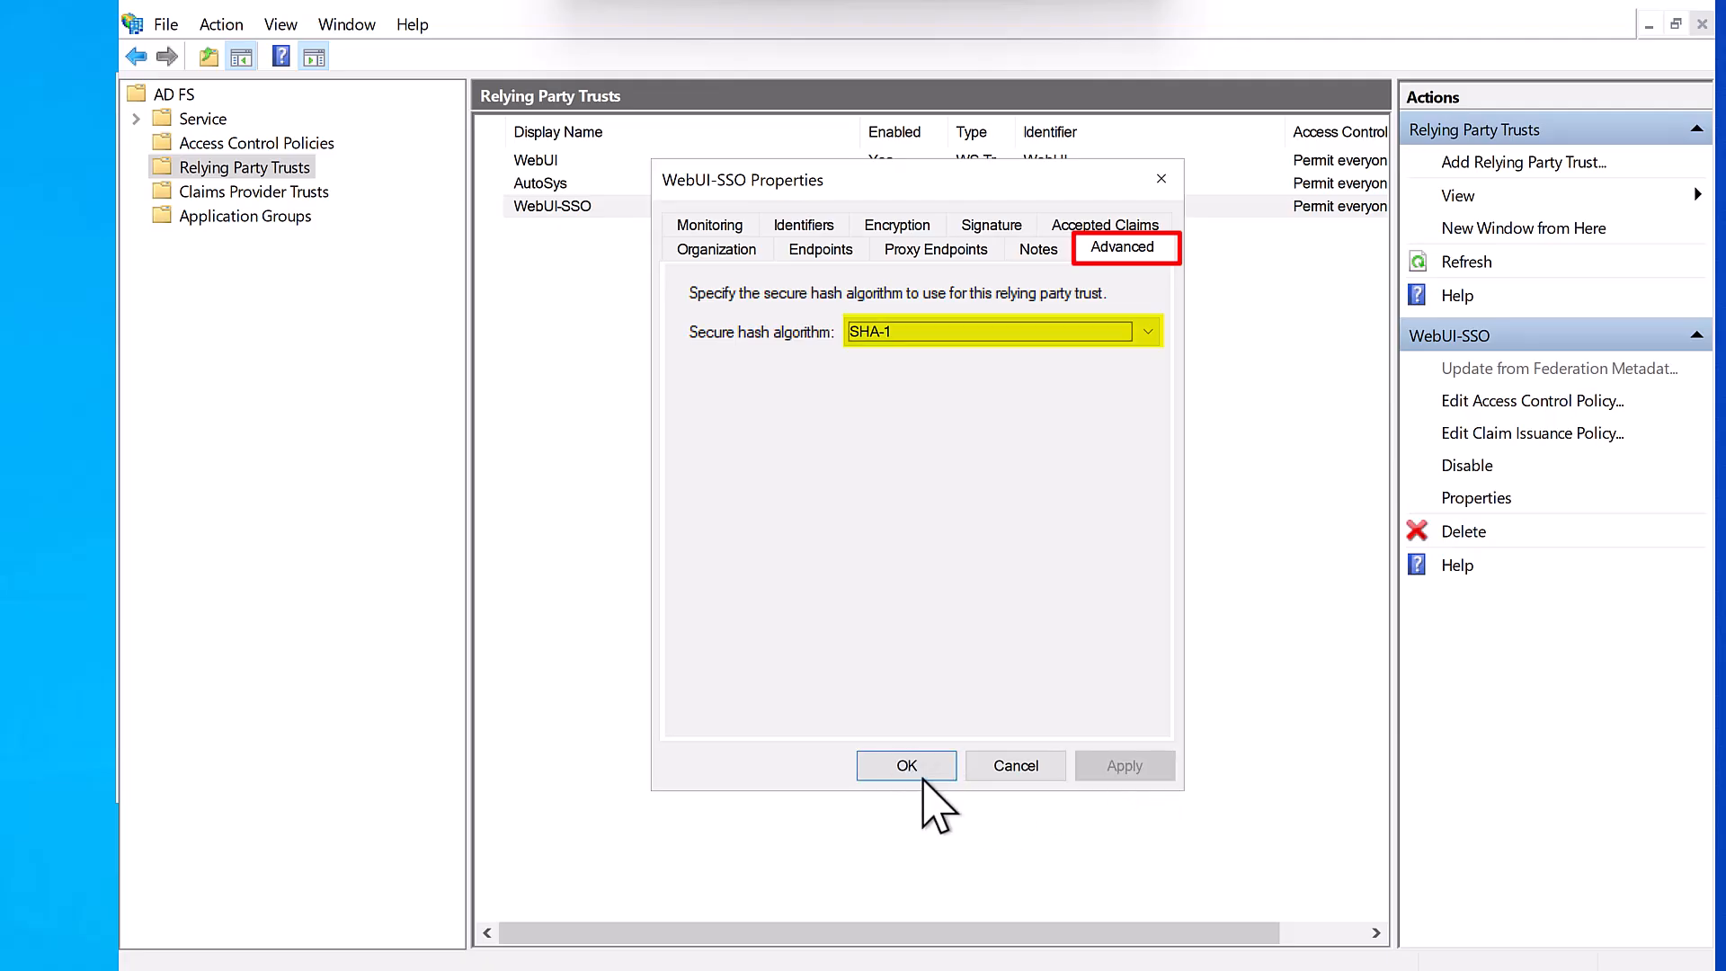
left_click(917, 774)
right_click(576, 202)
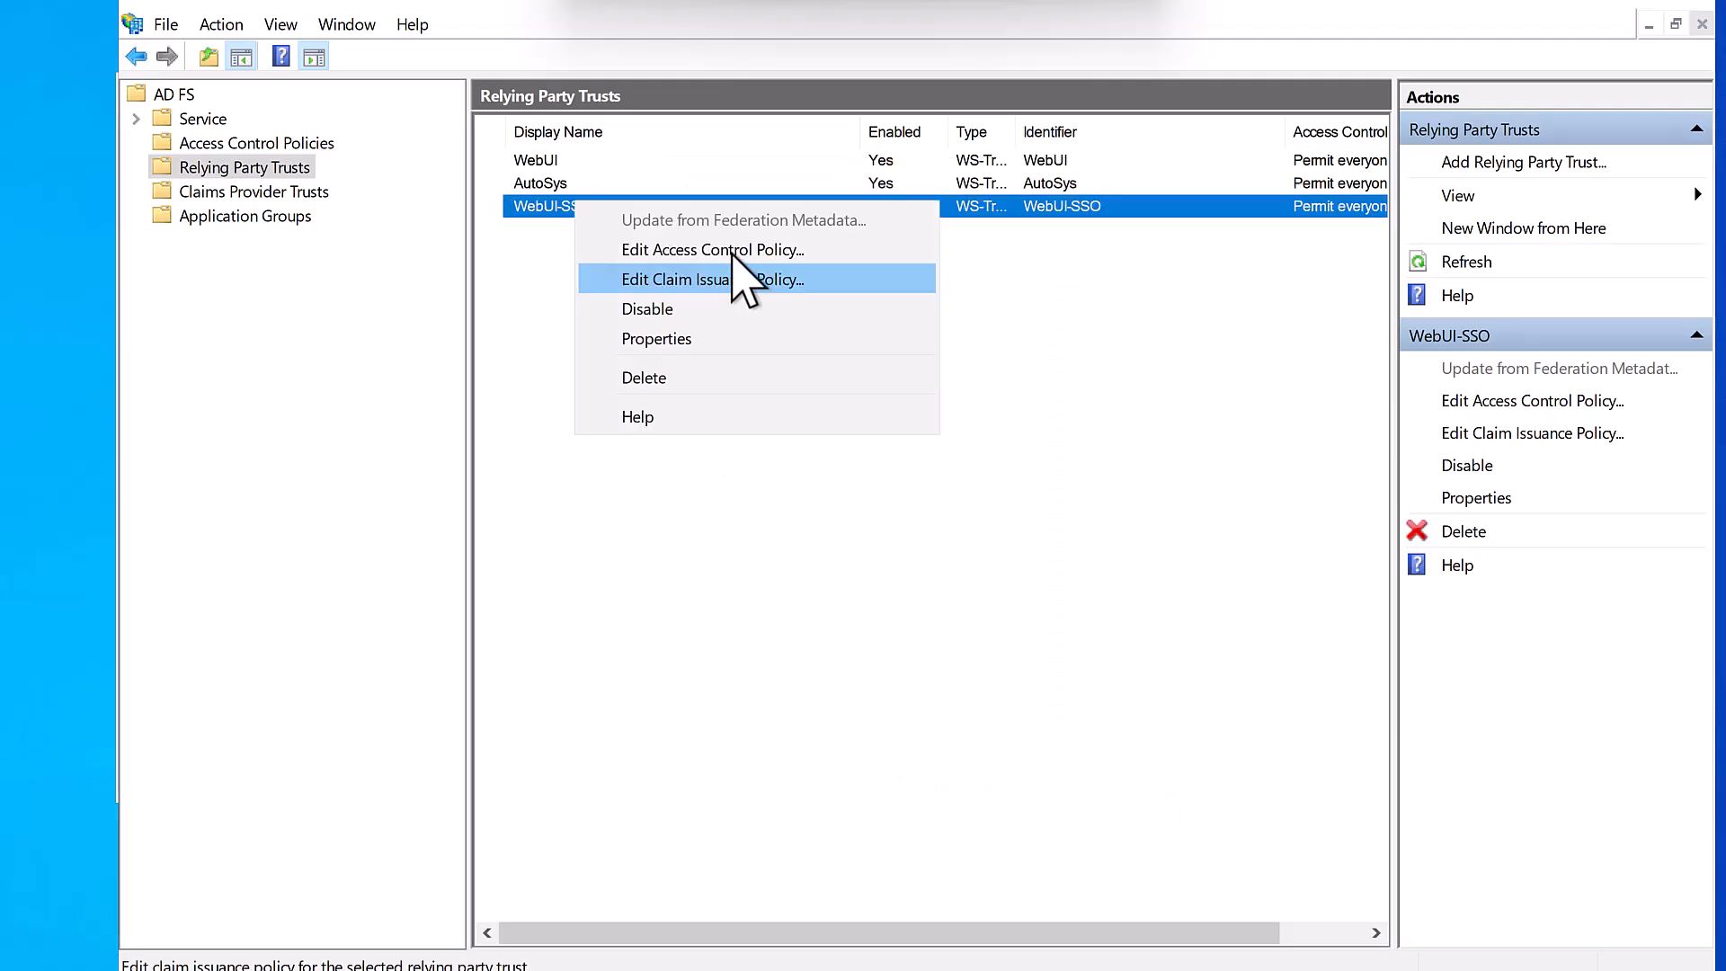
left_click(733, 251)
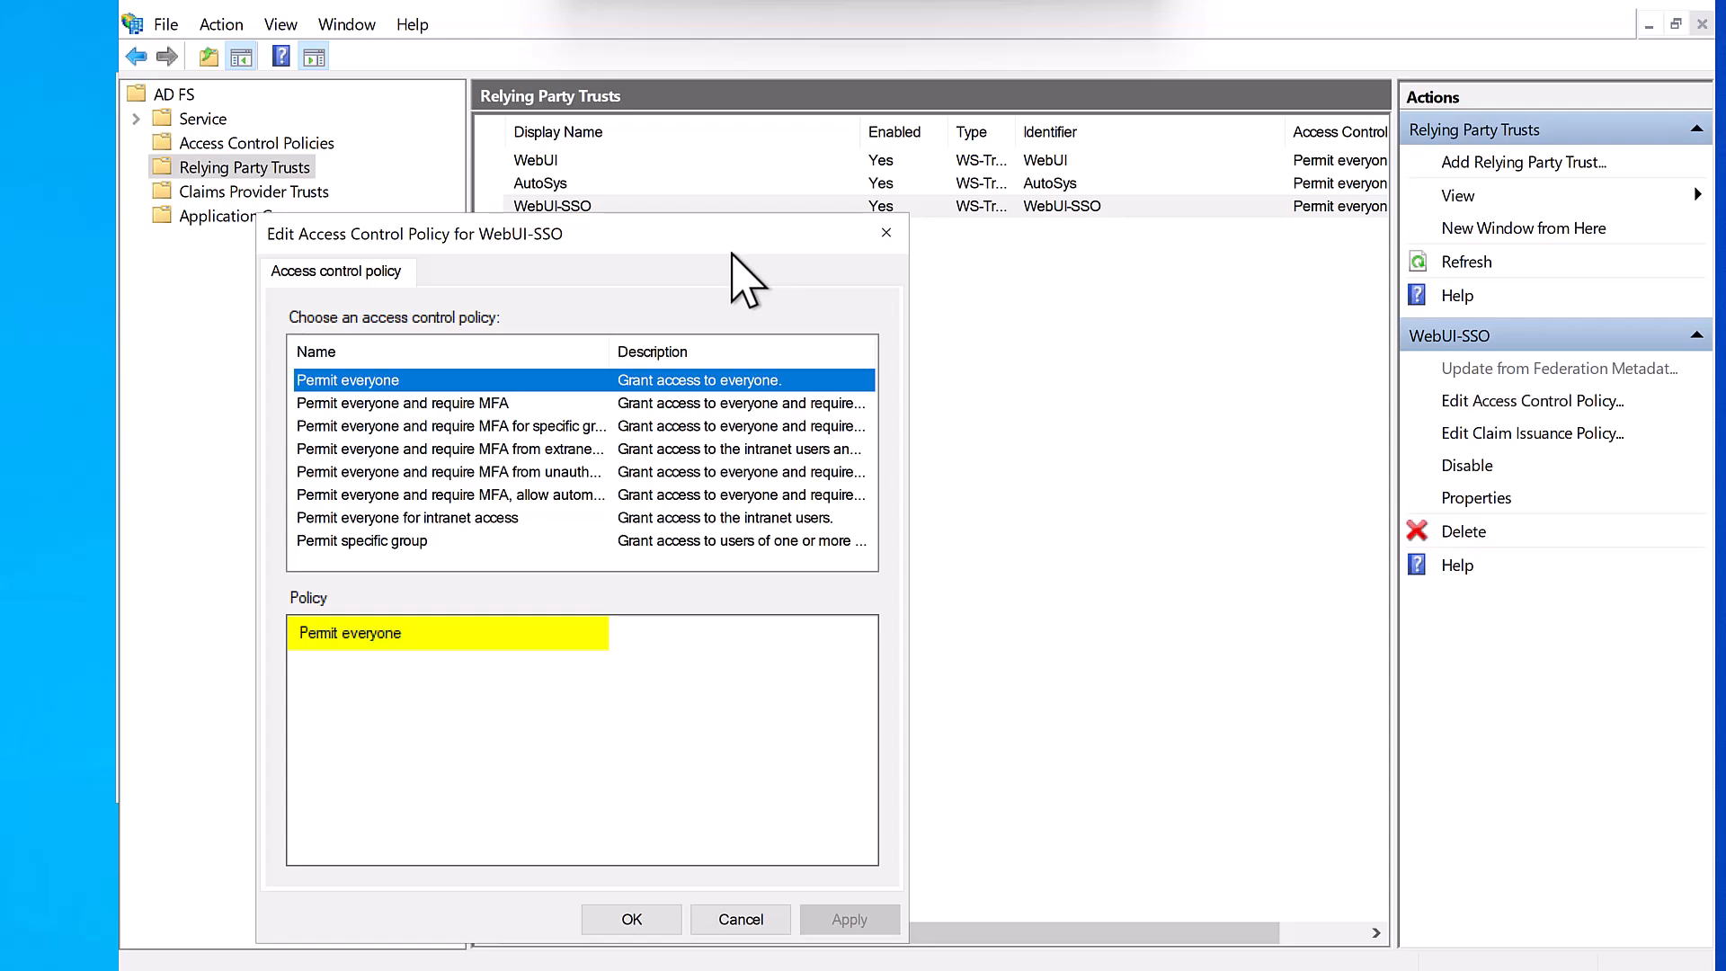
left_click(741, 924)
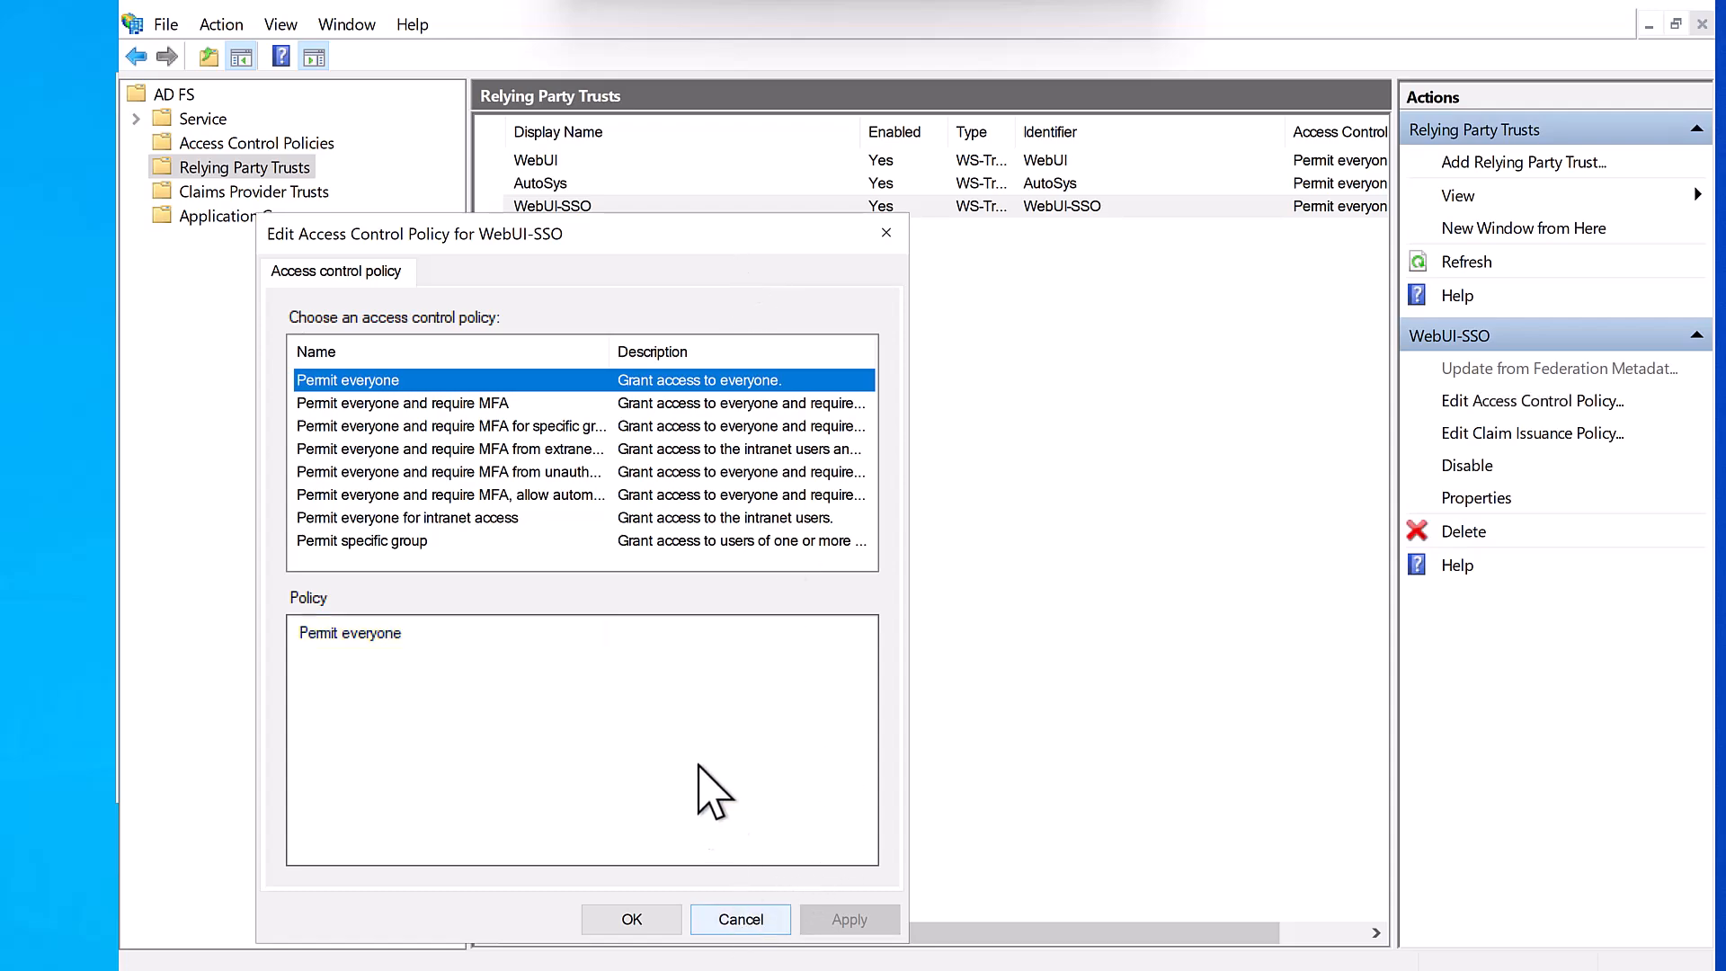
- Add a claim issuance rule for WebUI-SSO using the Send LDAP Attributes as Claims template
right_click(582, 209)
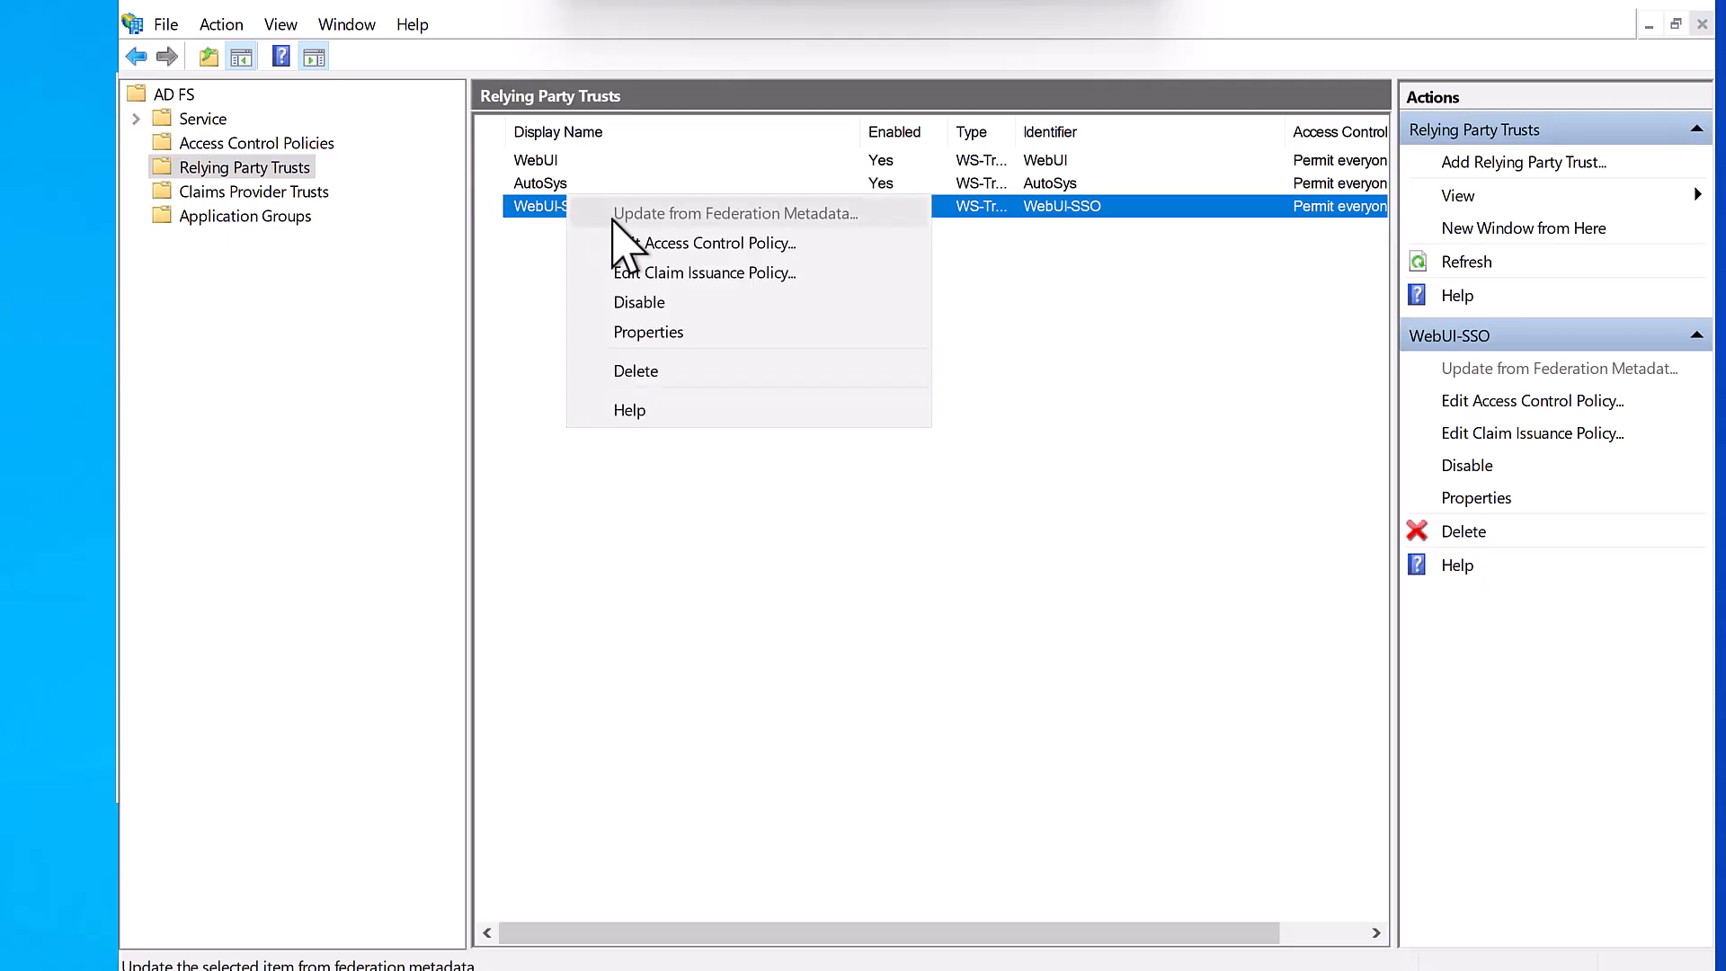
left_click(670, 272)
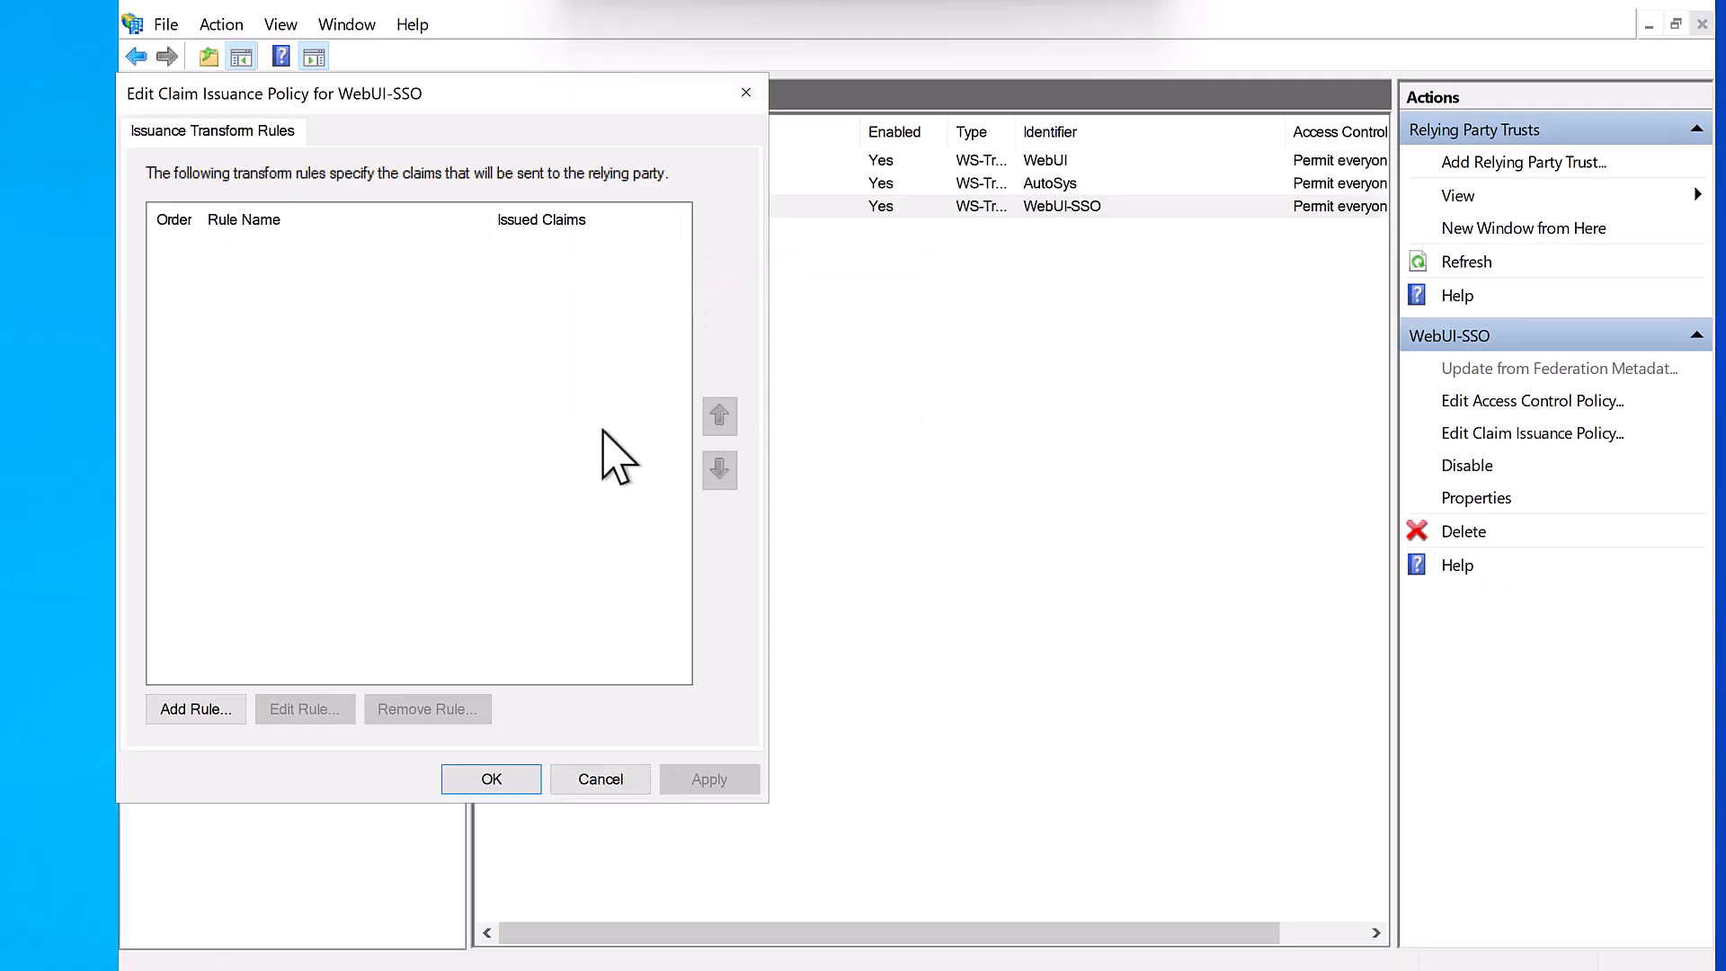
left_click(216, 710)
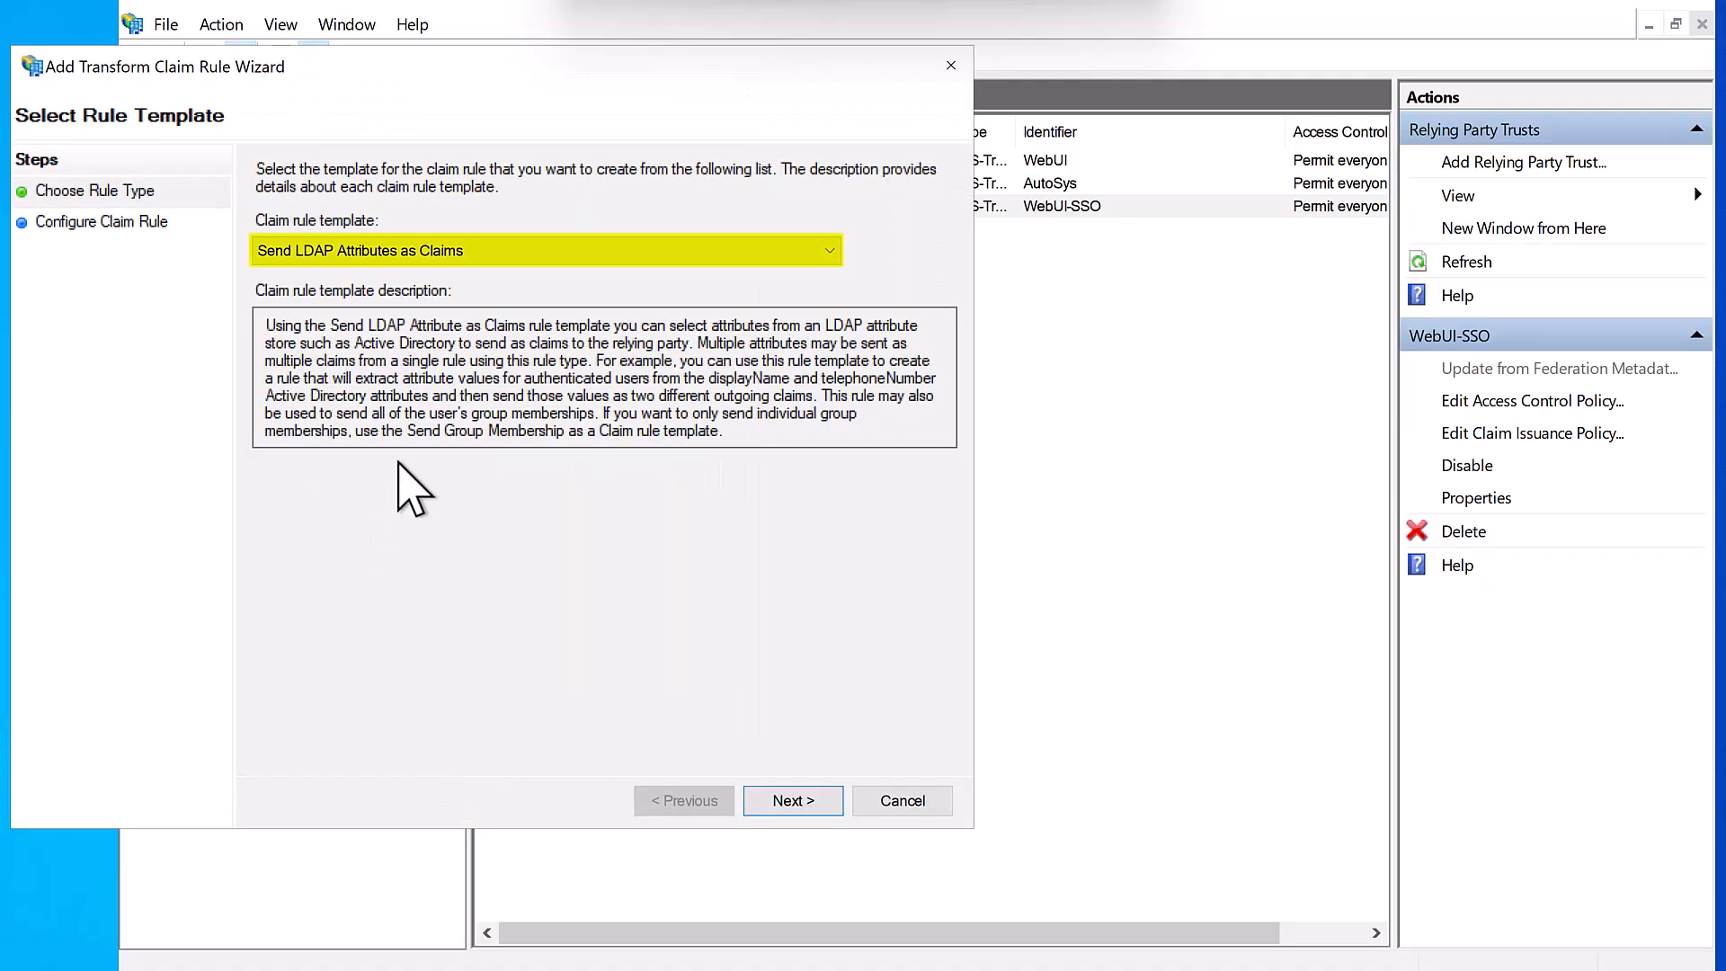
left_click(440, 244)
left_click(445, 274)
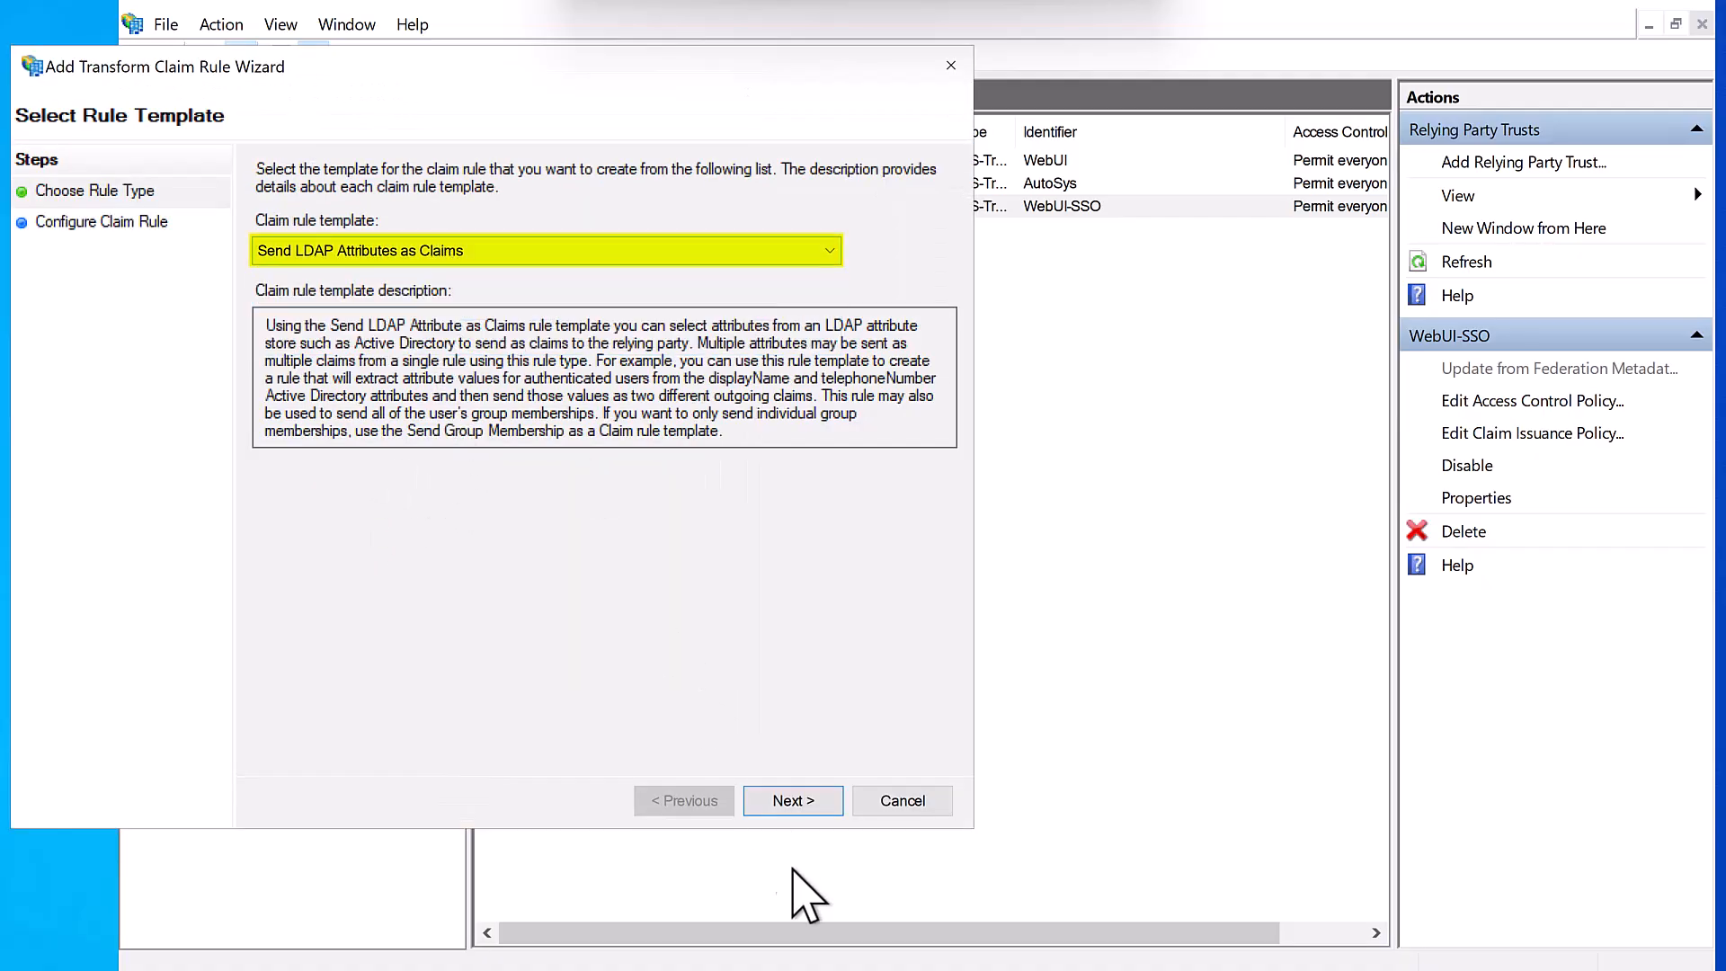
left_click(793, 799)
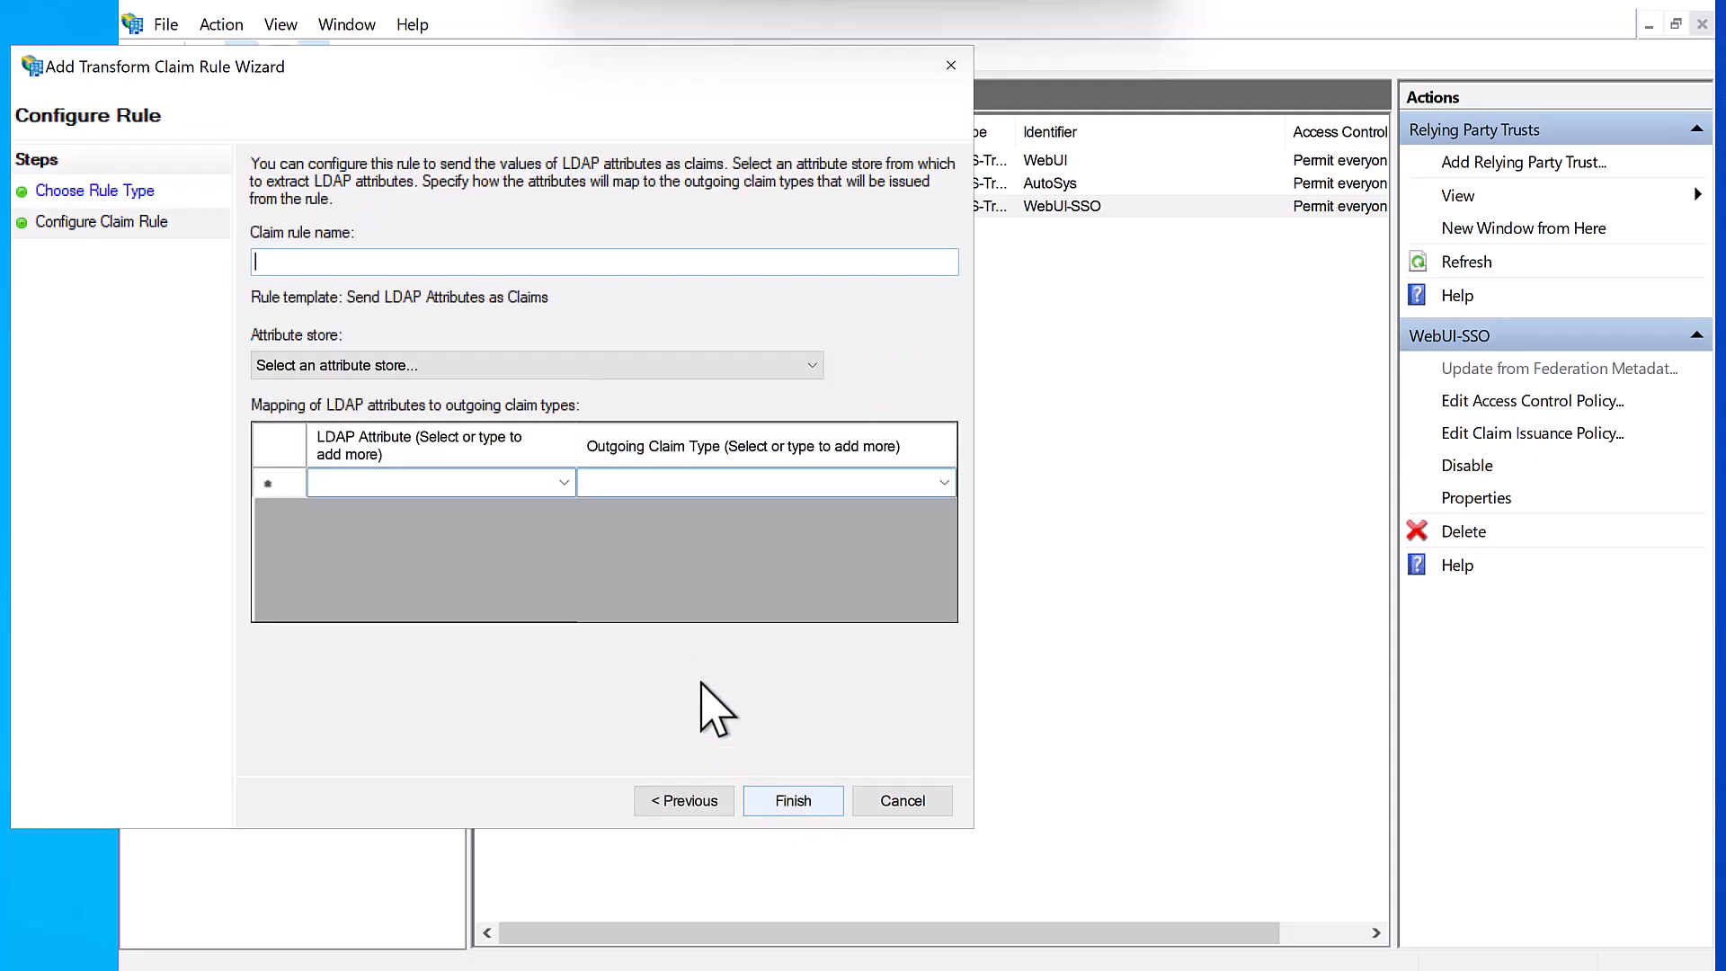
- Map Active Directory SAM-Account-Name to the Name claim and save the policy
left_click(464, 364)
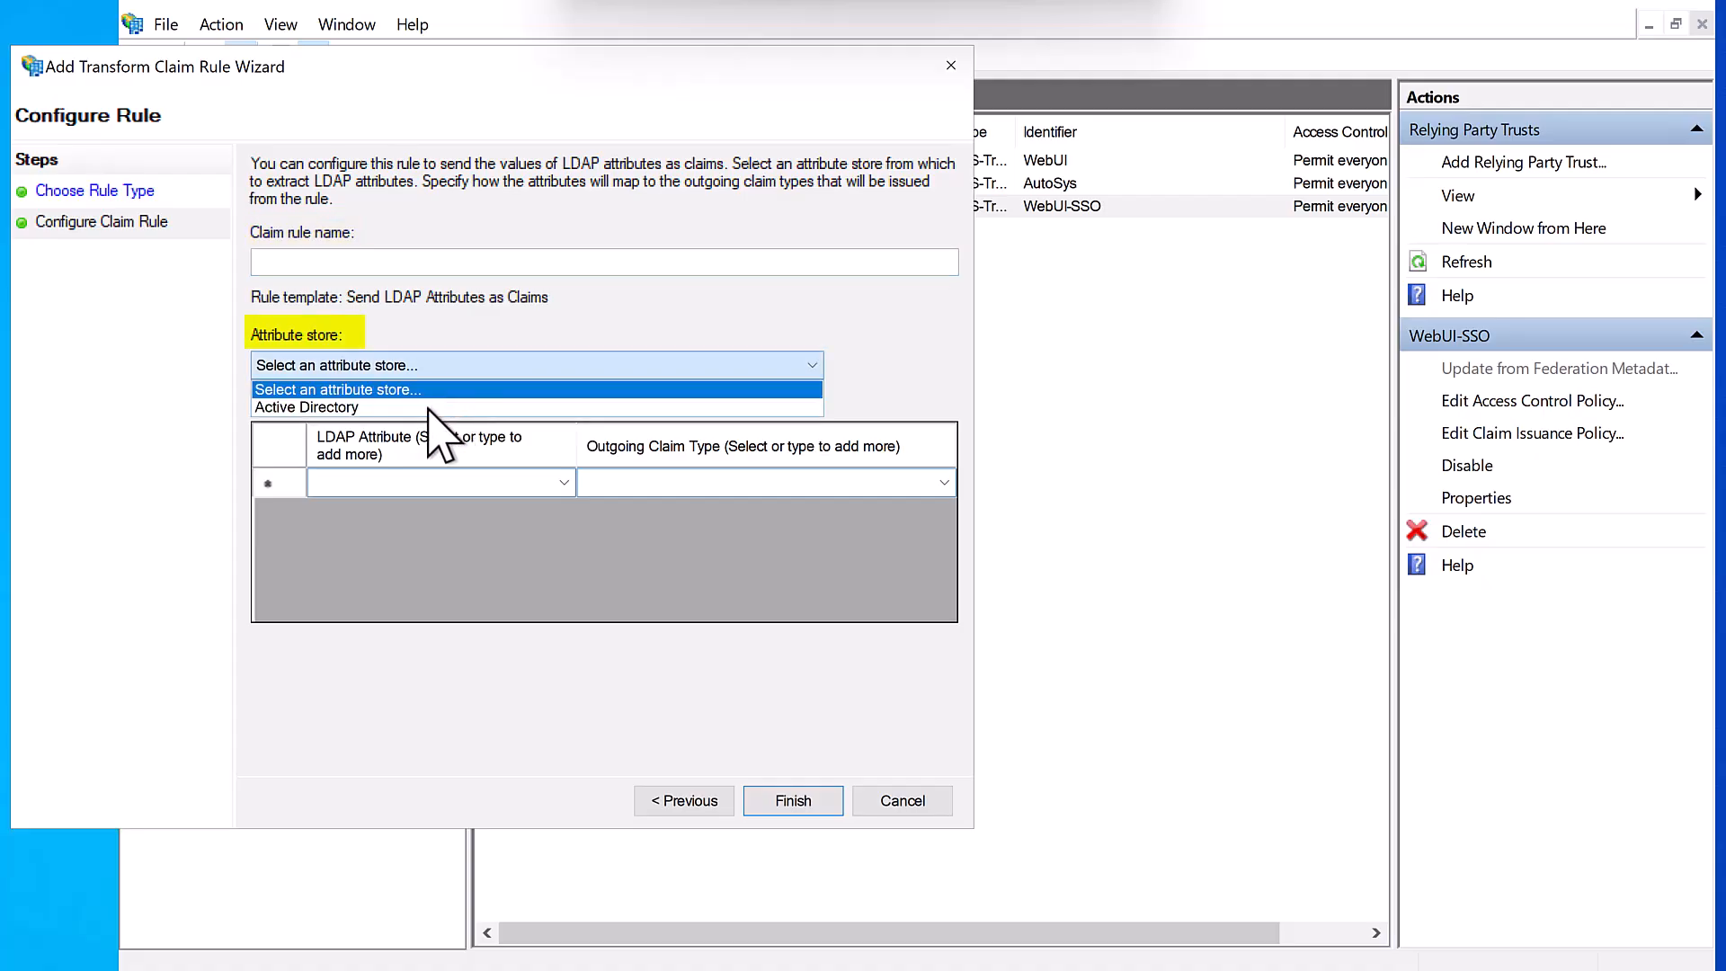
left_click(424, 409)
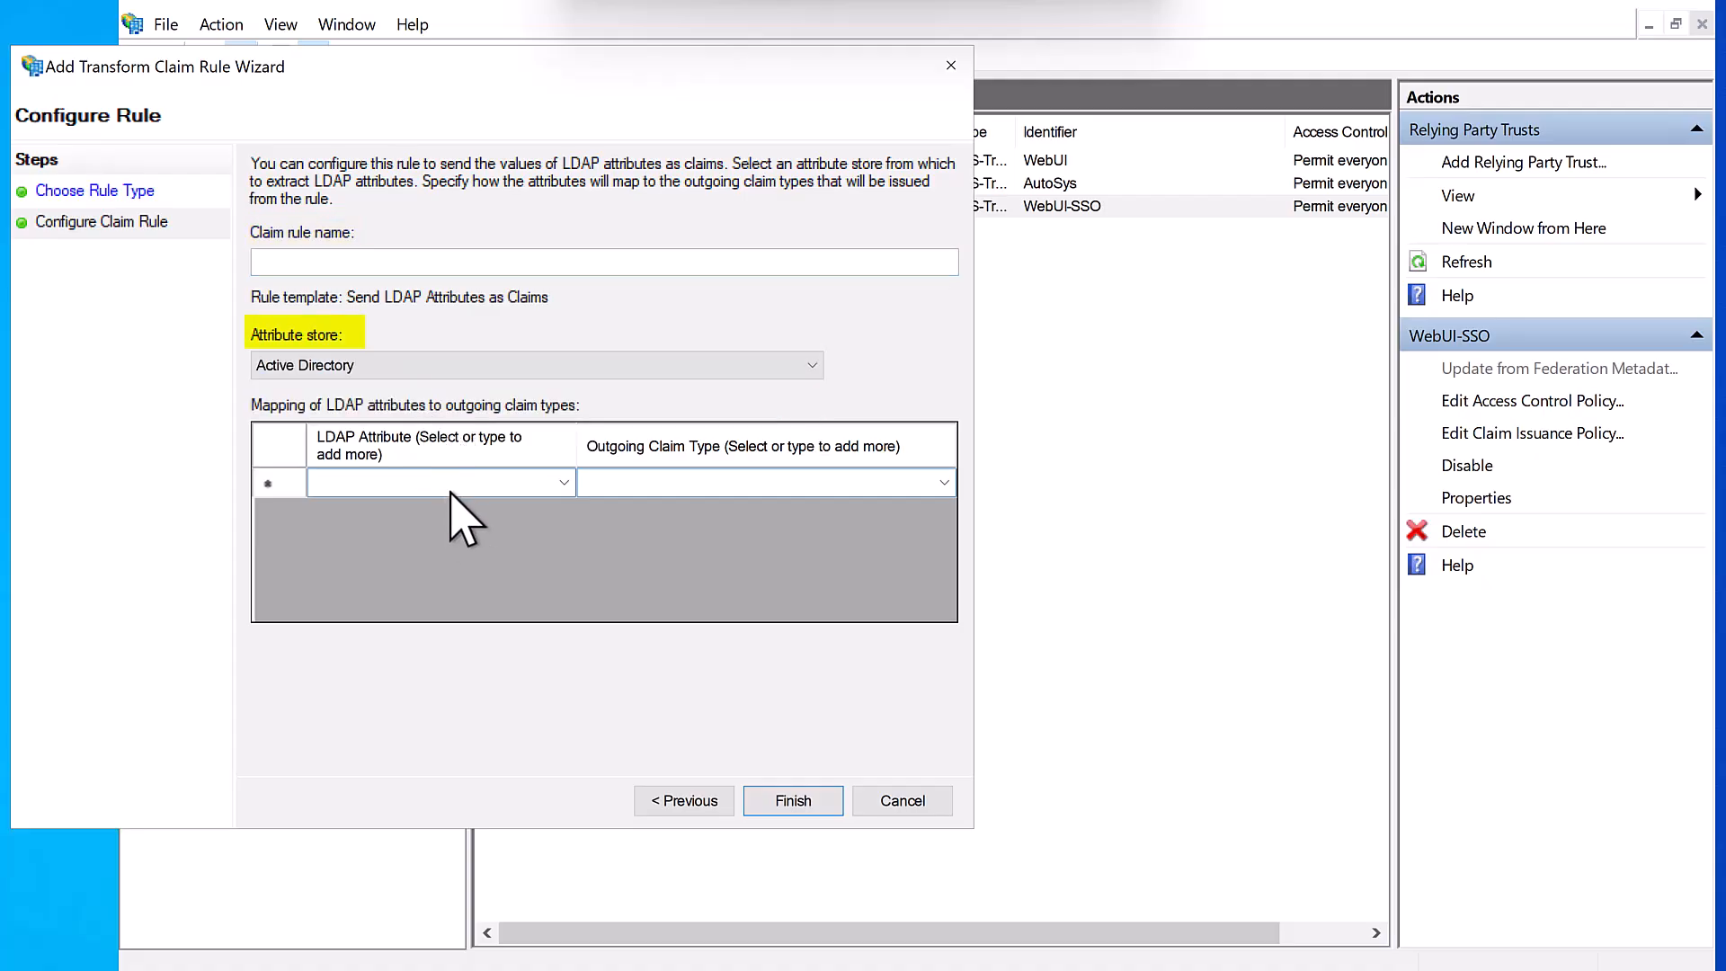
left_click(516, 490)
type("Name")
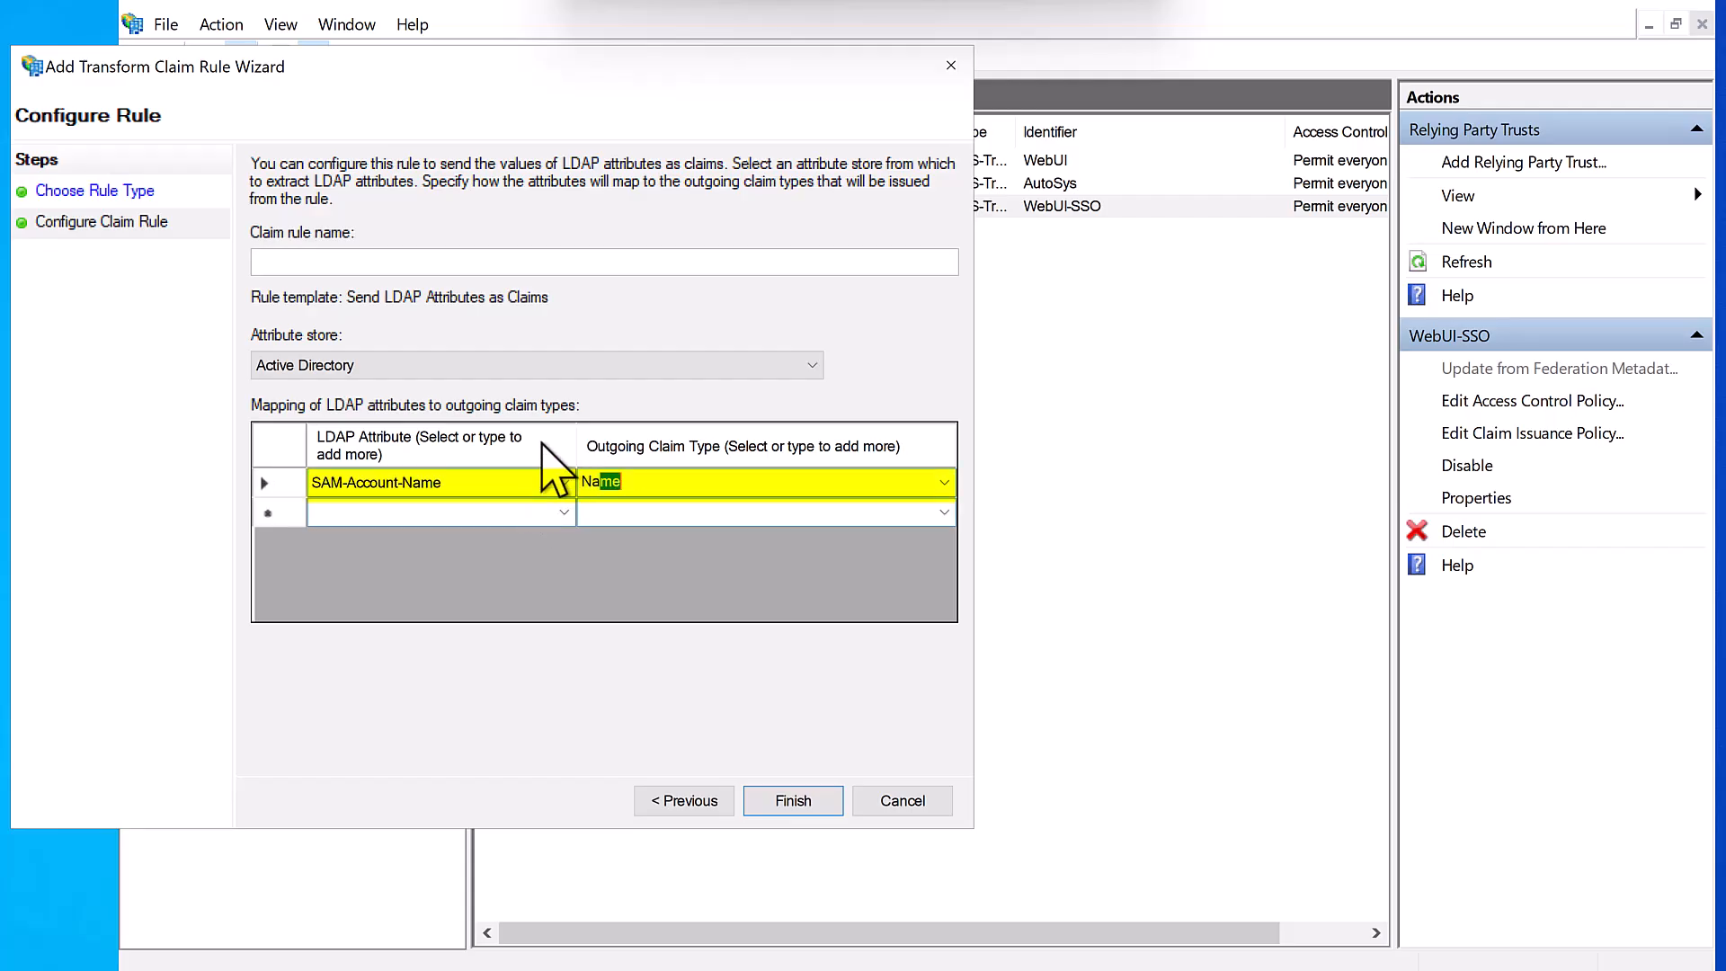
left_click(799, 802)
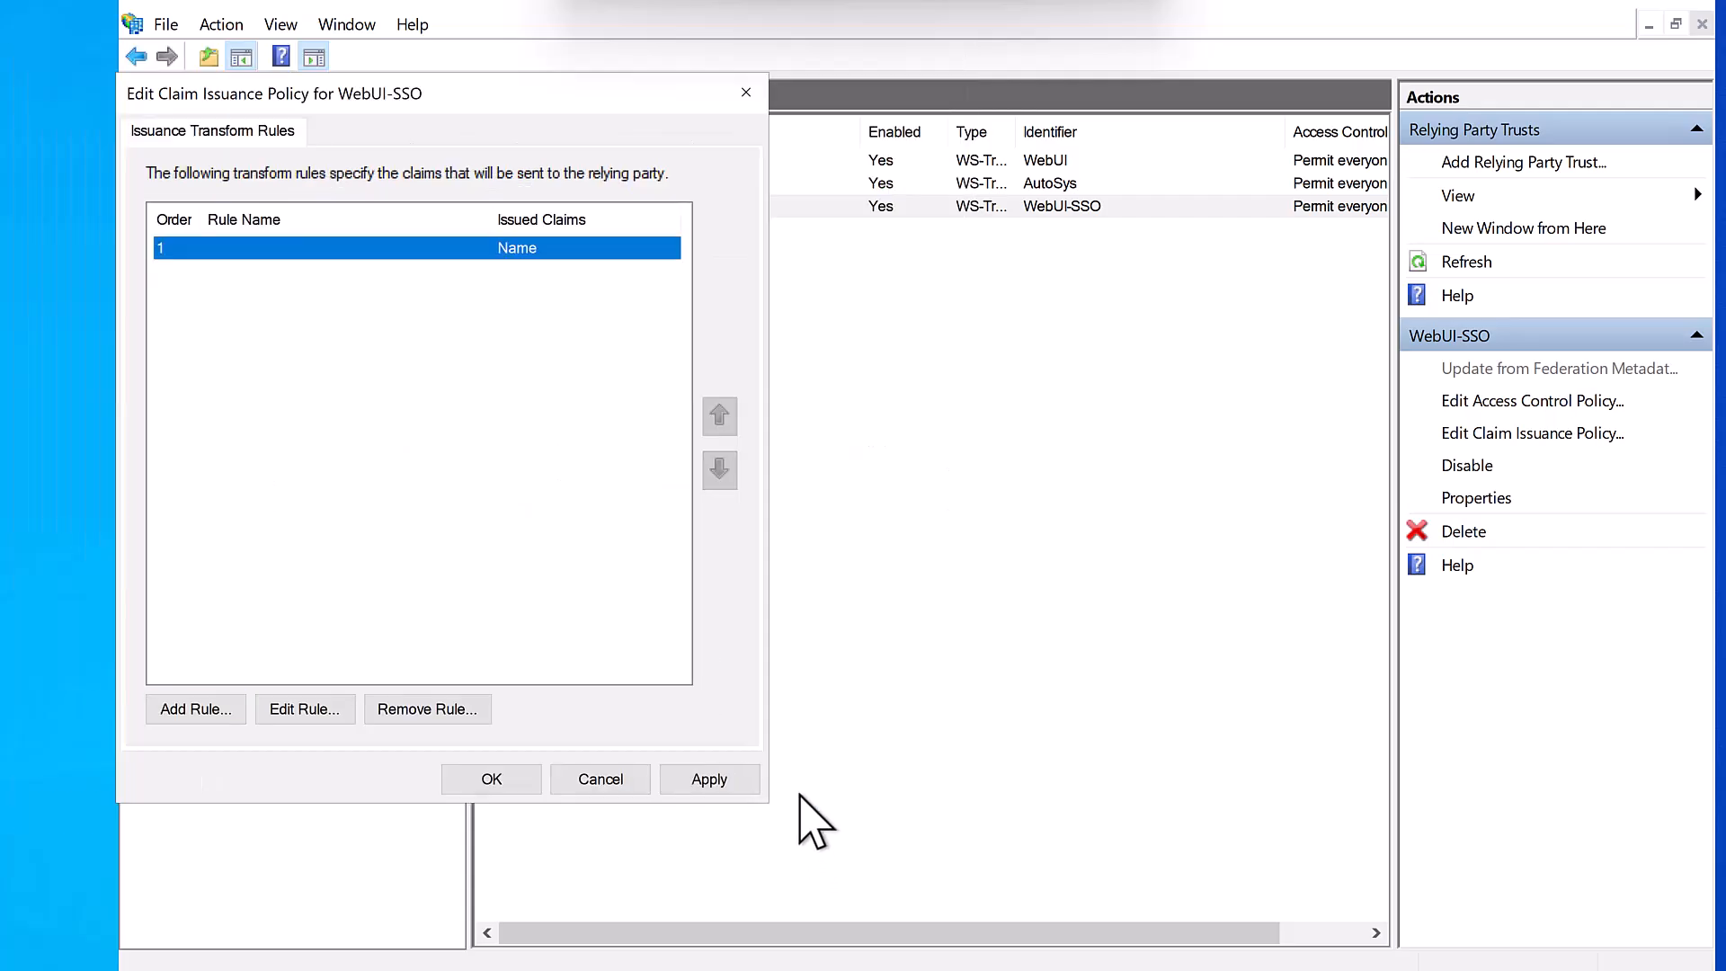
left_click(709, 781)
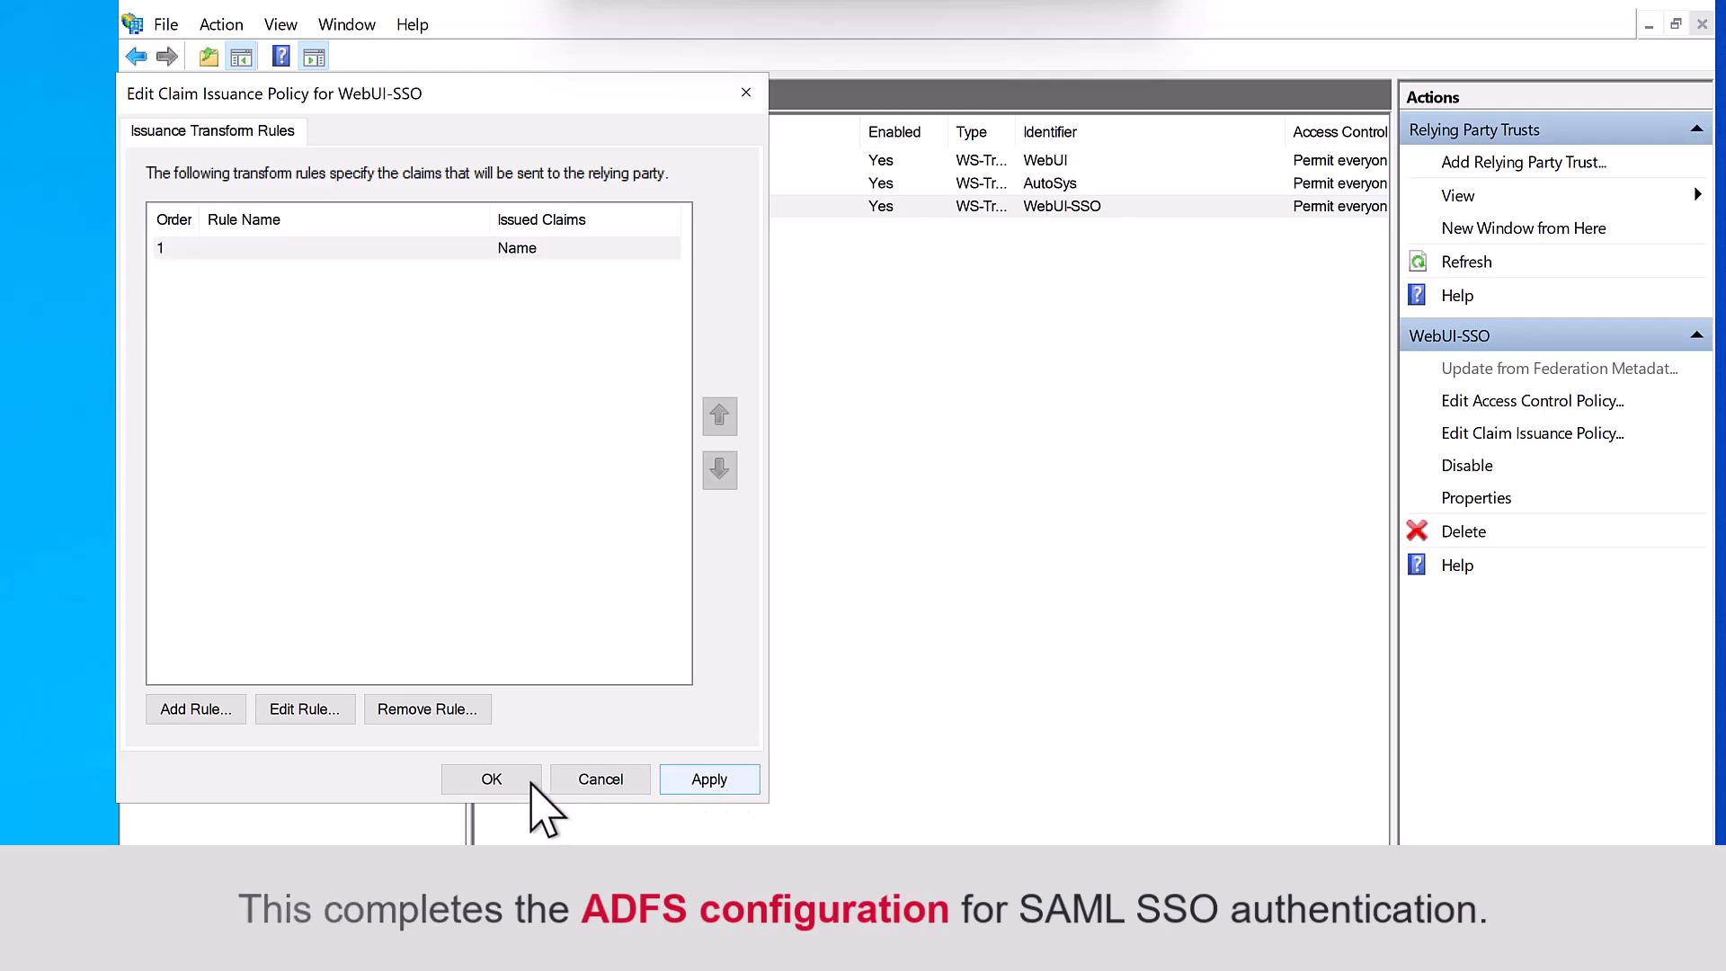
left_click(496, 780)
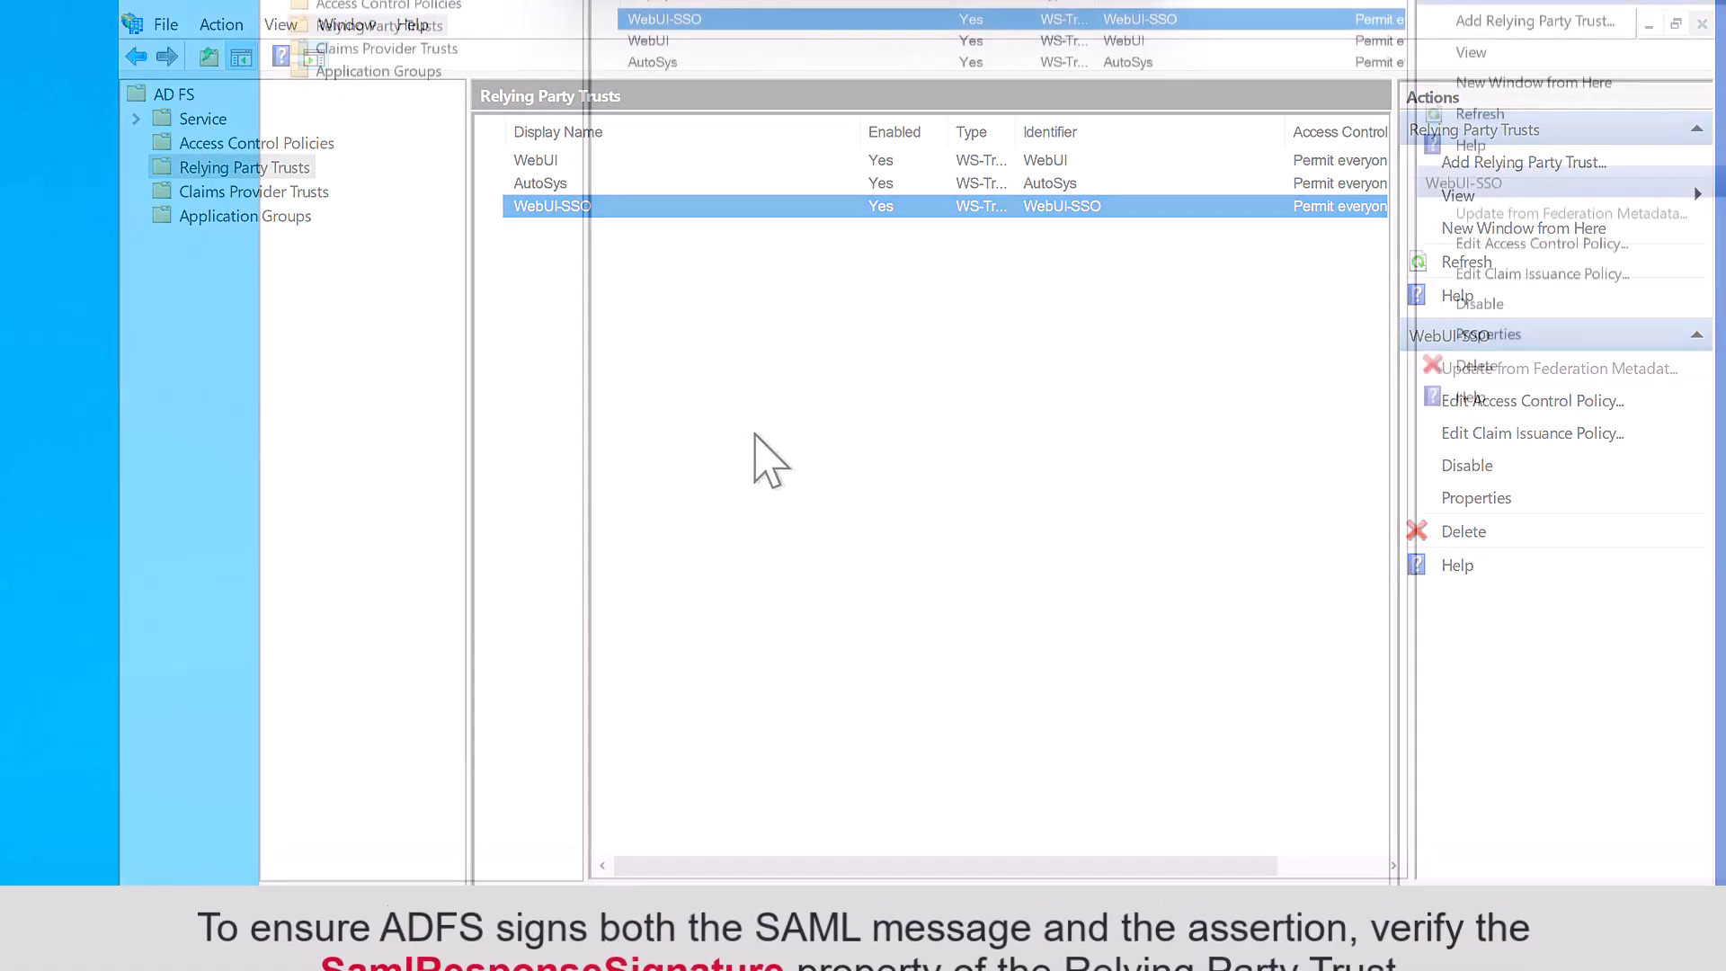
- Launch Windows PowerShell as administrator
left_click(385, 943)
type("powershe")
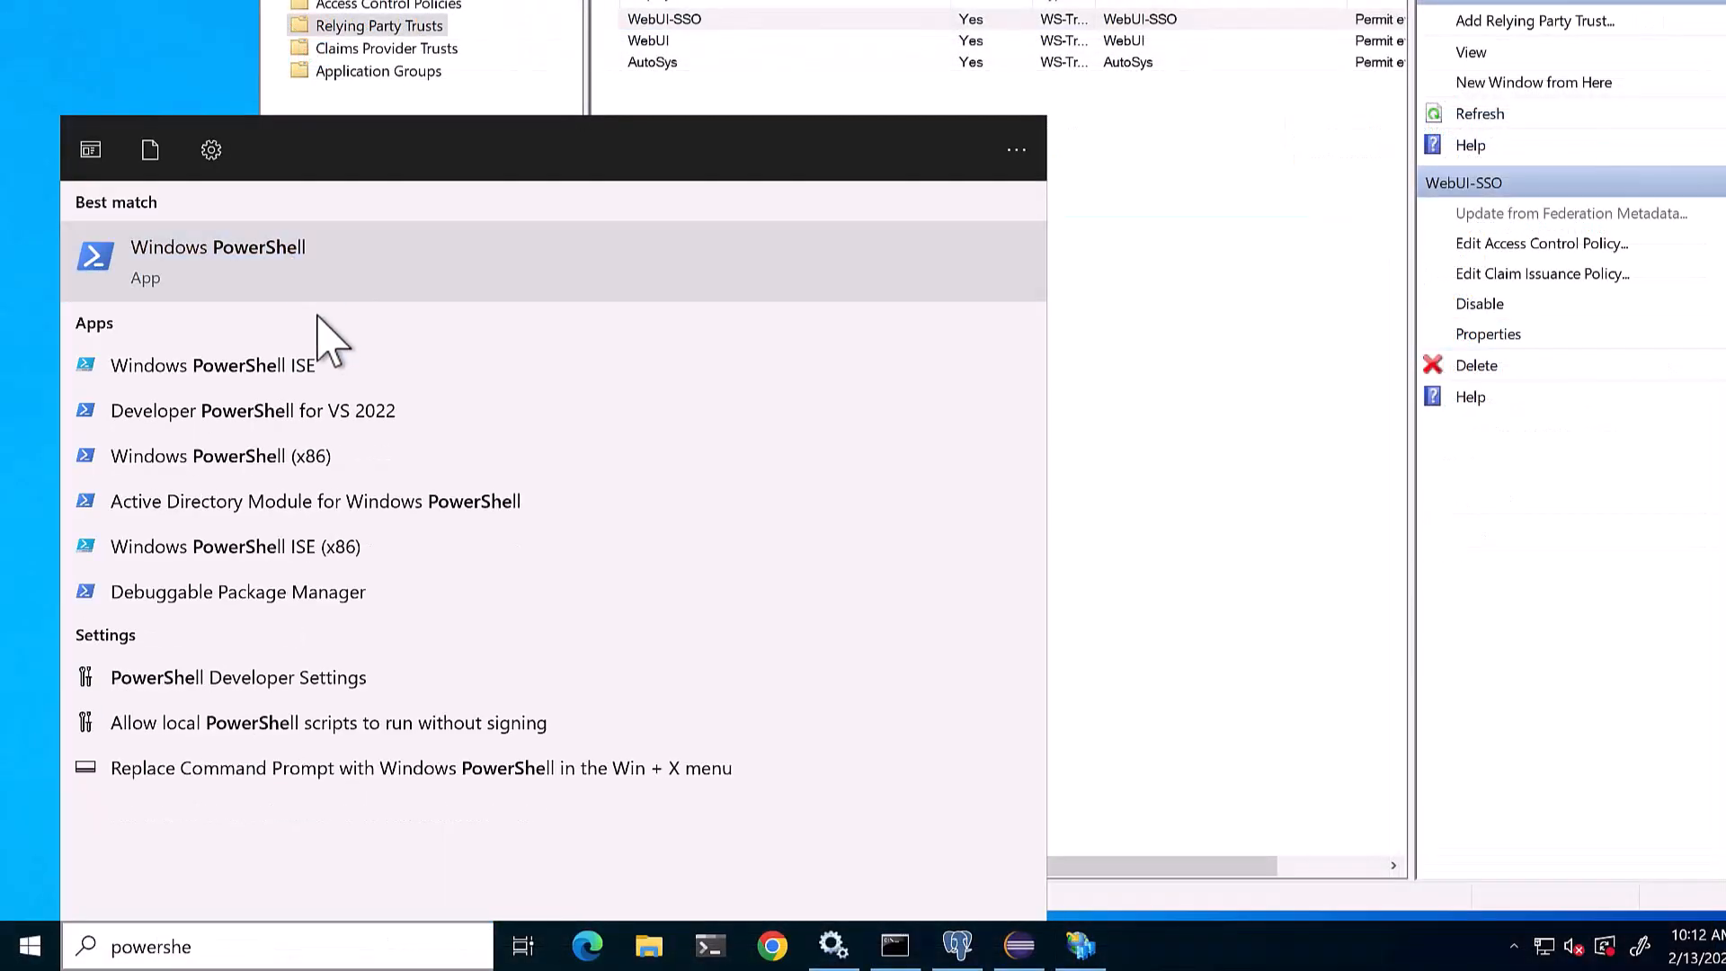
right_click(290, 256)
left_click(364, 284)
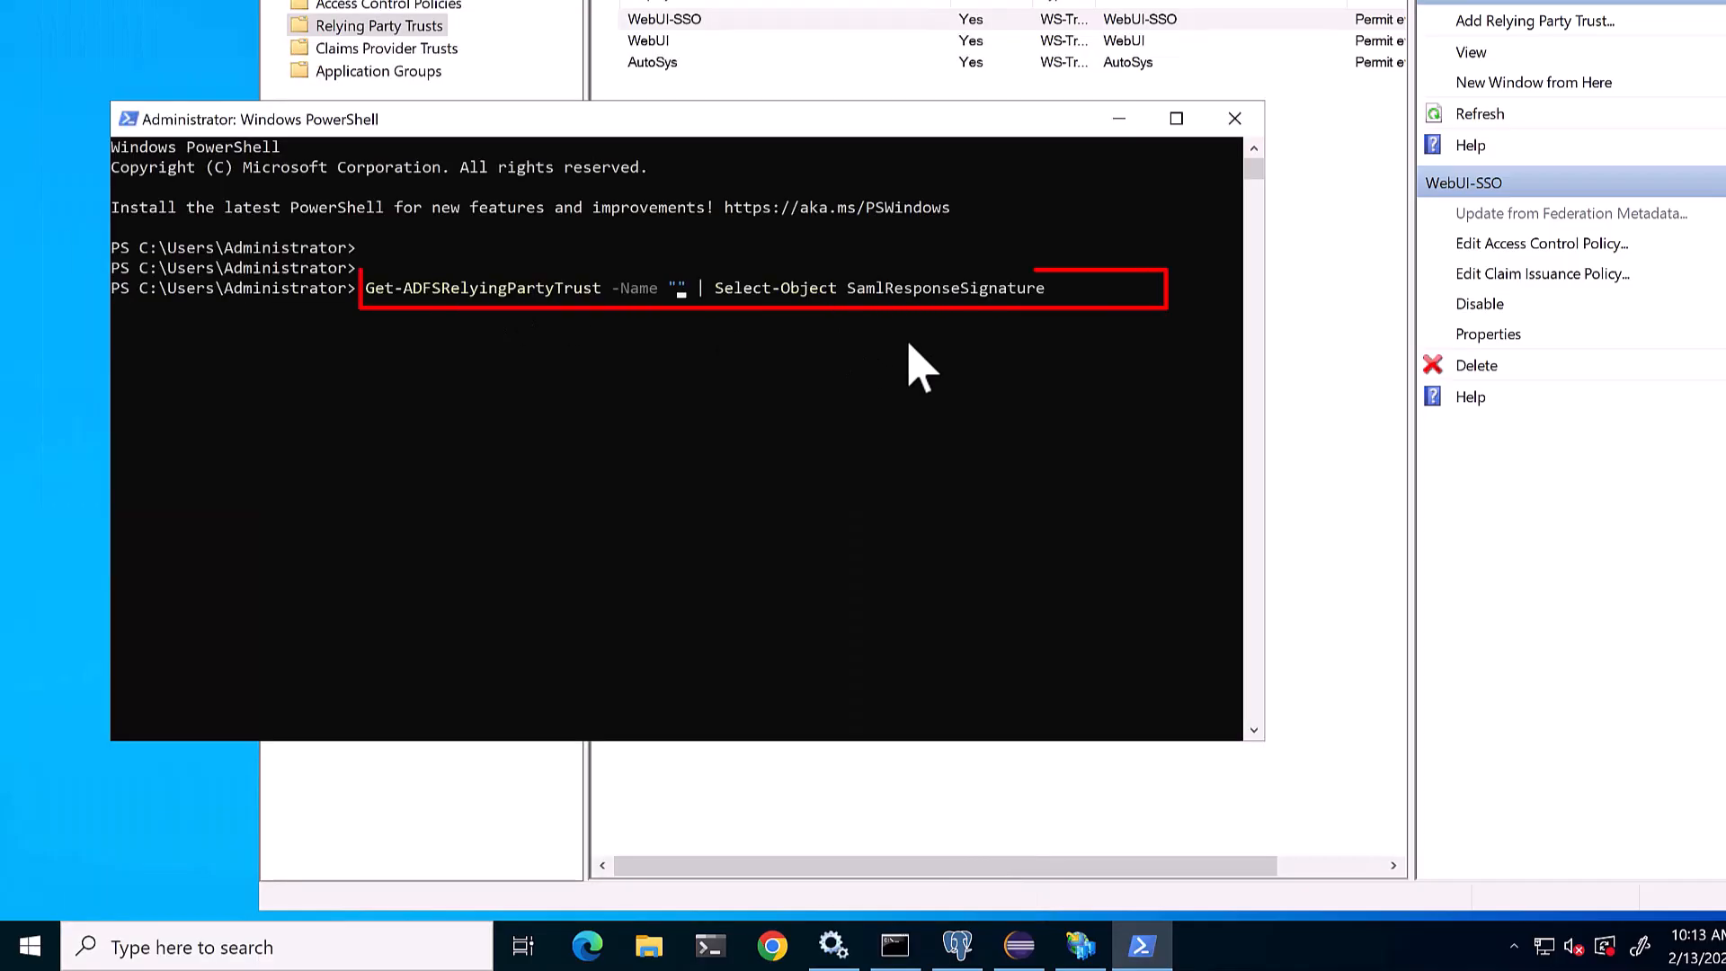
- Set WebUI-SSO's SamlResponseSignature to MessageAndAssertion and recheck it
type("WebUI-")
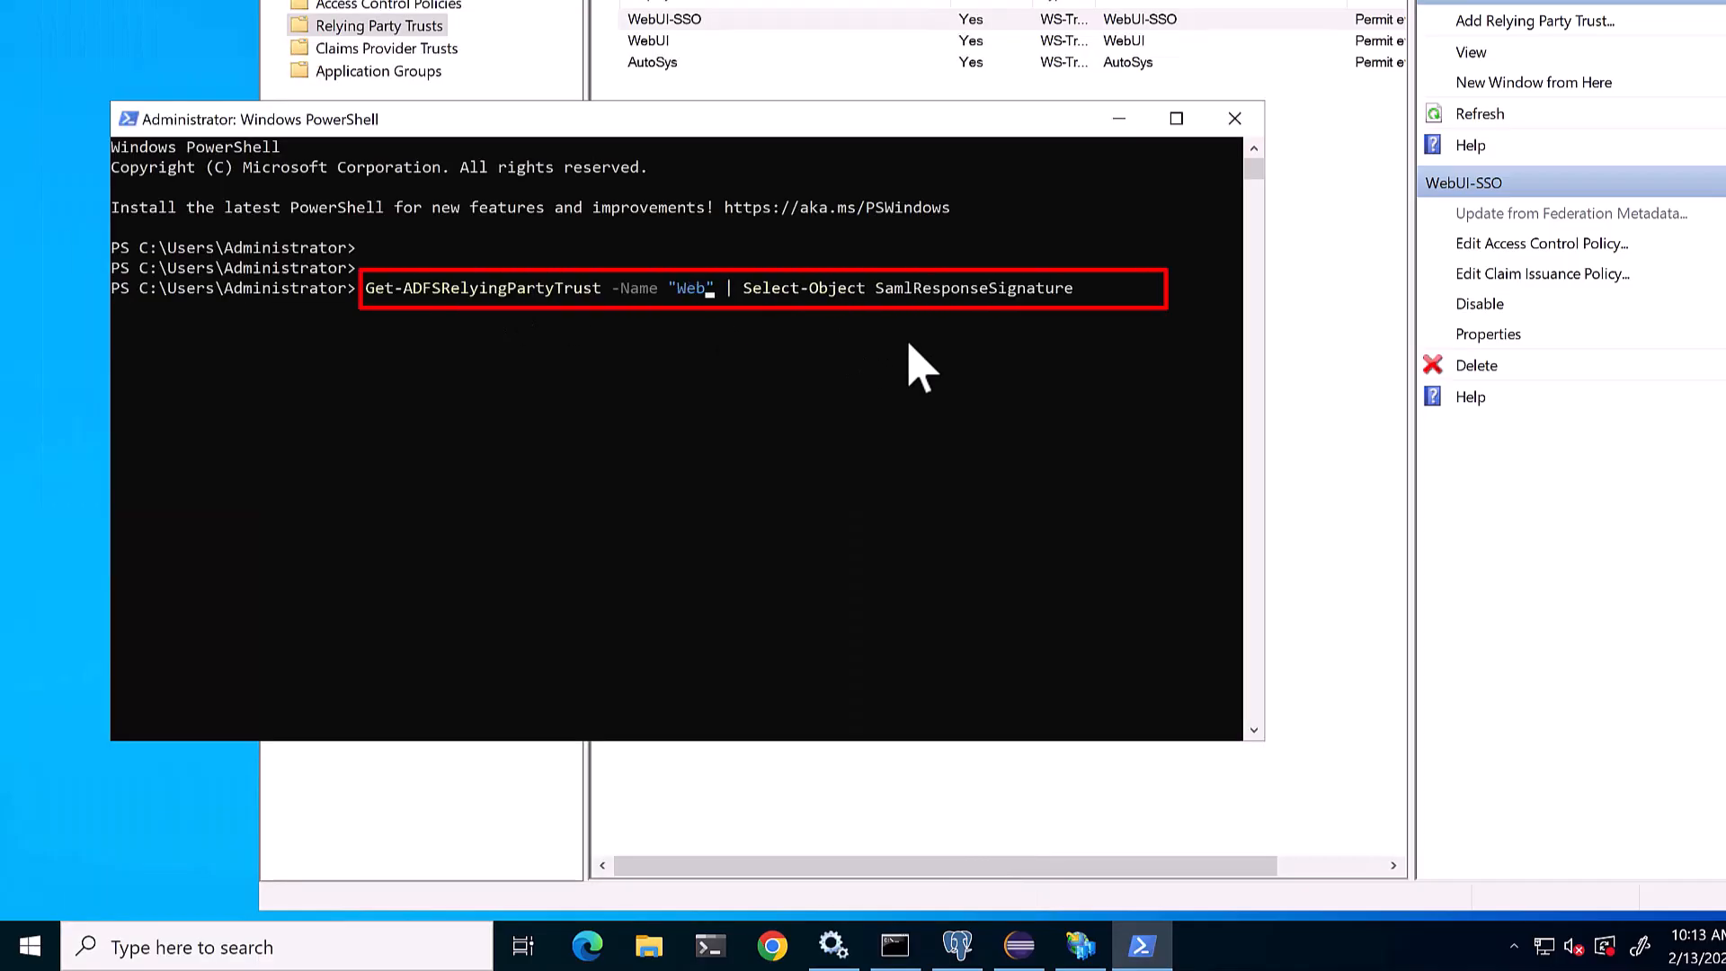
type("SSO")
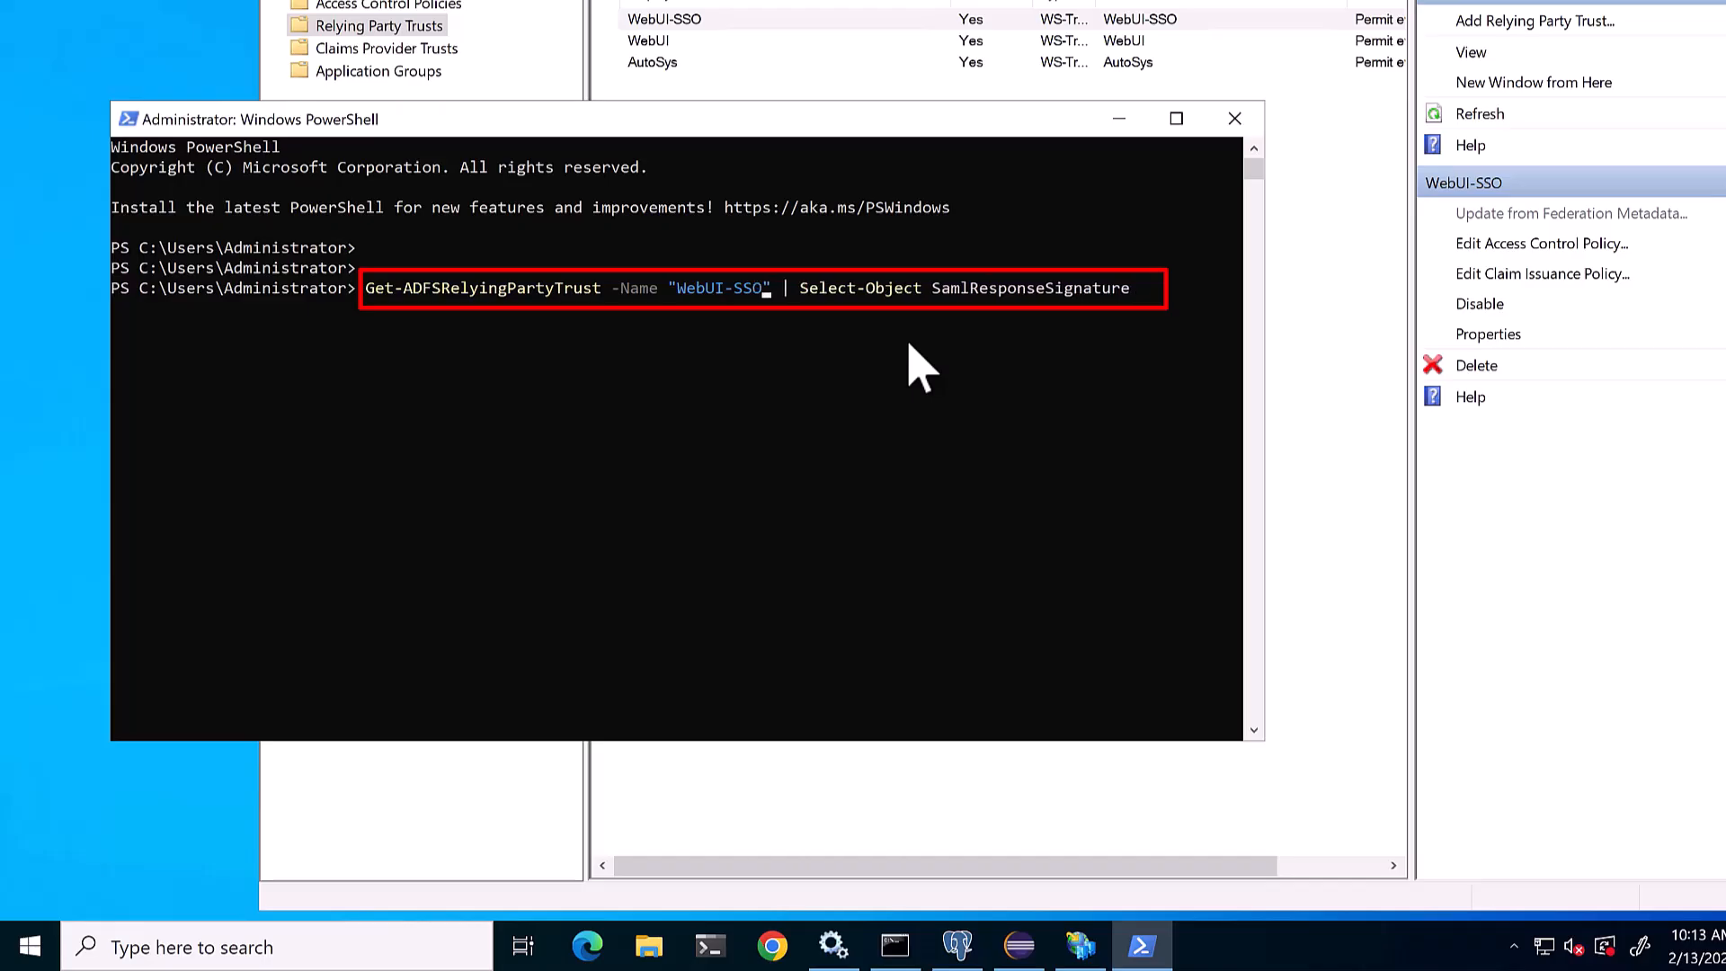
key("Return")
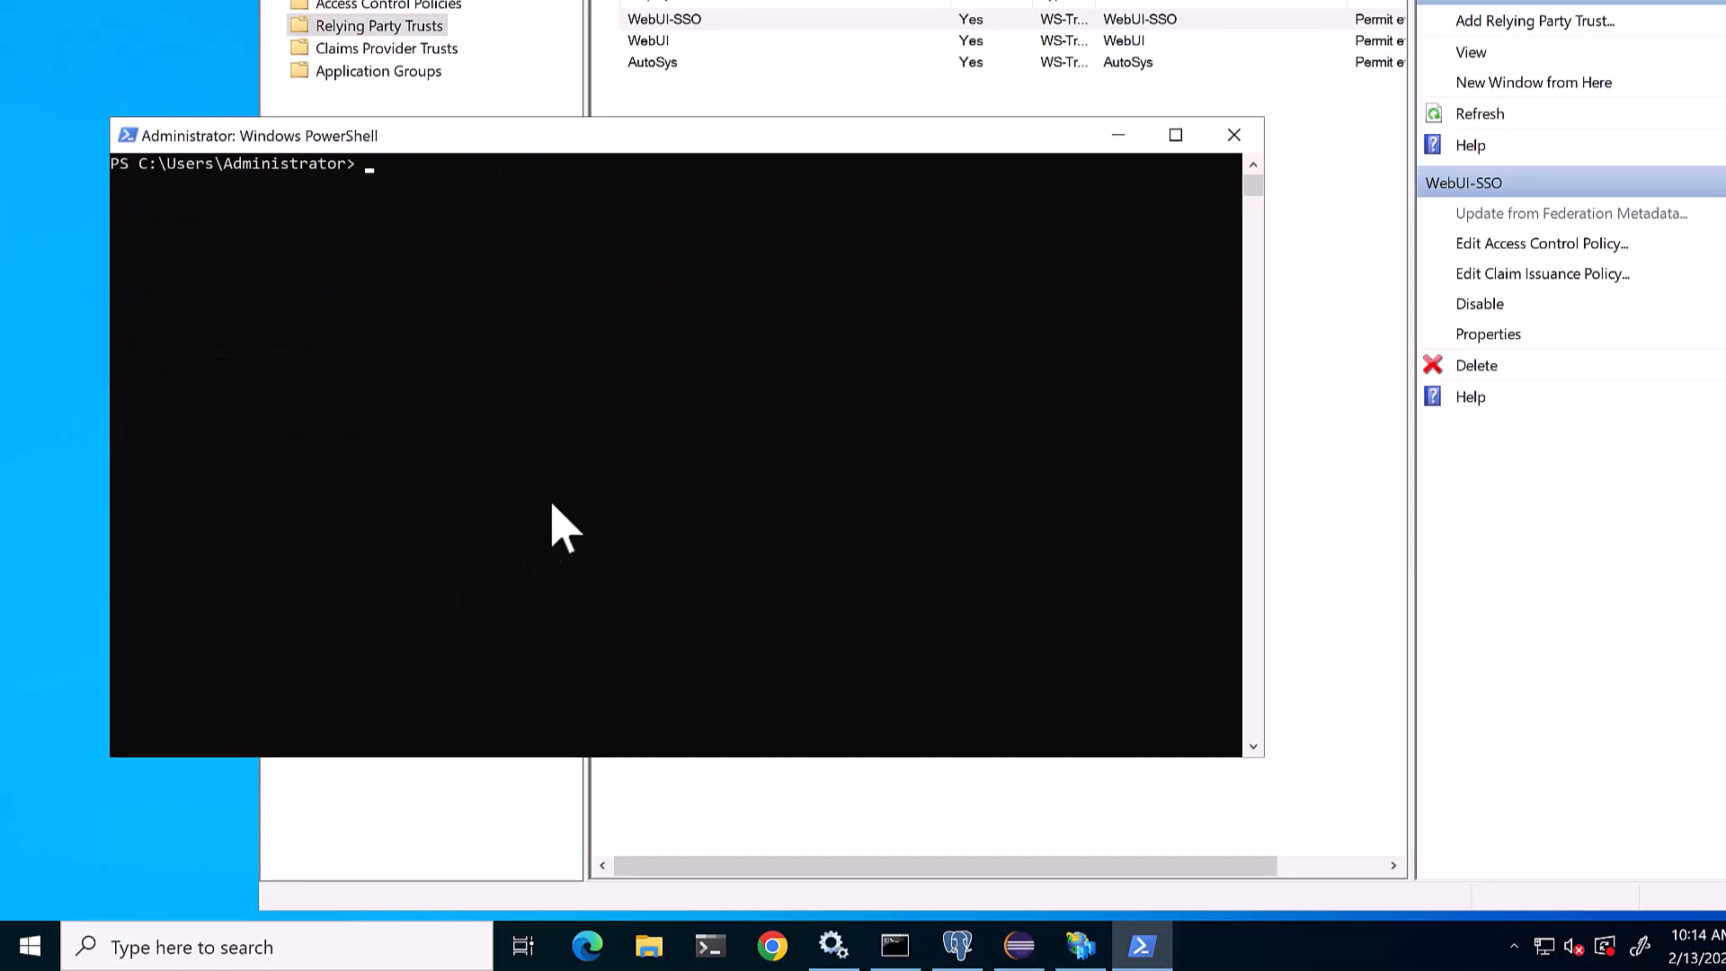
type("WebUI-")
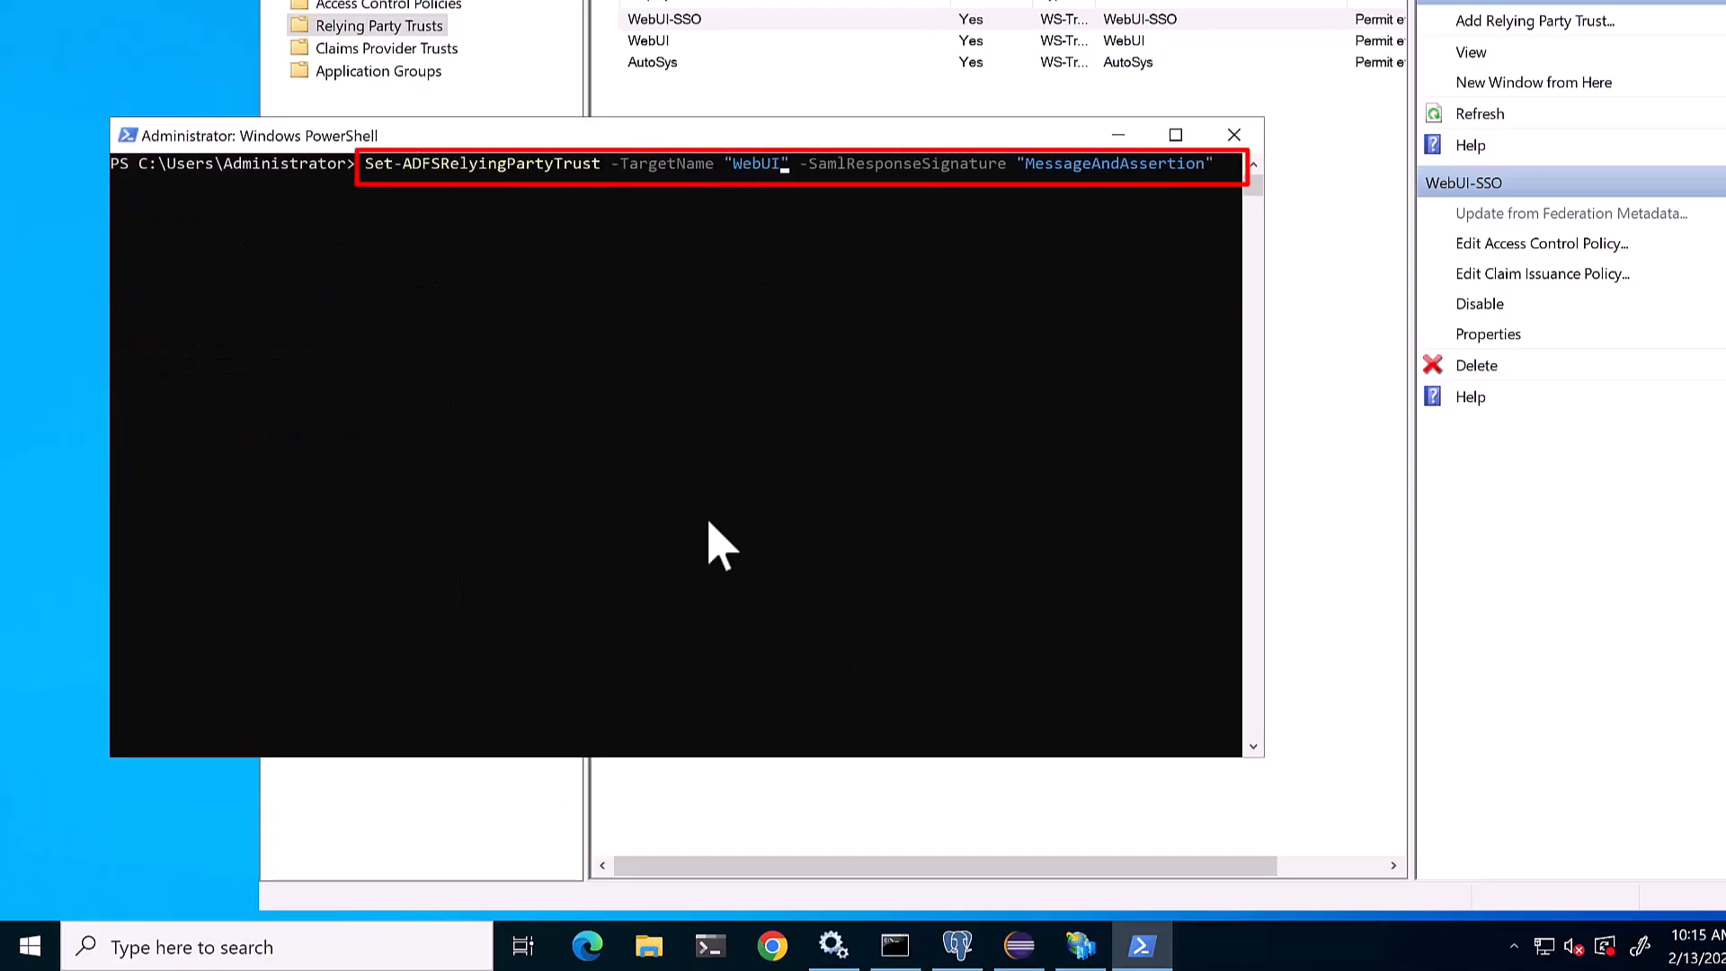
type("SSO")
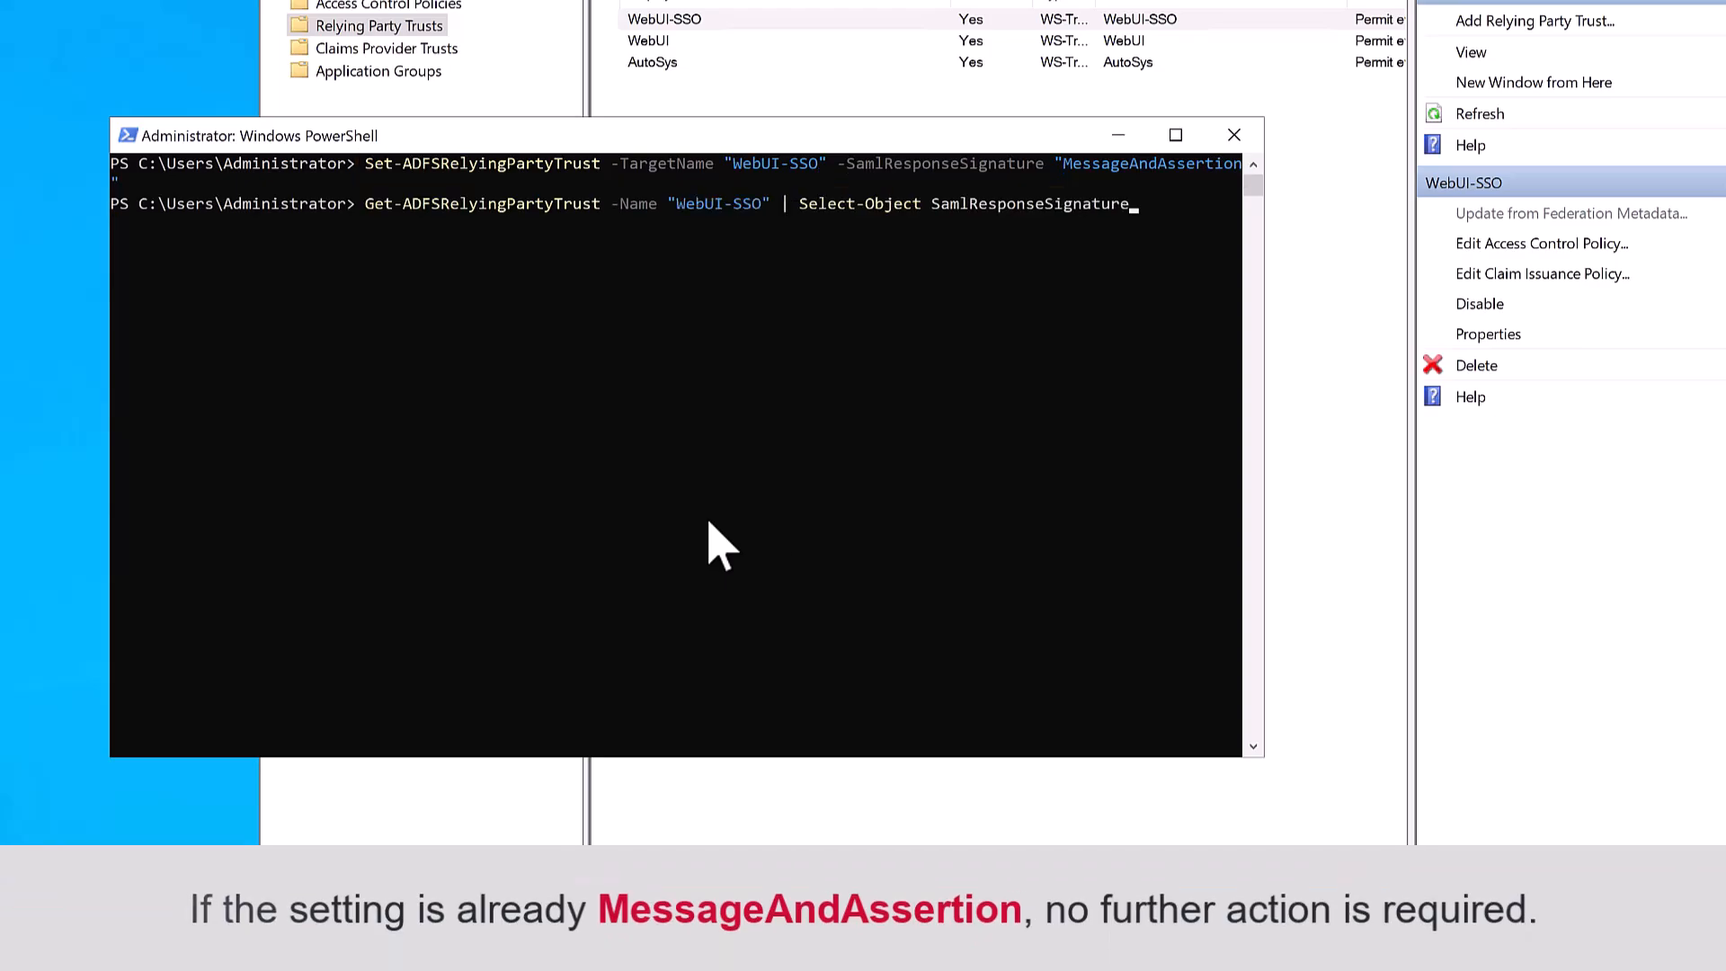
key("Return")
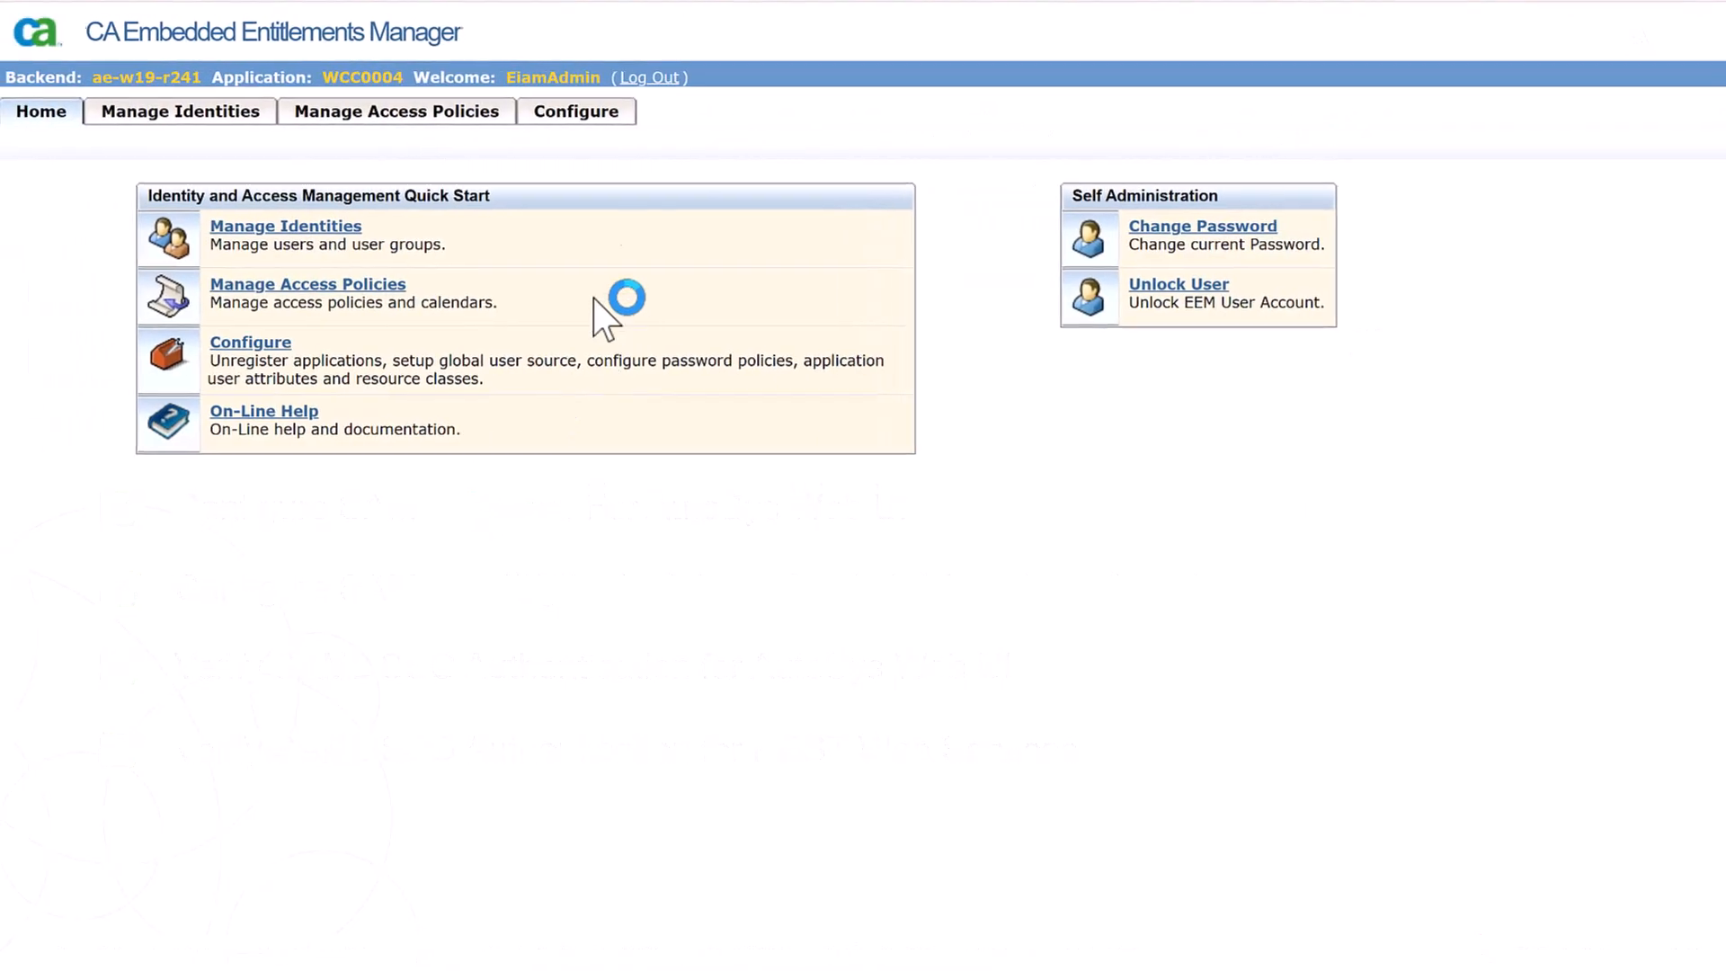
- In EEM Artifact Authentication, set key store C:\certs\samlKeystore123.jks and enter its password
left_click(595, 108)
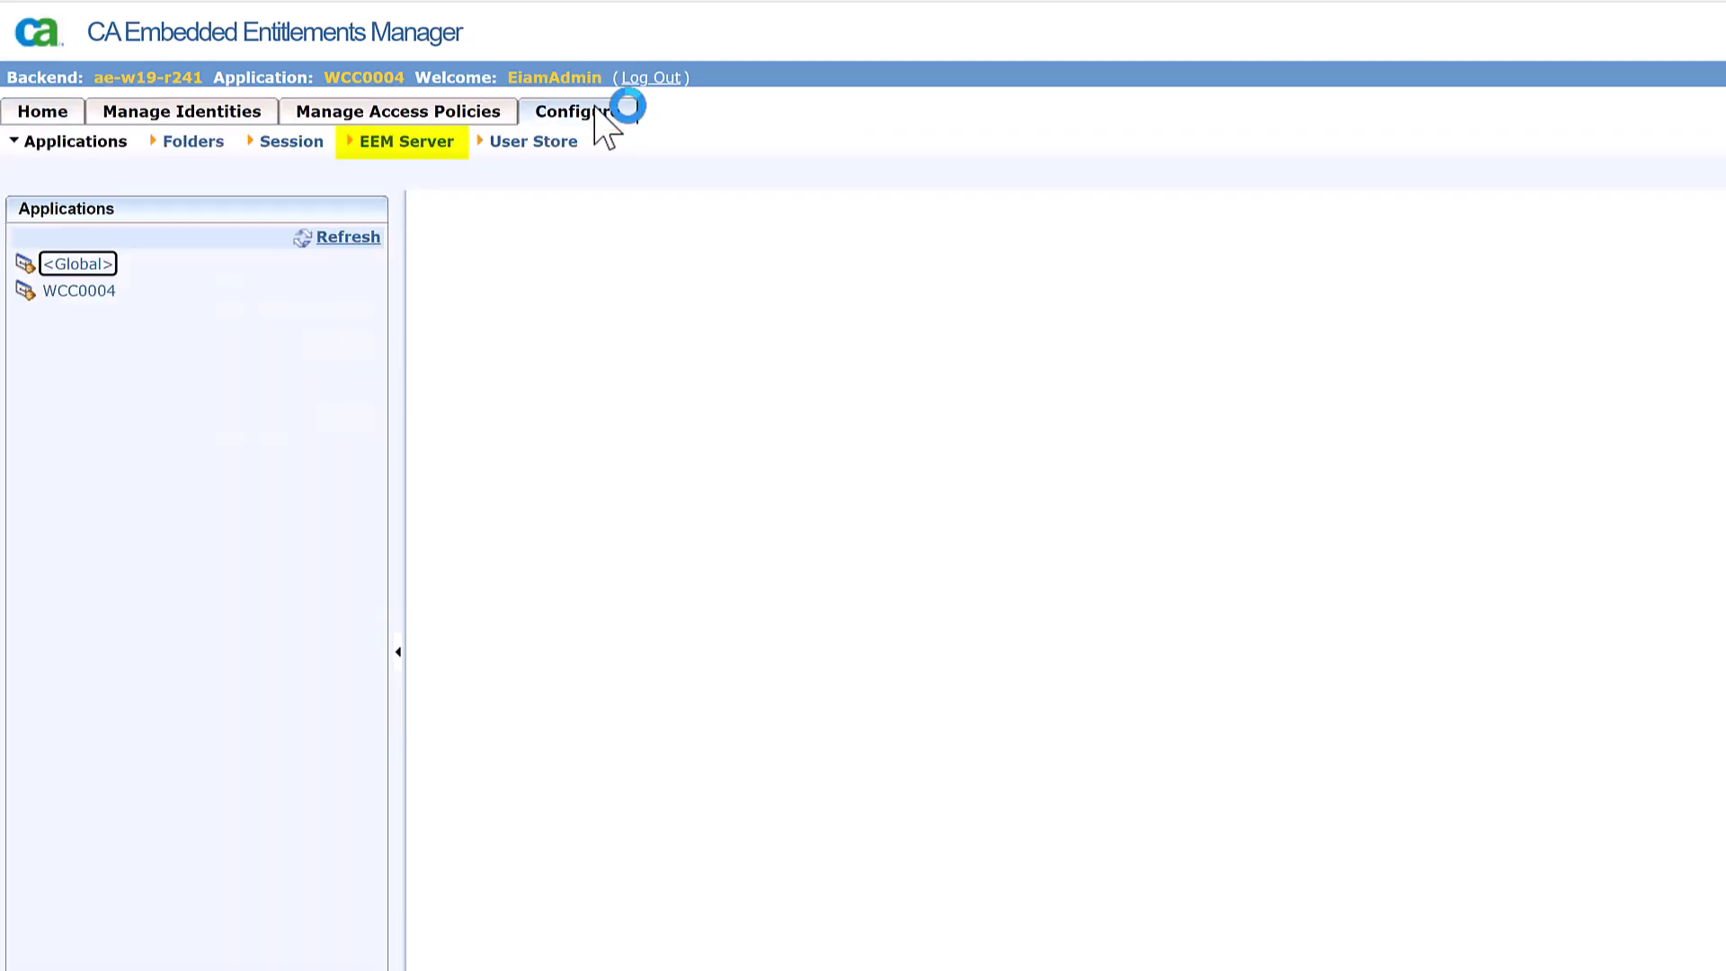
left_click(426, 144)
left_click(166, 348)
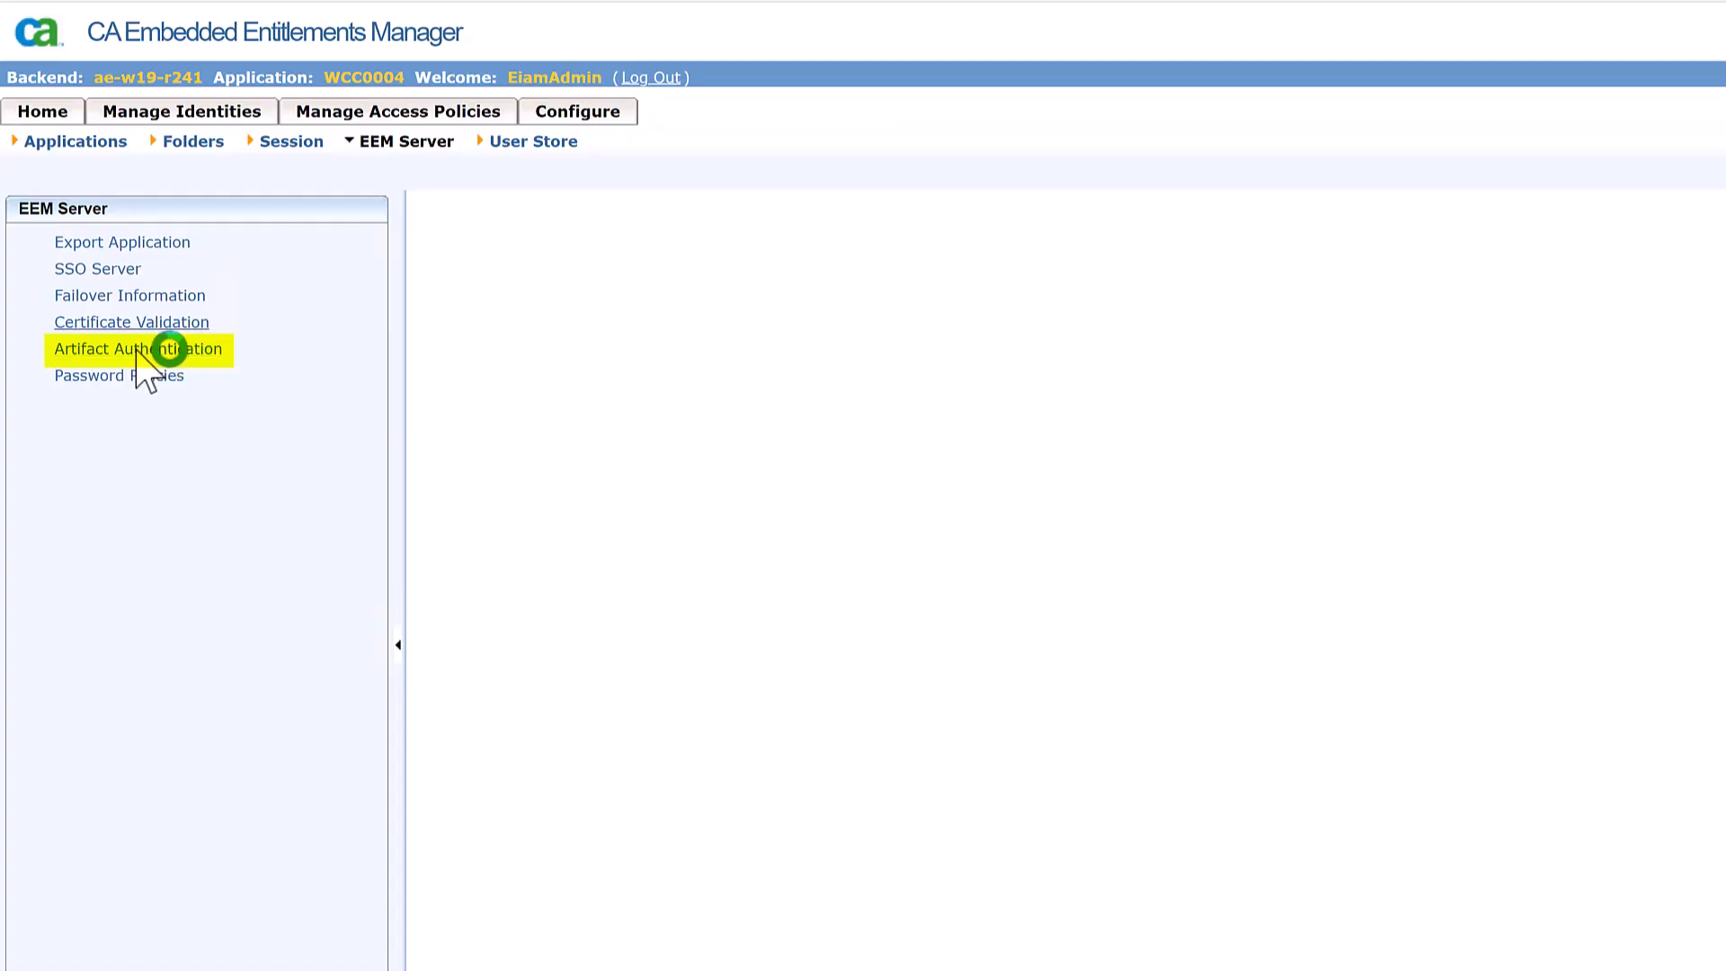
triple_click(670, 423)
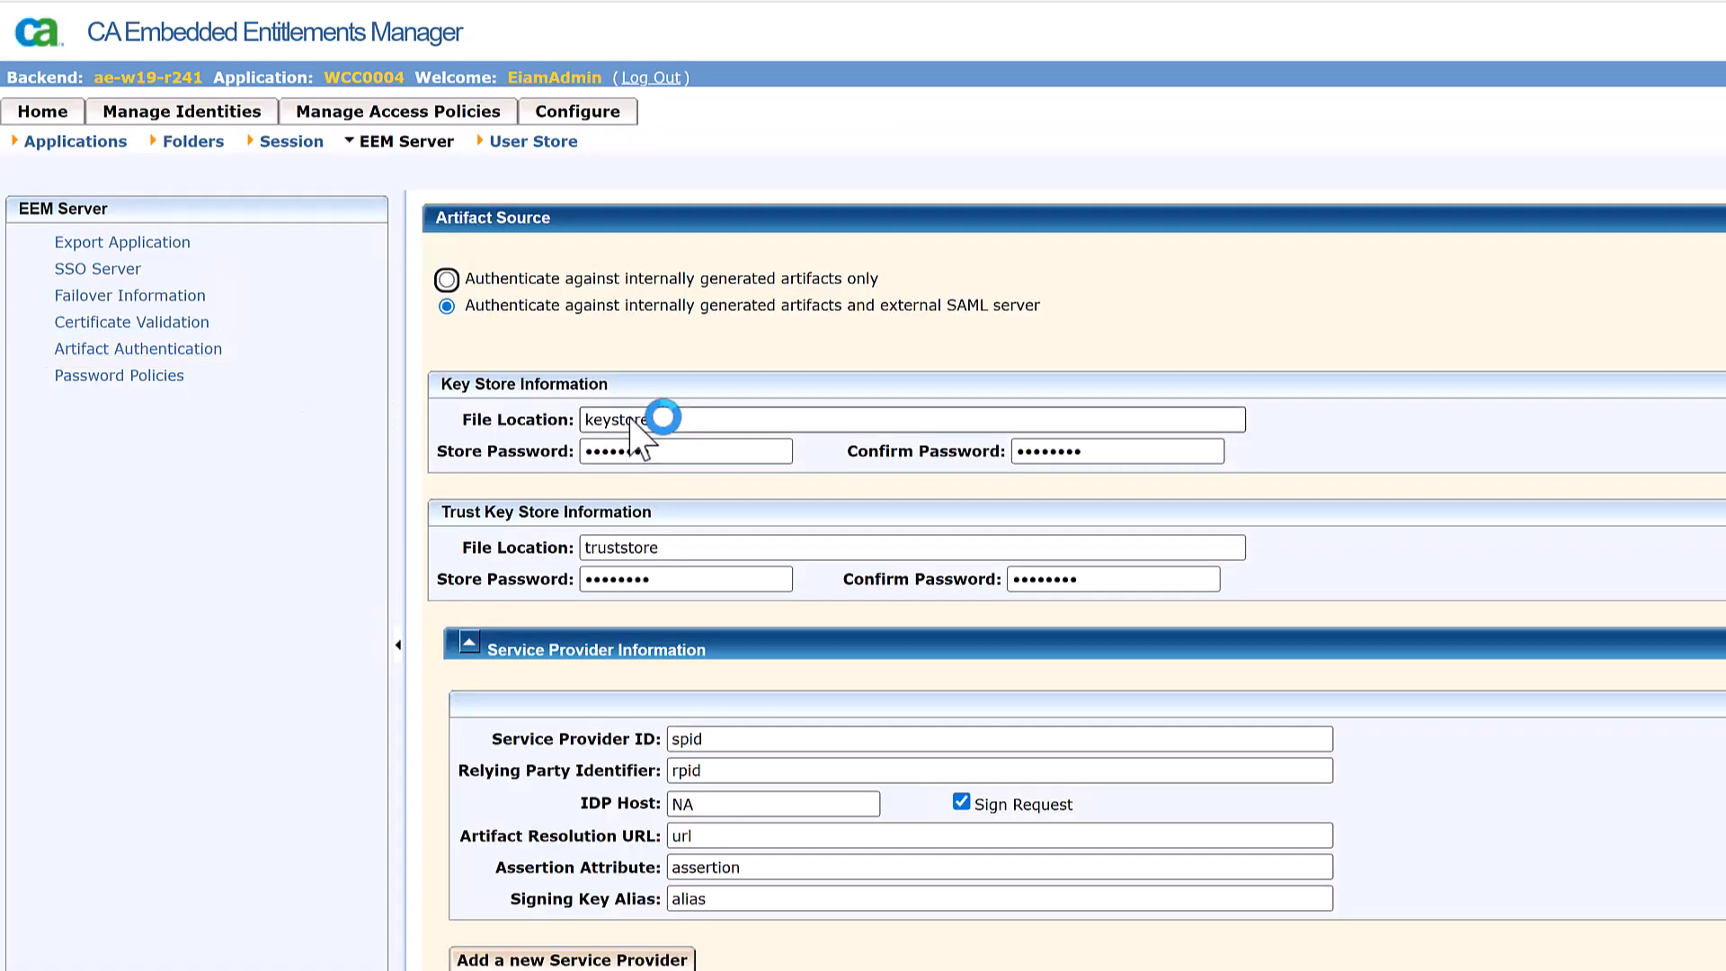
type("C:\\cert")
left_click(821, 467)
key("Tab")
type("12345678")
key("Tab")
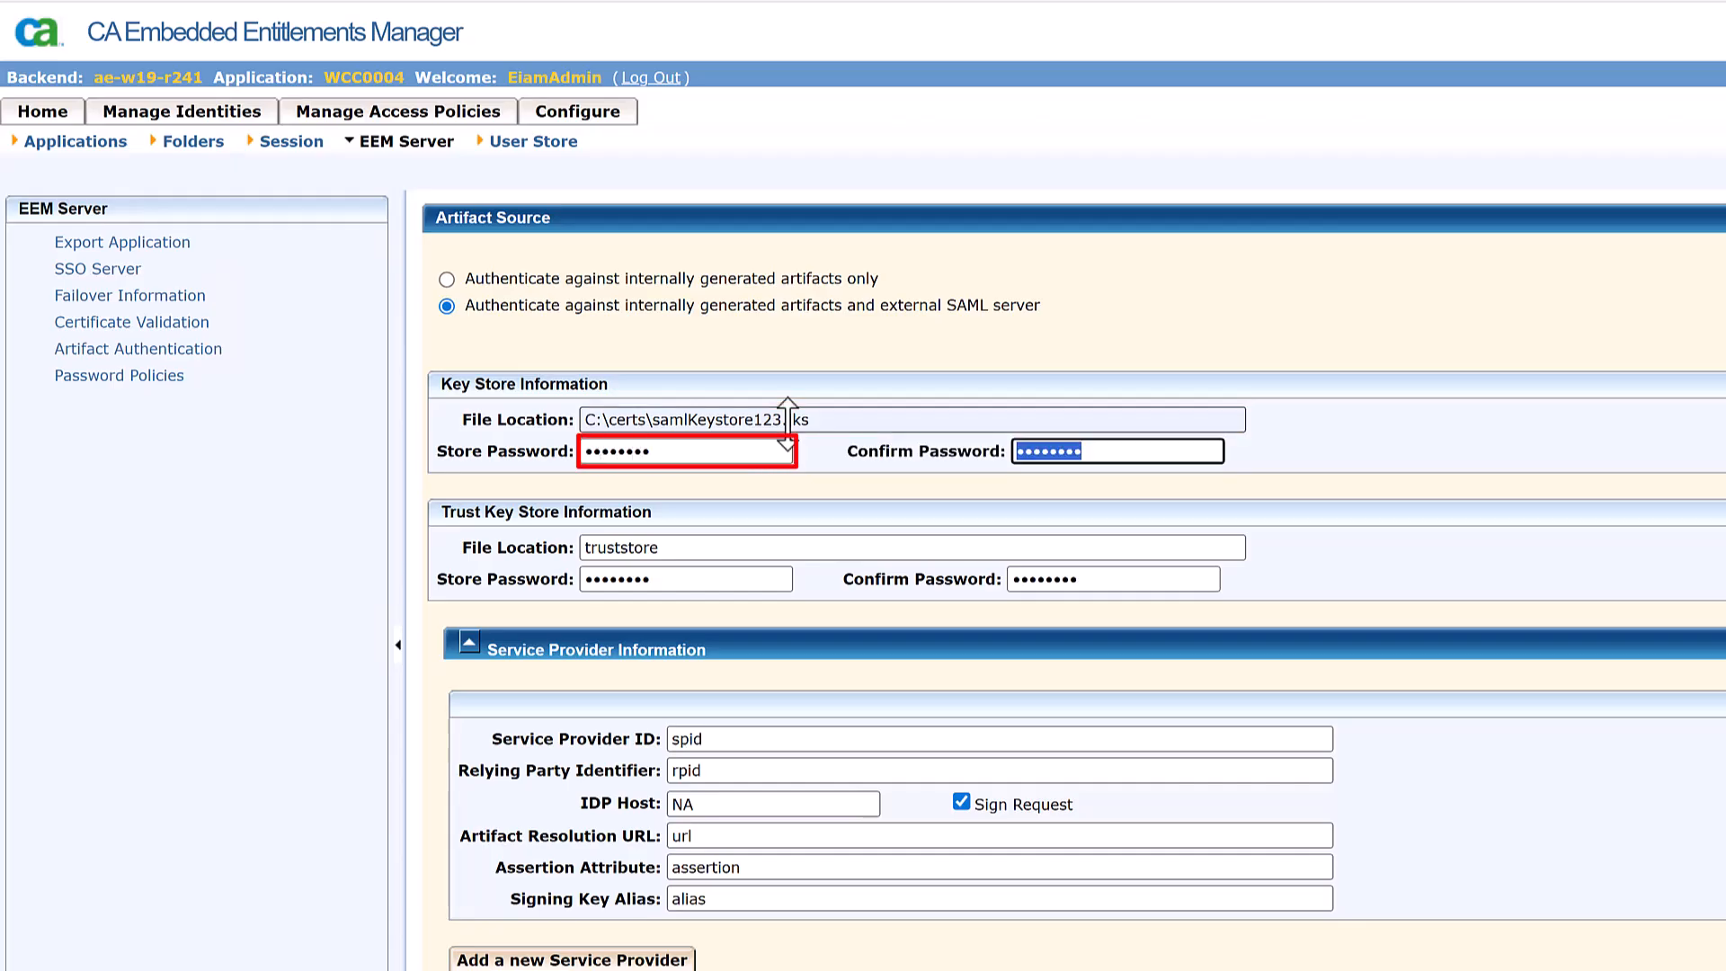
- Set trust store C:\cert\truststore, enter its passwords, and clear the Service Provider ID
type("12345678")
triple_click(746, 540)
type("C:\\cert\\")
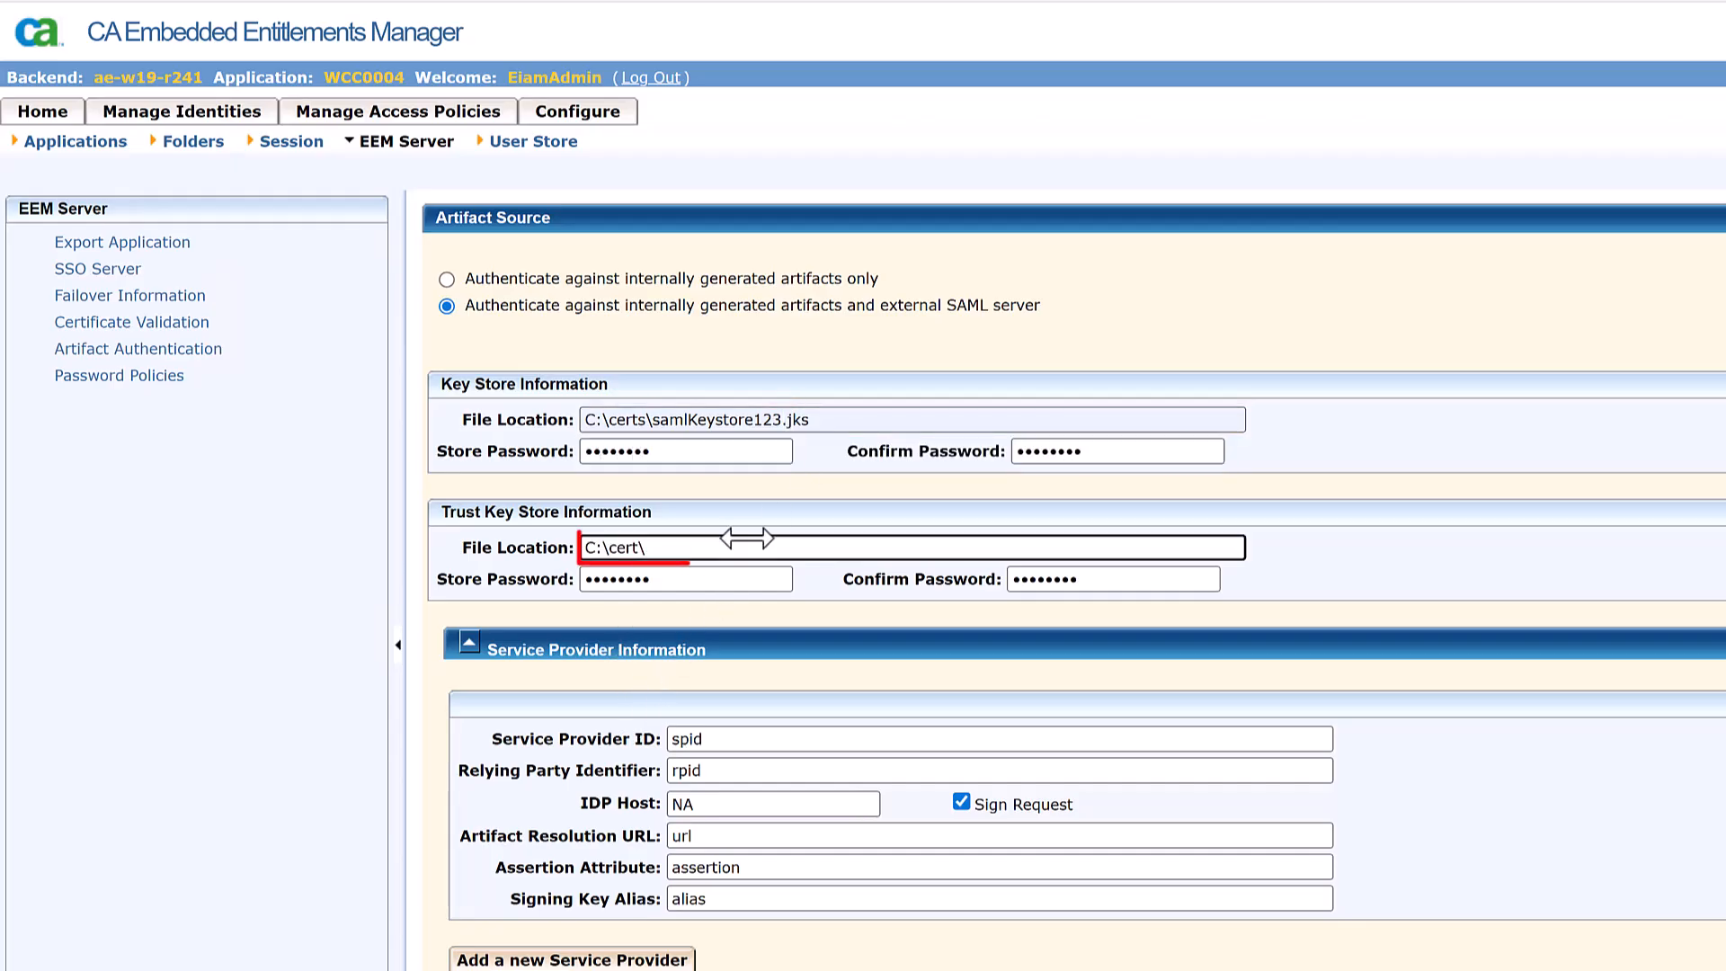
type("truststore")
key("Tab")
type("12345678")
key("Tab")
type("1234")
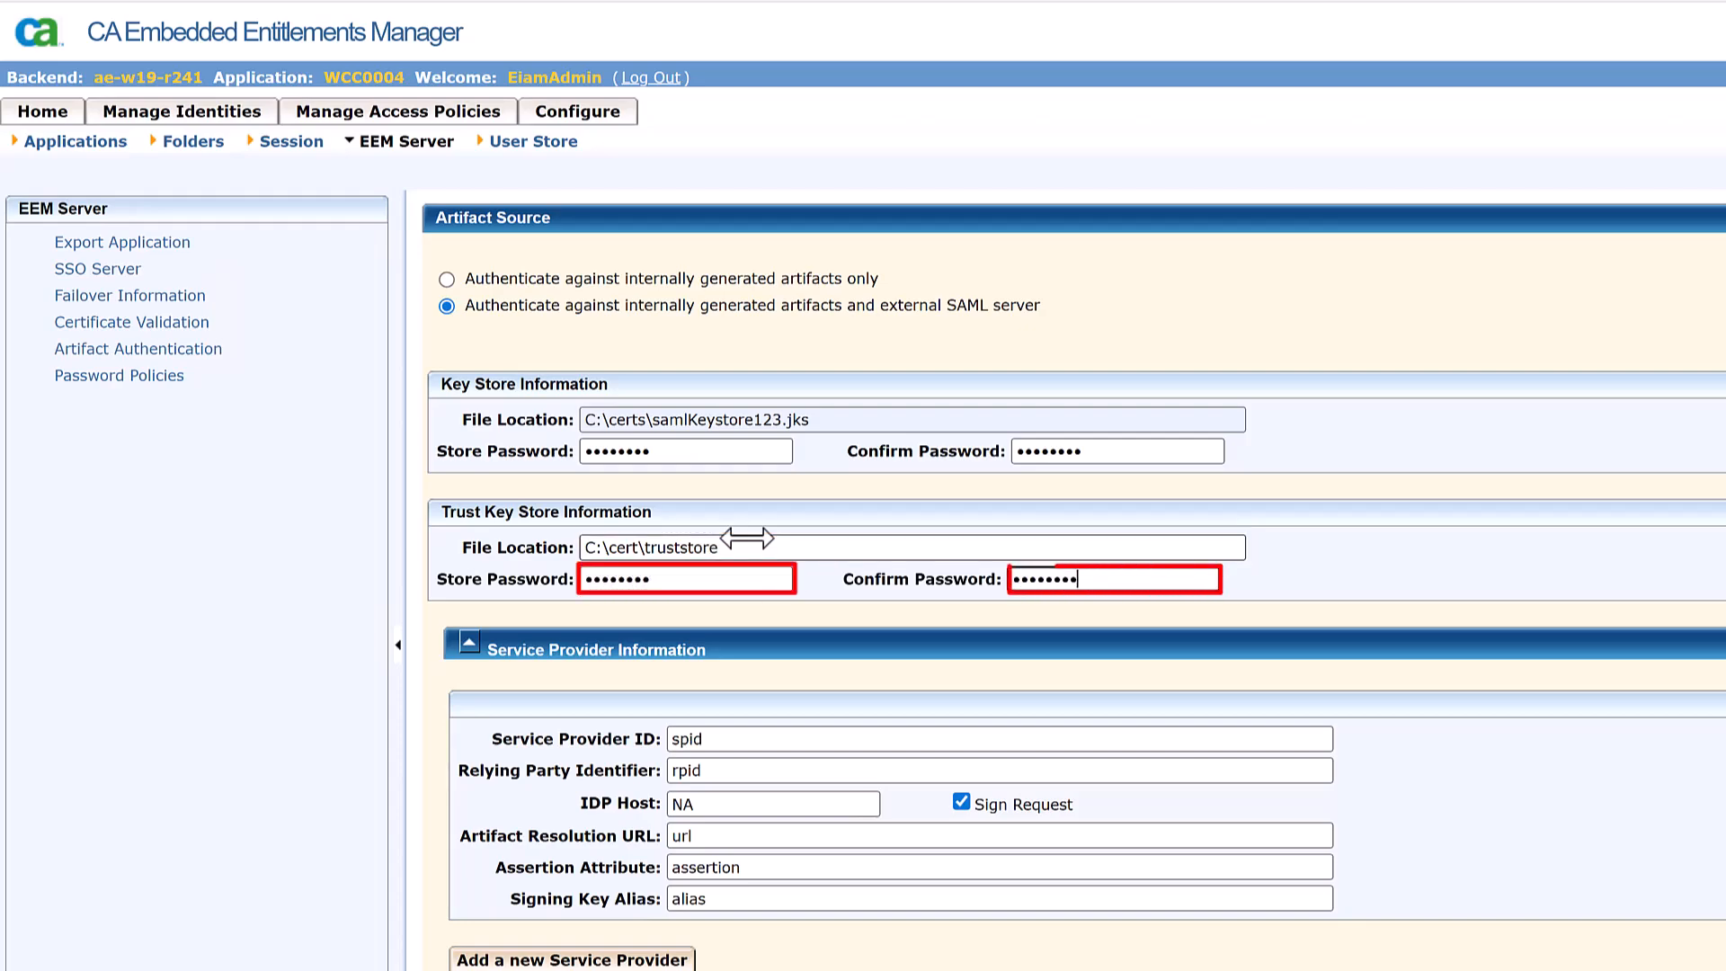
triple_click(719, 731)
key("BackSpace")
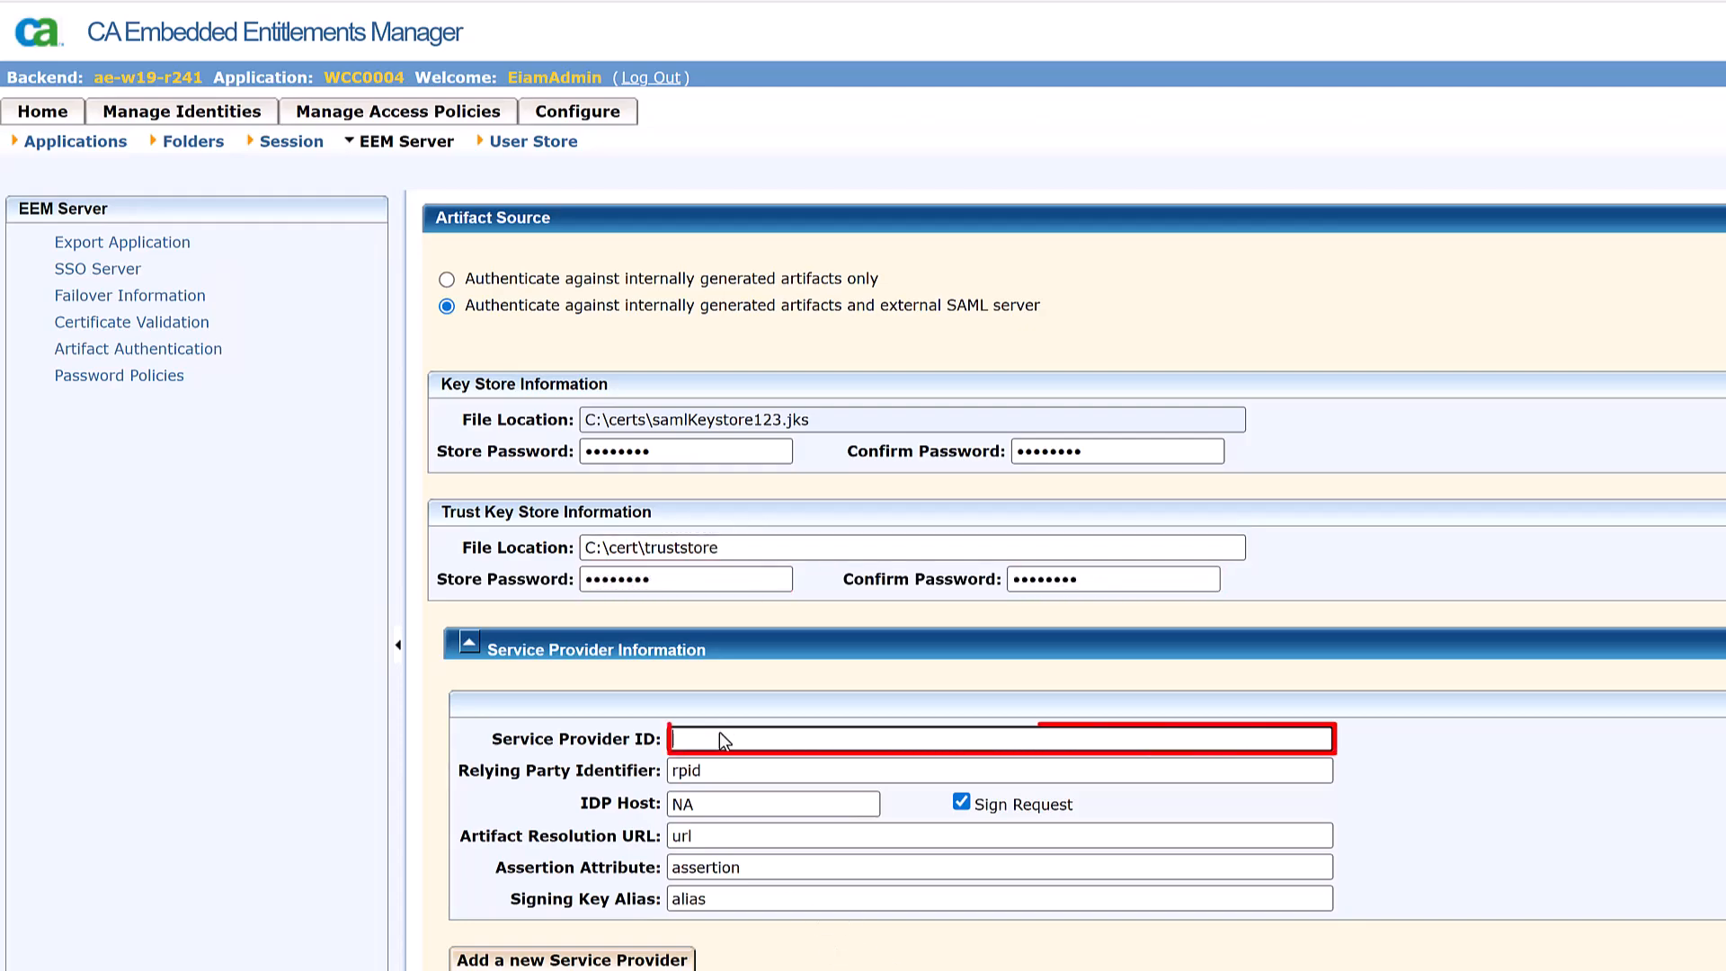
- Enter Service Provider ID WebUI-SPID, relying party identifier WebUI-SSO, and the AD FS artifact resolution URL
type("WebUI SPID")
triple_click(692, 780)
type("WebUI")
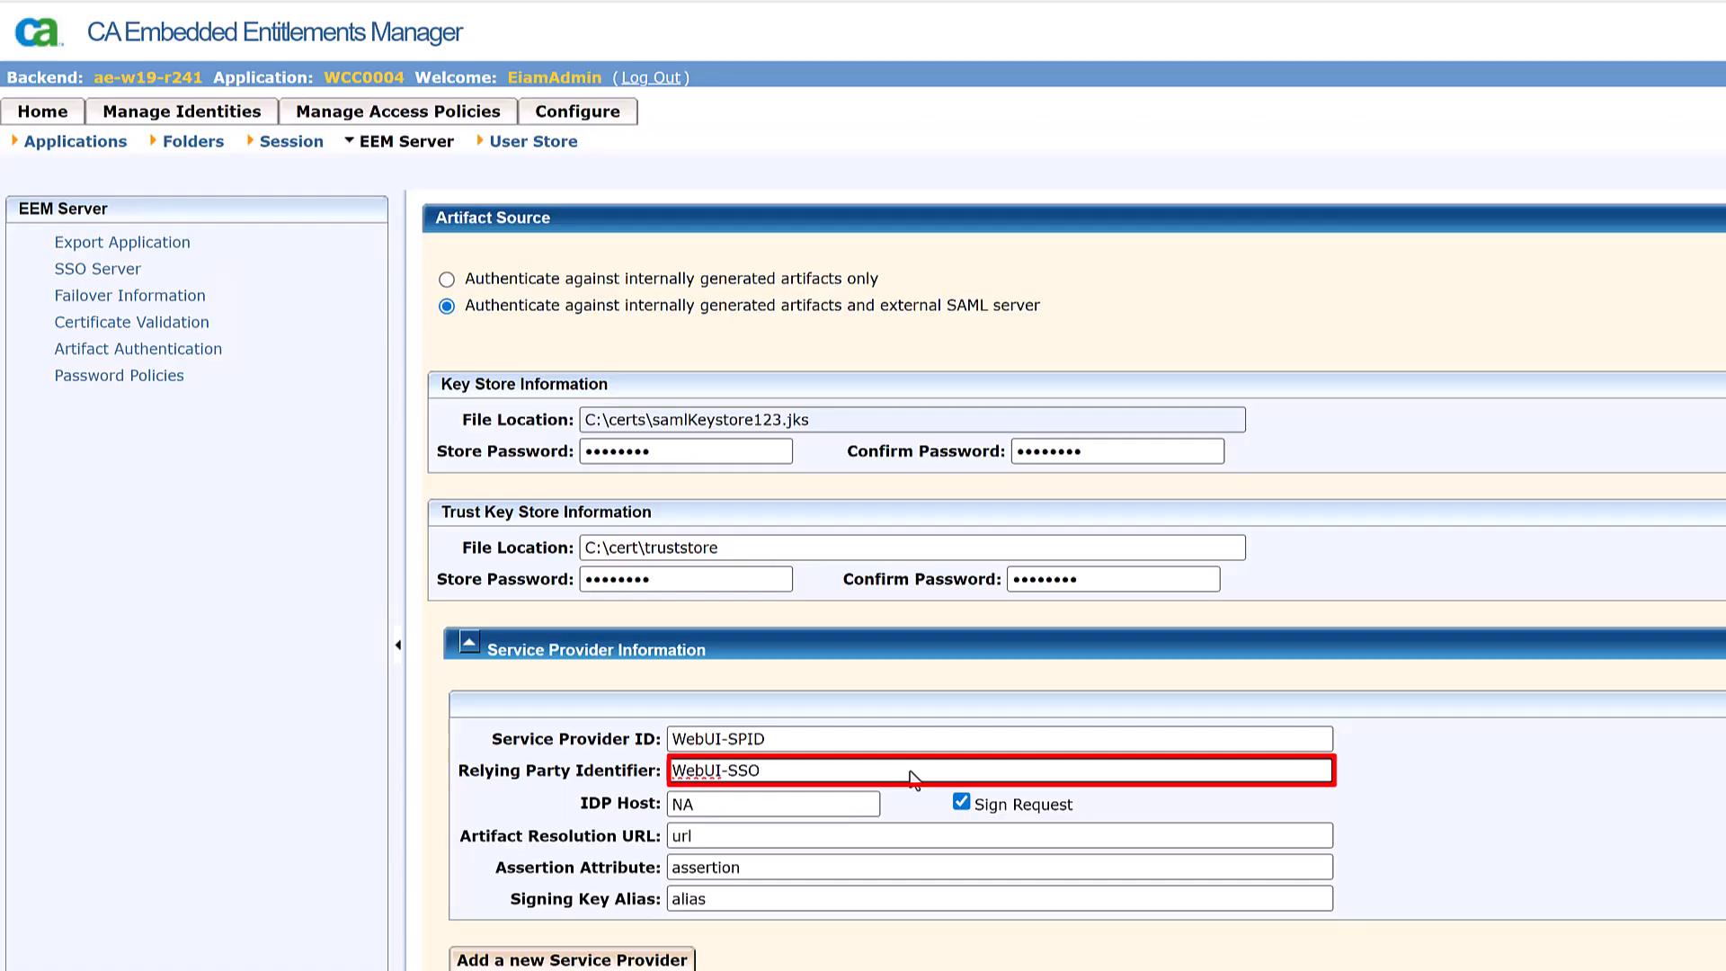
triple_click(864, 827)
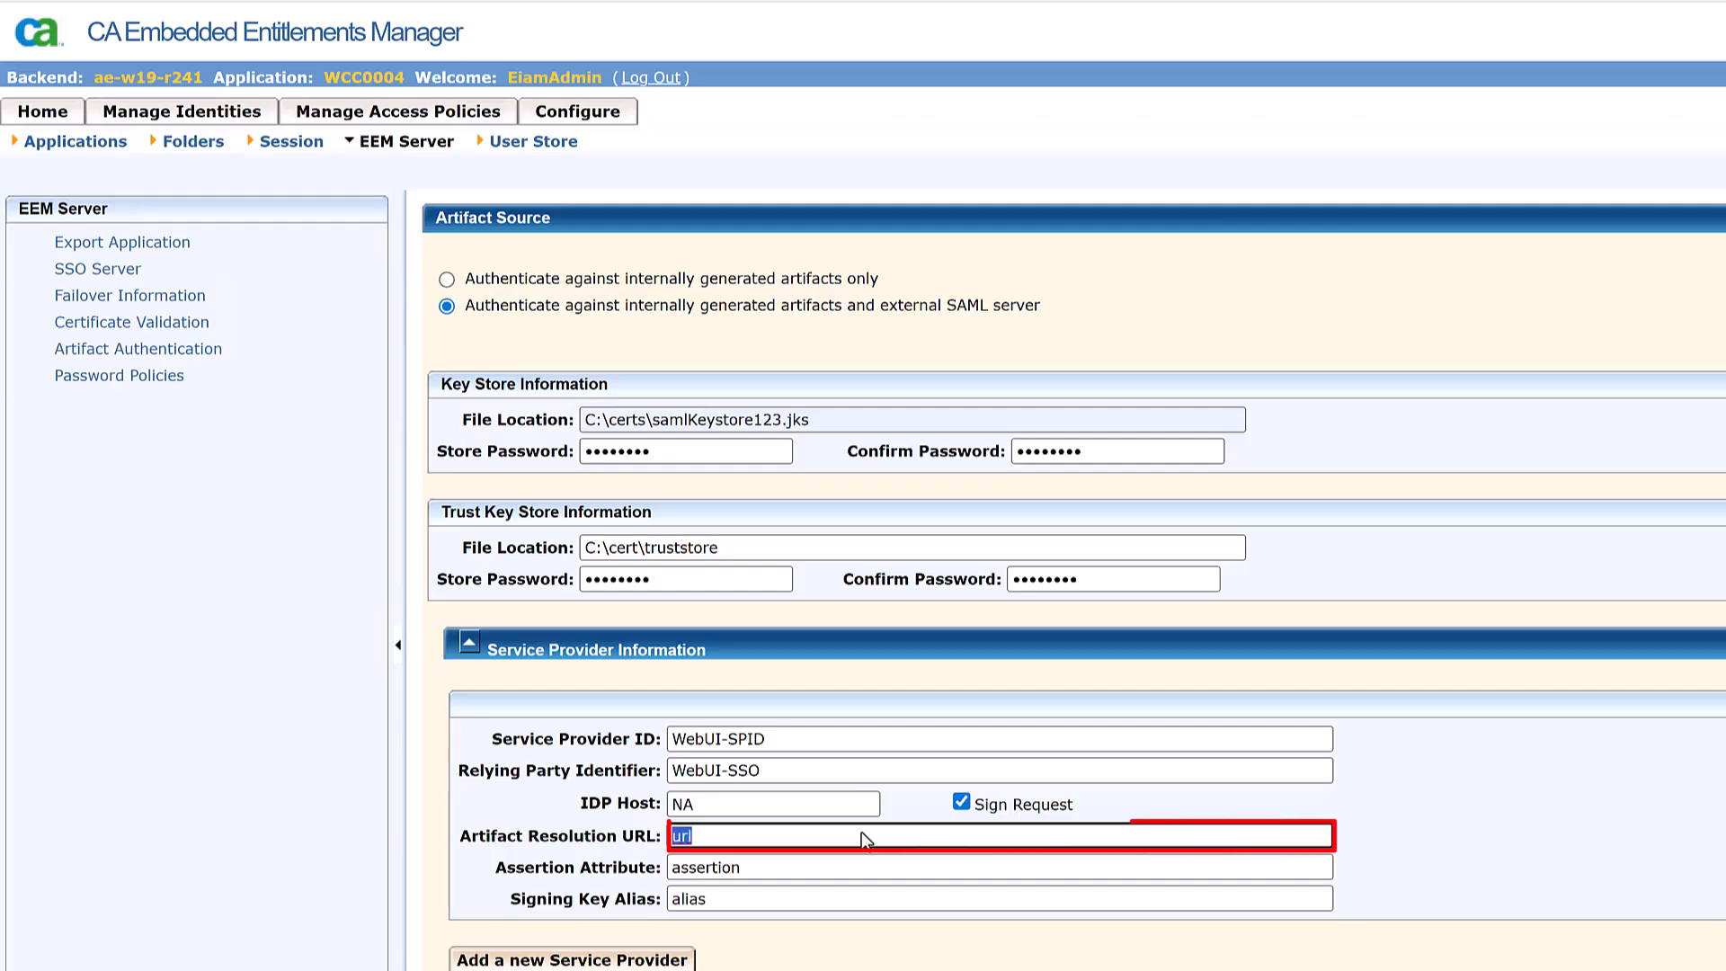
type("https://hostname.autosys.local/adfs/services/trust/artifactresolution")
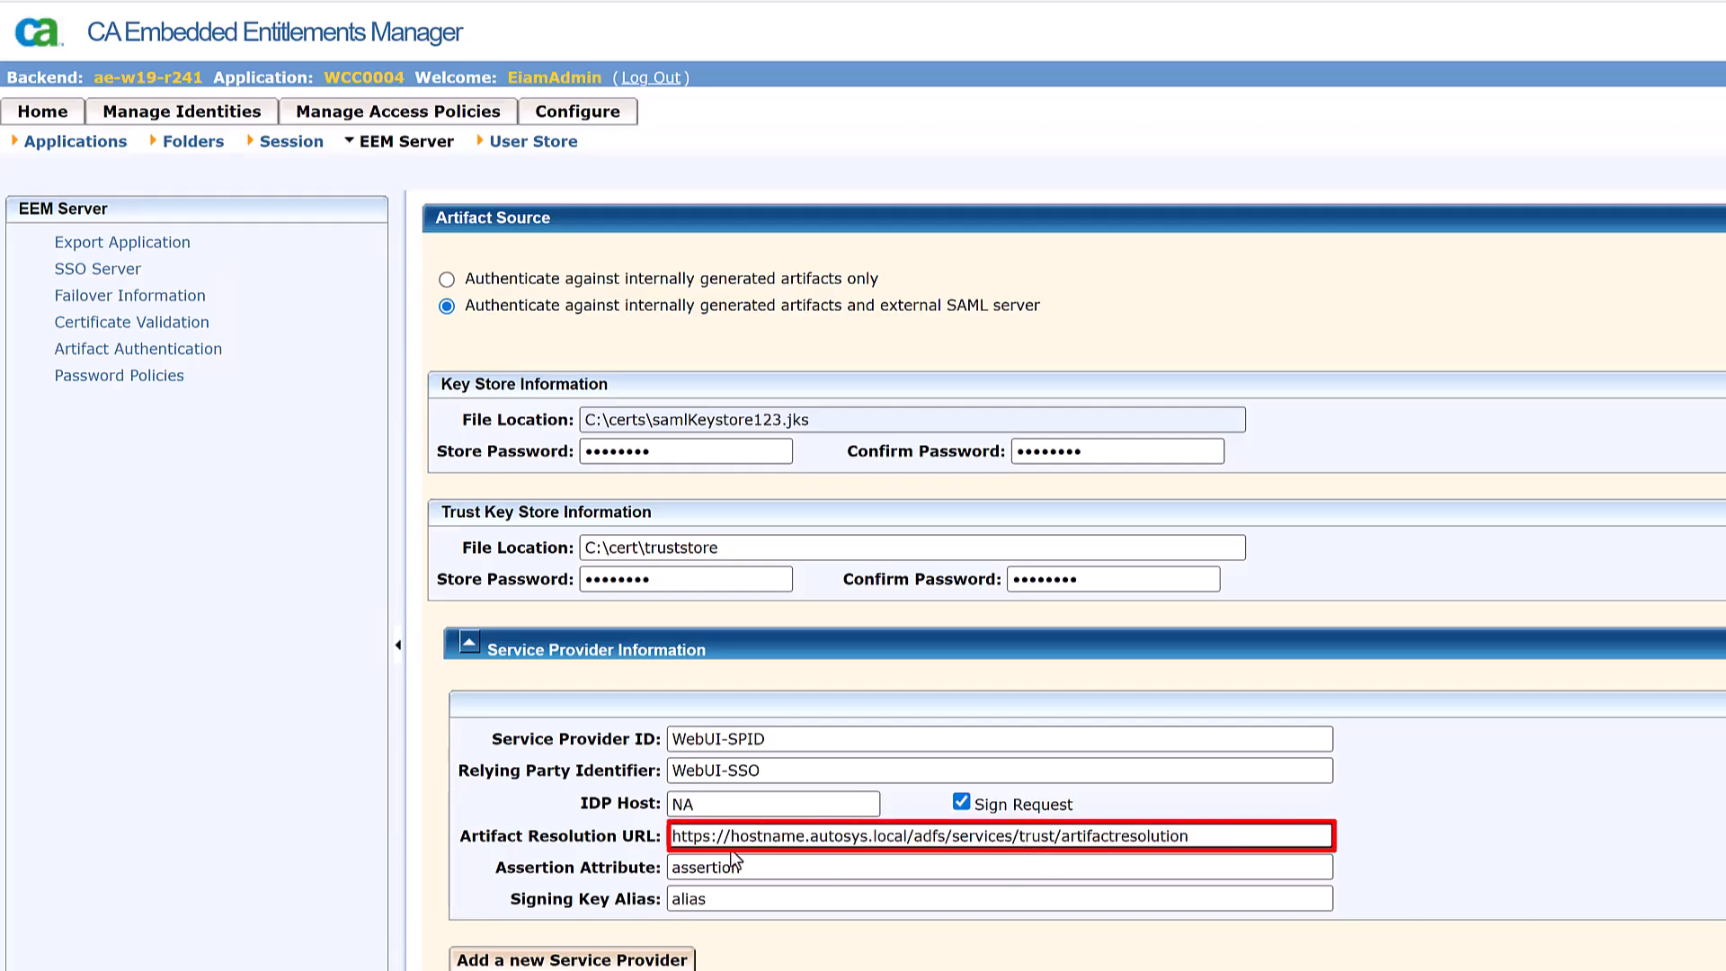
triple_click(763, 839)
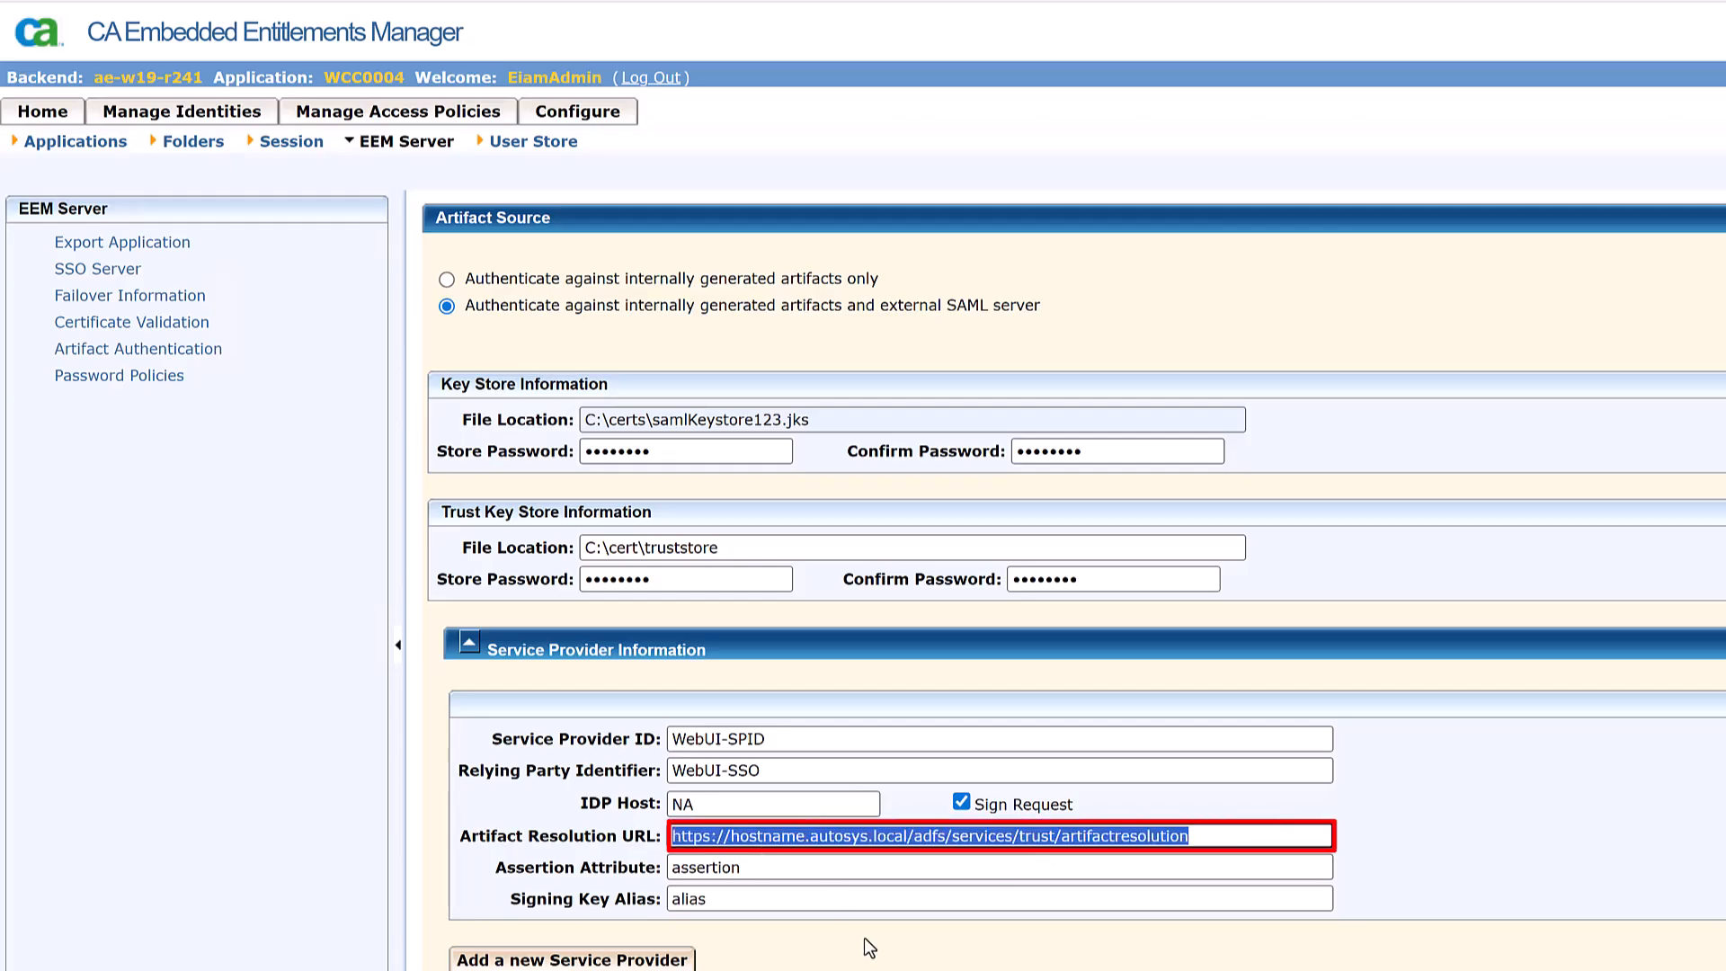
double_click(748, 836)
- Set the name claim as assertion attribute and eem_alias as signing key alias, then save
double_click(784, 868)
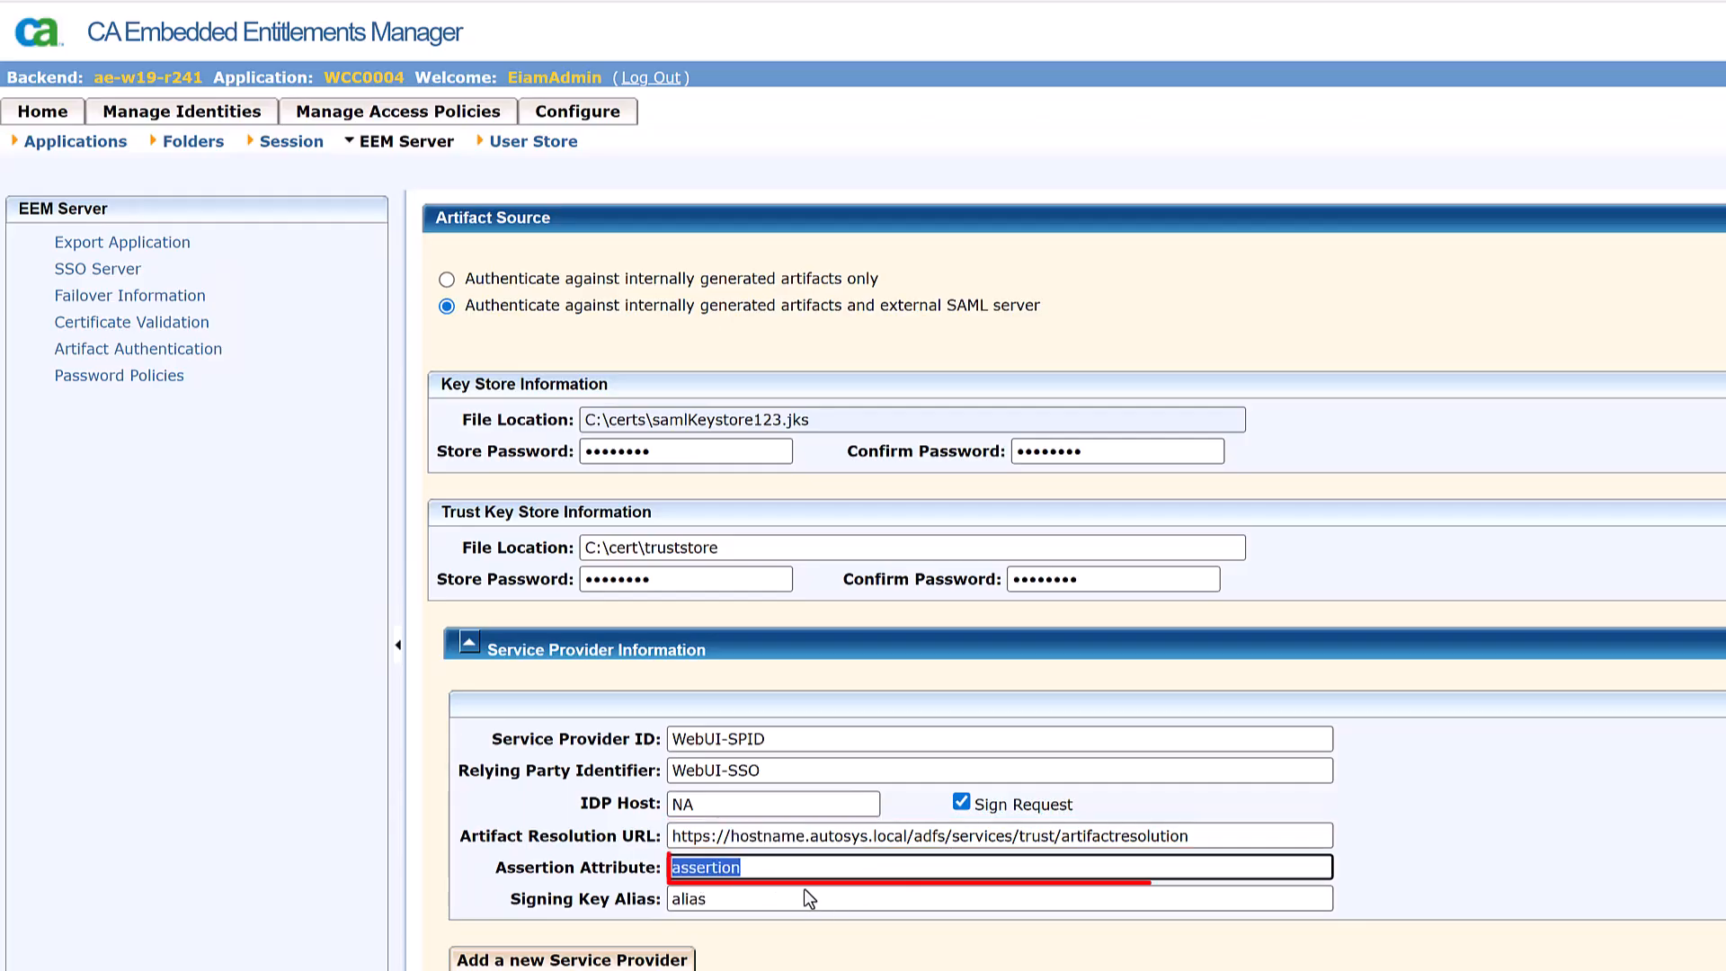
type("http://schemas.xmlsoap.org/ws/2005/05/identity/claims/name")
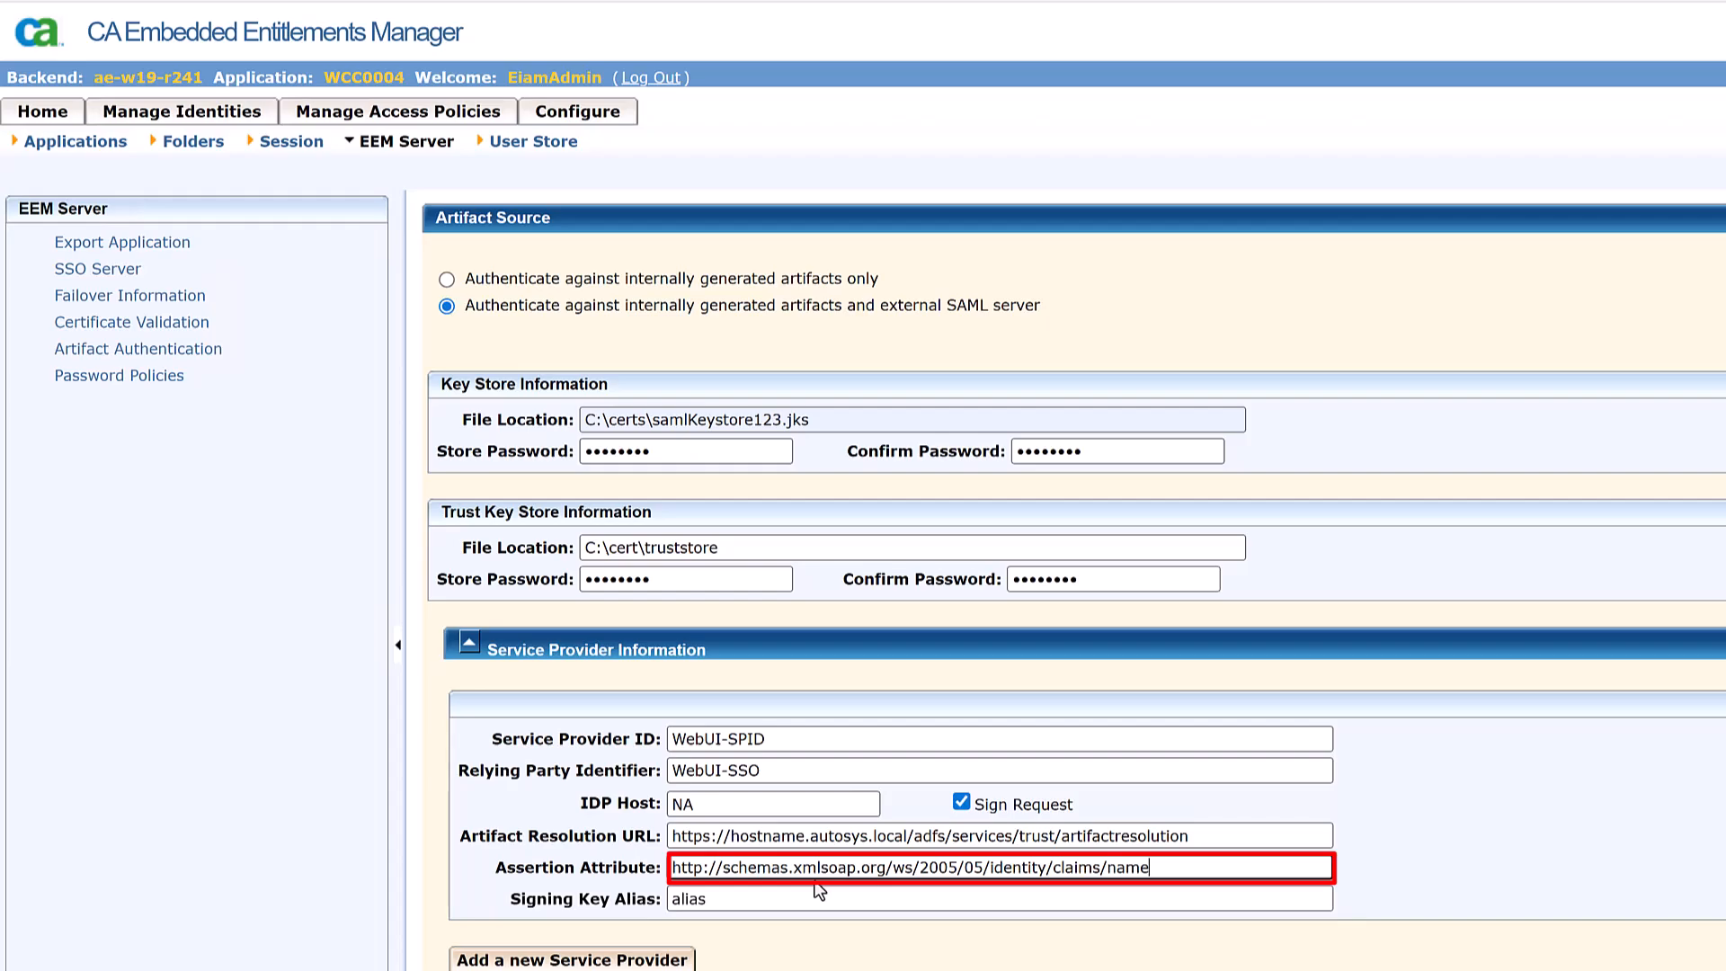
double_click(694, 897)
type("eem_alias")
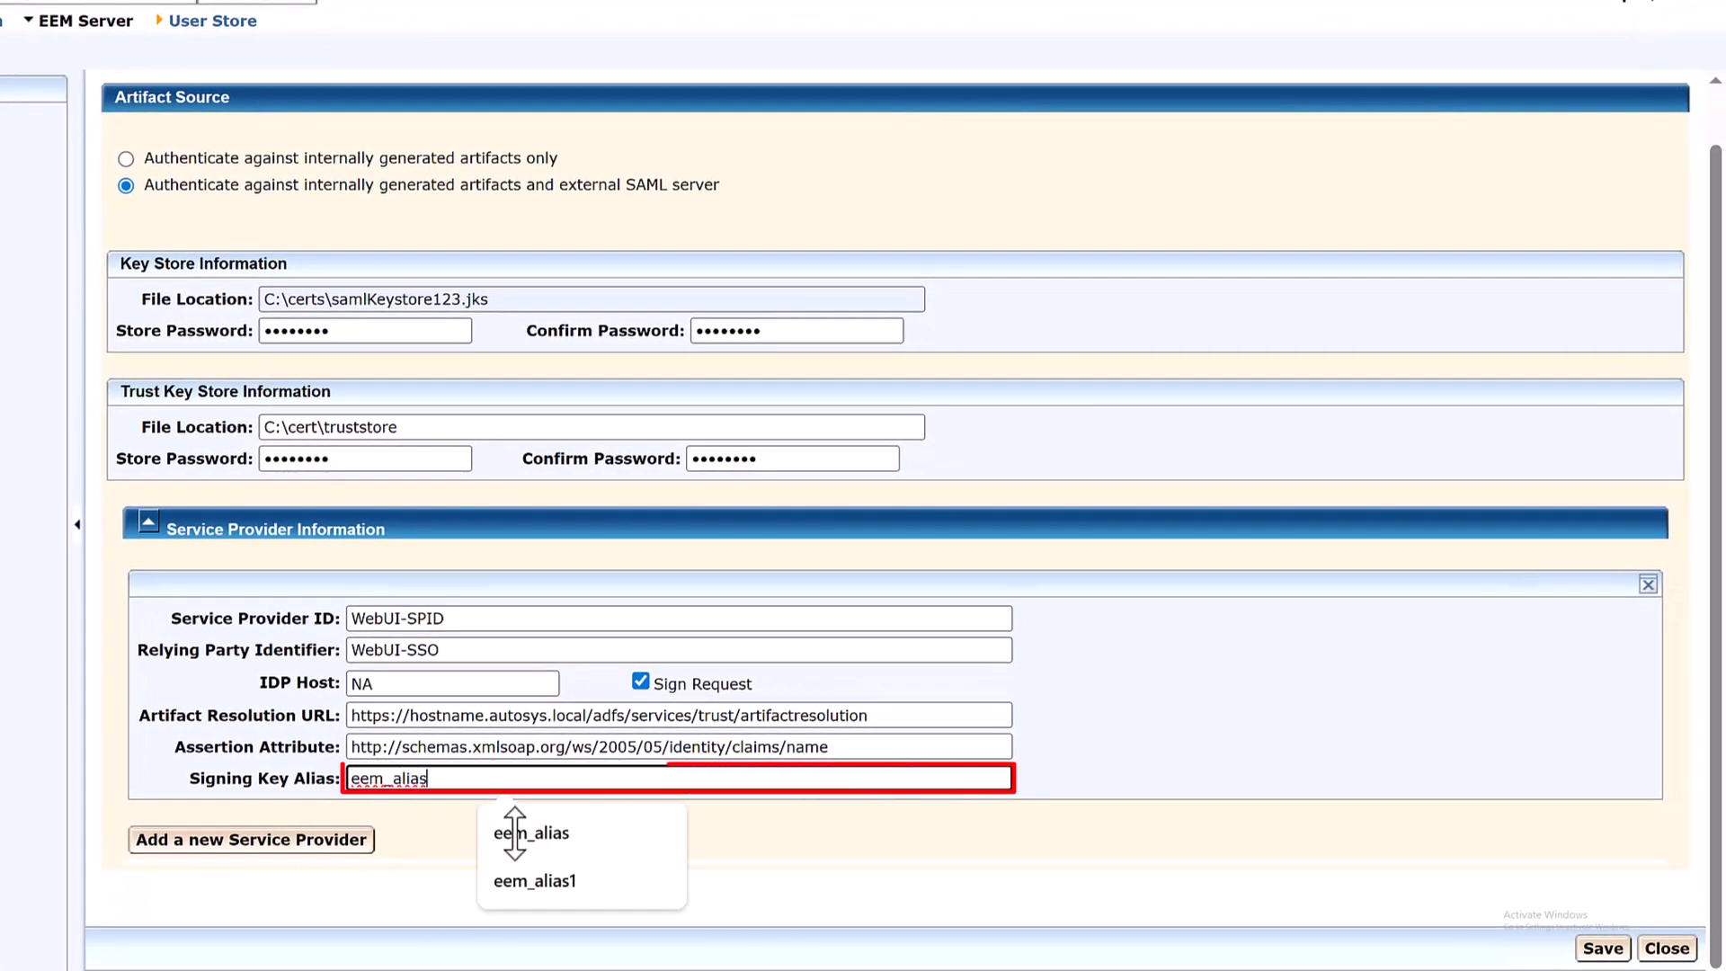
left_click(452, 824)
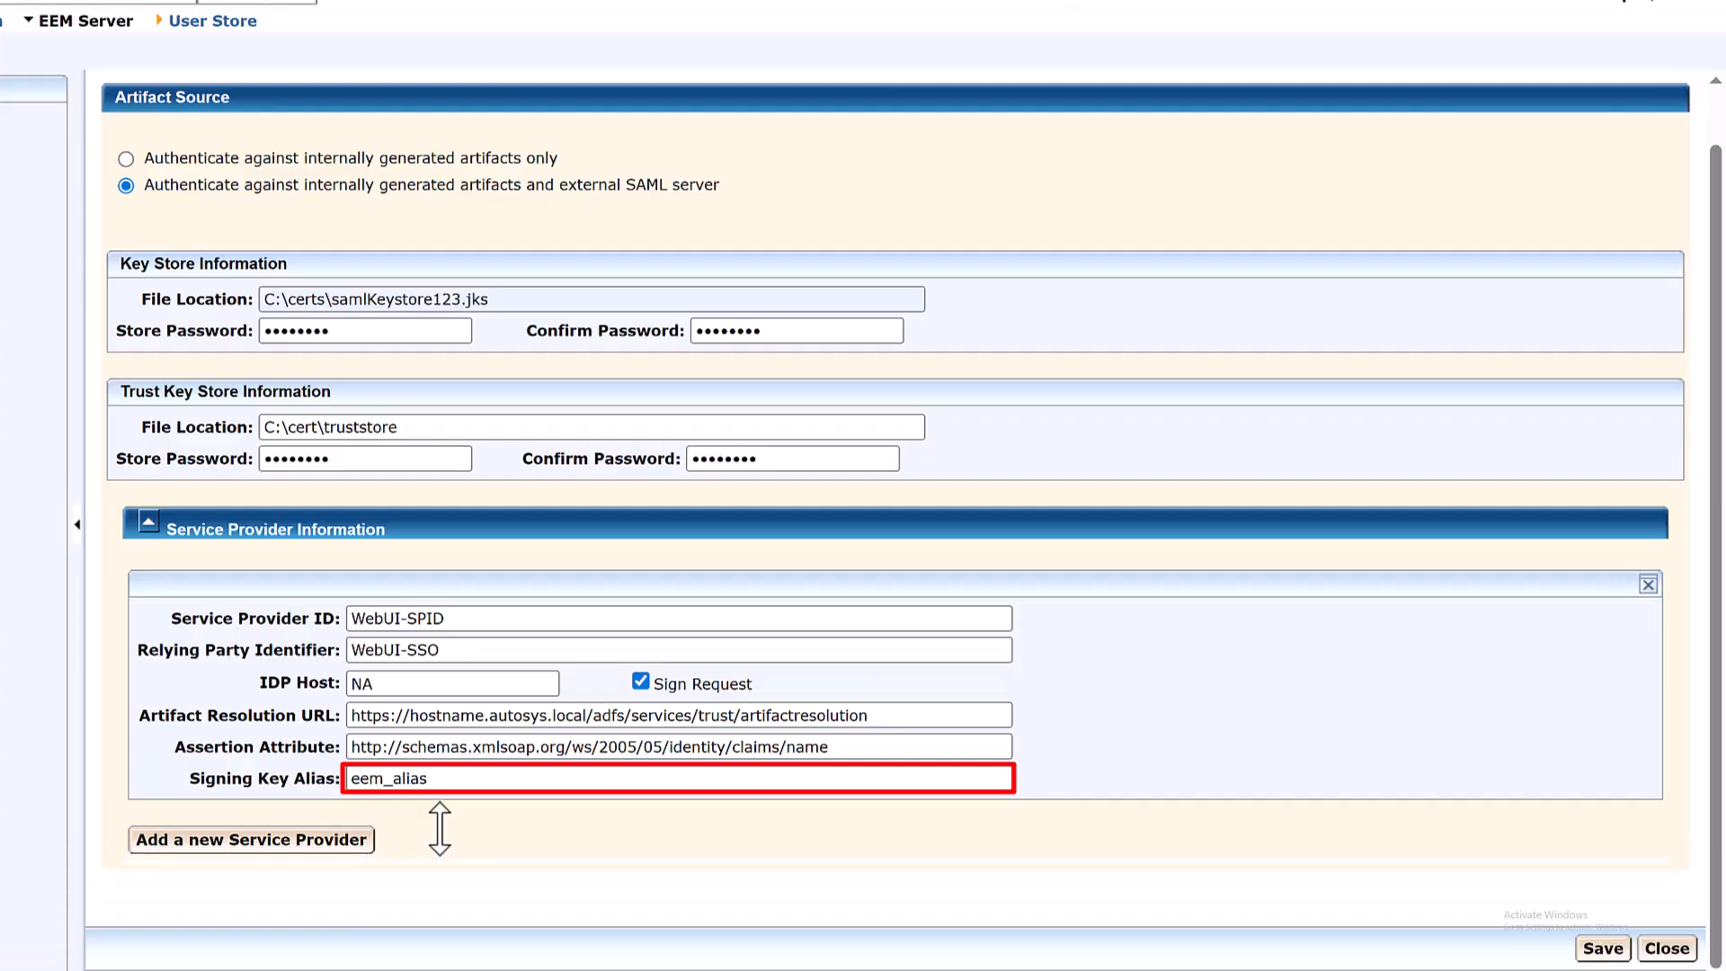
left_click(1601, 948)
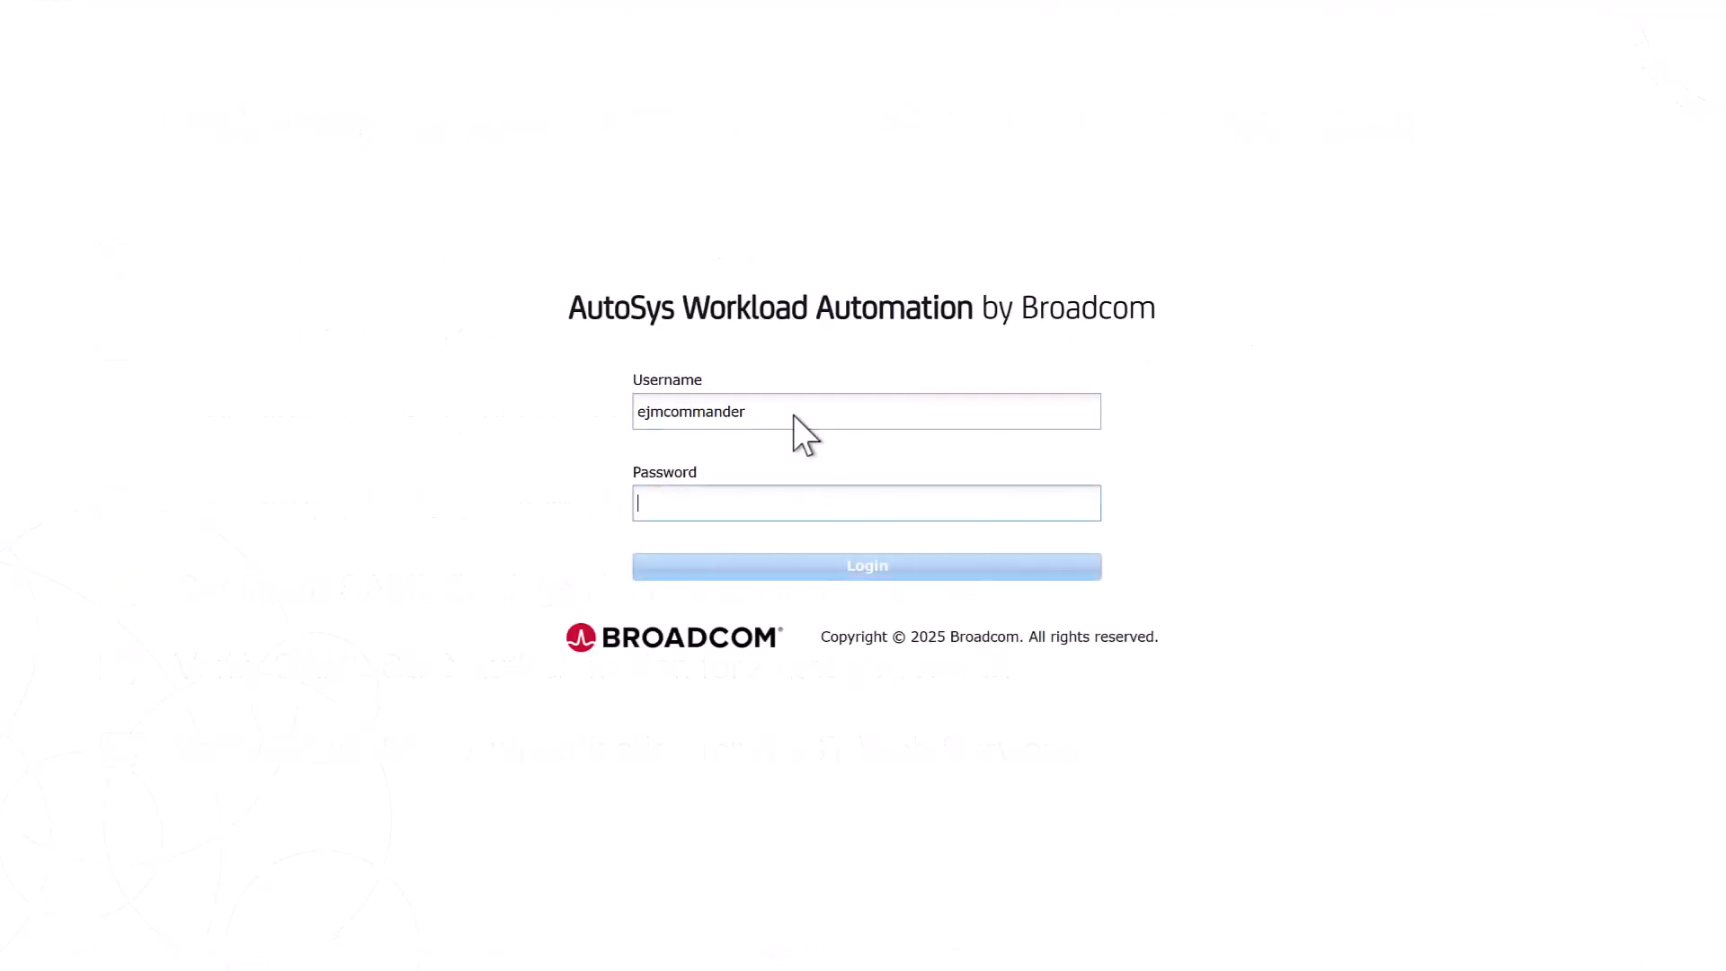
- Sign in to the Web UI and load the Configuration preference category, showing Single Sign-On settings
type("************")
key("Return")
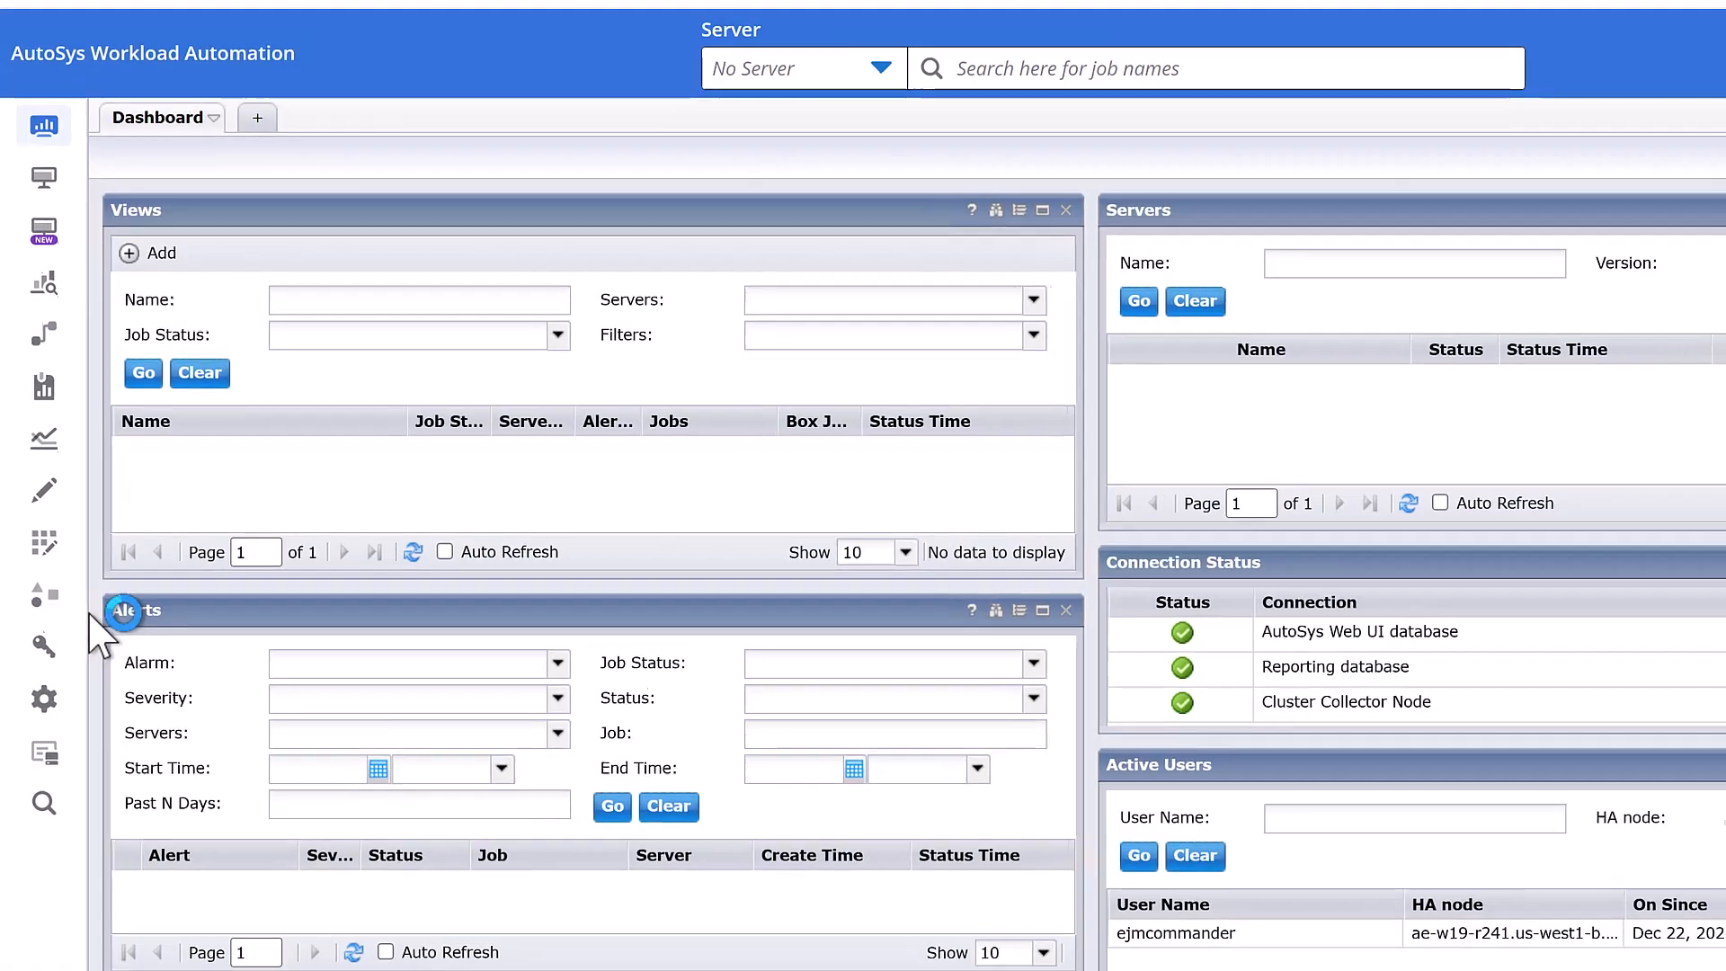
mouse_move(108, 798)
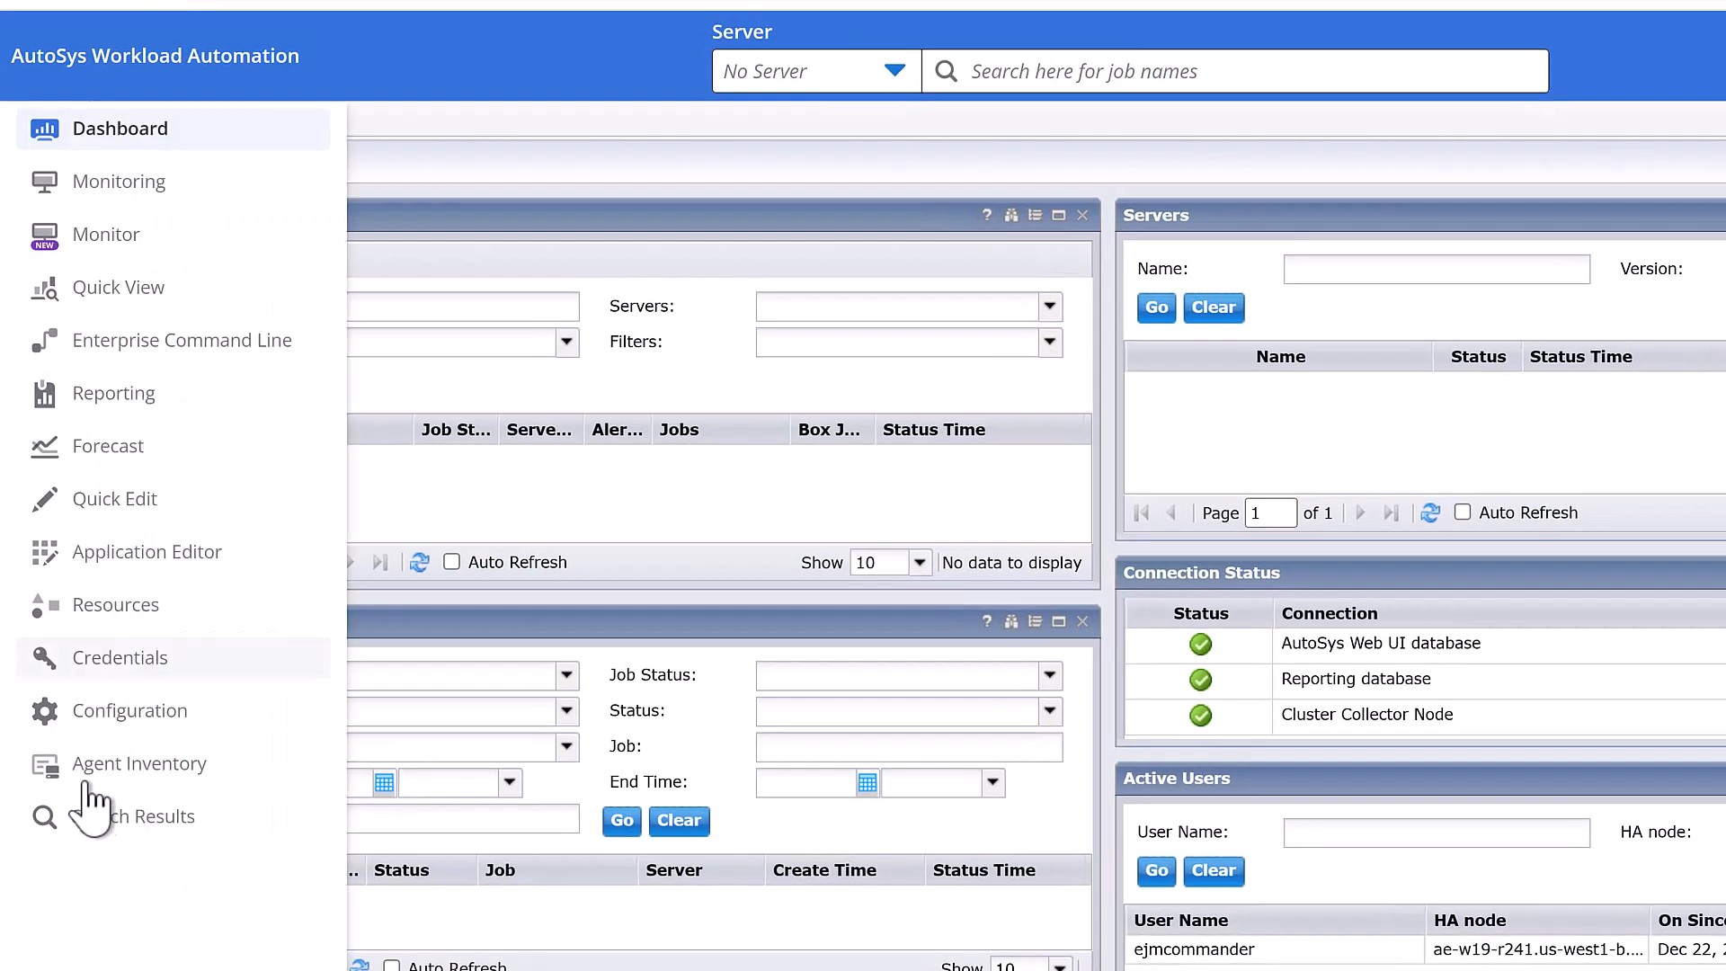
left_click(134, 712)
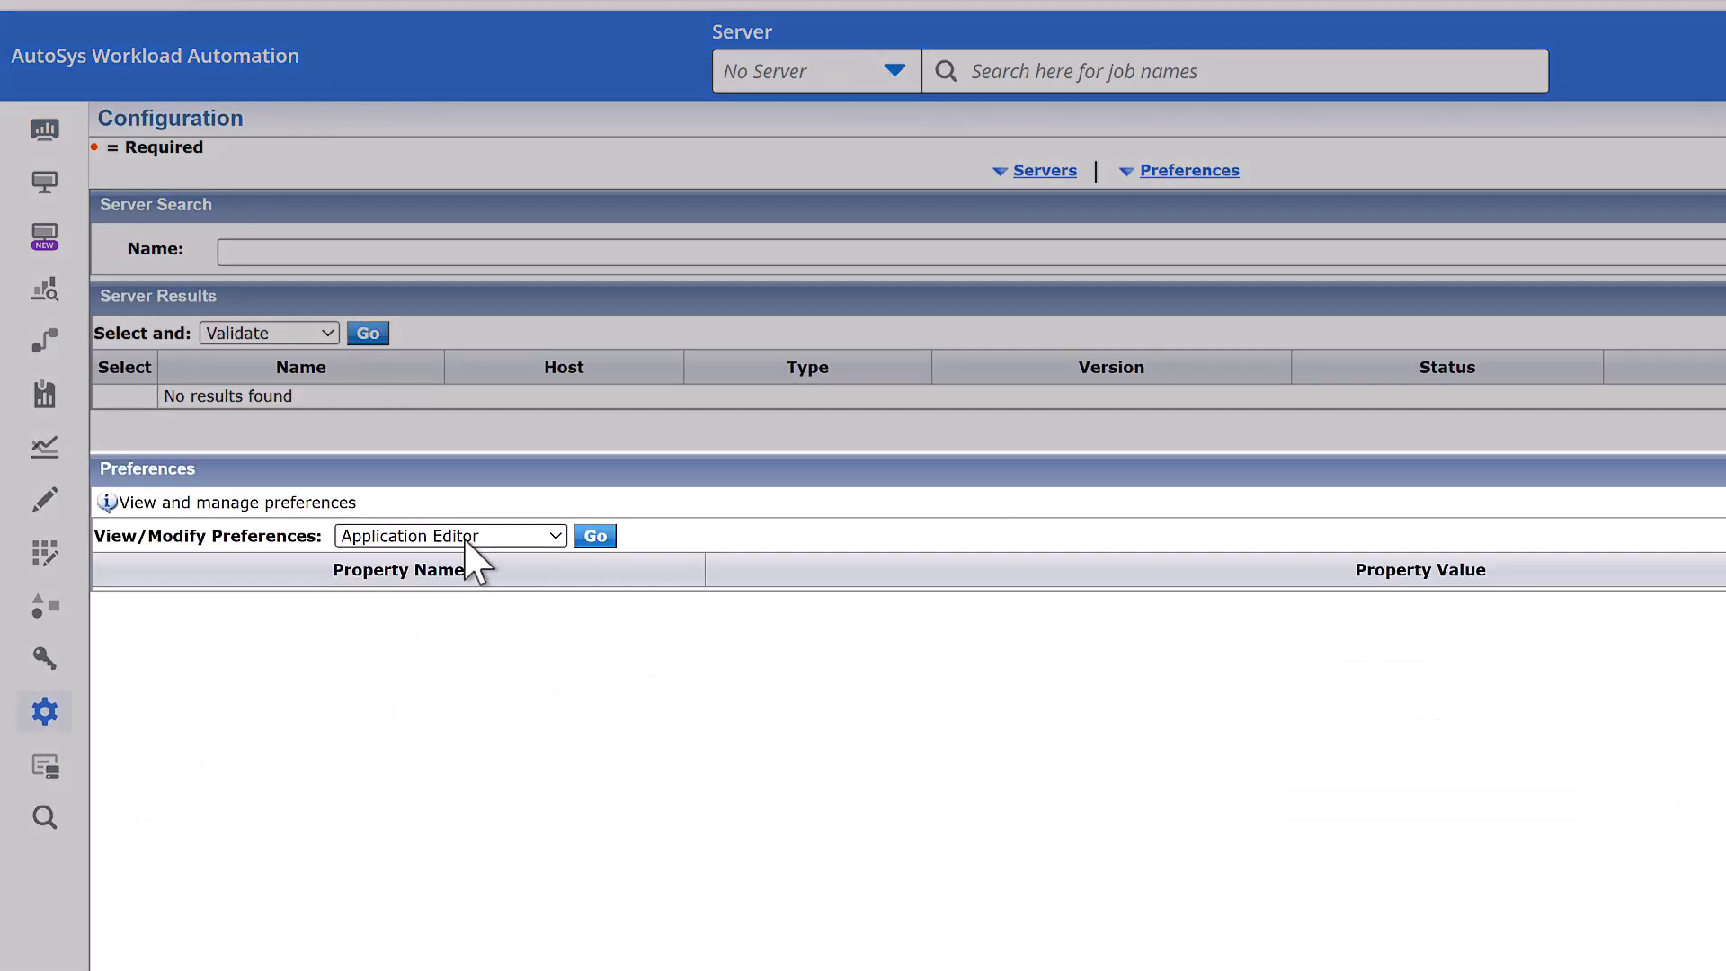
left_click(467, 536)
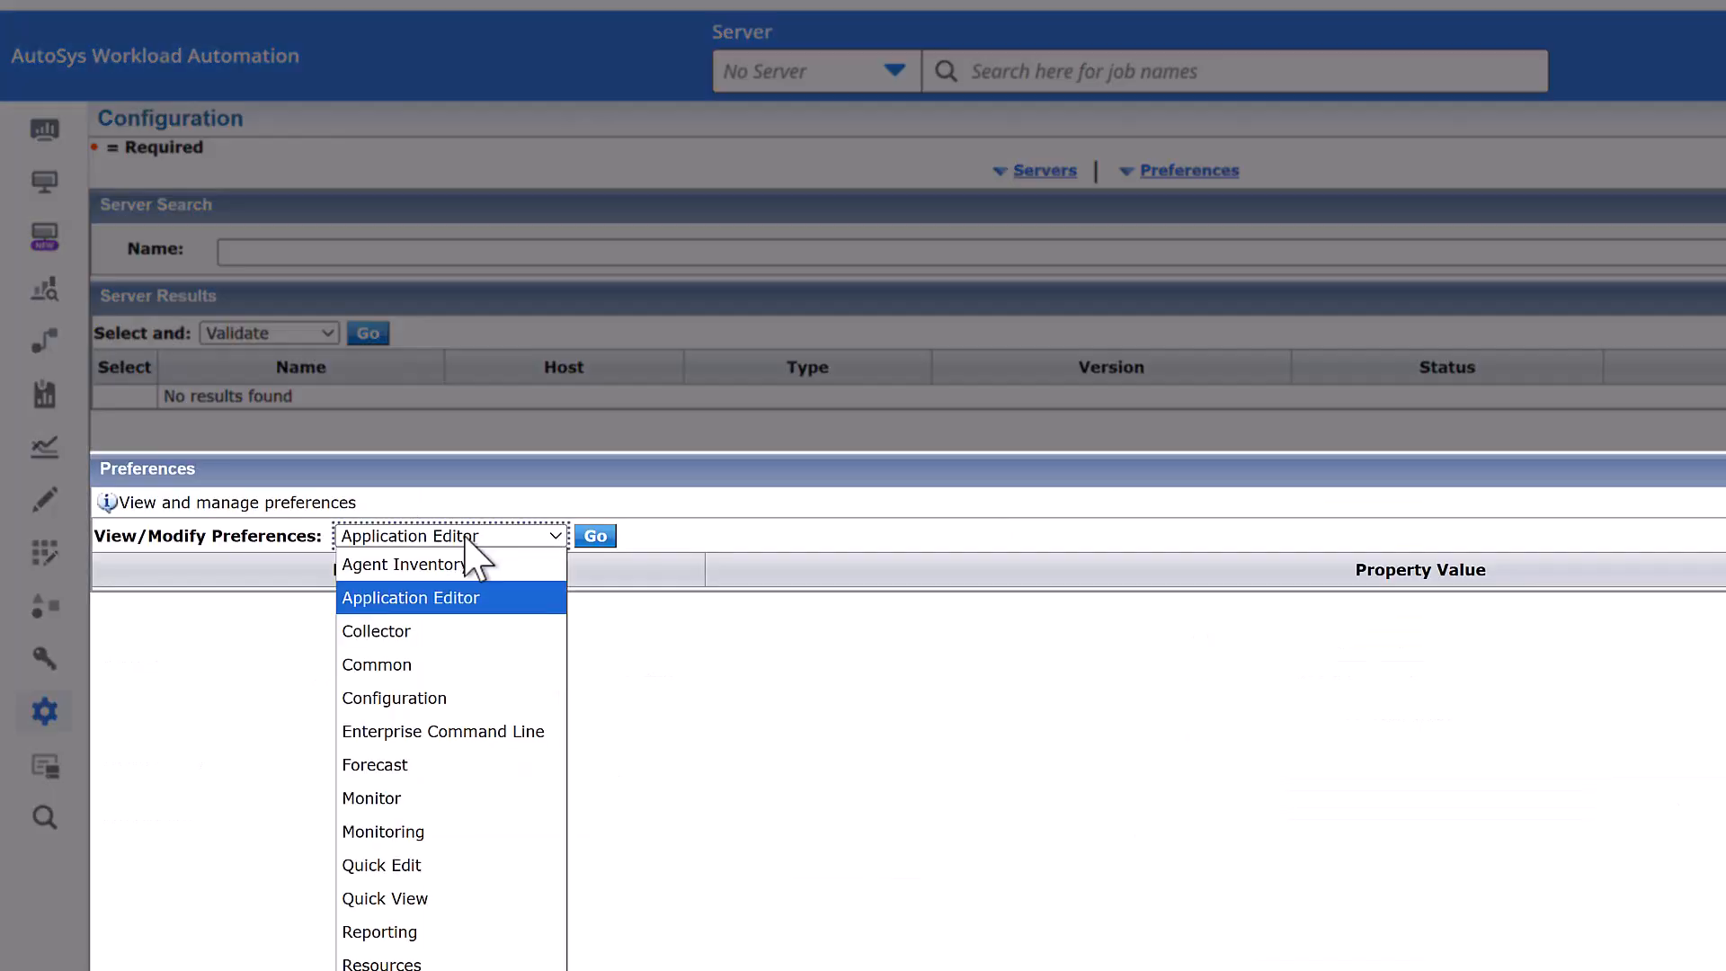
left_click(414, 701)
left_click(595, 536)
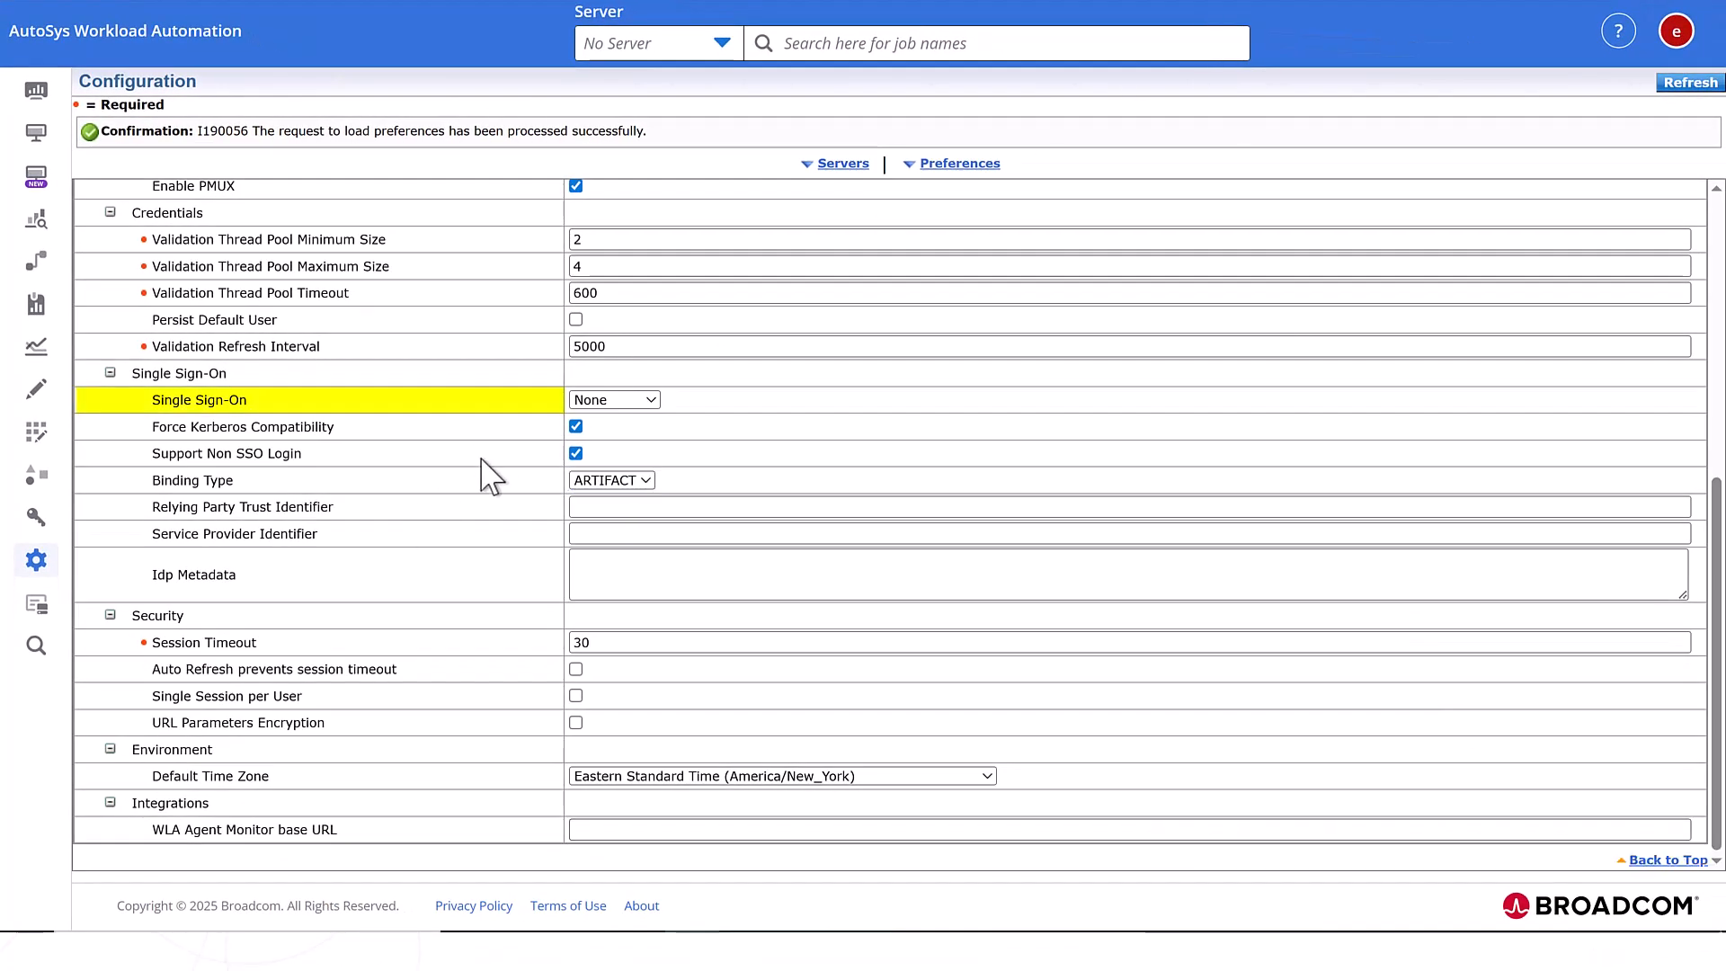
- Set Single Sign-On to SAML2 with POST binding type
left_click(650, 400)
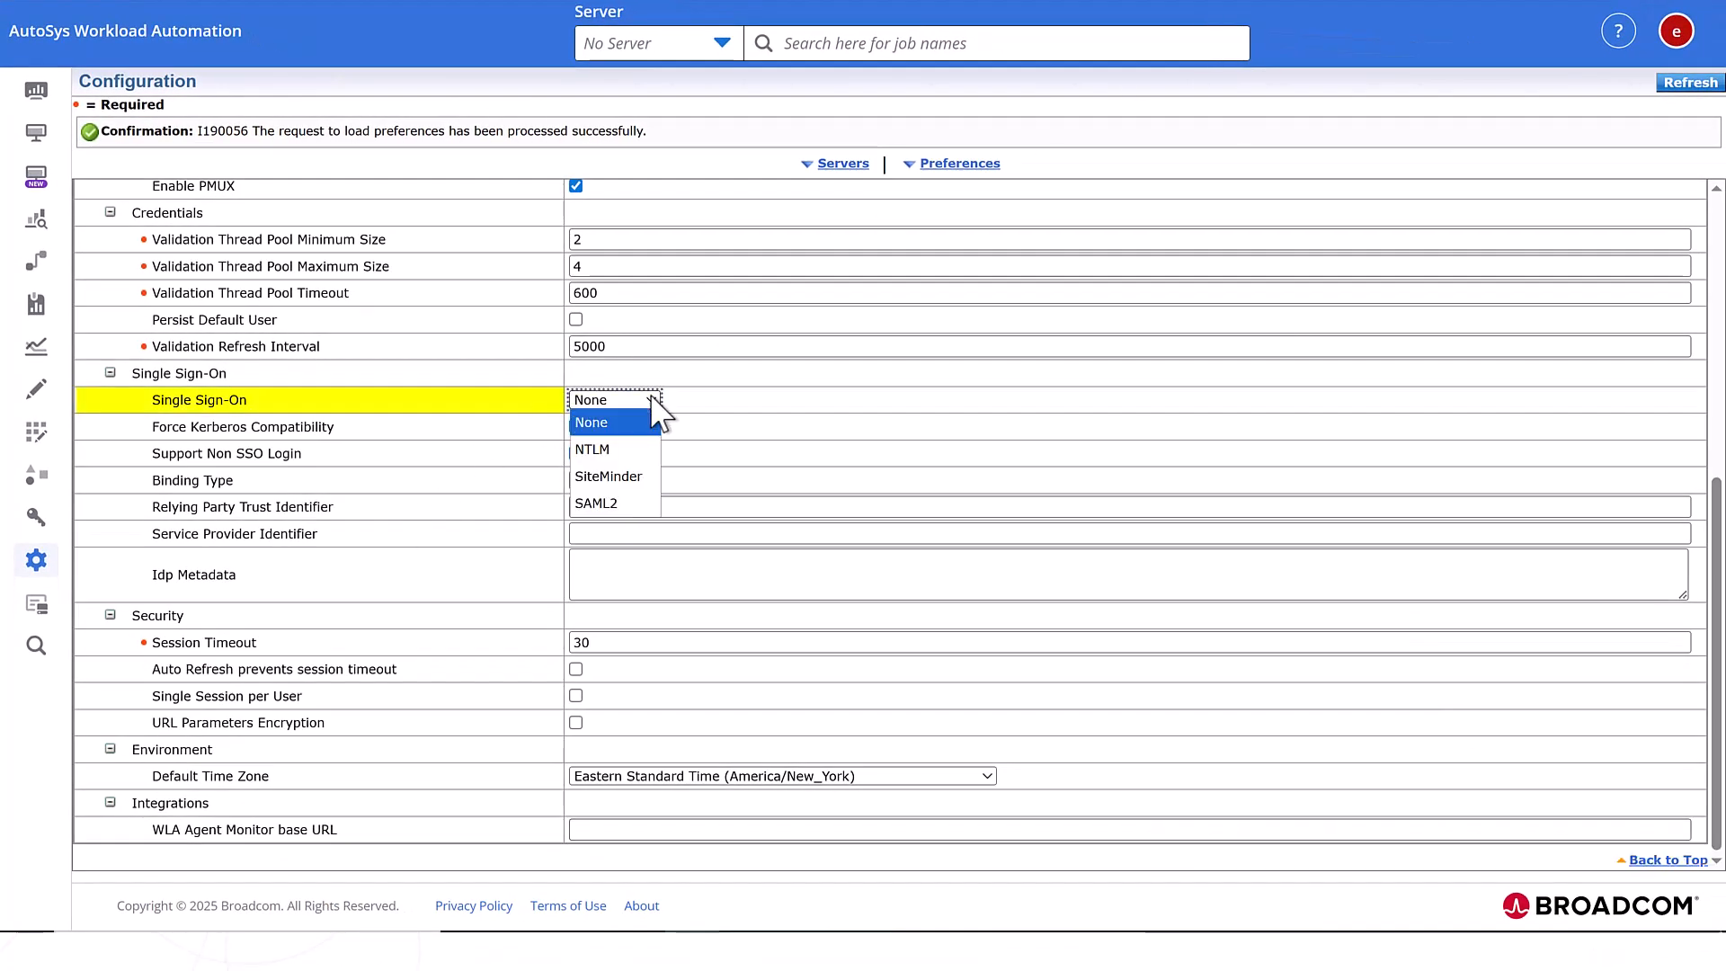
left_click(613, 506)
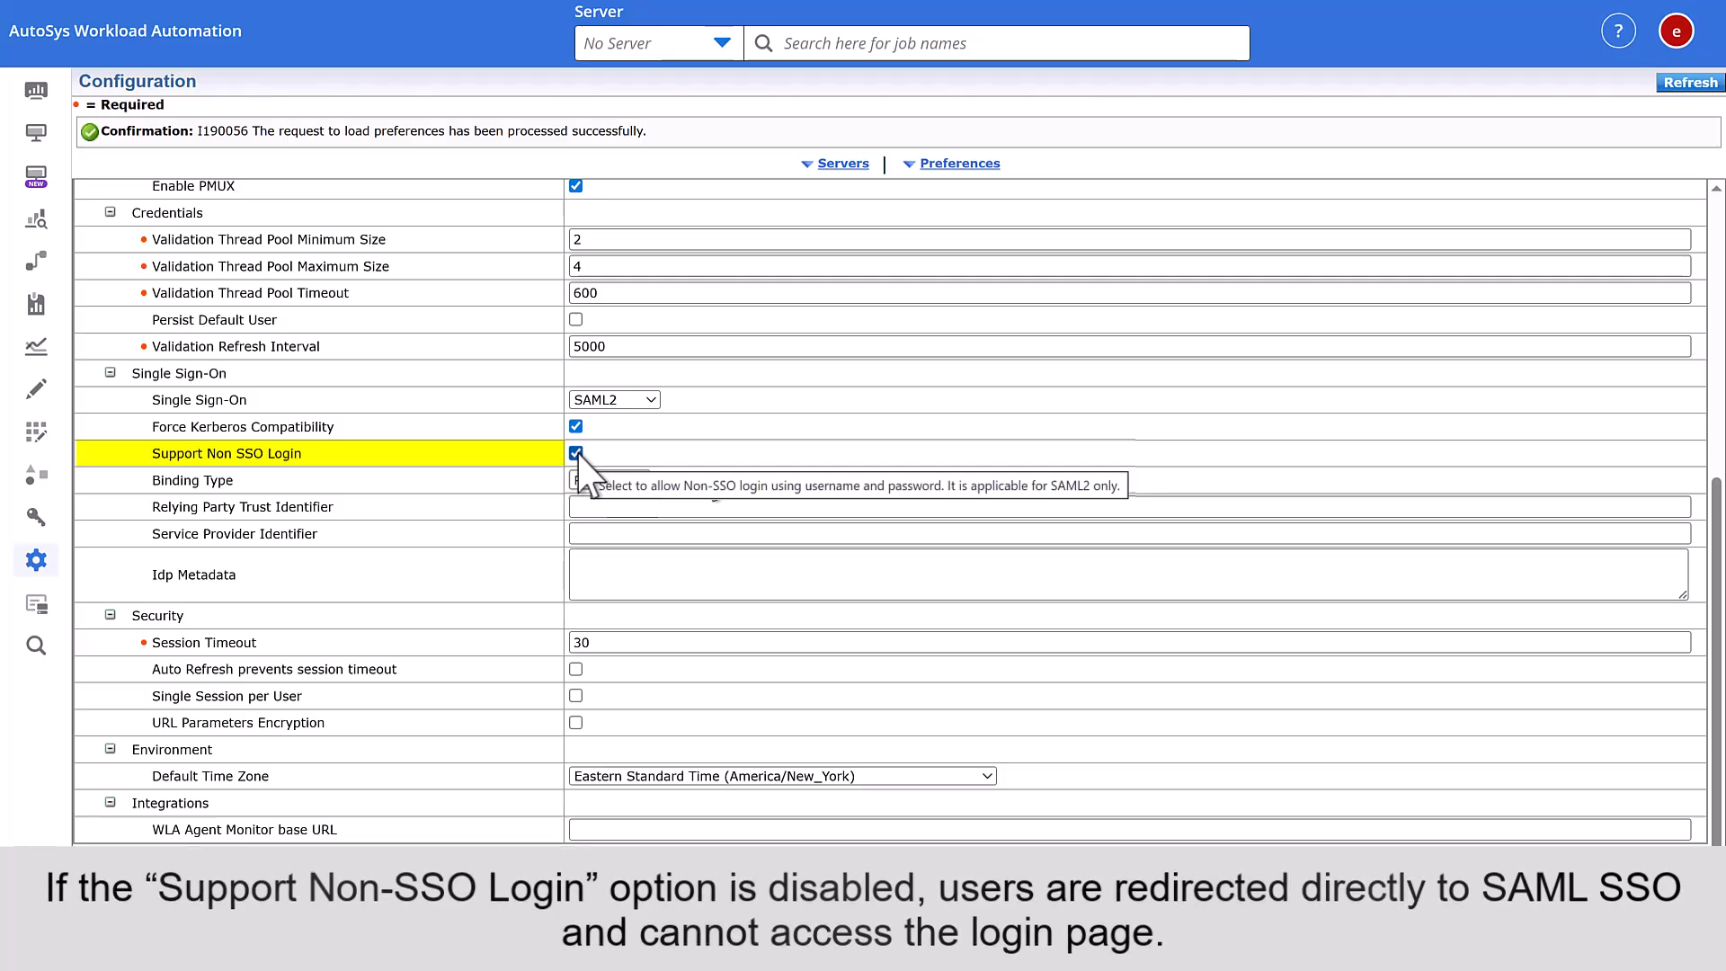
left_click(641, 482)
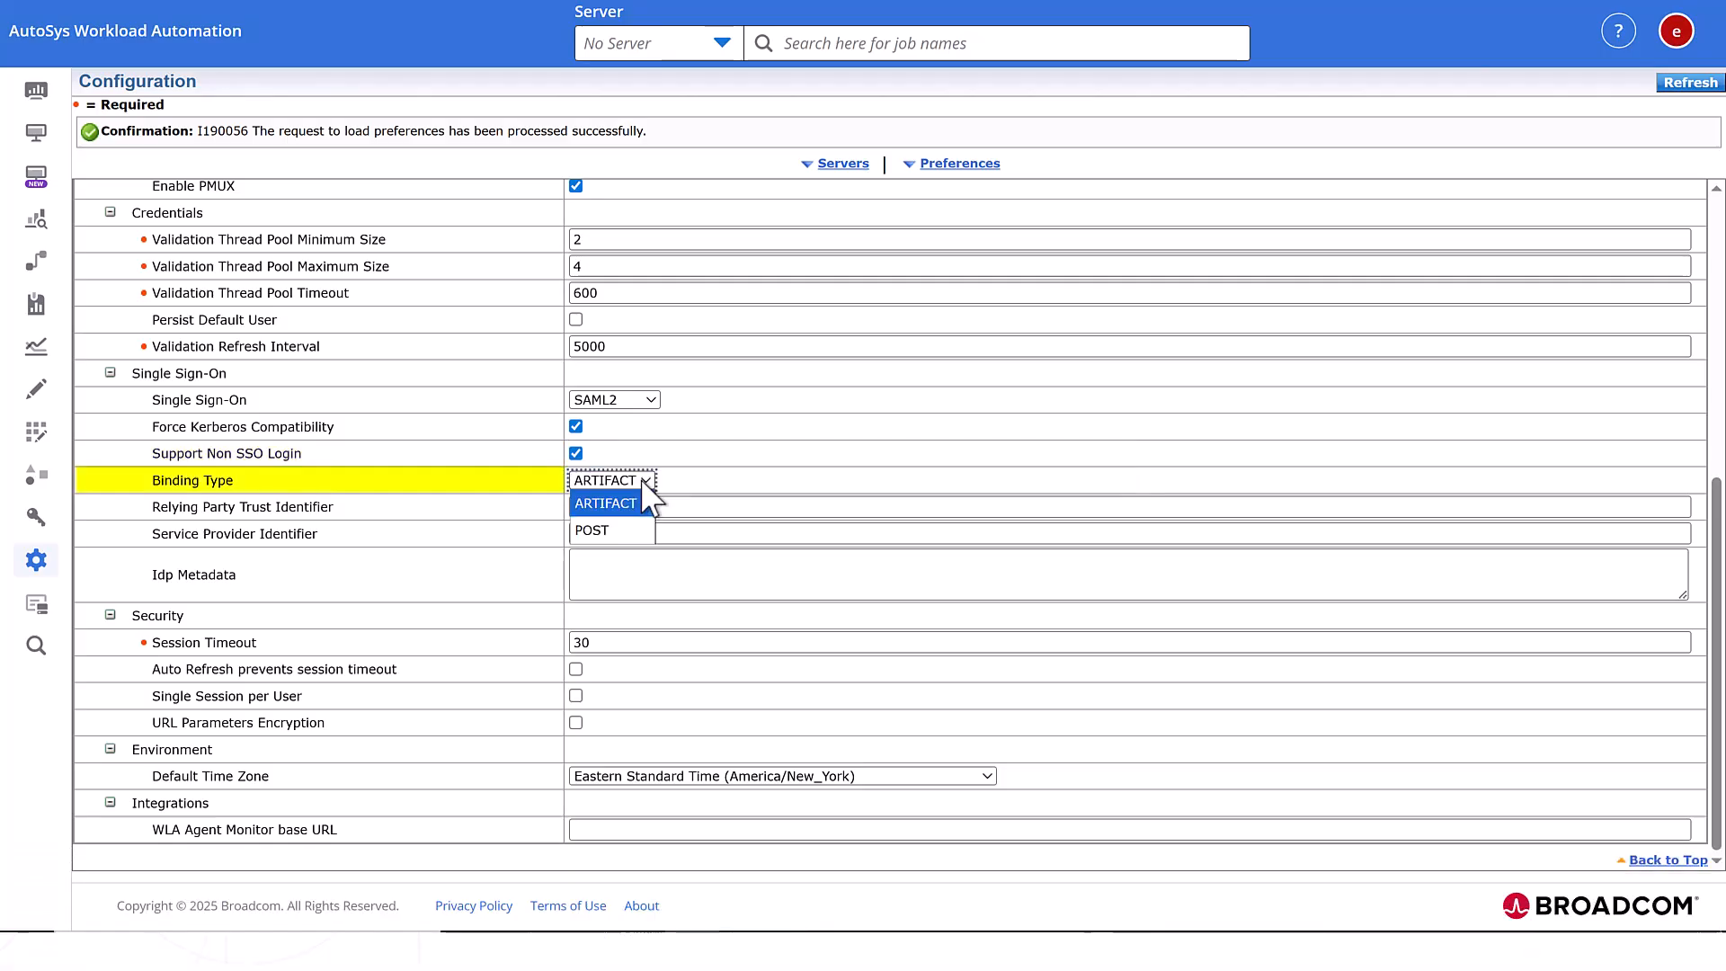
left_click(608, 530)
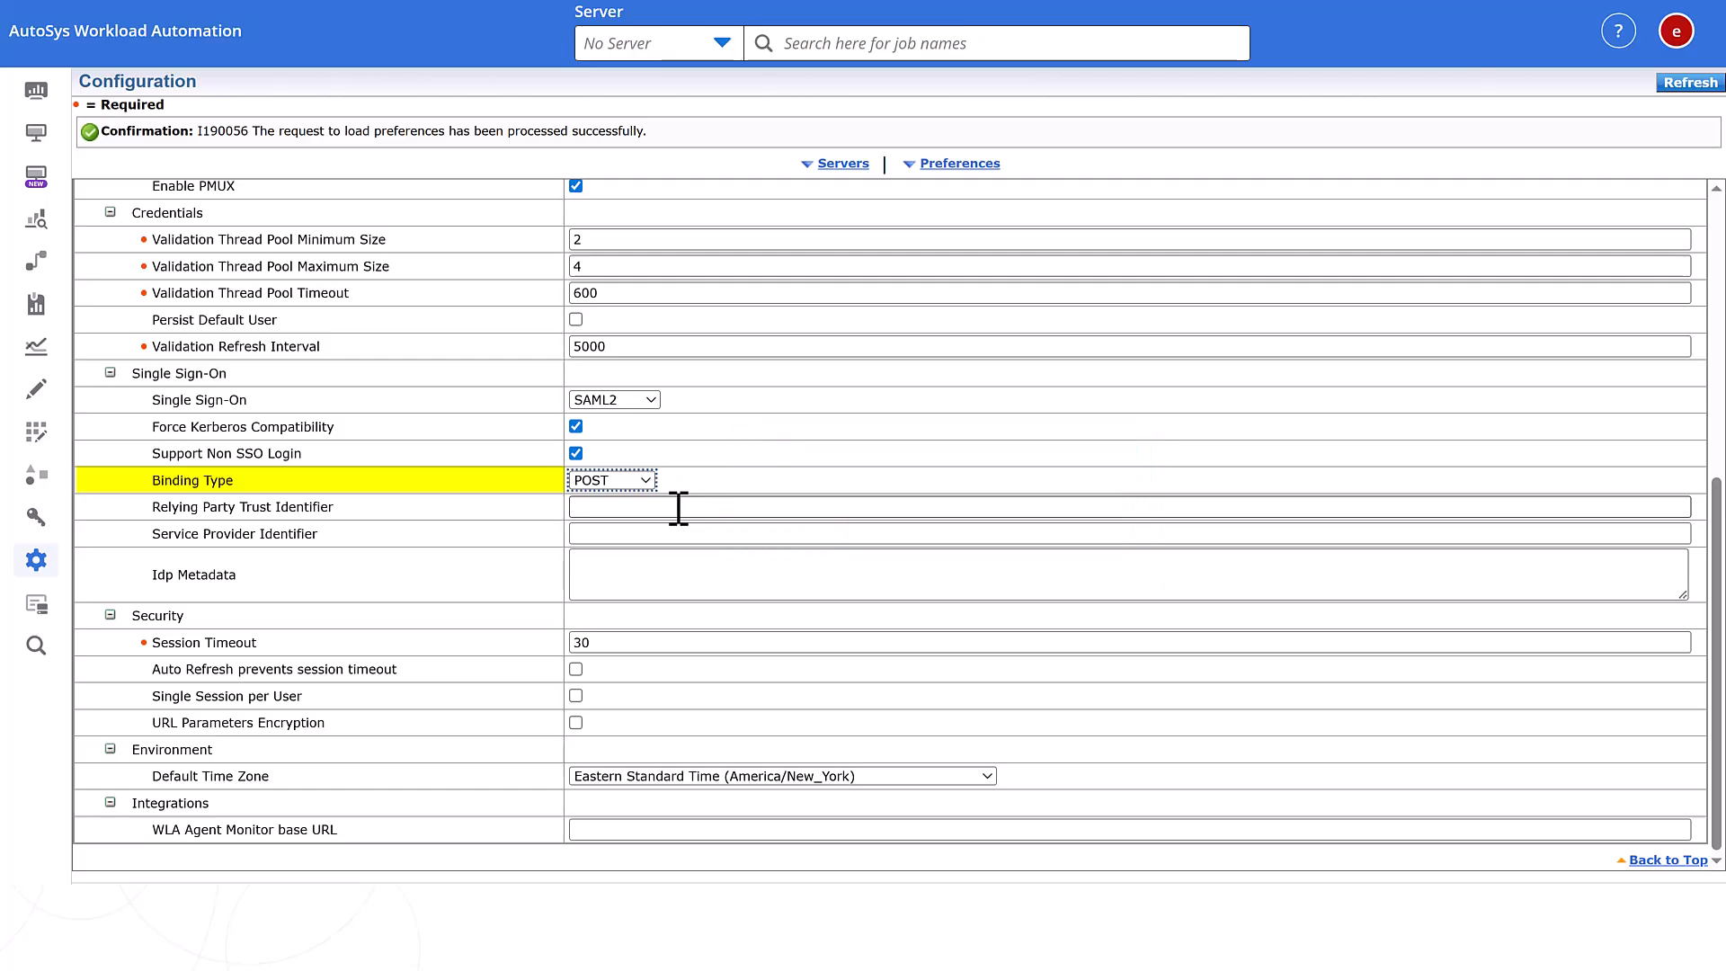
- Enter WebUI-SSO as relying party trust and WebUI-SPID as service provider identifier
left_click(635, 508)
type("WebUI-SSO")
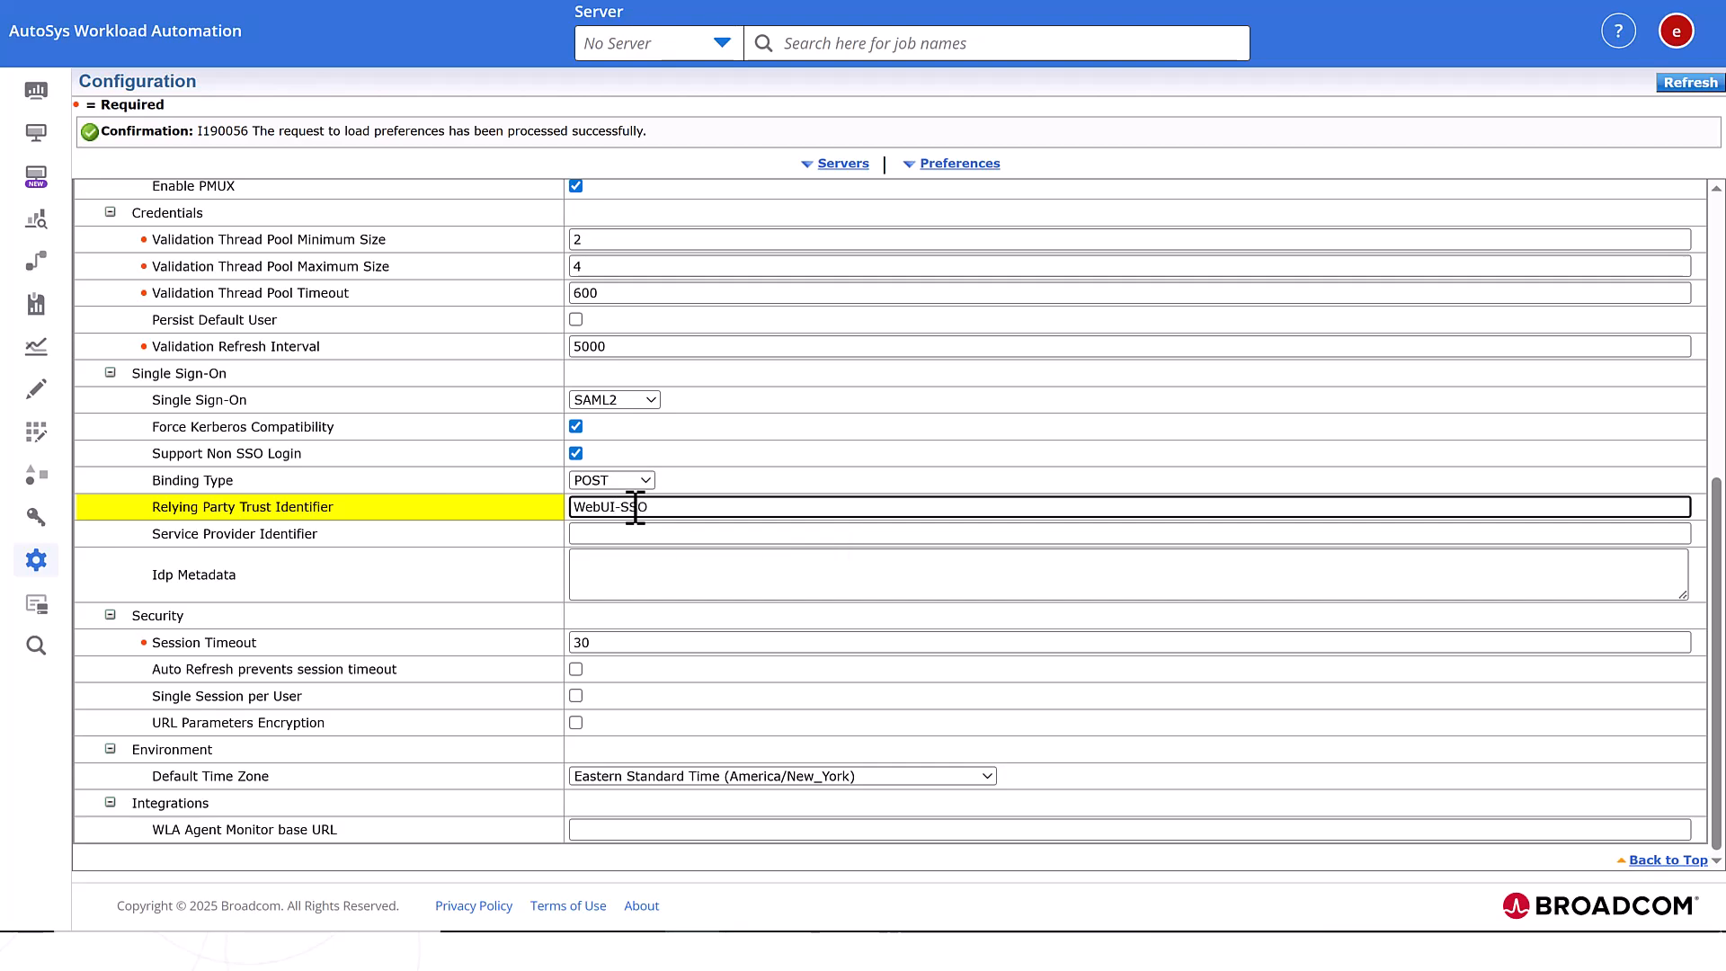
triple_click(636, 506)
key("ctrl+c")
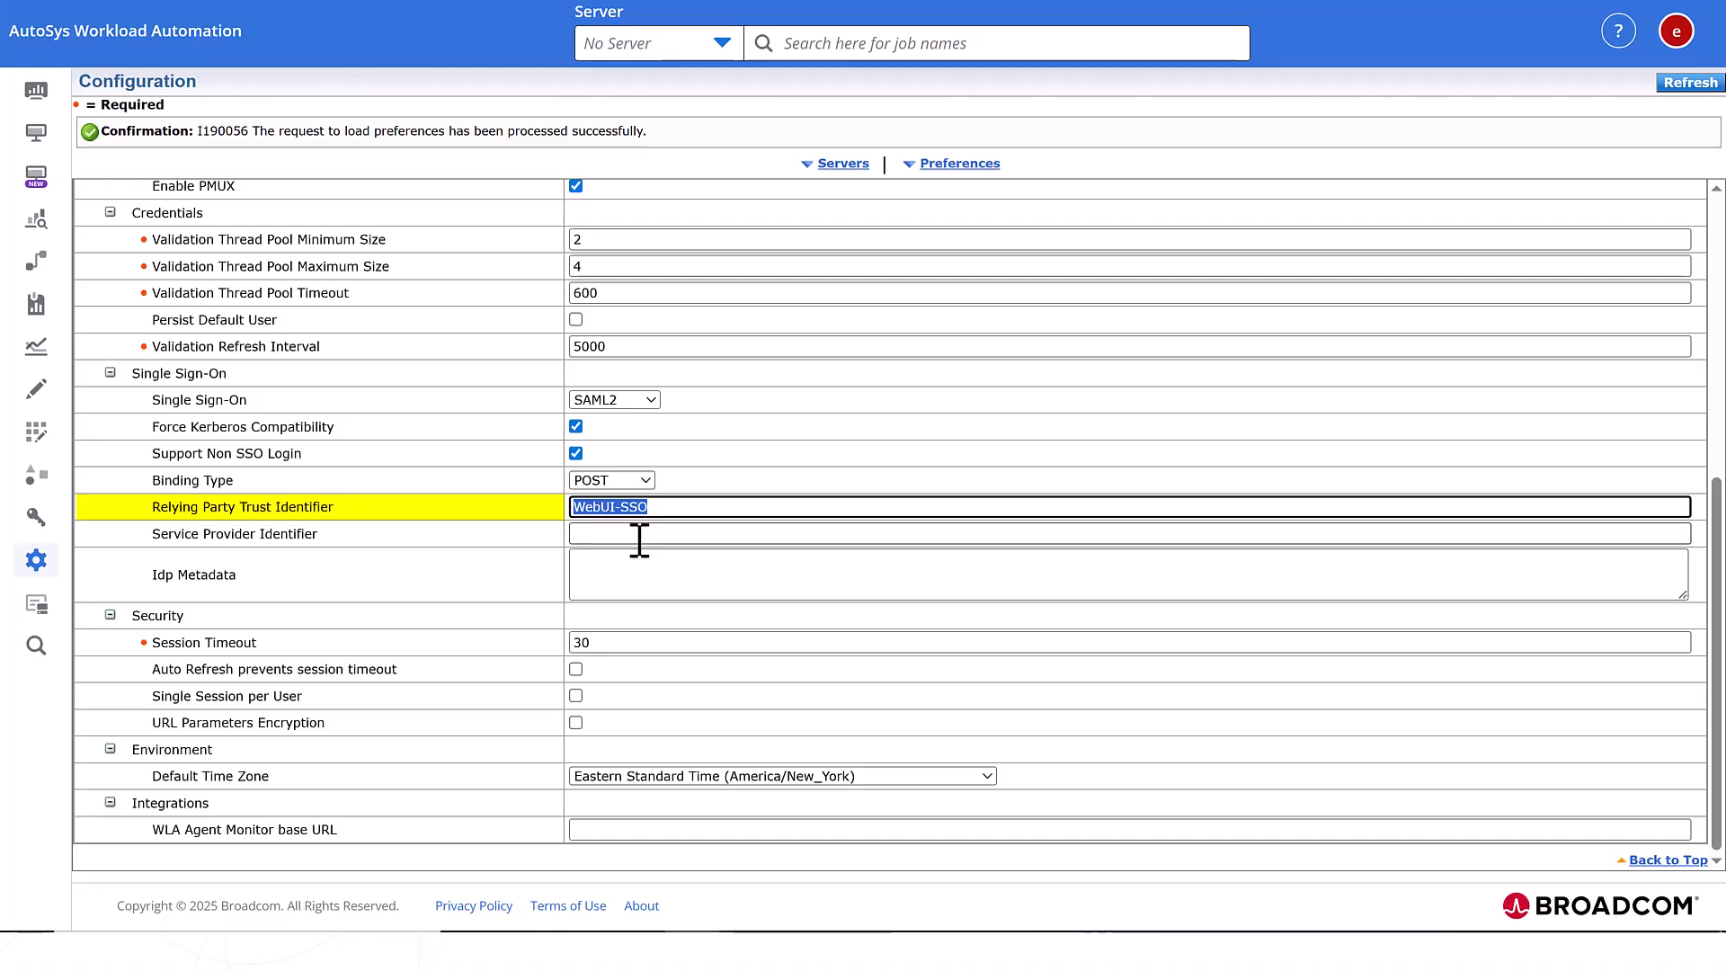
left_click(639, 534)
key("ctrl+v")
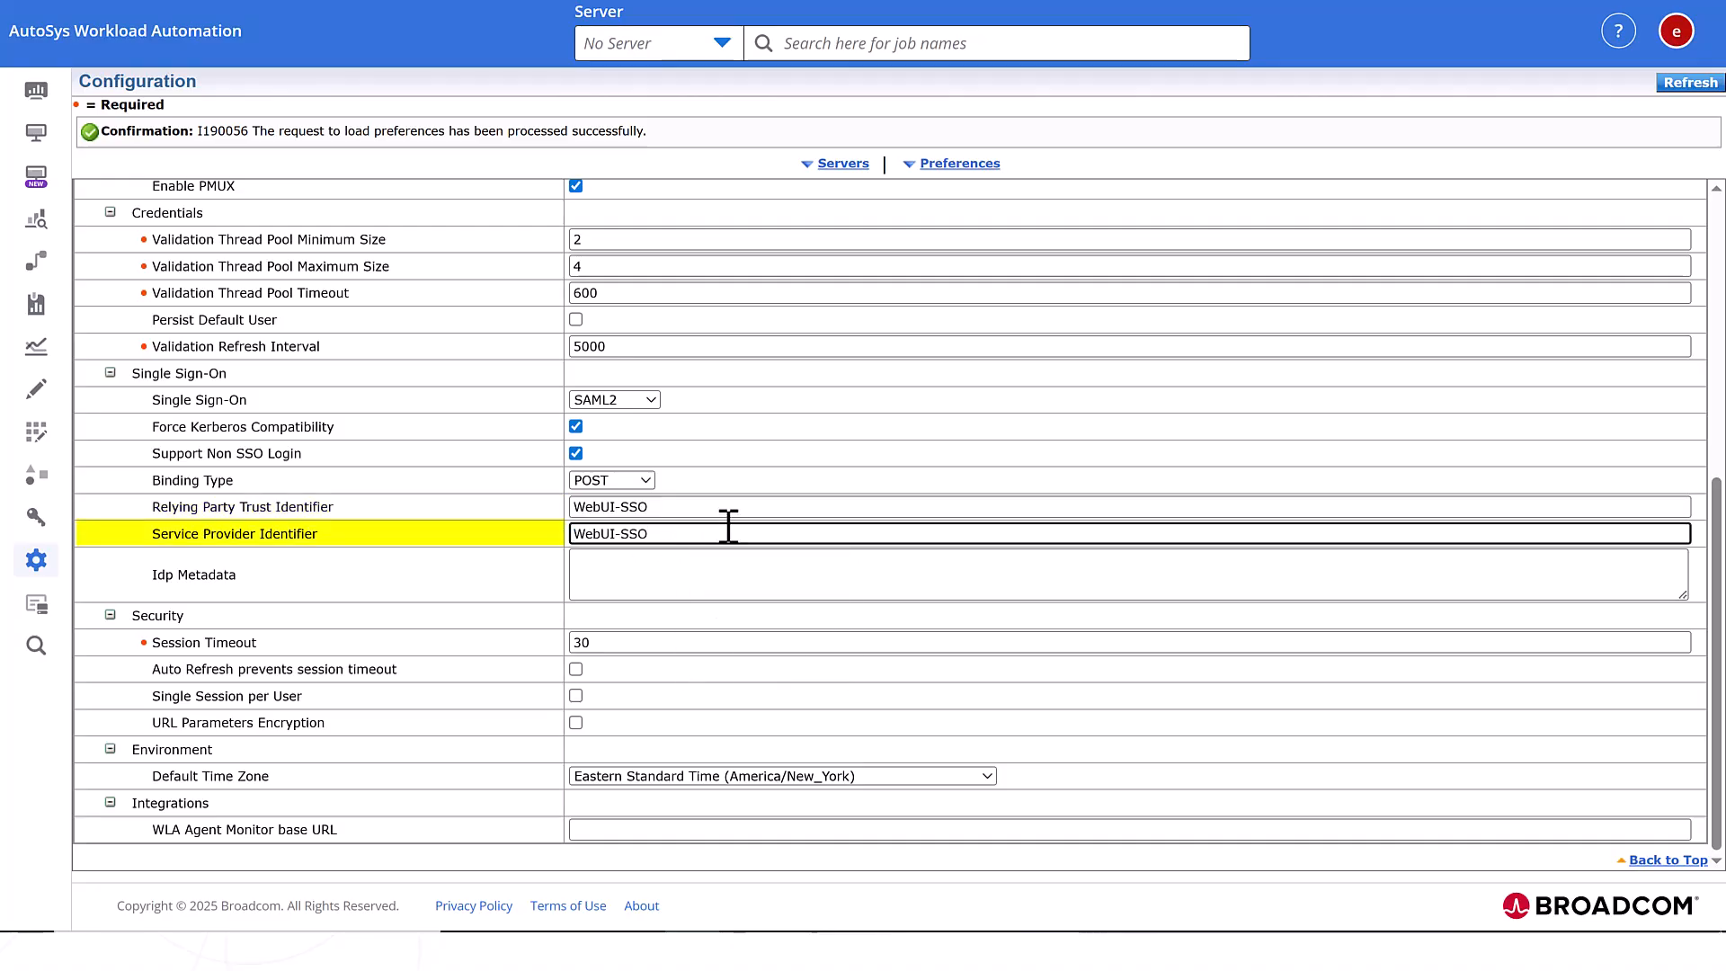
type("ID")
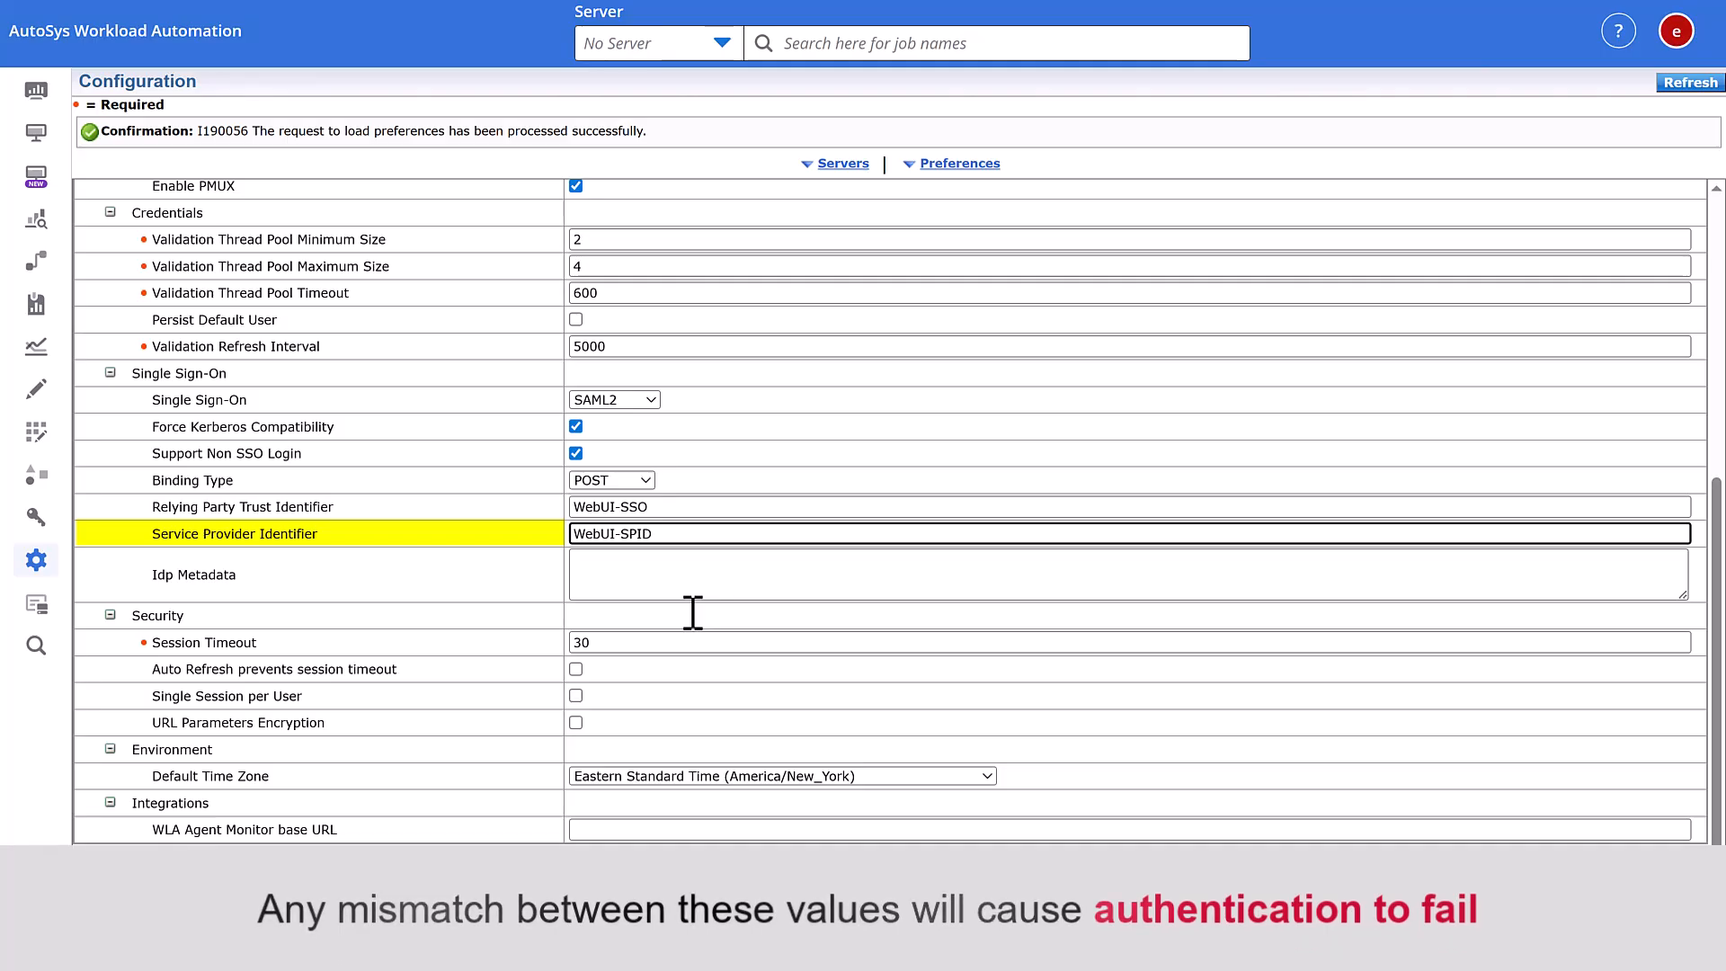
left_click(692, 579)
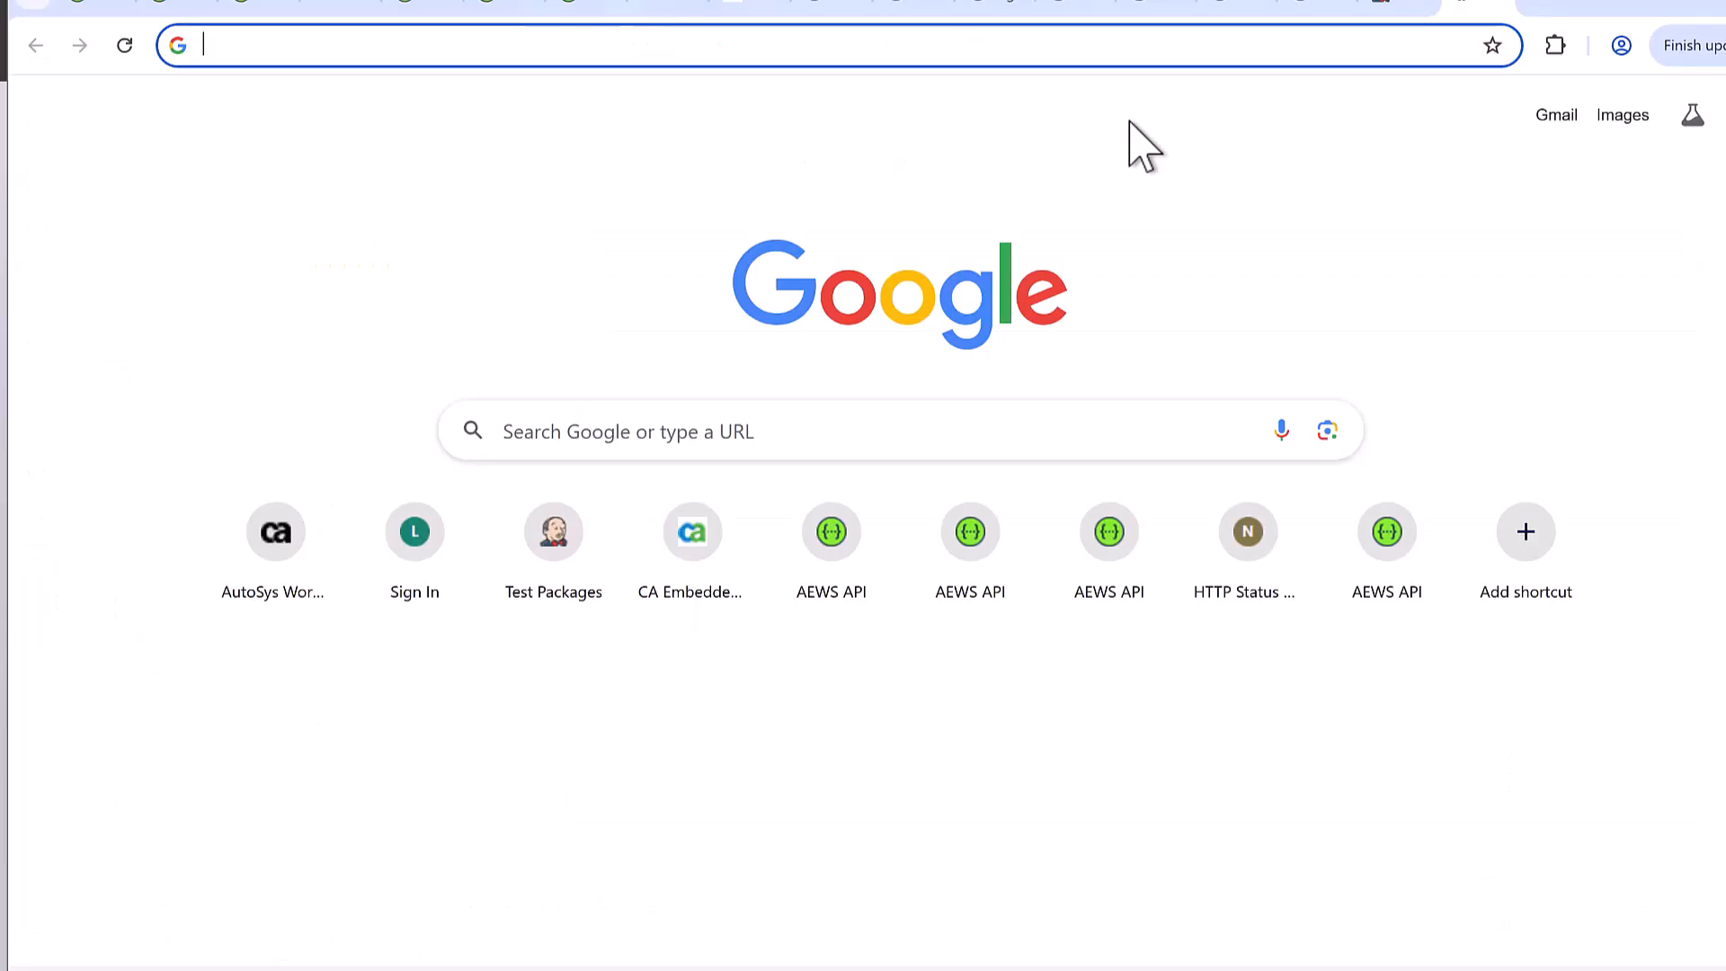
- Download the AD FS FederationMetadata.xml and open FederationMetadata (3).xml in Notepad++
type("https://localhost/FederationMetadata/2007-06/FederationMetadata.xml")
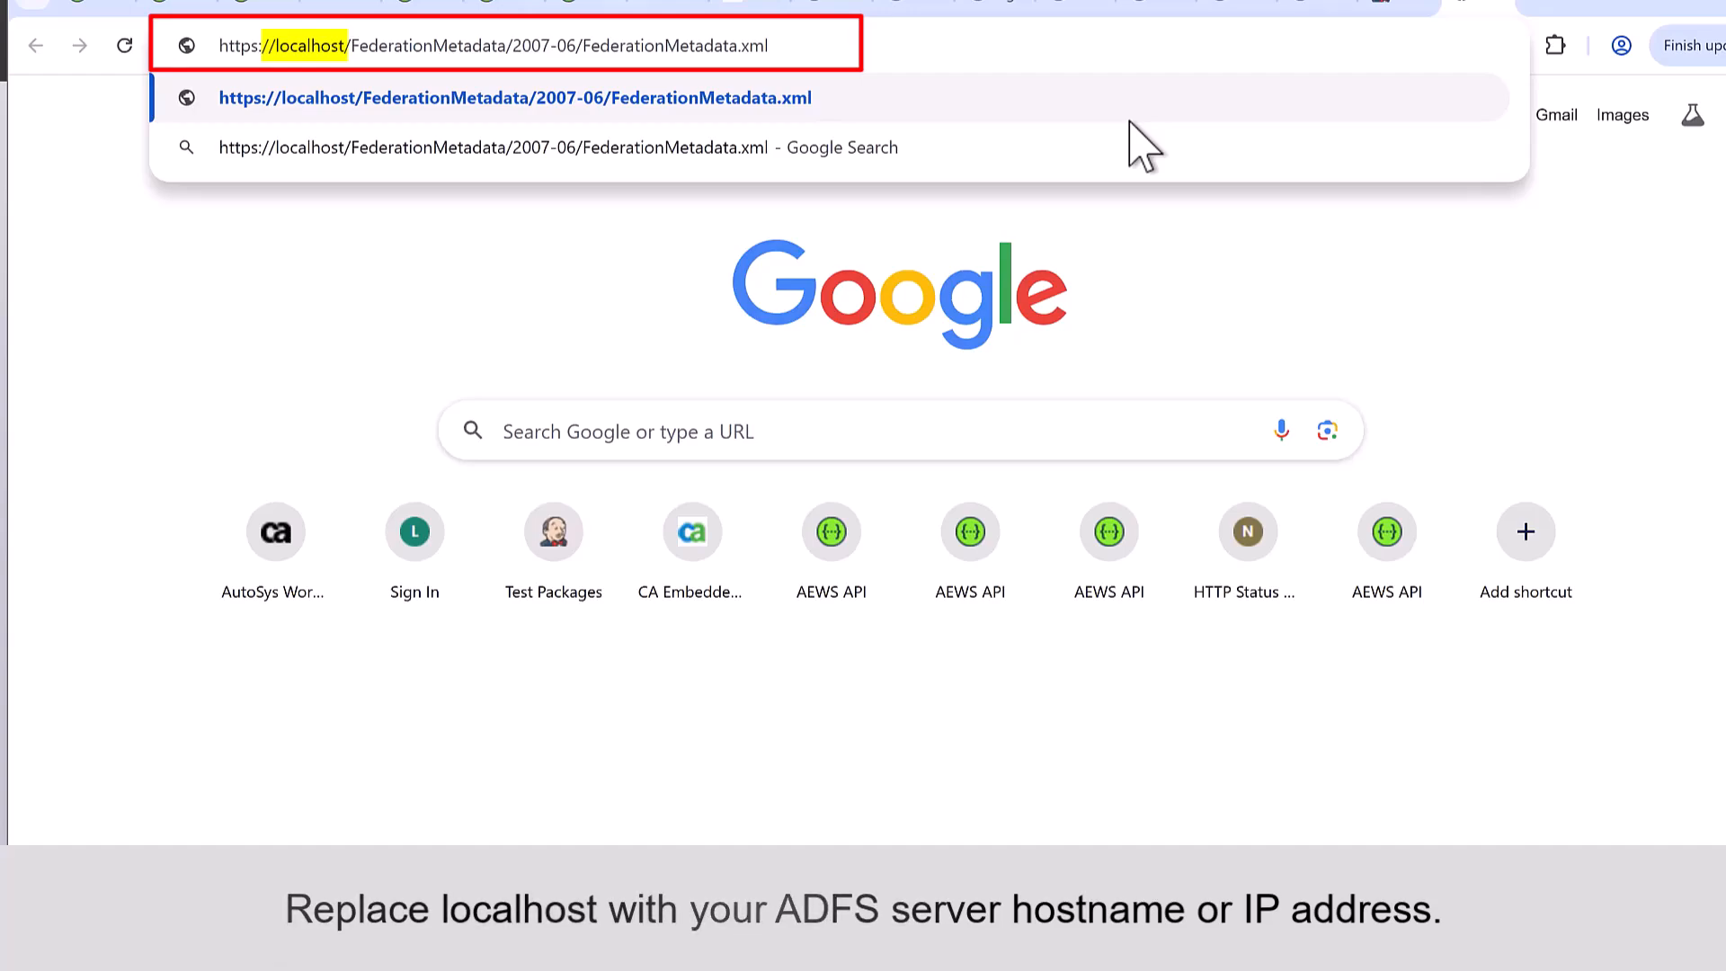
key("Return")
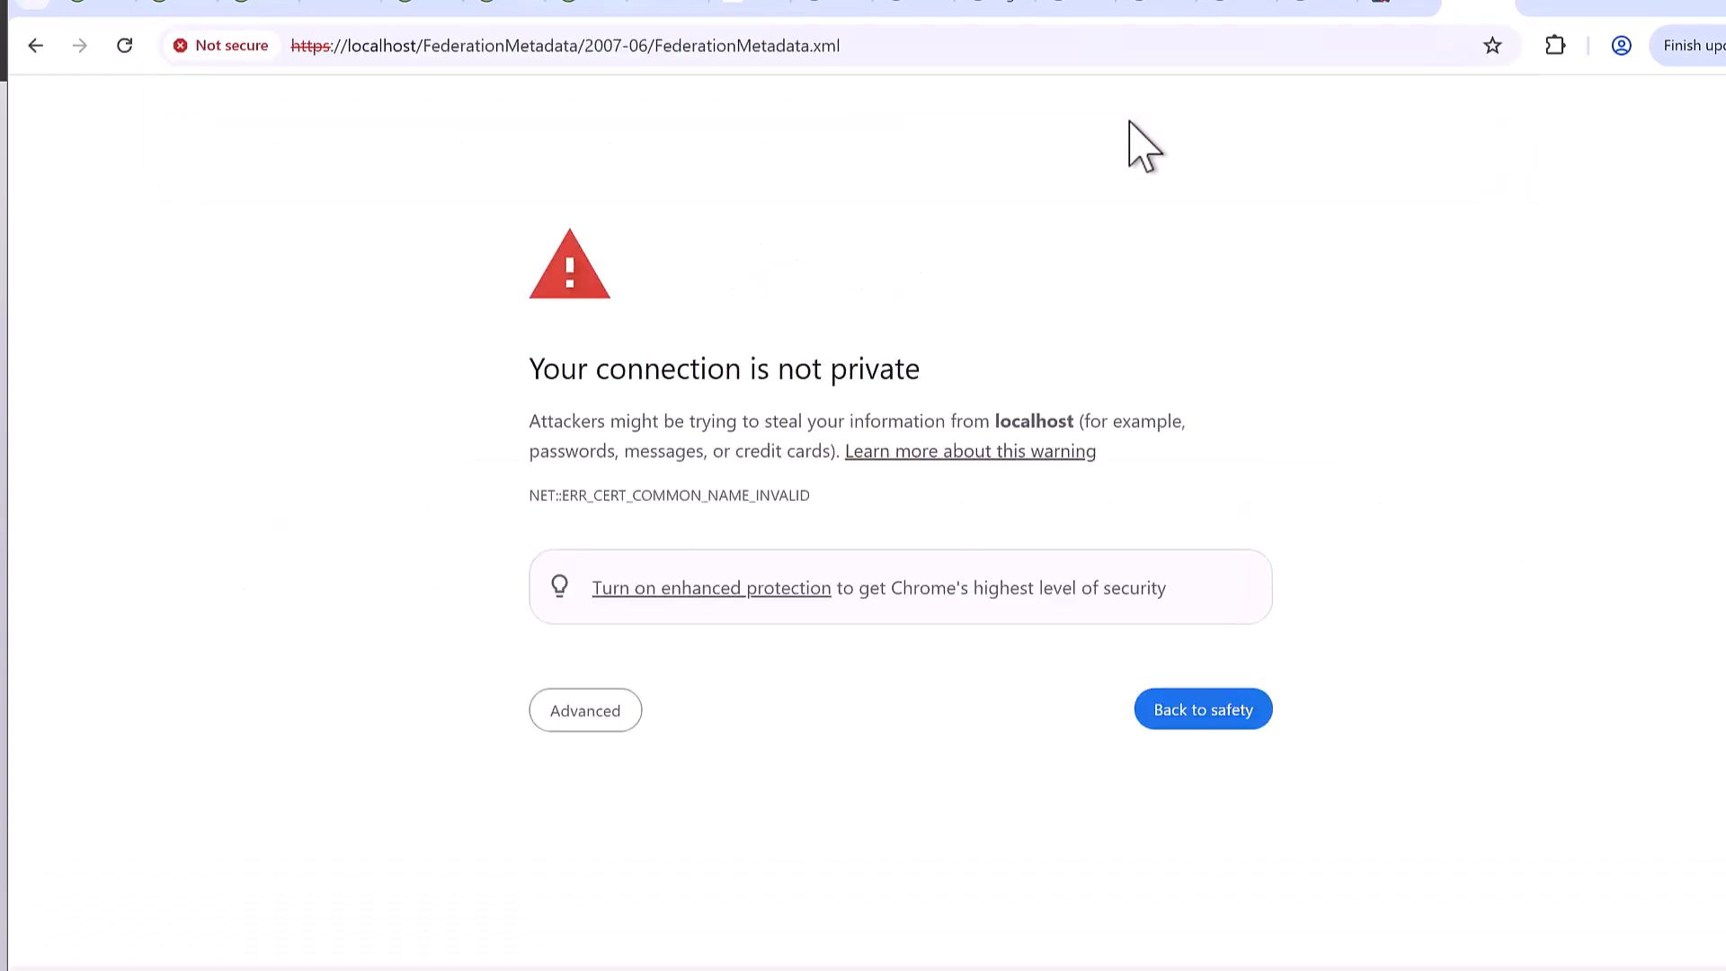
left_click(600, 717)
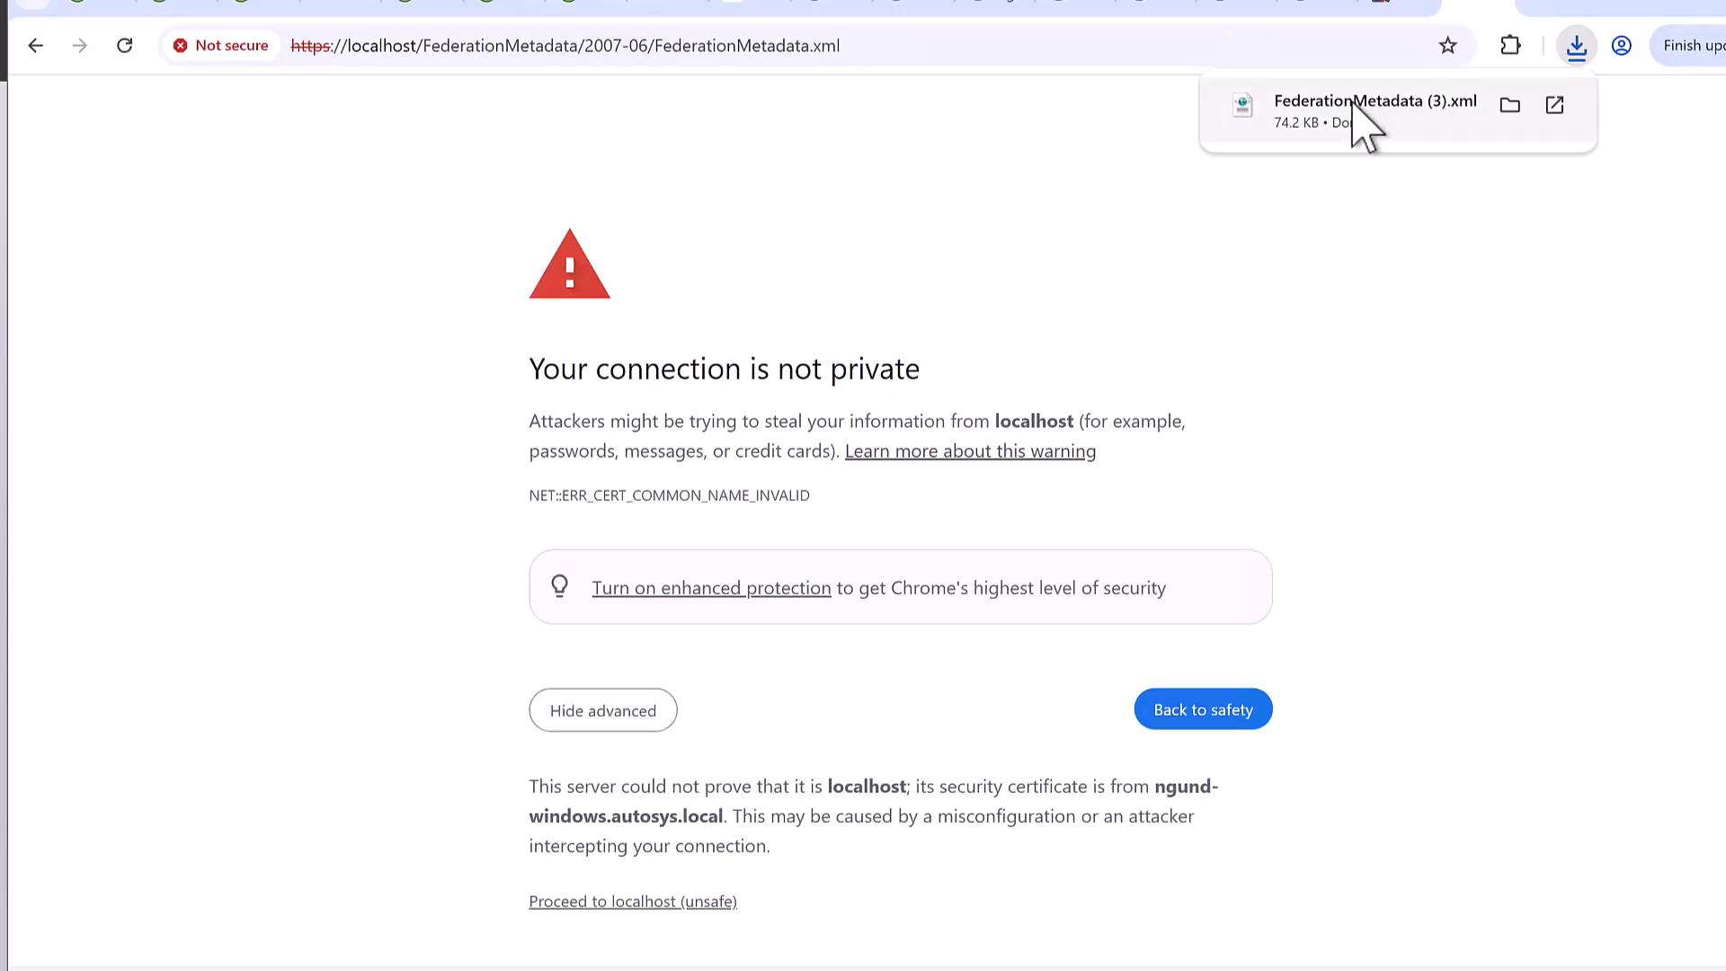
left_click(1356, 133)
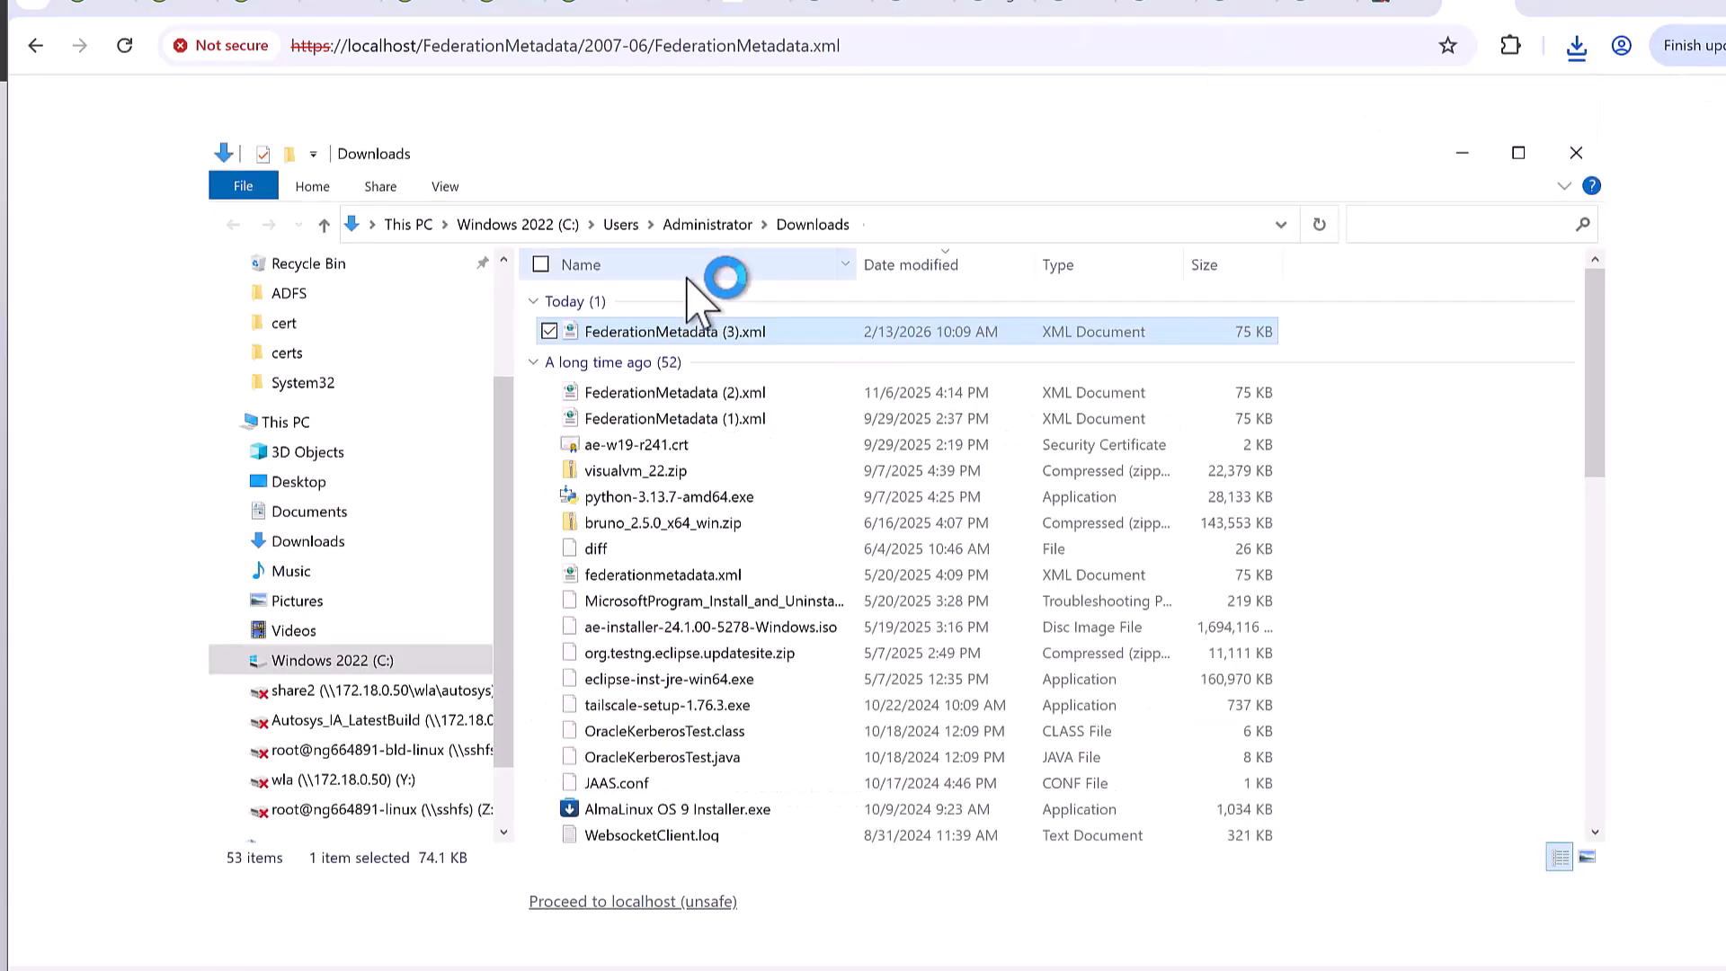
right_click(649, 335)
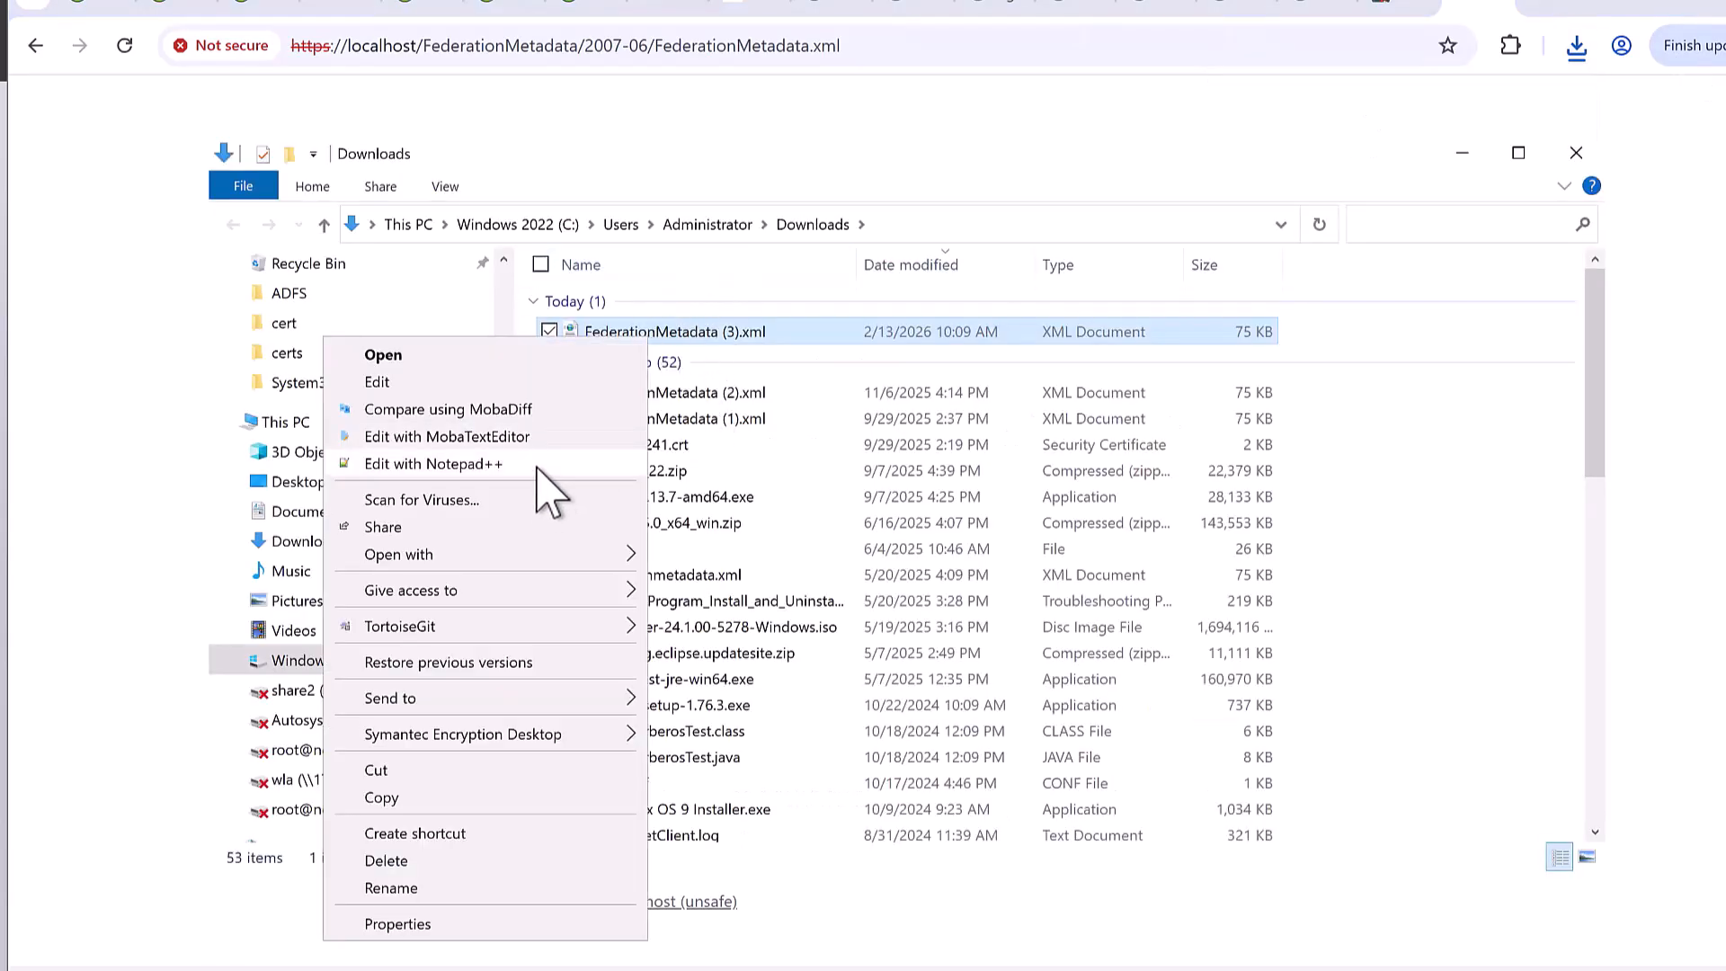
left_click(538, 464)
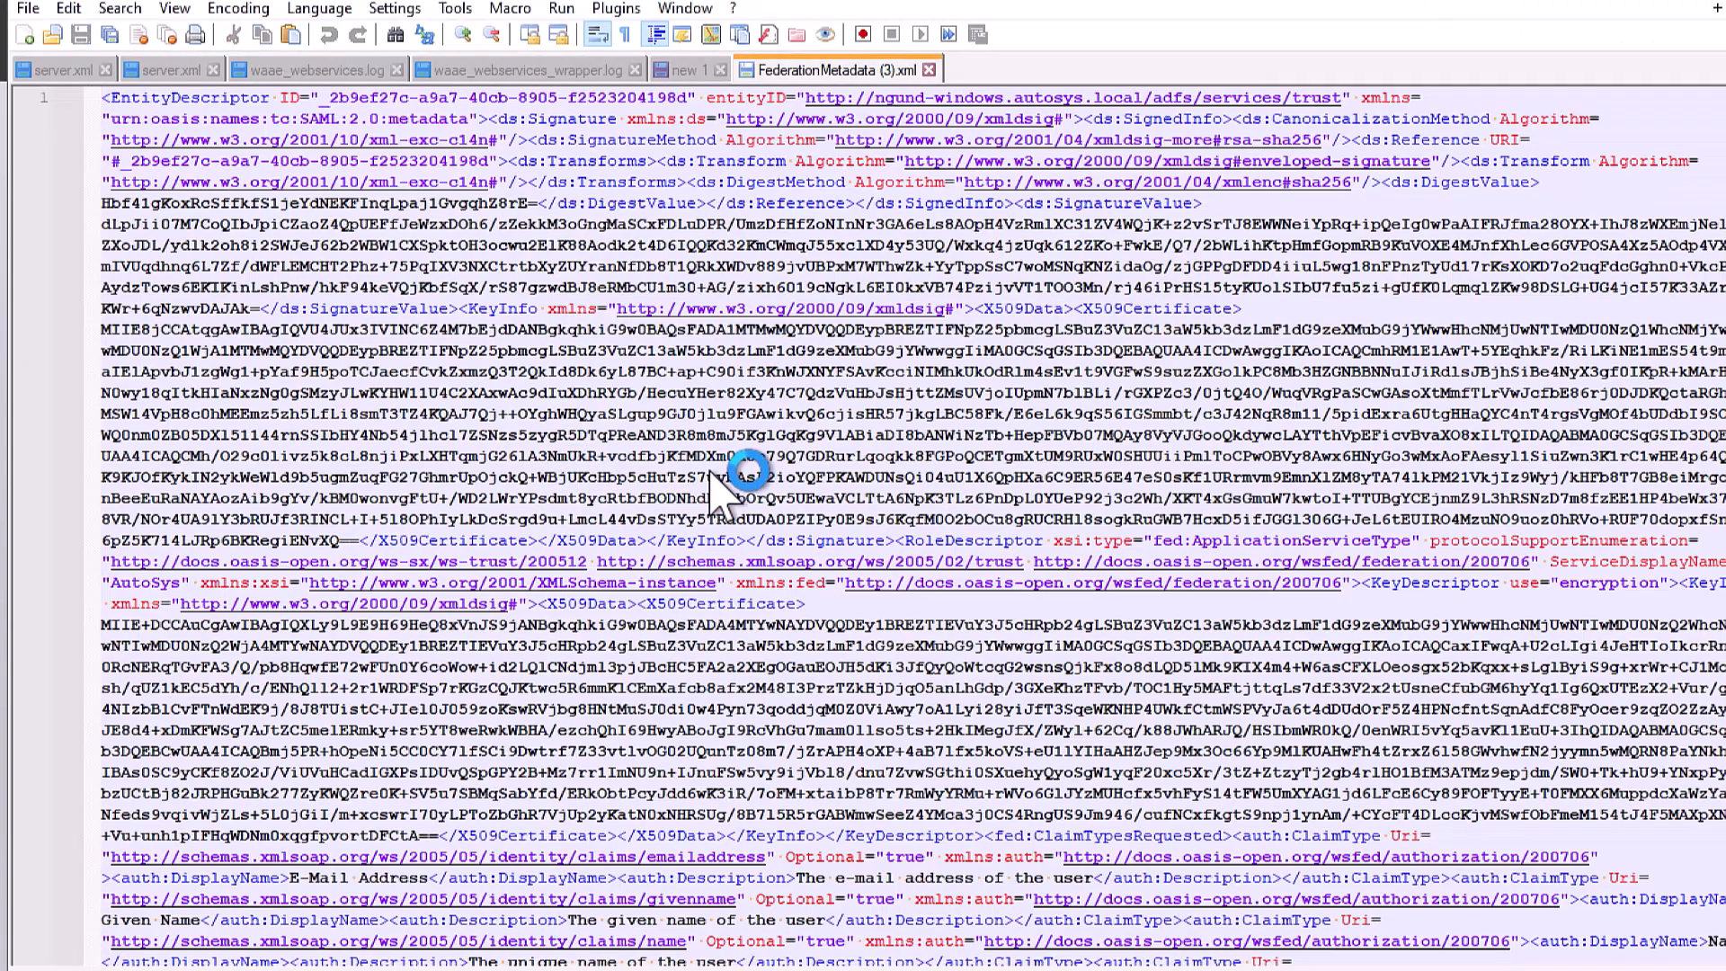
- Copy the entire federation metadata XML from Notepad++ into the AutoSys Idp Metadata field
left_click(719, 455)
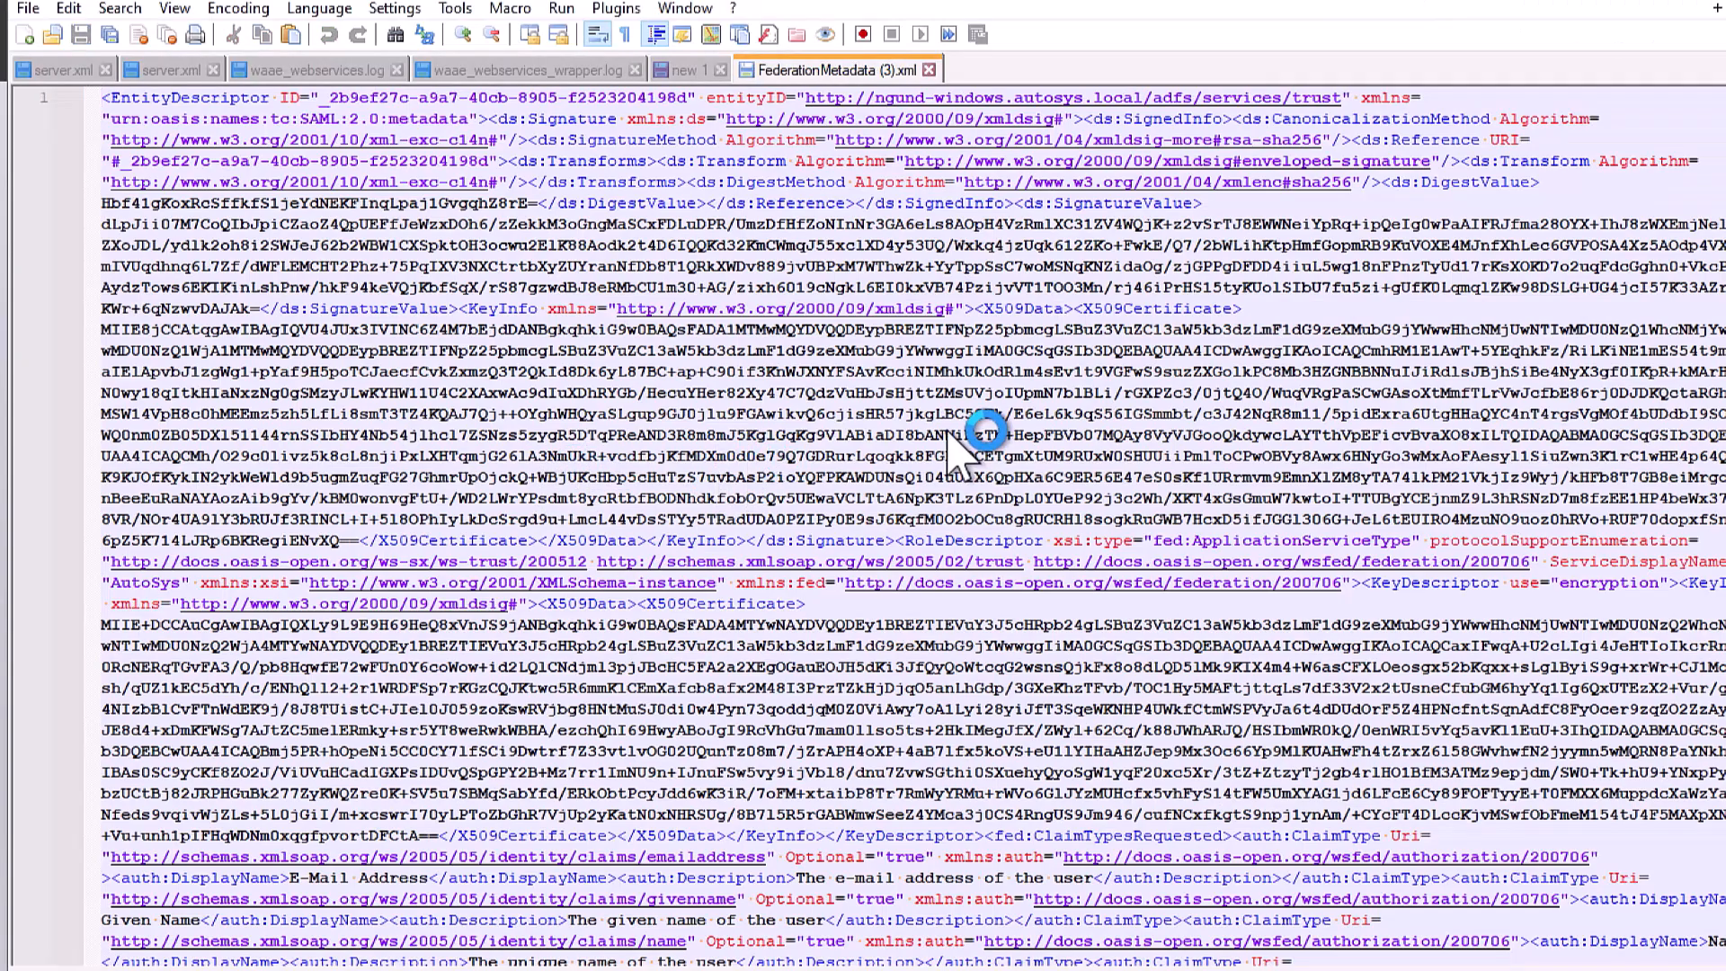
key("ctrl+a")
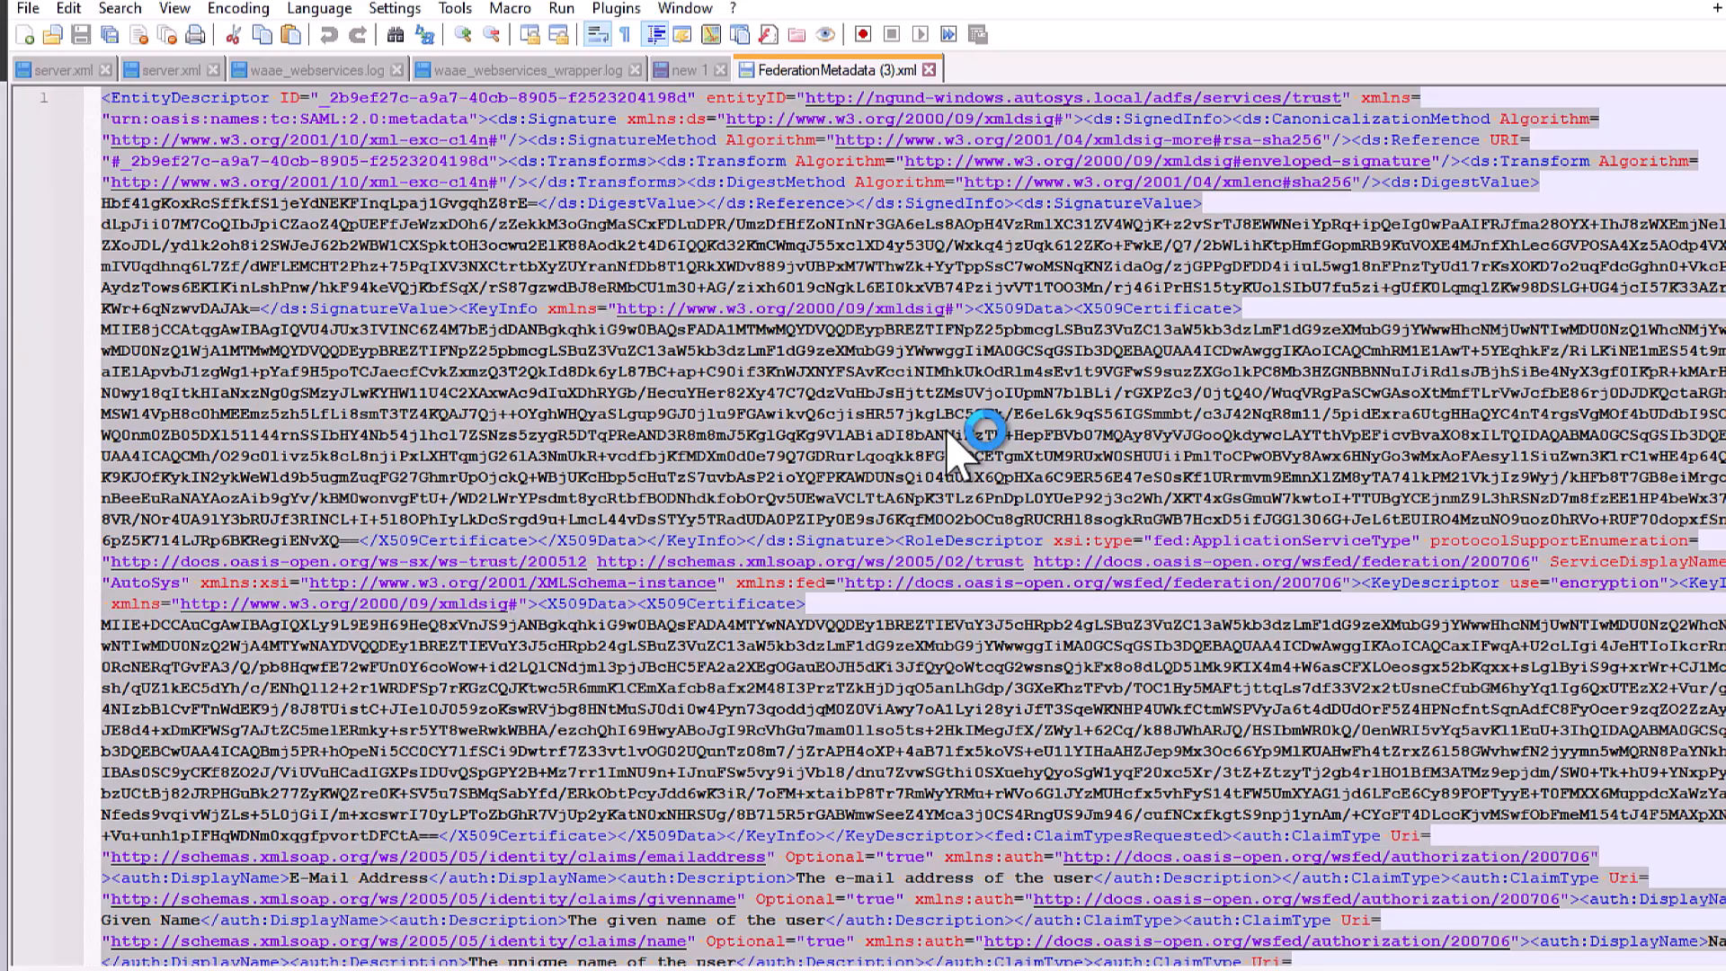
key("alt+Tab")
left_click(635, 557)
key("ctrl+v")
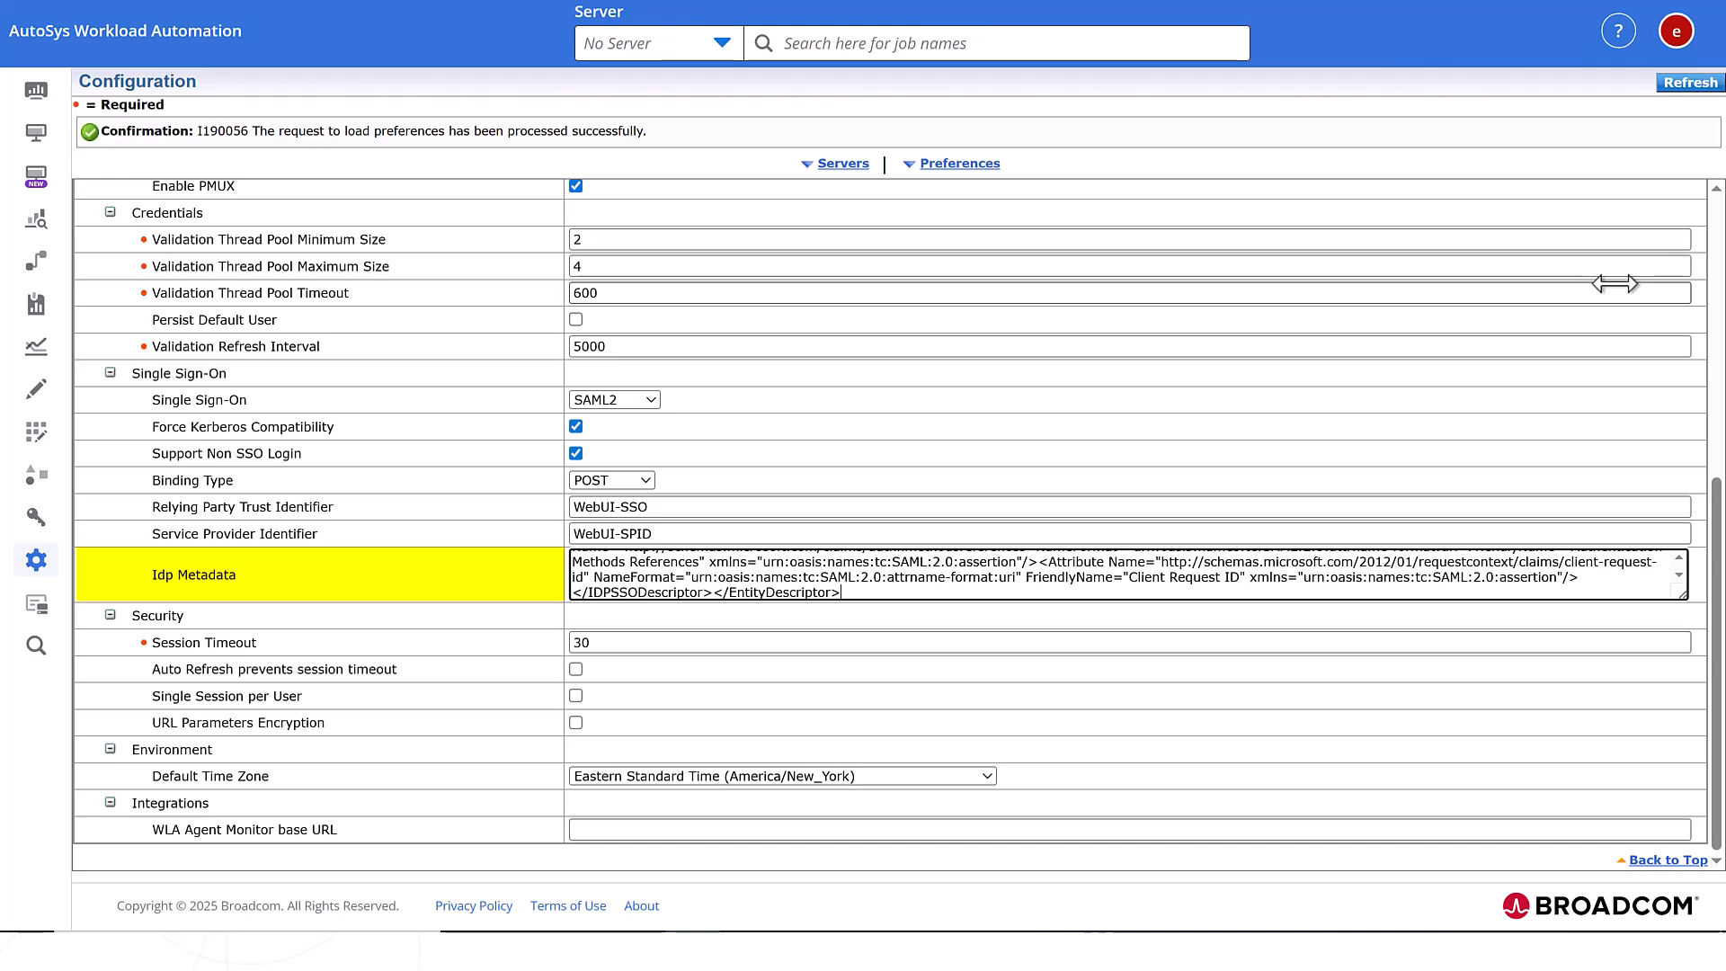
- Save the SAML configuration preferences, then select the whole Idp Metadata value to review it
scroll(1614, 284, "up", 6)
left_click(1613, 407)
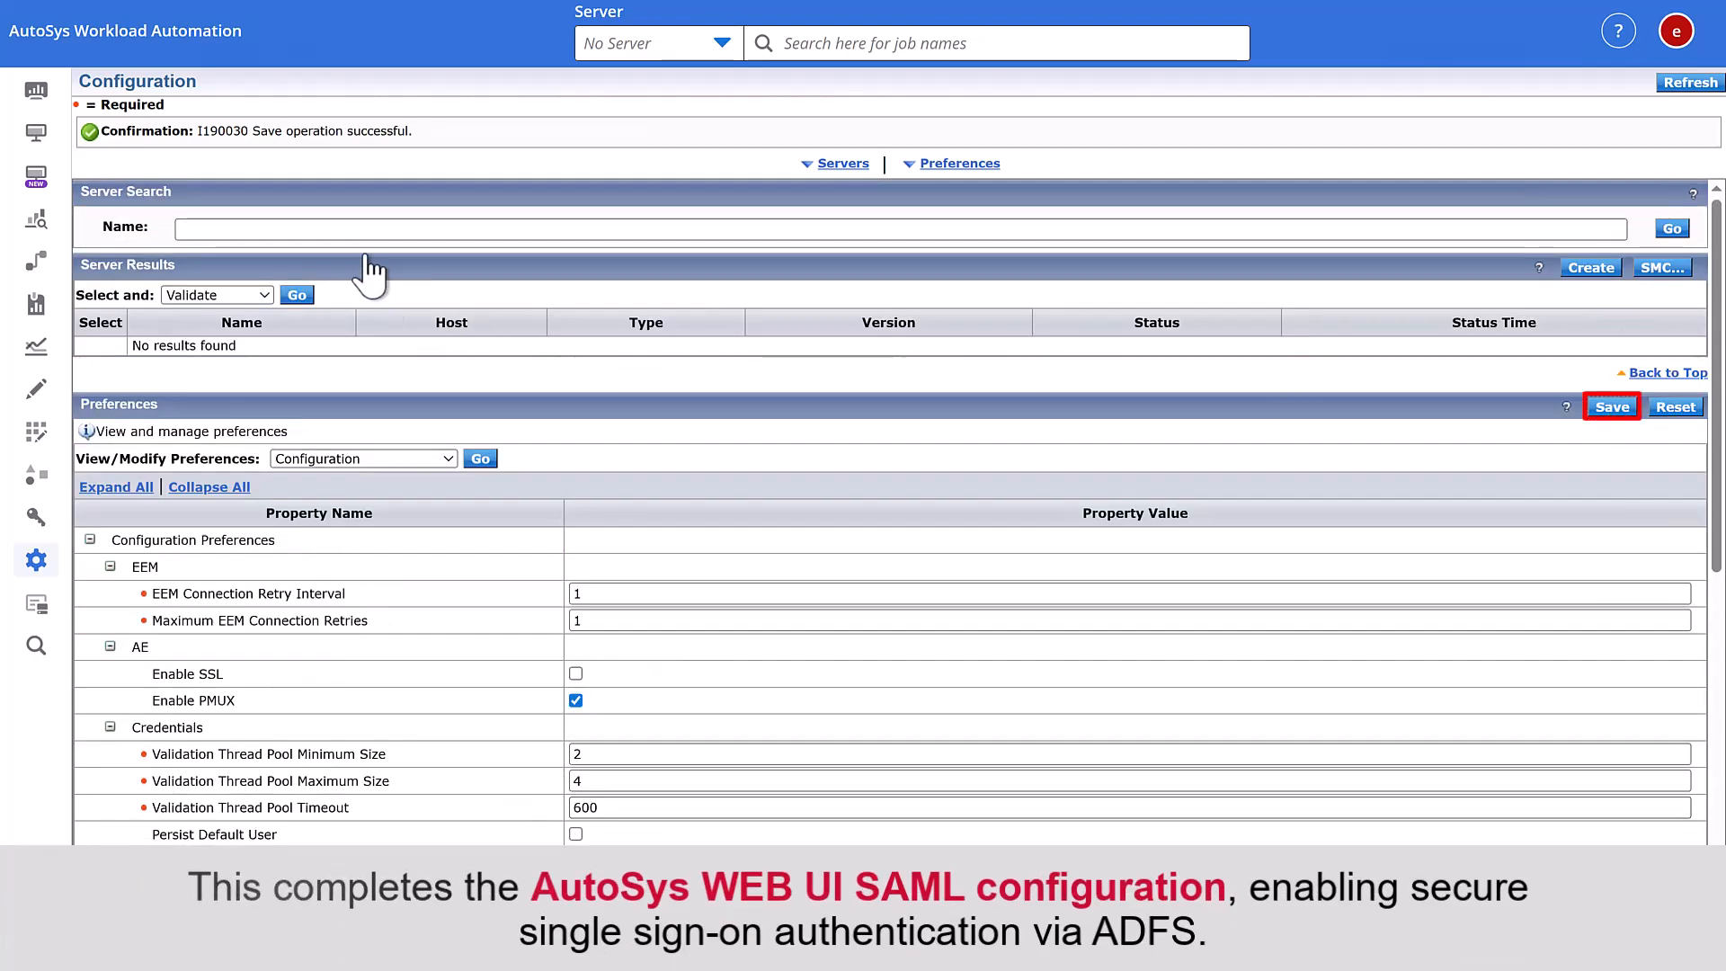
scroll(757, 708, "down", 6)
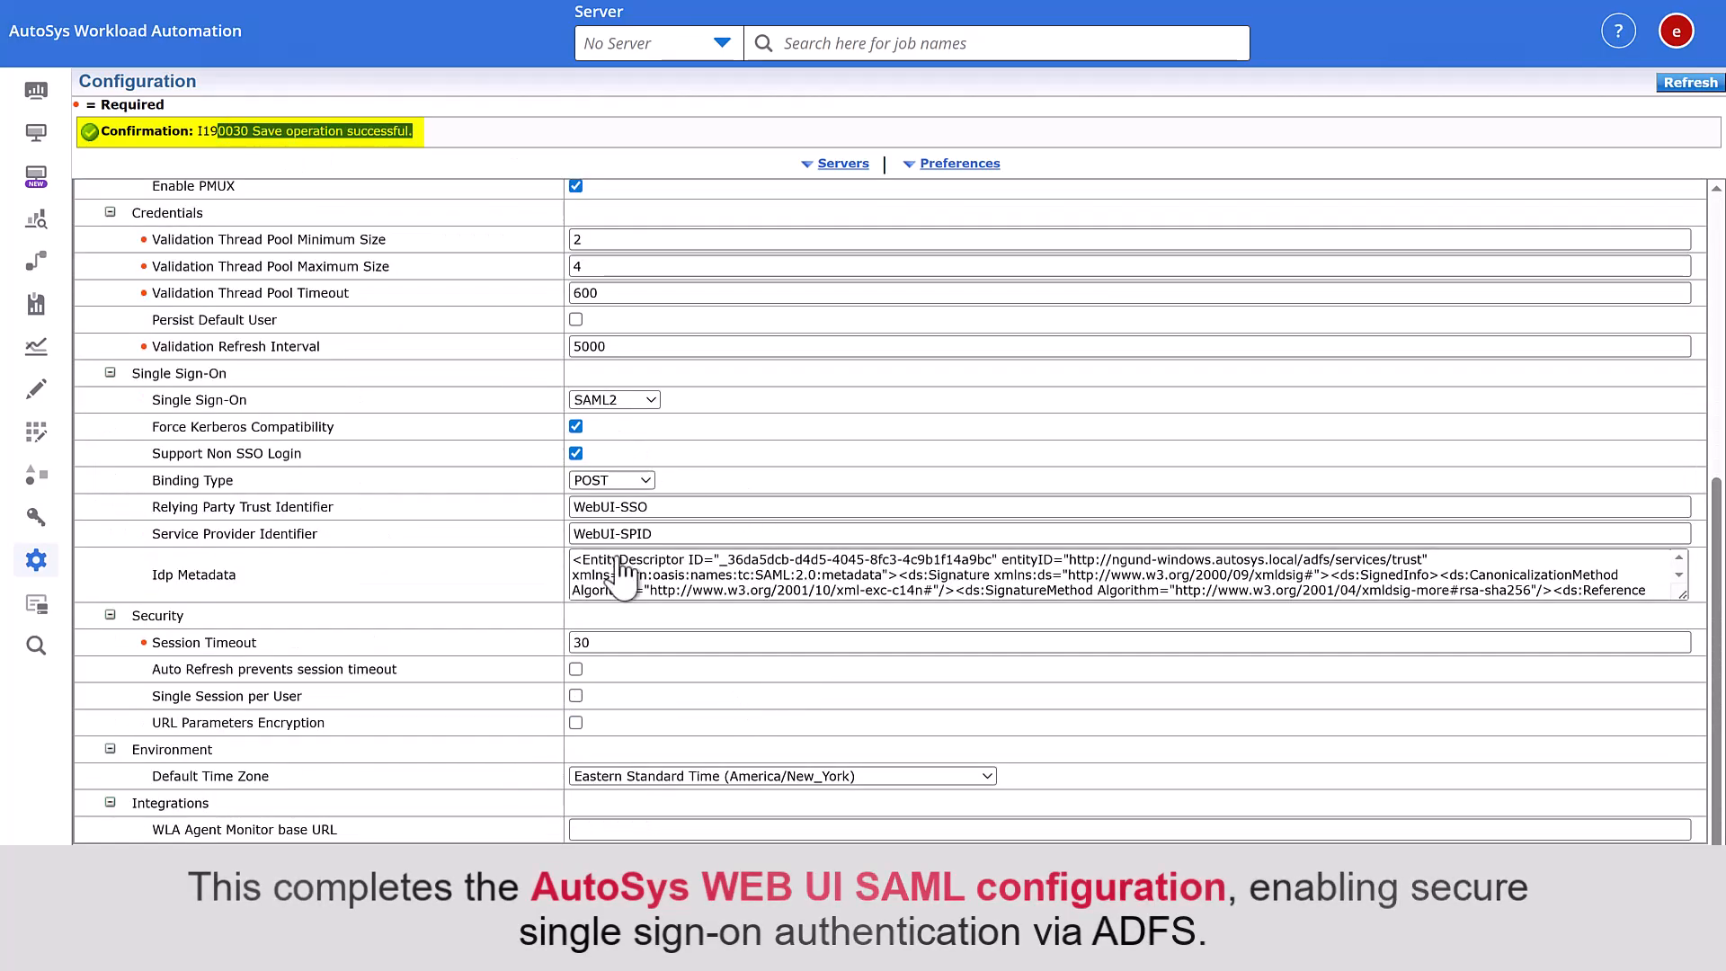
left_click(775, 587)
key("ctrl+a")
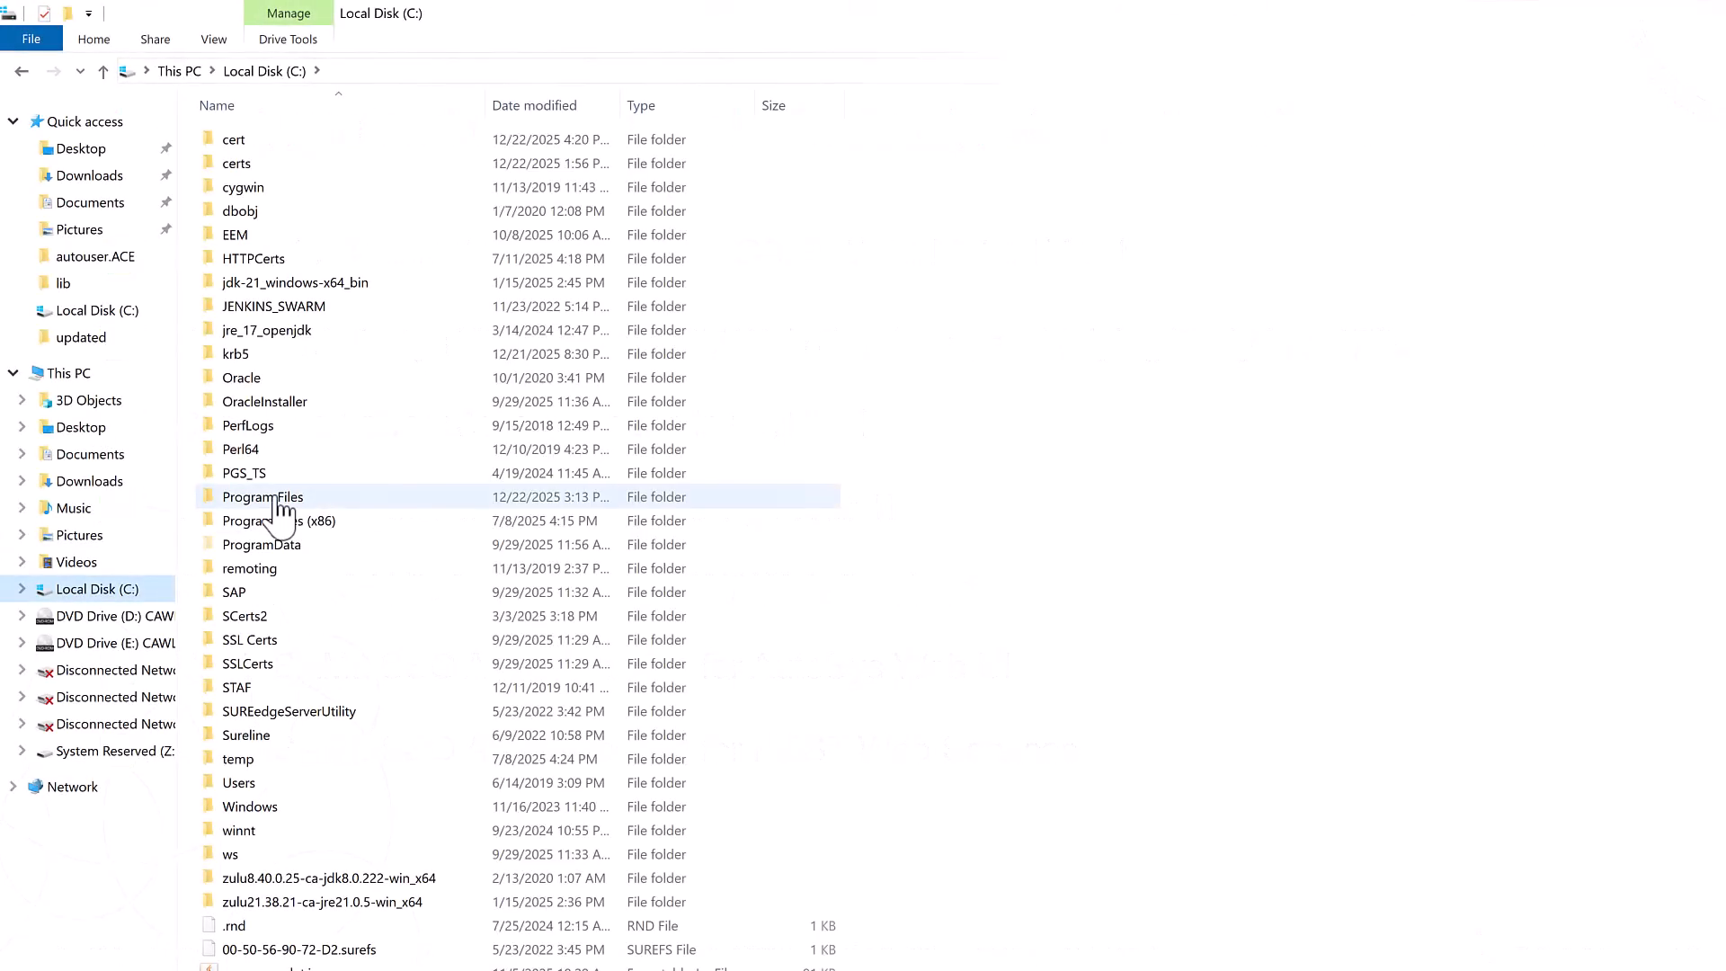
- Browse to C:\Program Files\CA\WorkloadAutomationAE\autouser.ACE and open config.ACE in Notepad++
left_click(274, 499)
double_click(275, 500)
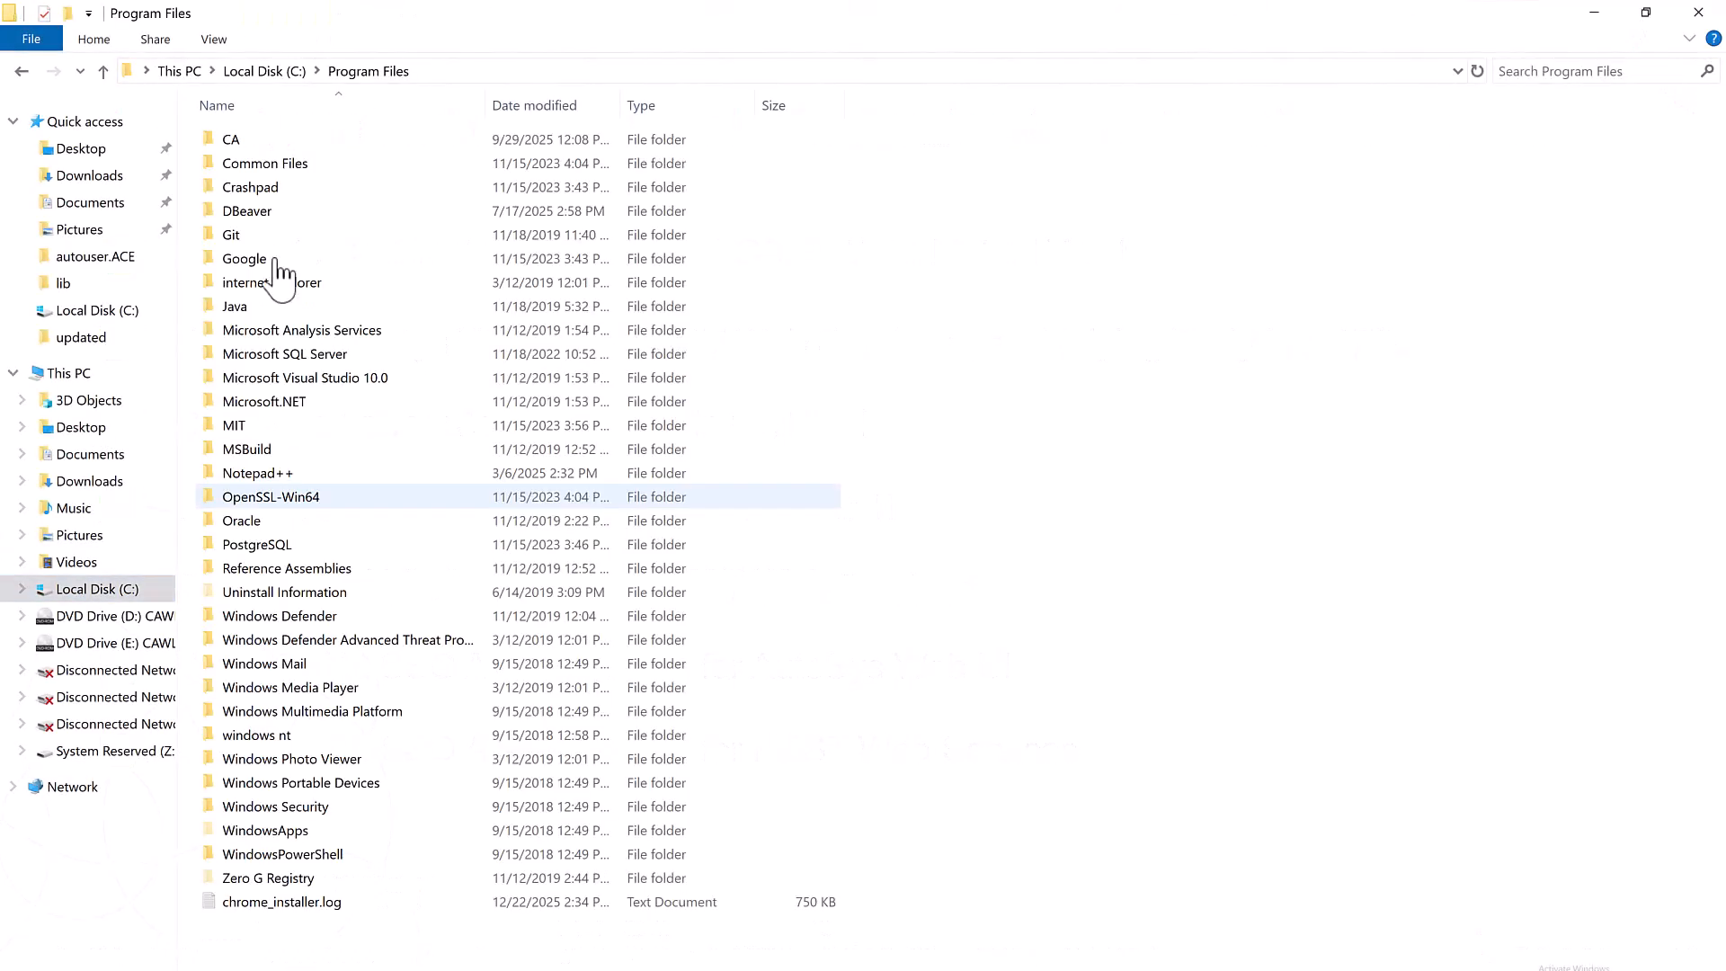
double_click(250, 141)
double_click(270, 187)
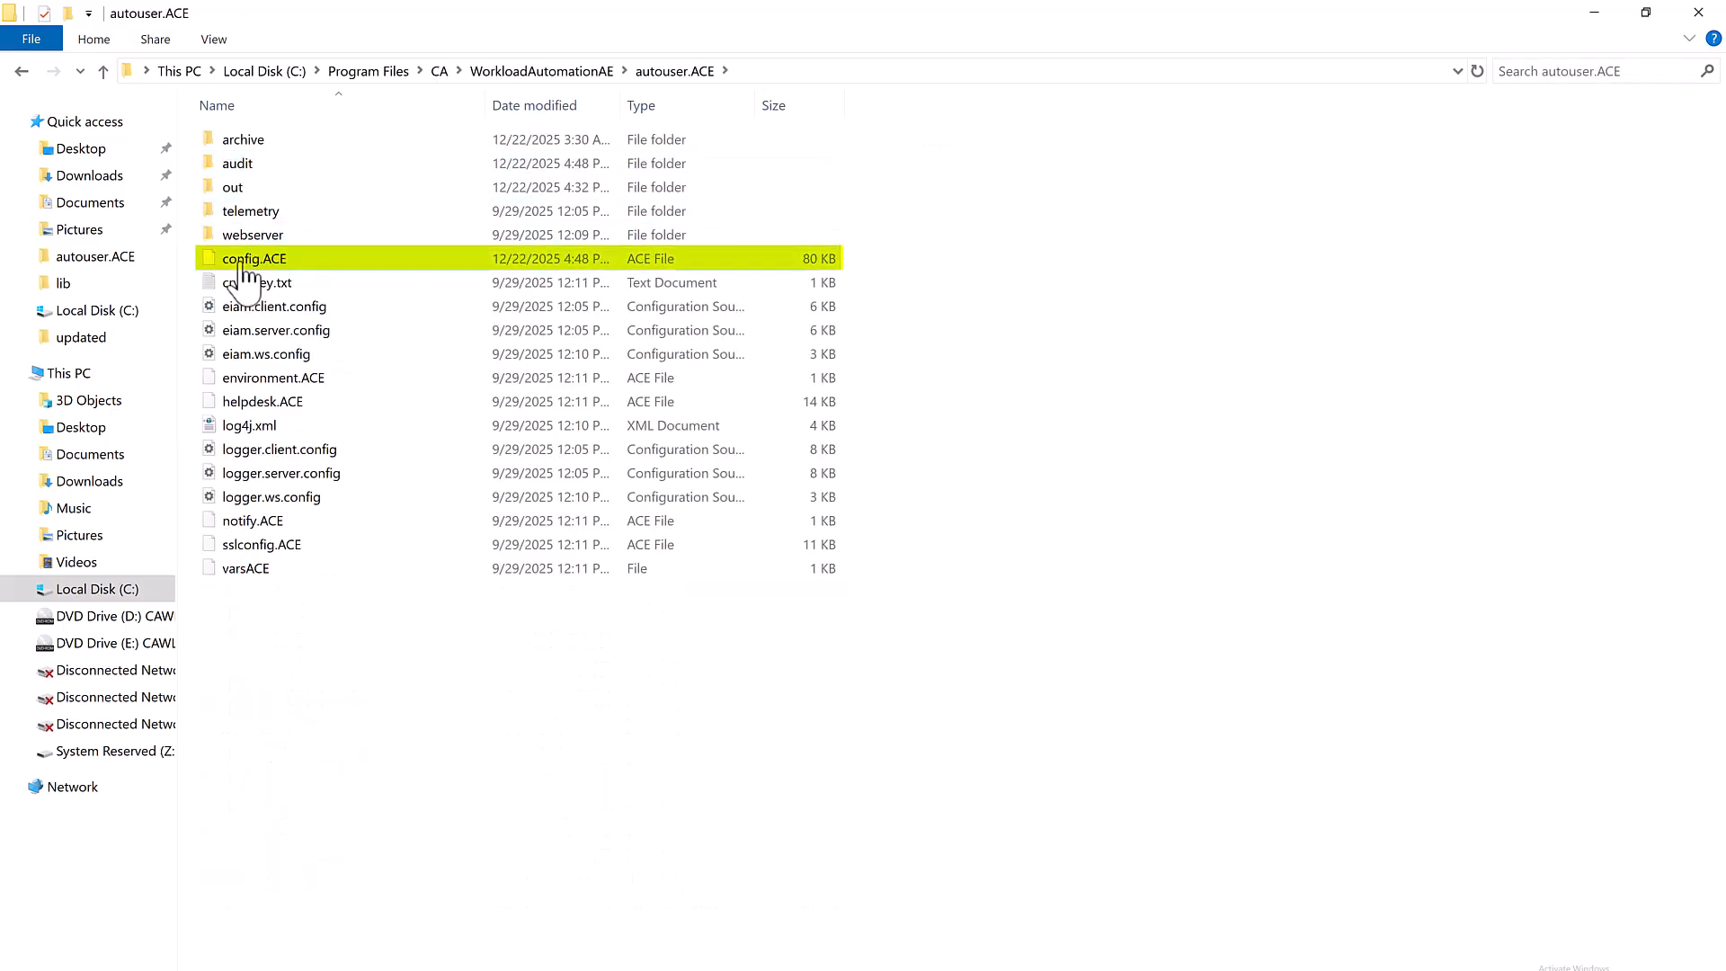
right_click(229, 259)
left_click(292, 302)
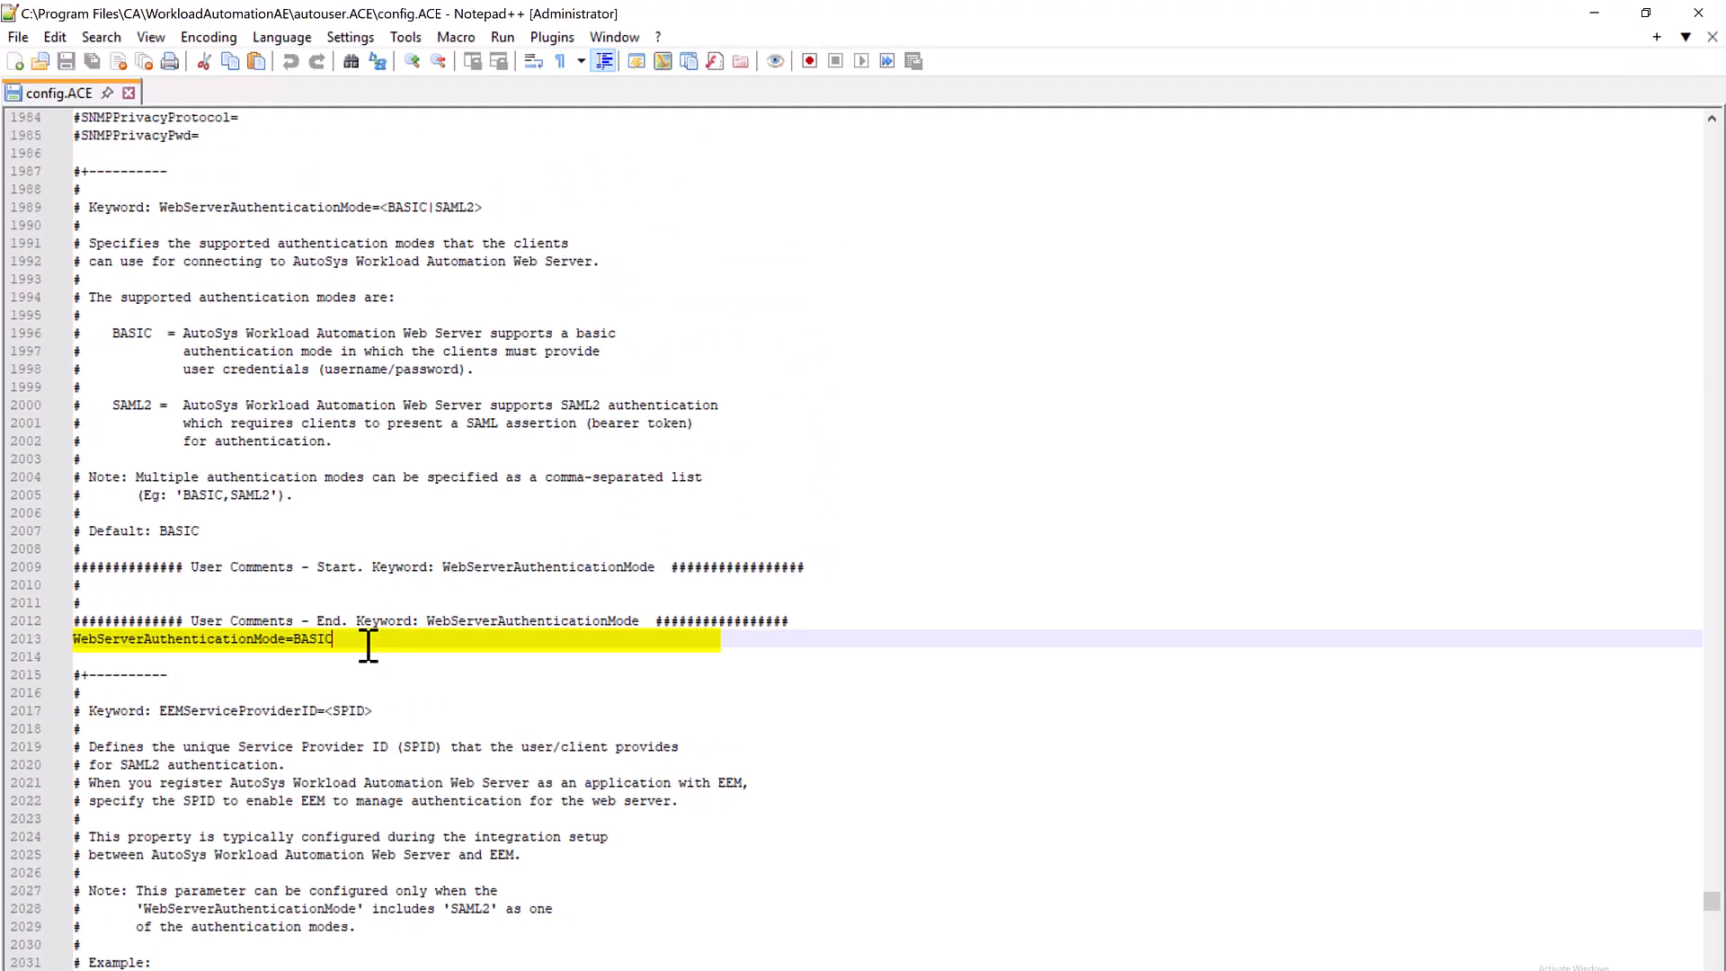
- Set WebServerAuthenticationMode=BASIC,SAML2 and EEMServiceProviderID=WebUI-SPID in config.ACE, then save
type(",S")
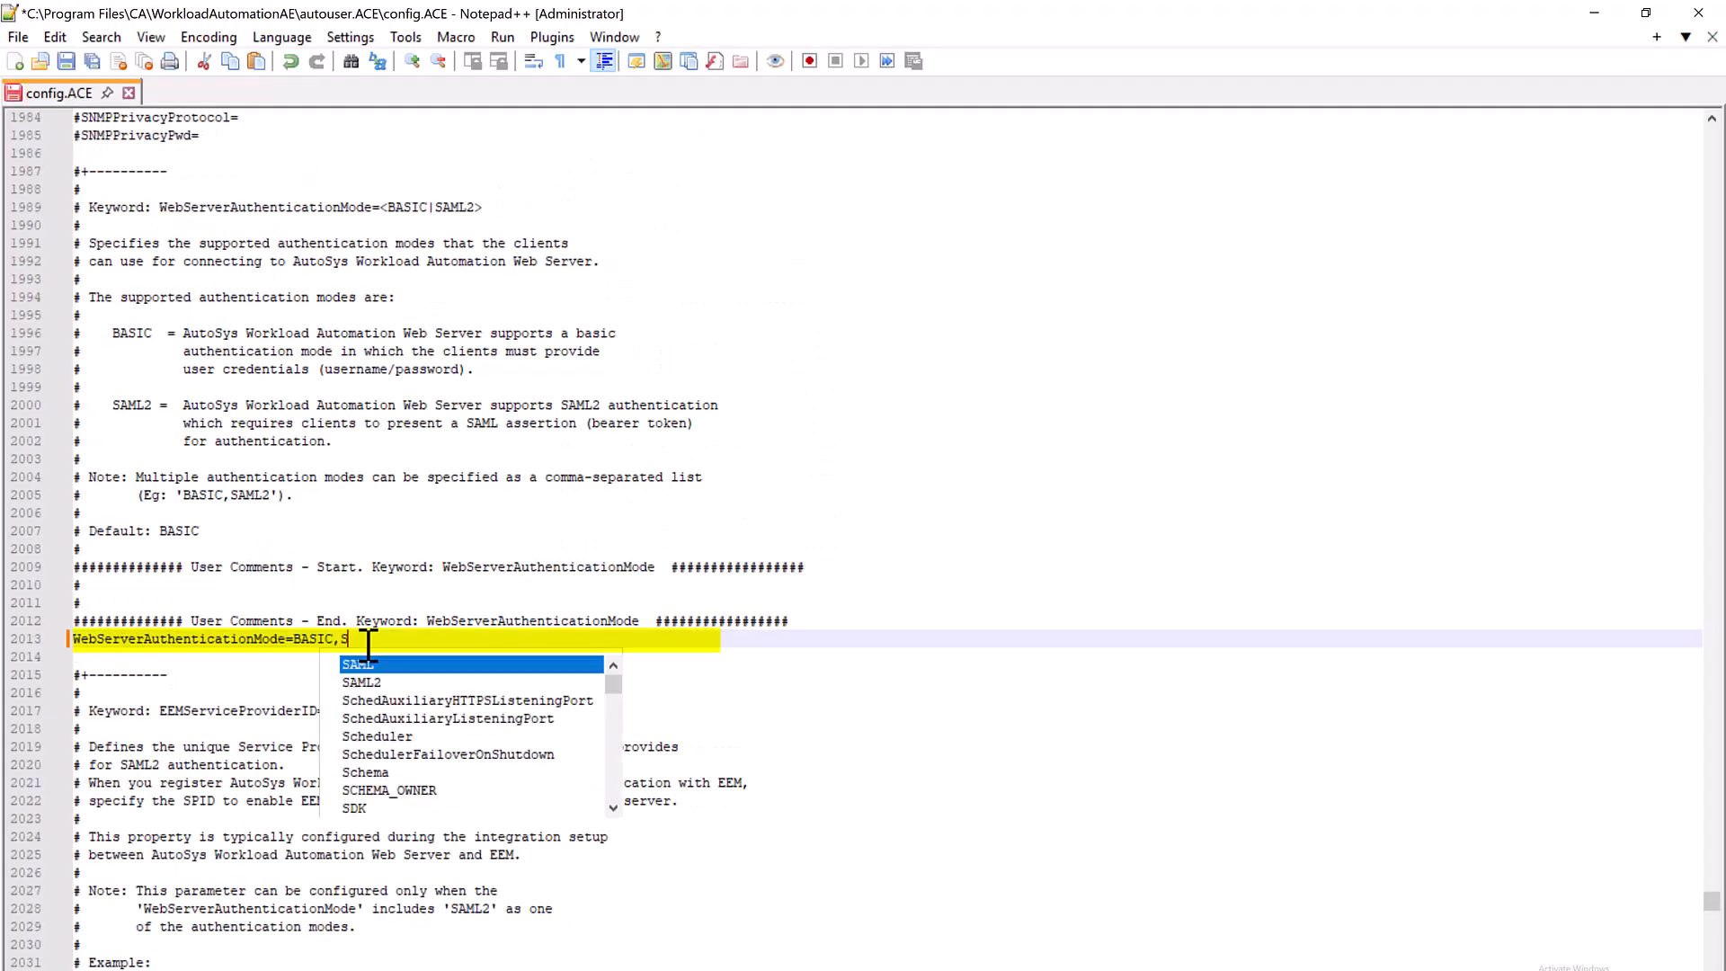
type("AML2")
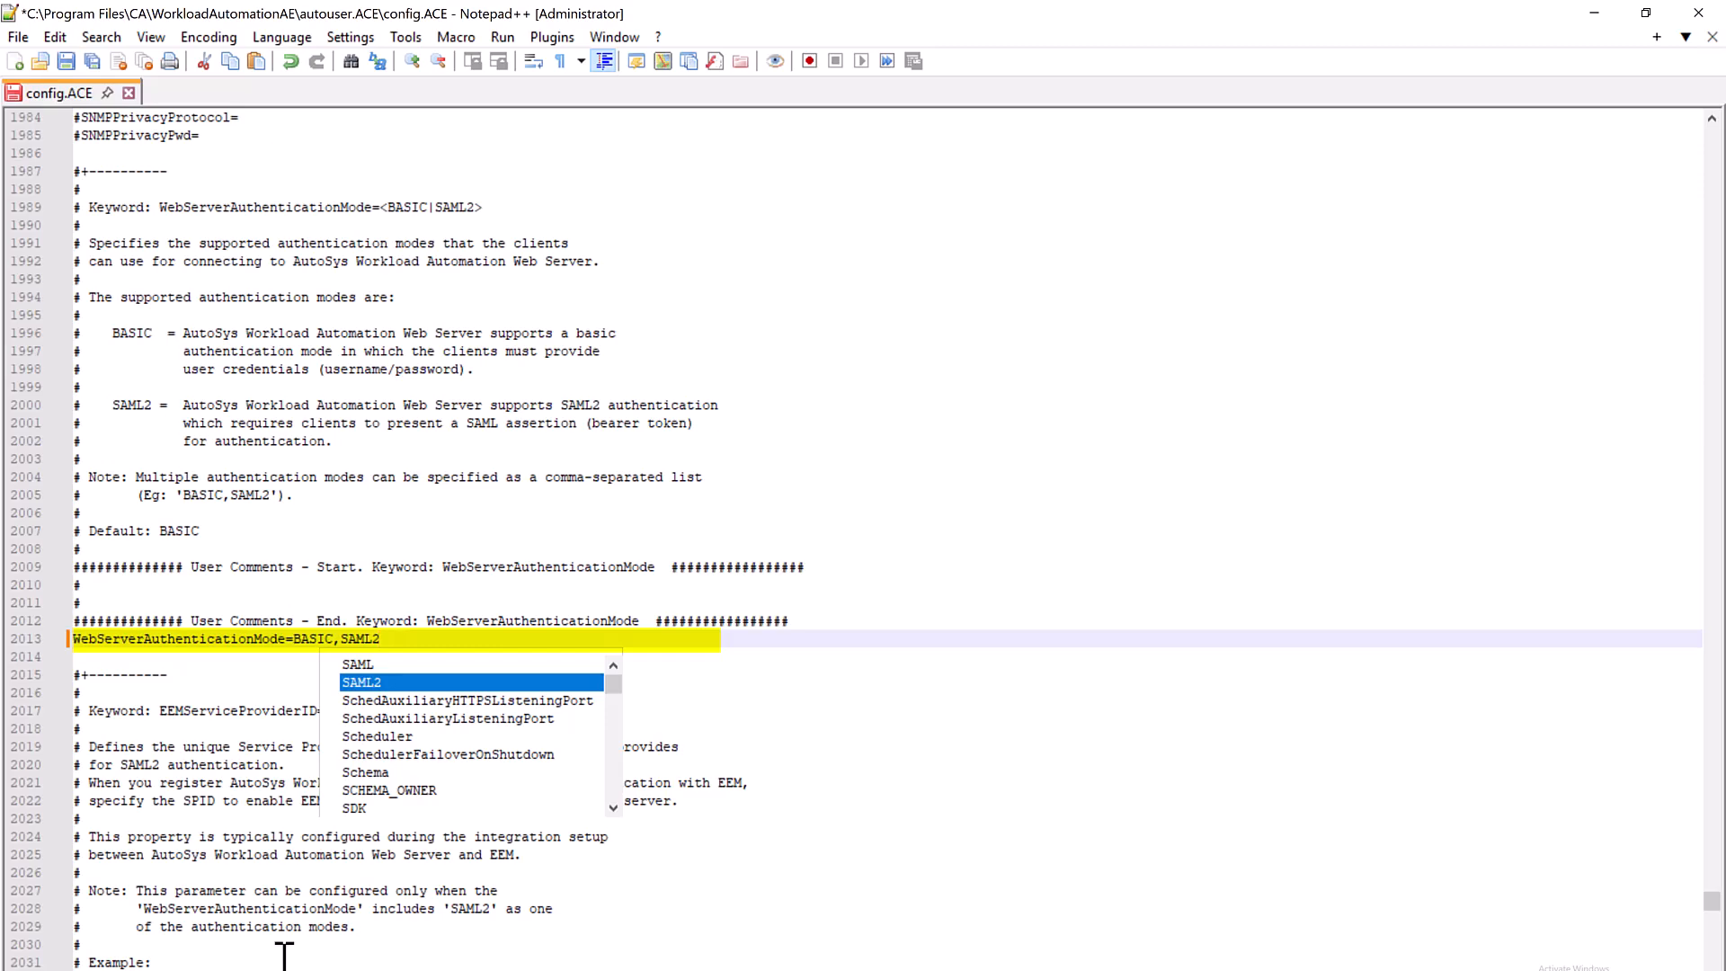
key("Escape")
left_click(284, 958)
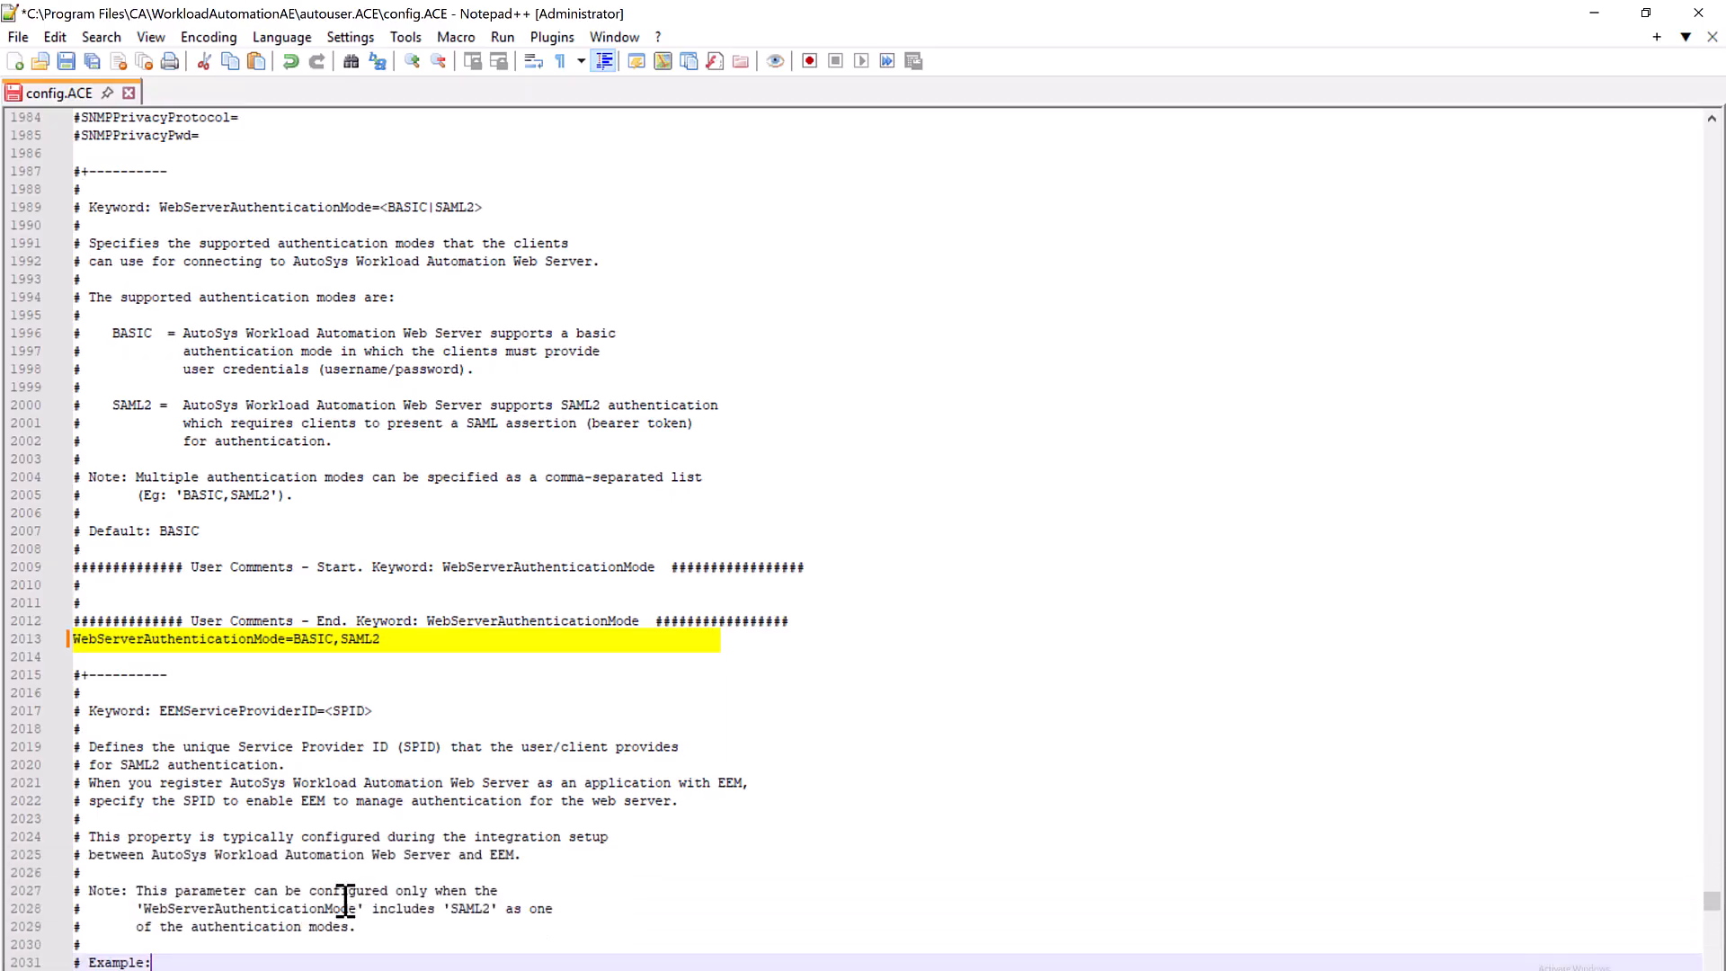
scroll(323, 854, "down", 5)
left_click(296, 817)
type("Web")
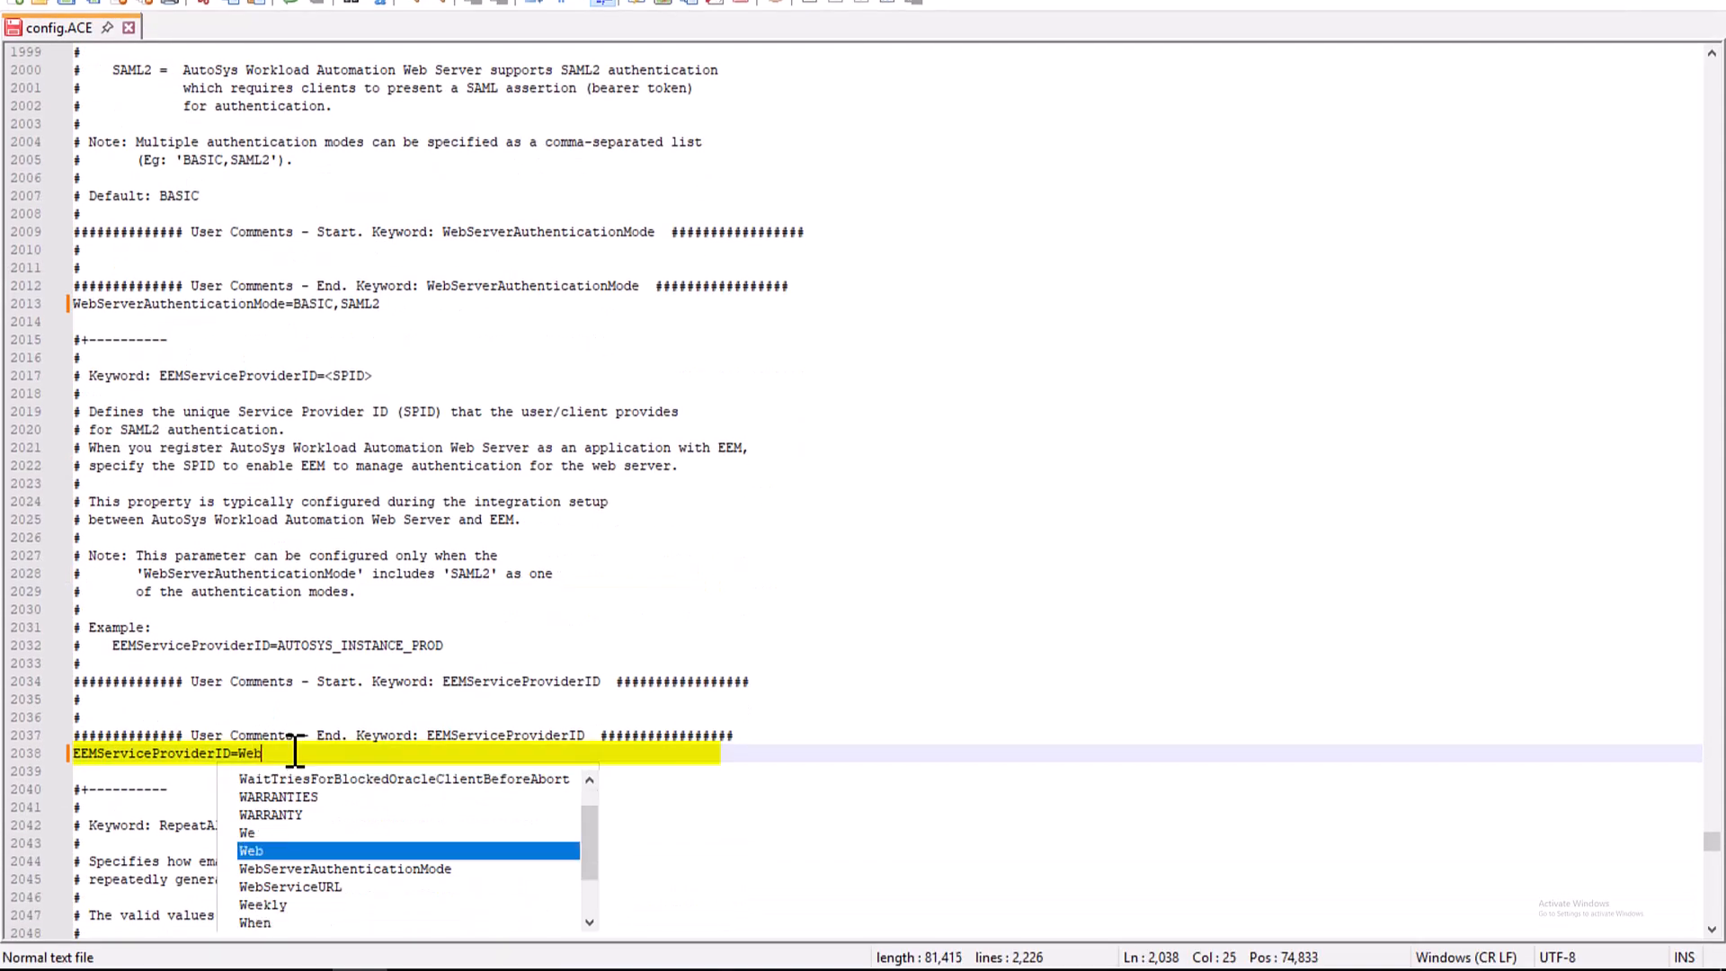
type("UI")
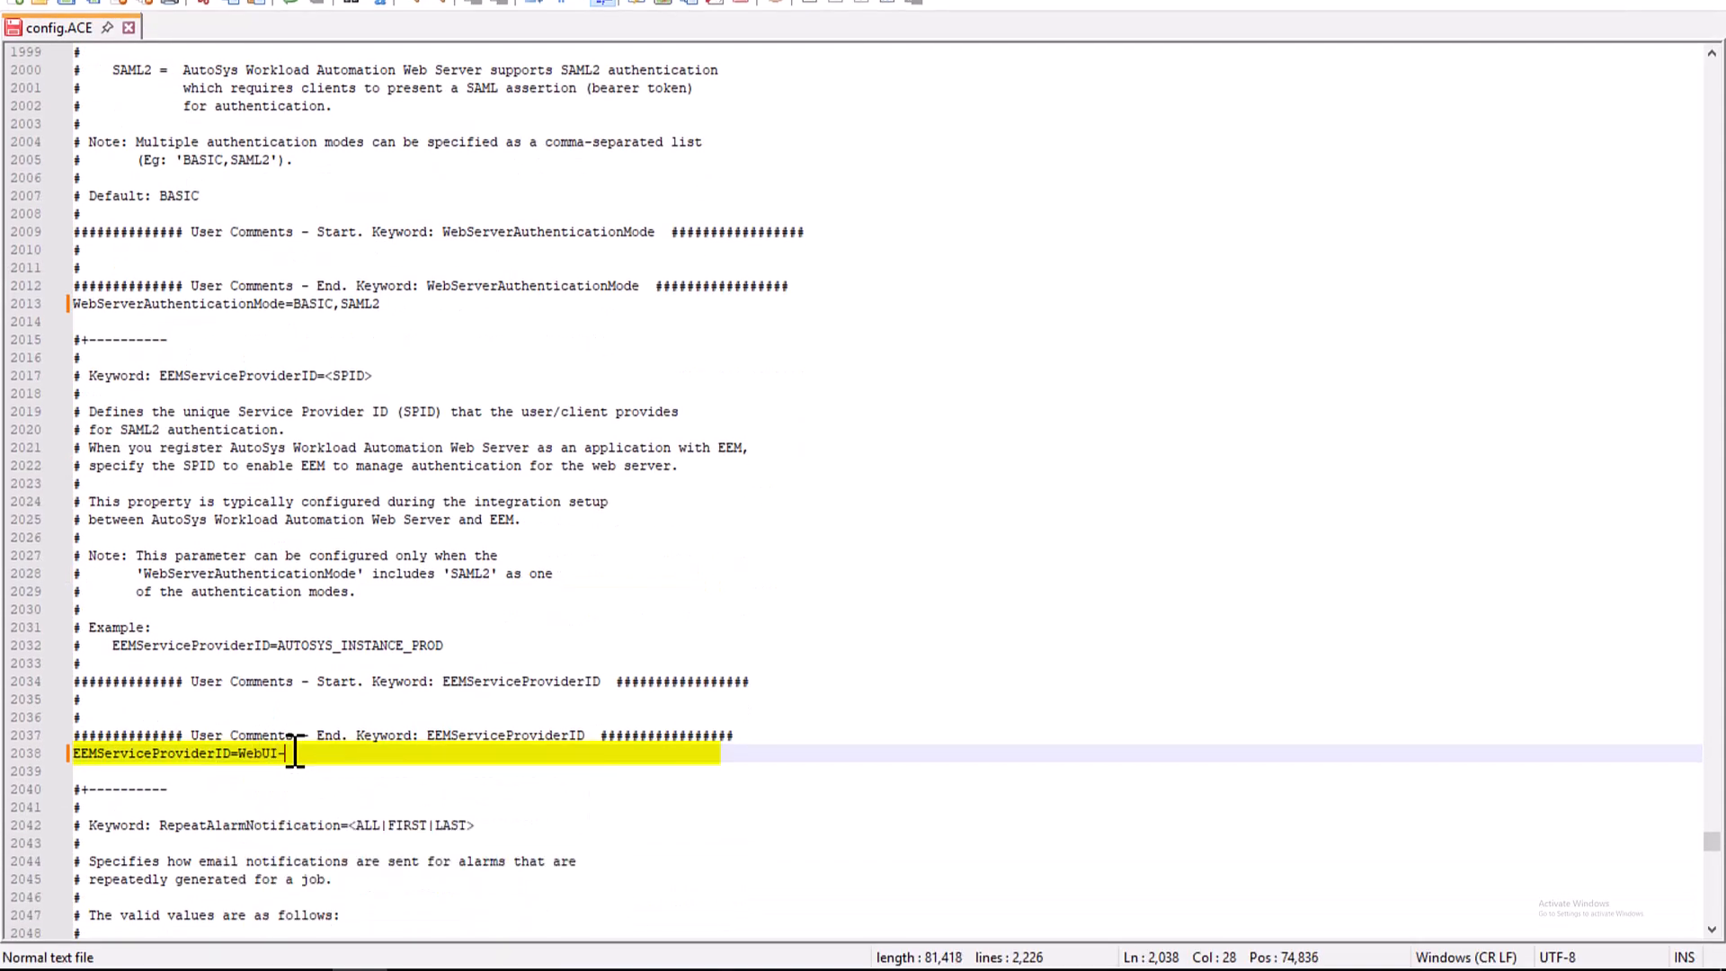
type("-SPID")
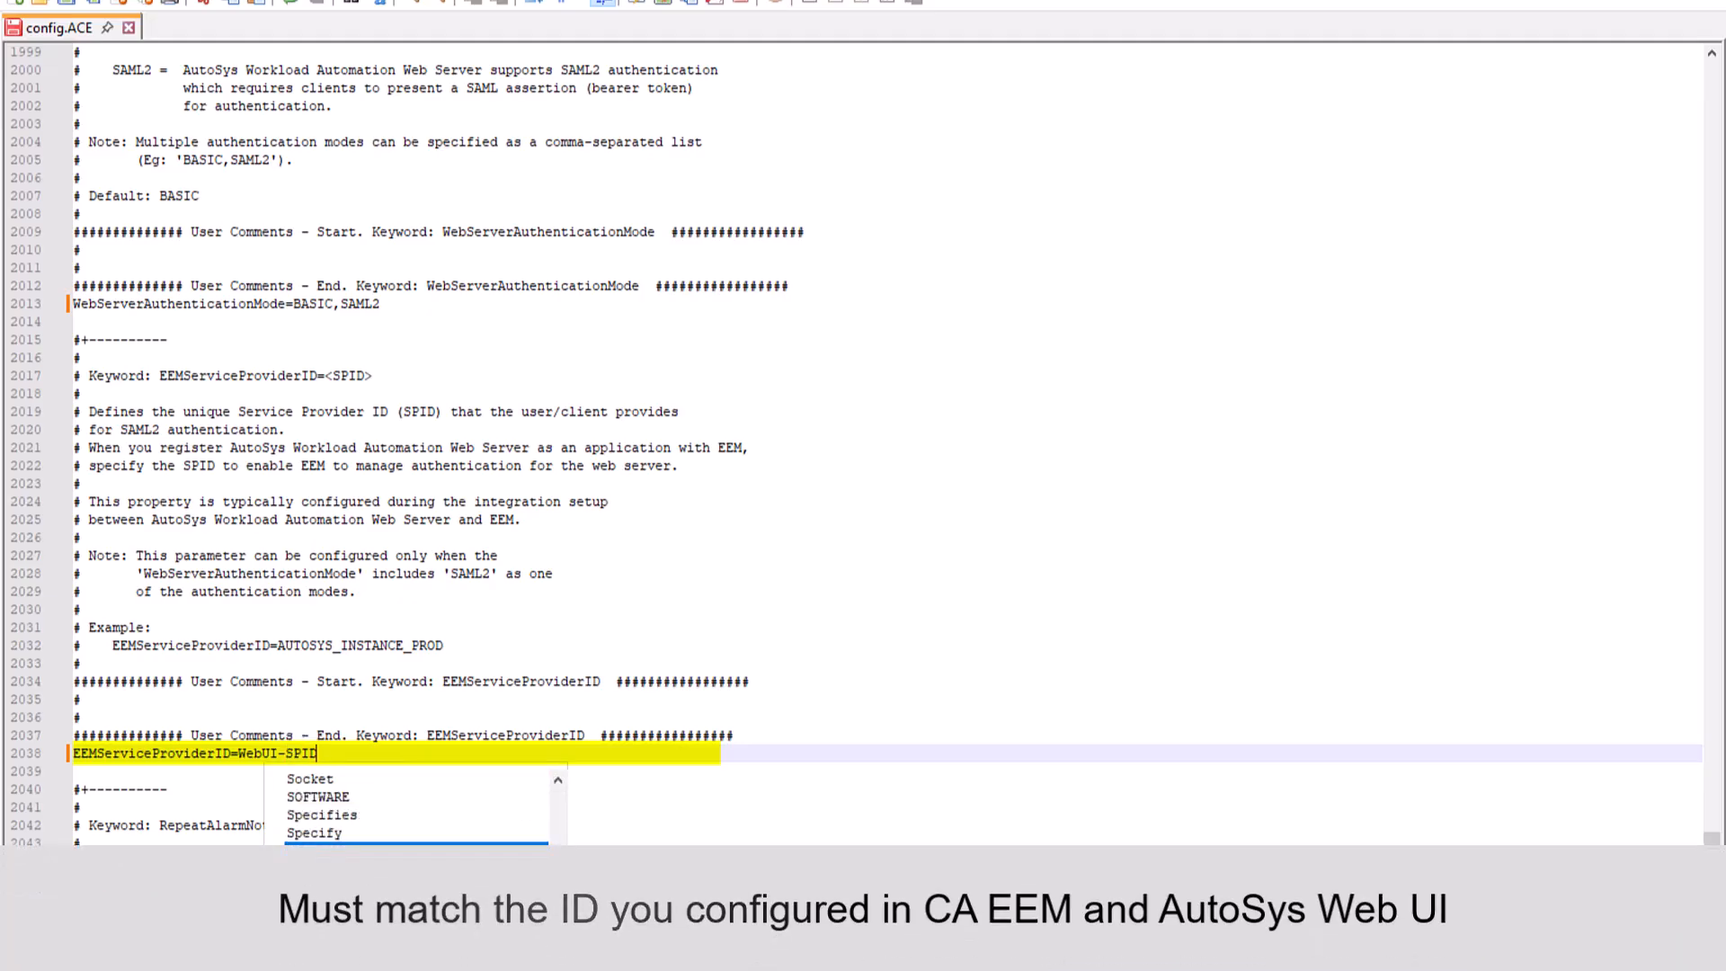
key("ctrl+s")
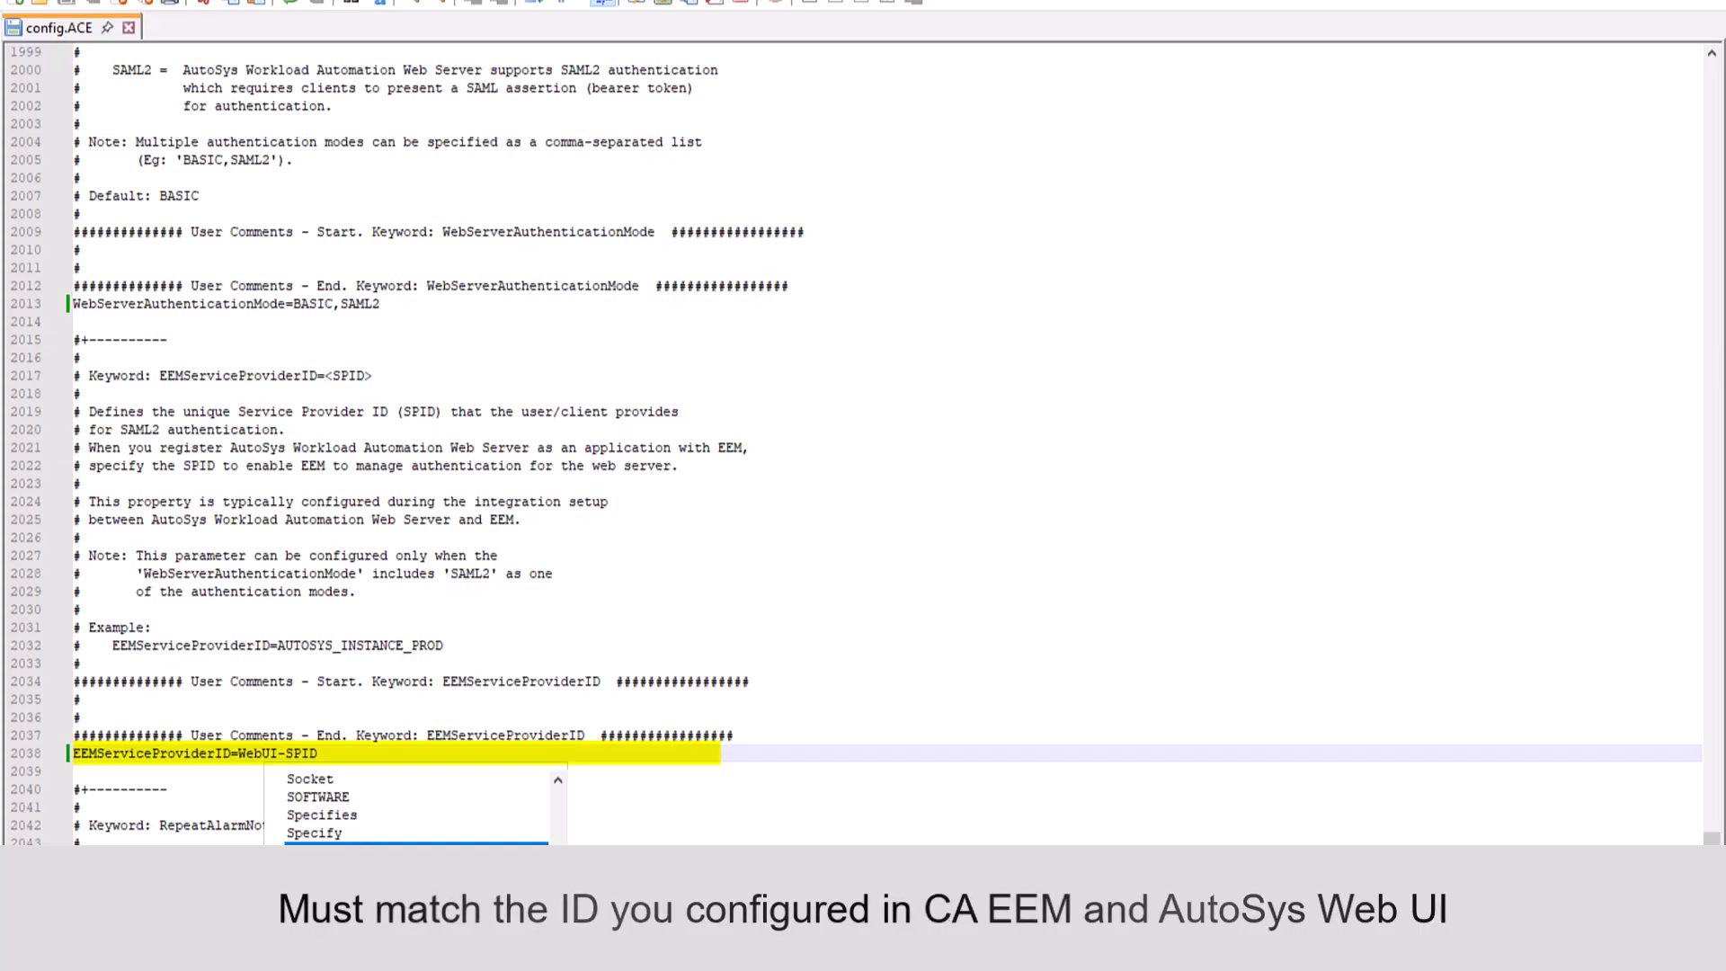
- Restart the CA Workload Automation AE Web Server (ACE) service from the Services console
key("super")
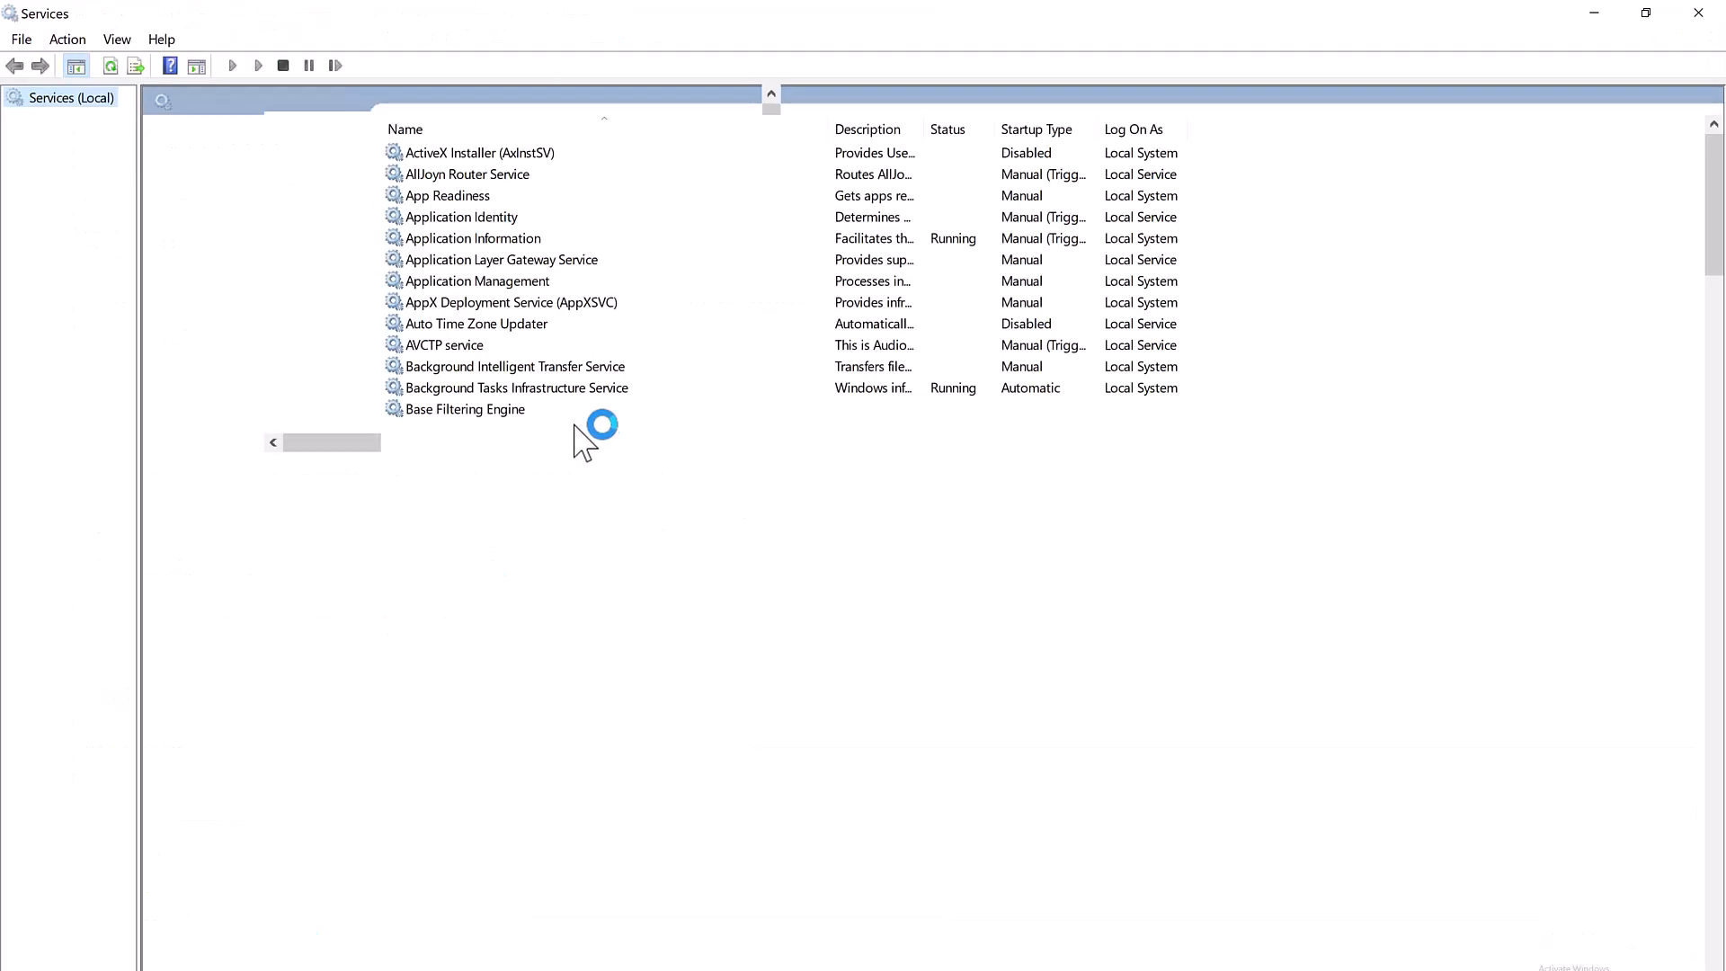
left_click(586, 580)
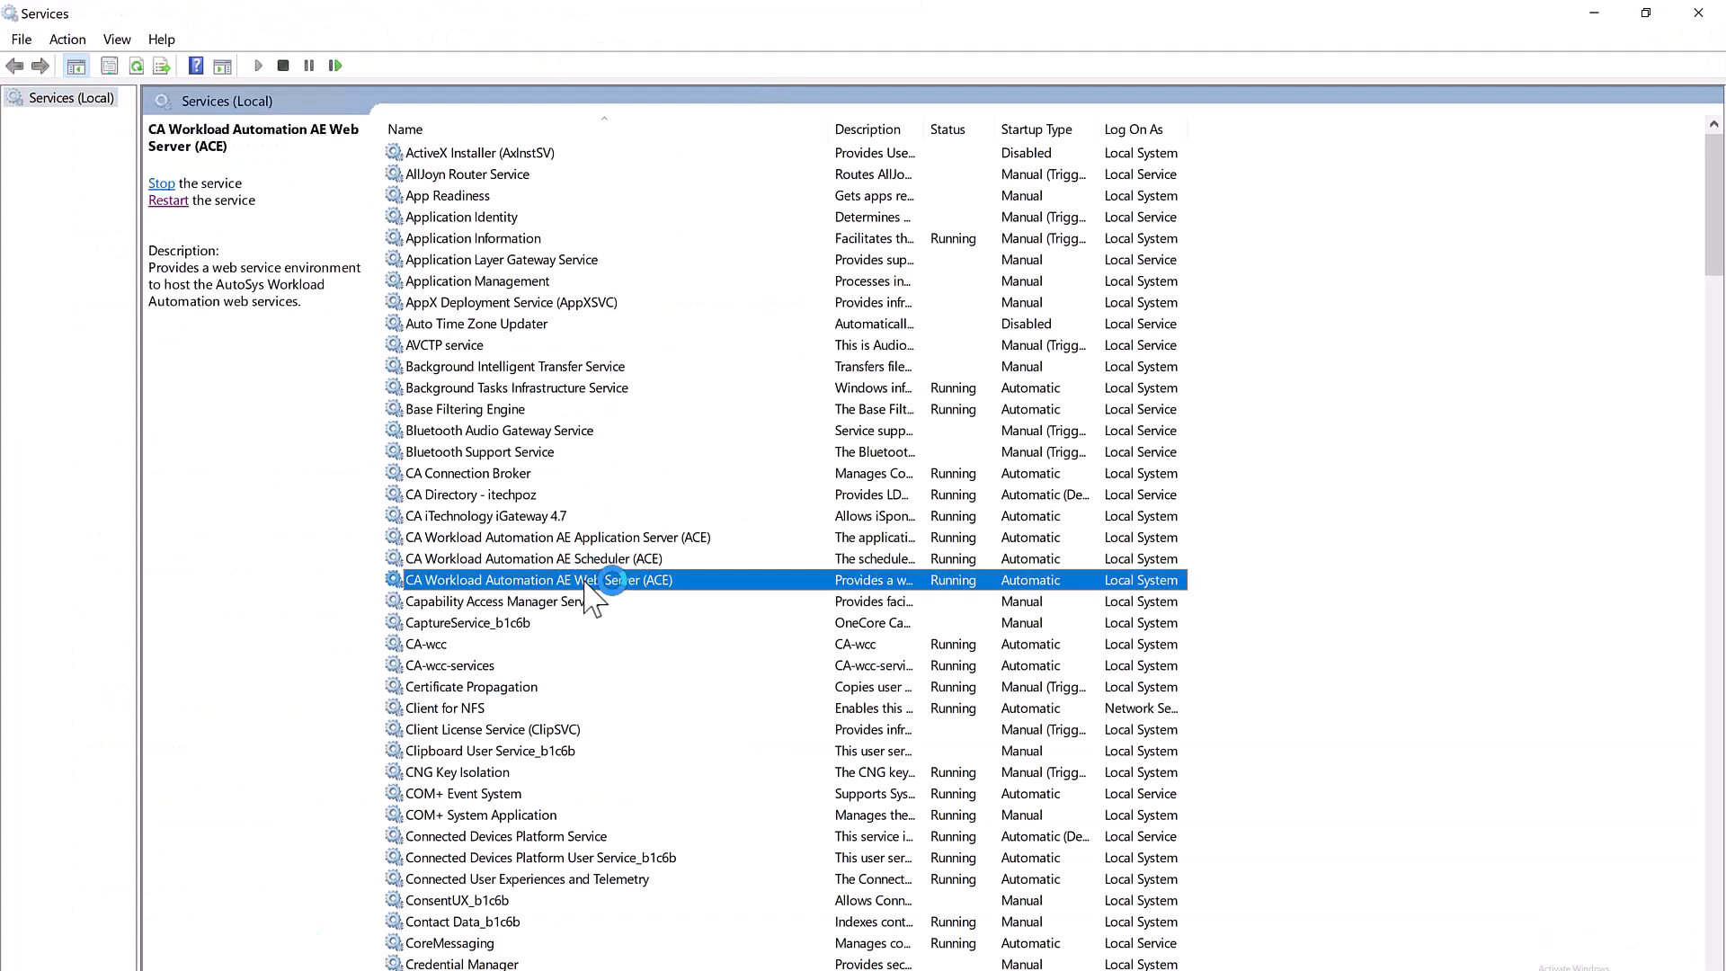
right_click(585, 581)
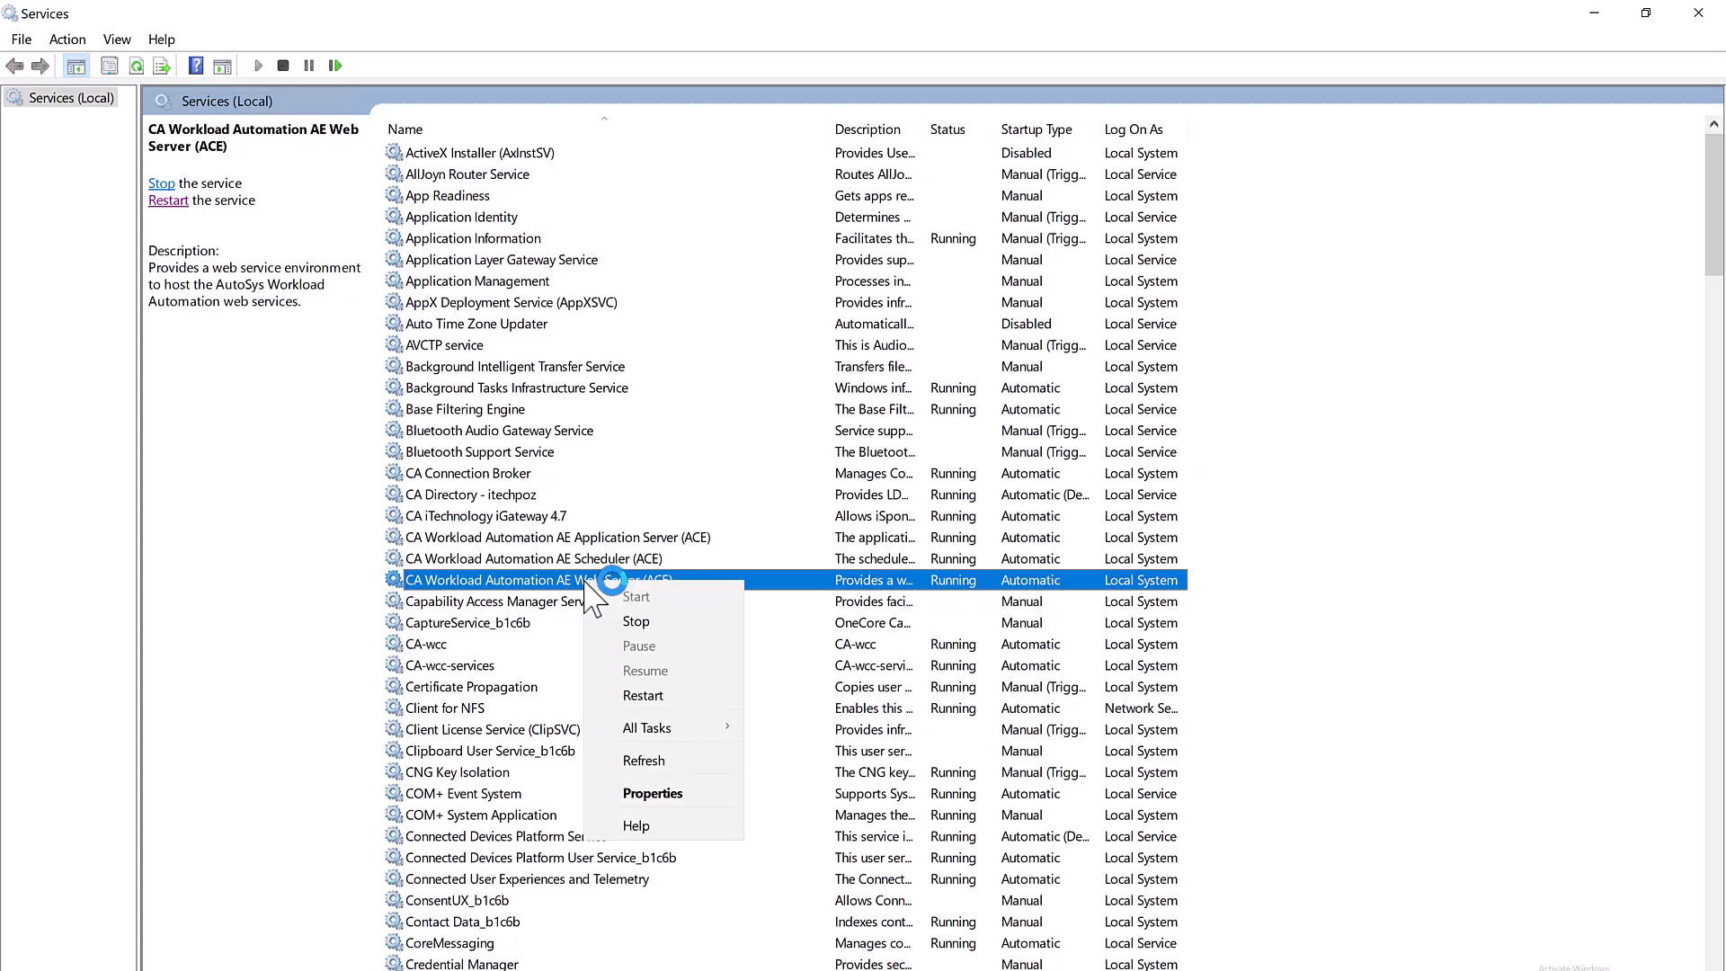
left_click(648, 697)
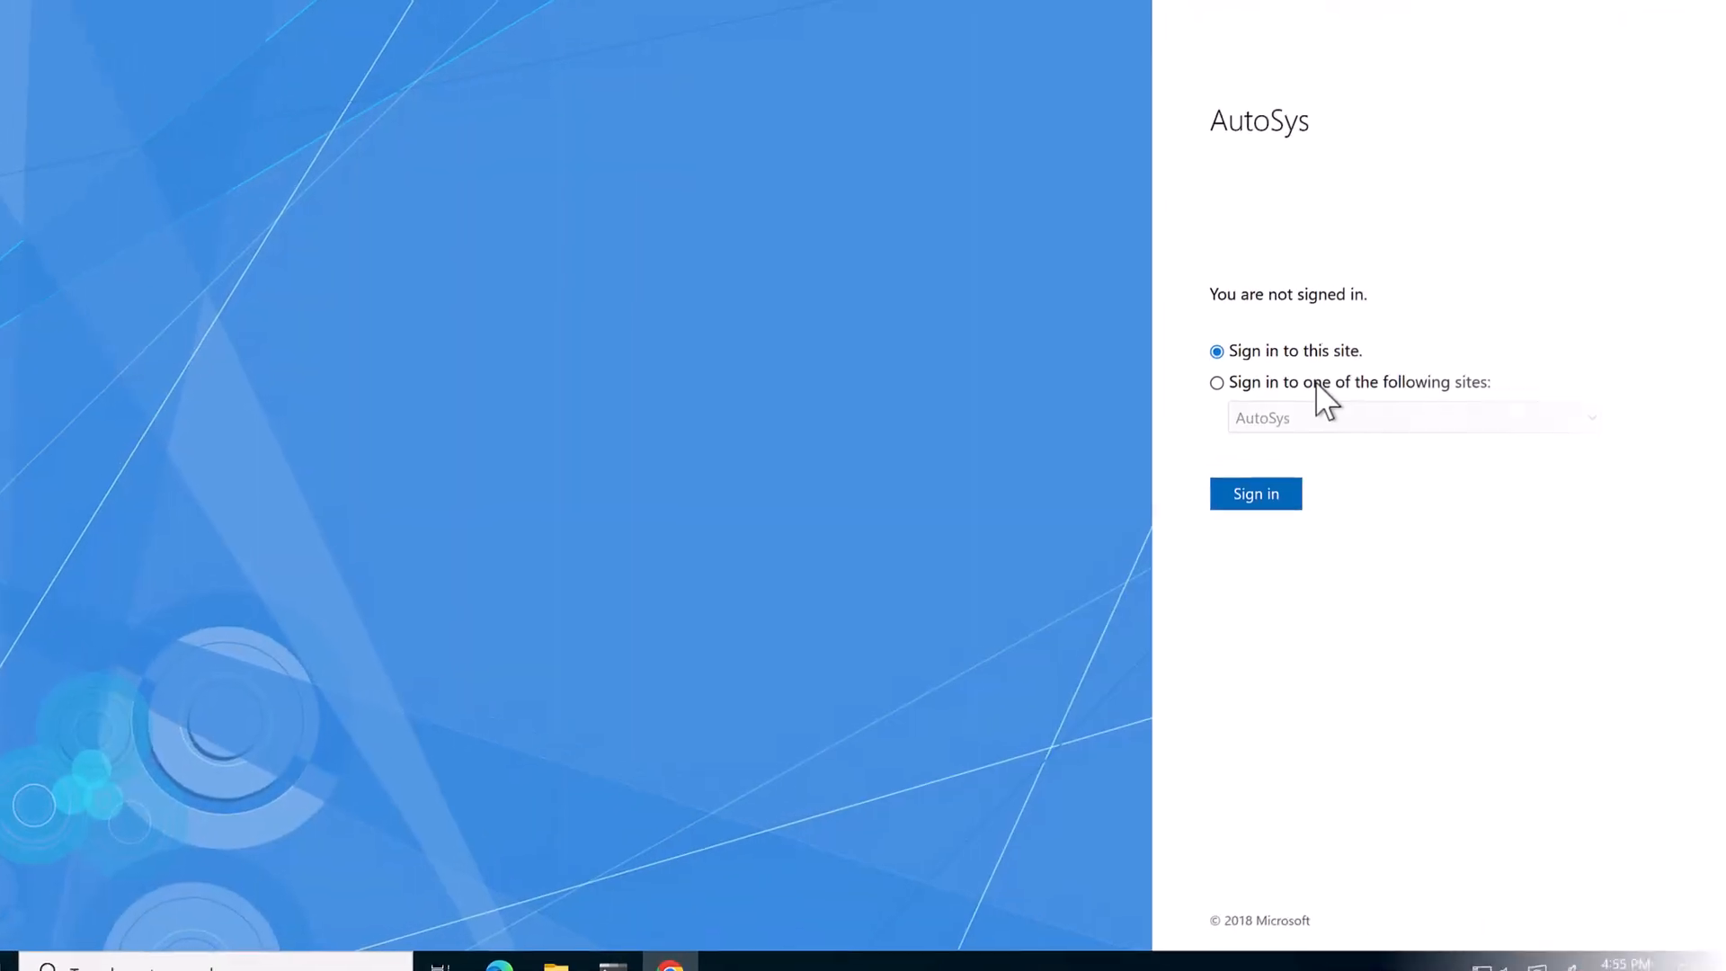
- Sign in to the WebUI-SSO site on the AD FS page with the AutoSys account's e-mail and password
left_click(1314, 382)
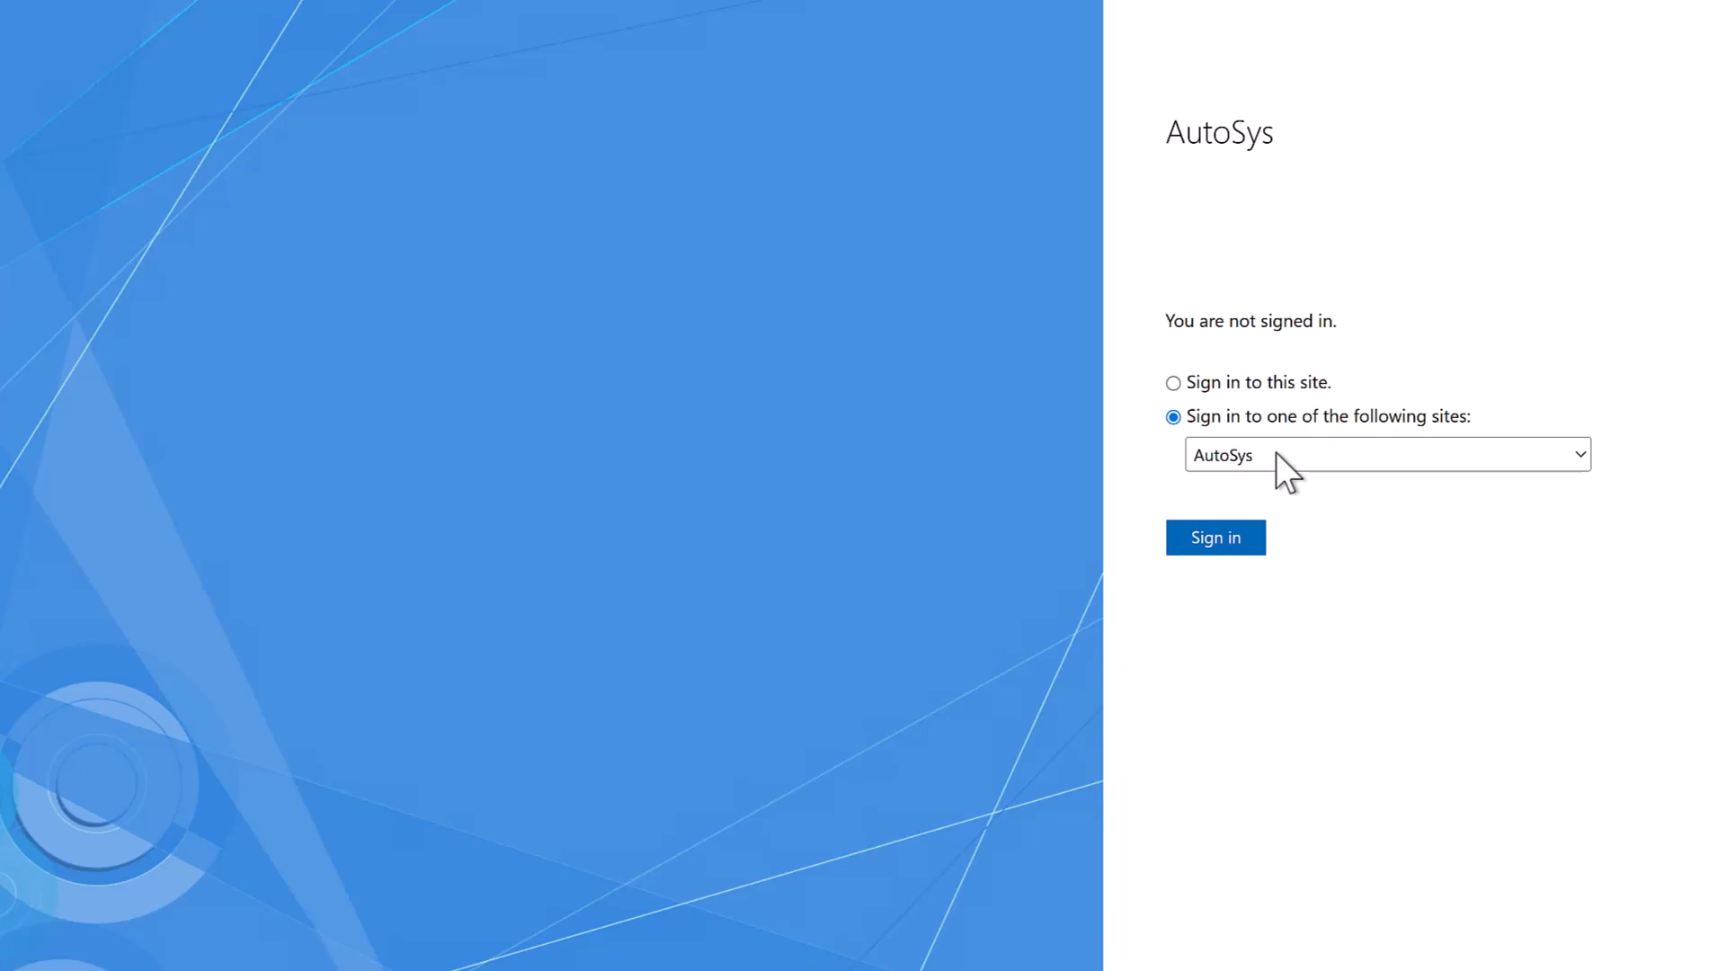
left_click(1275, 451)
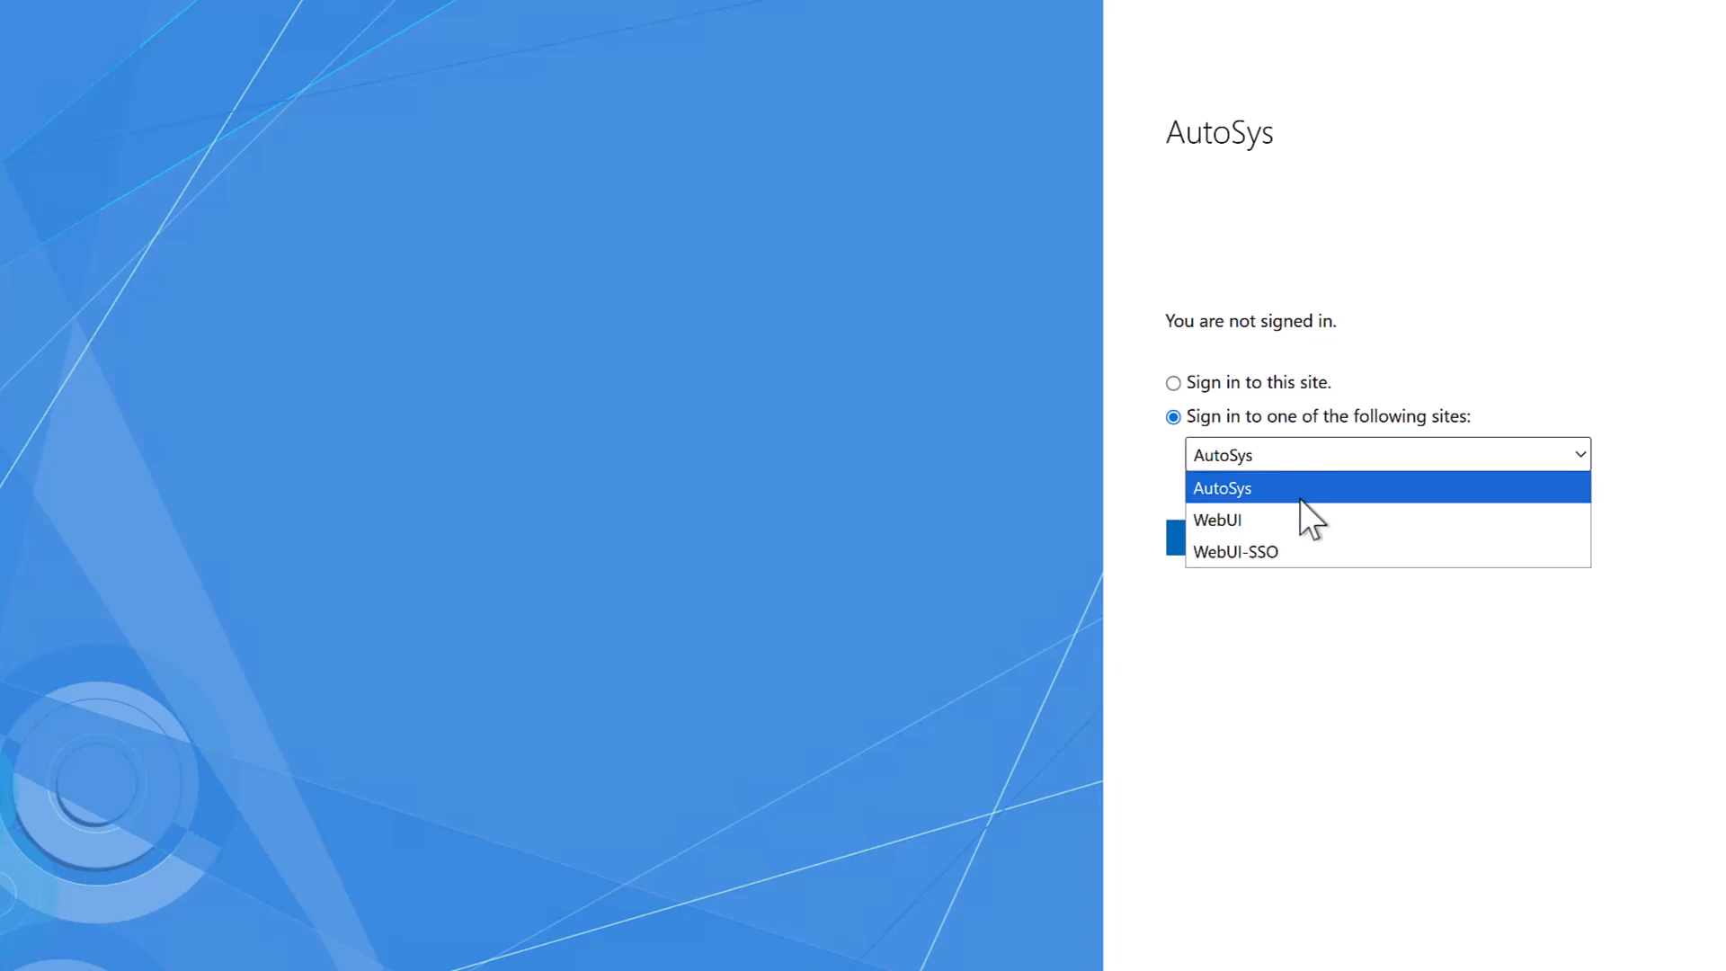
left_click(1244, 550)
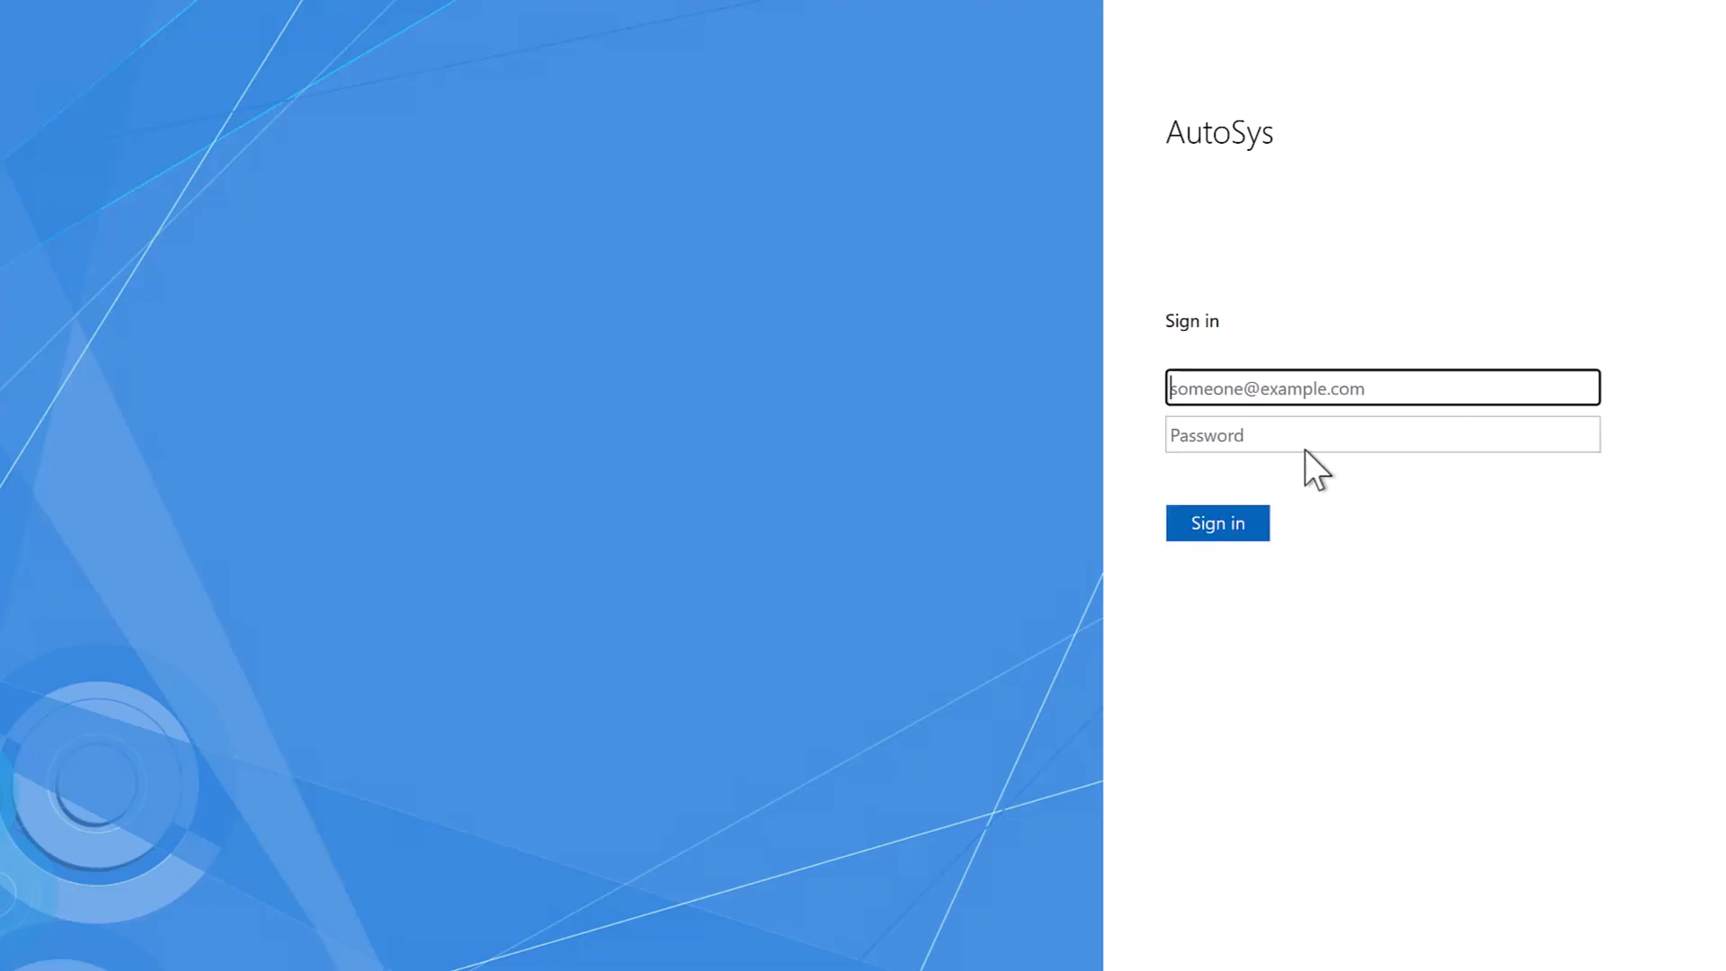
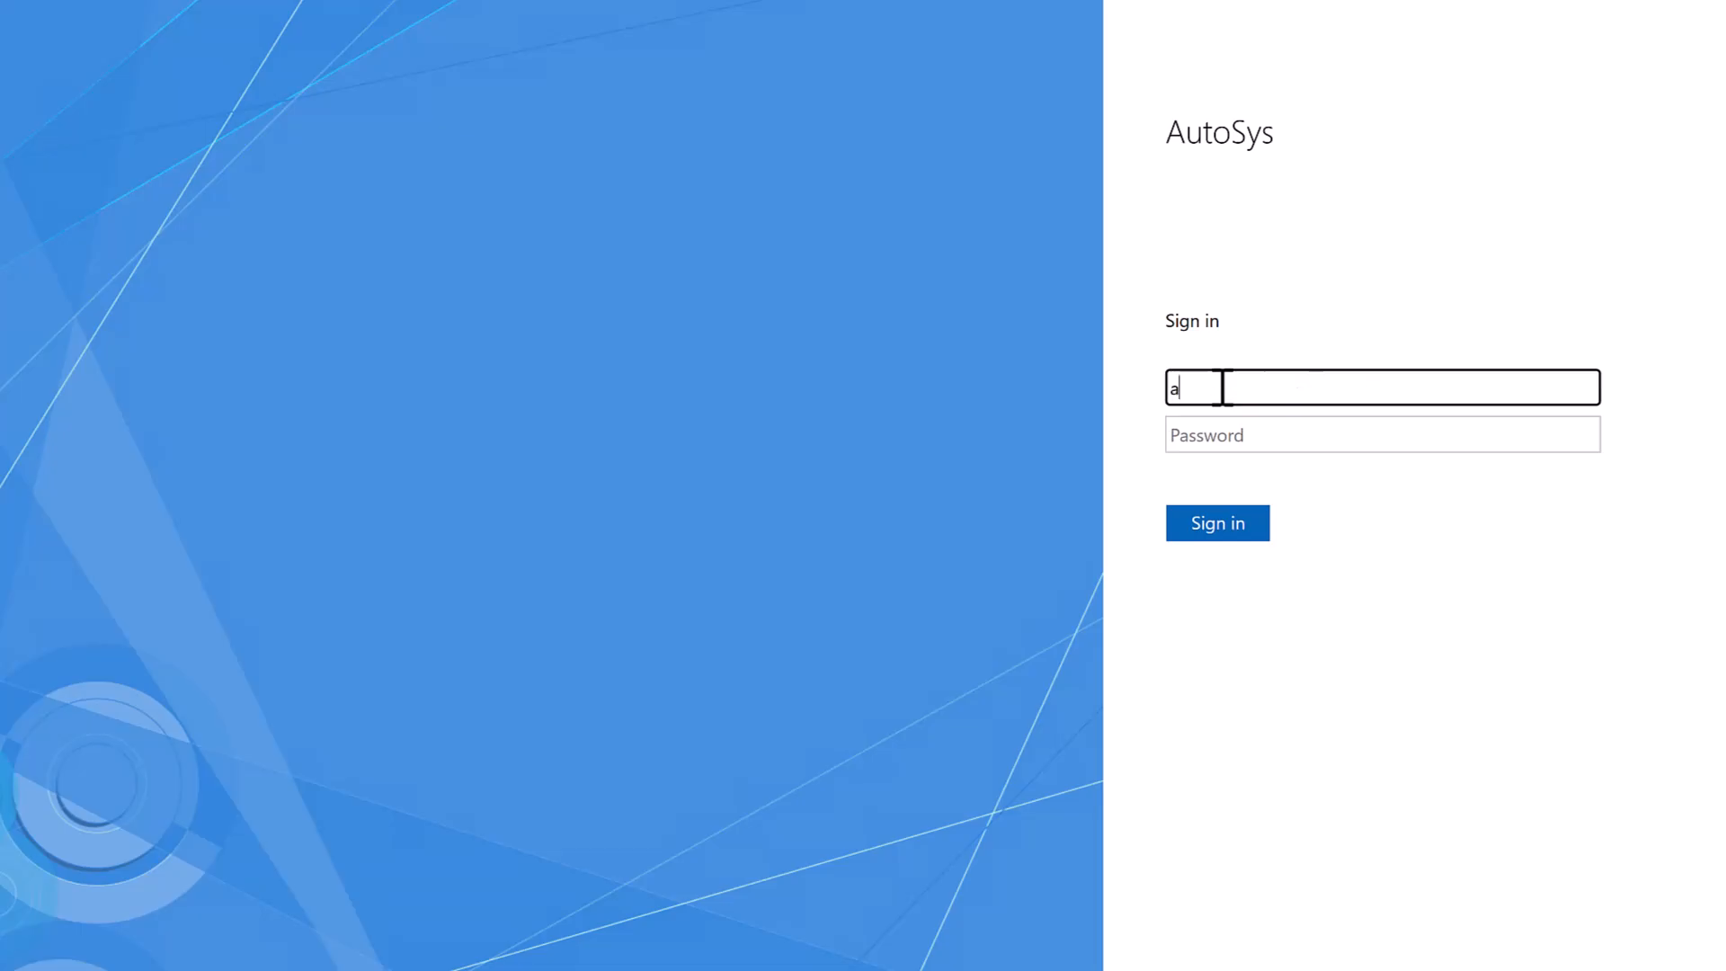
key("Tab")
type("*")
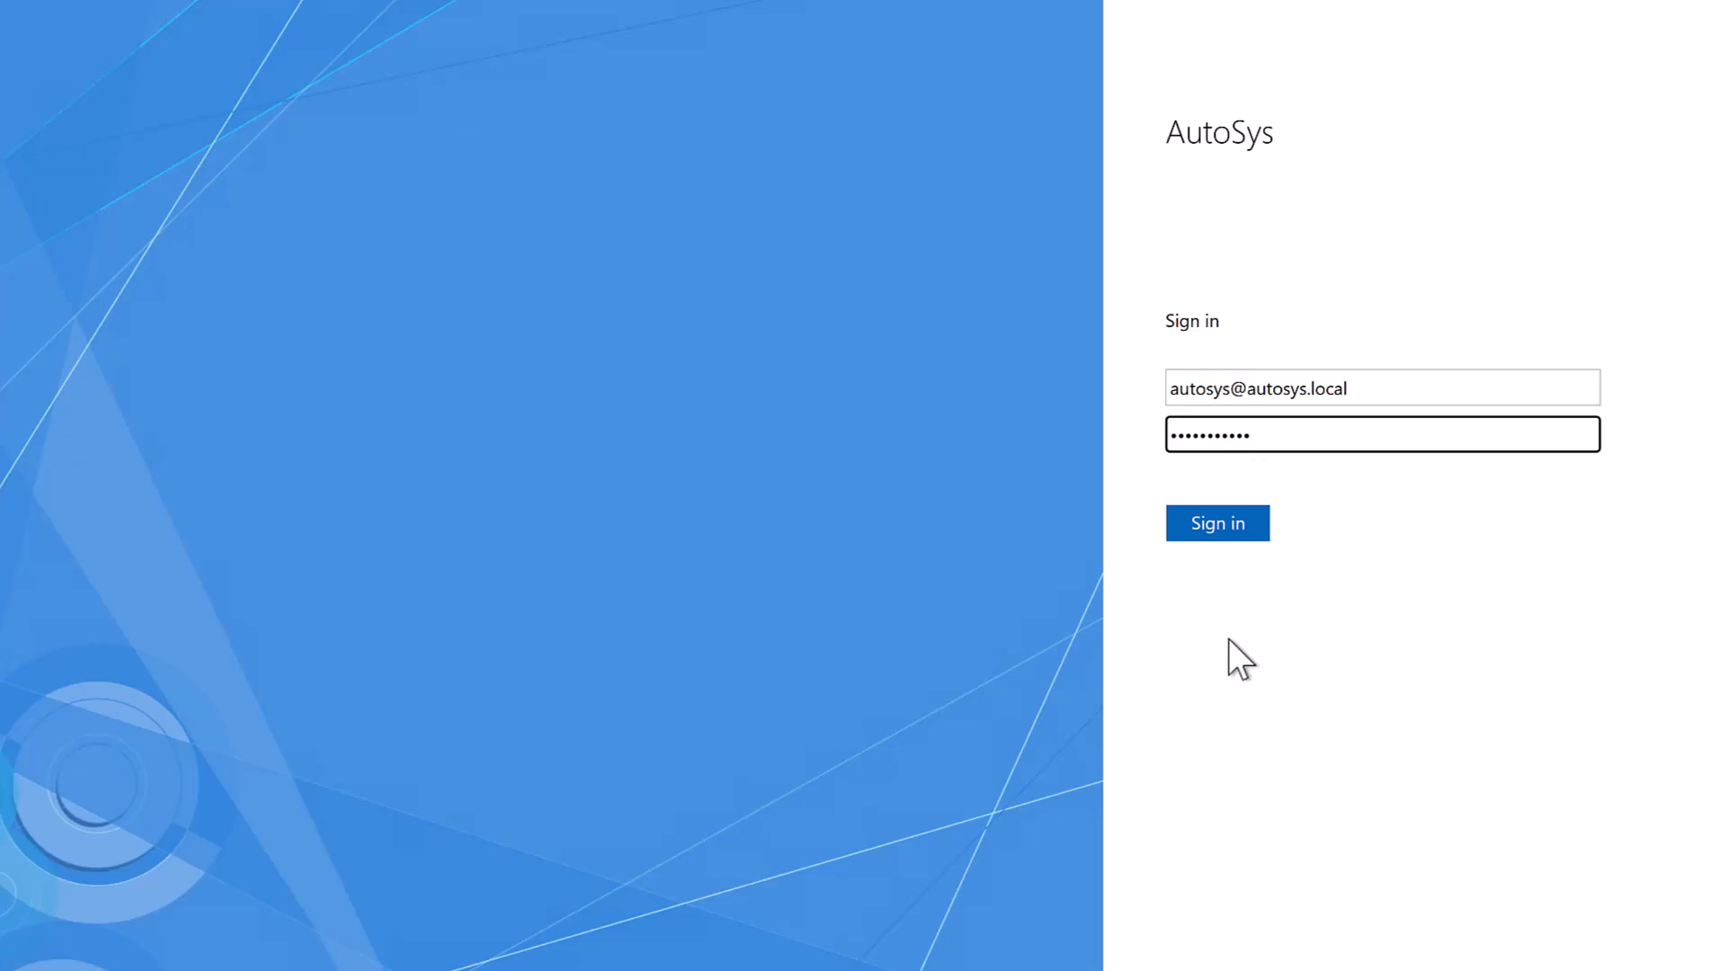
left_click(1229, 531)
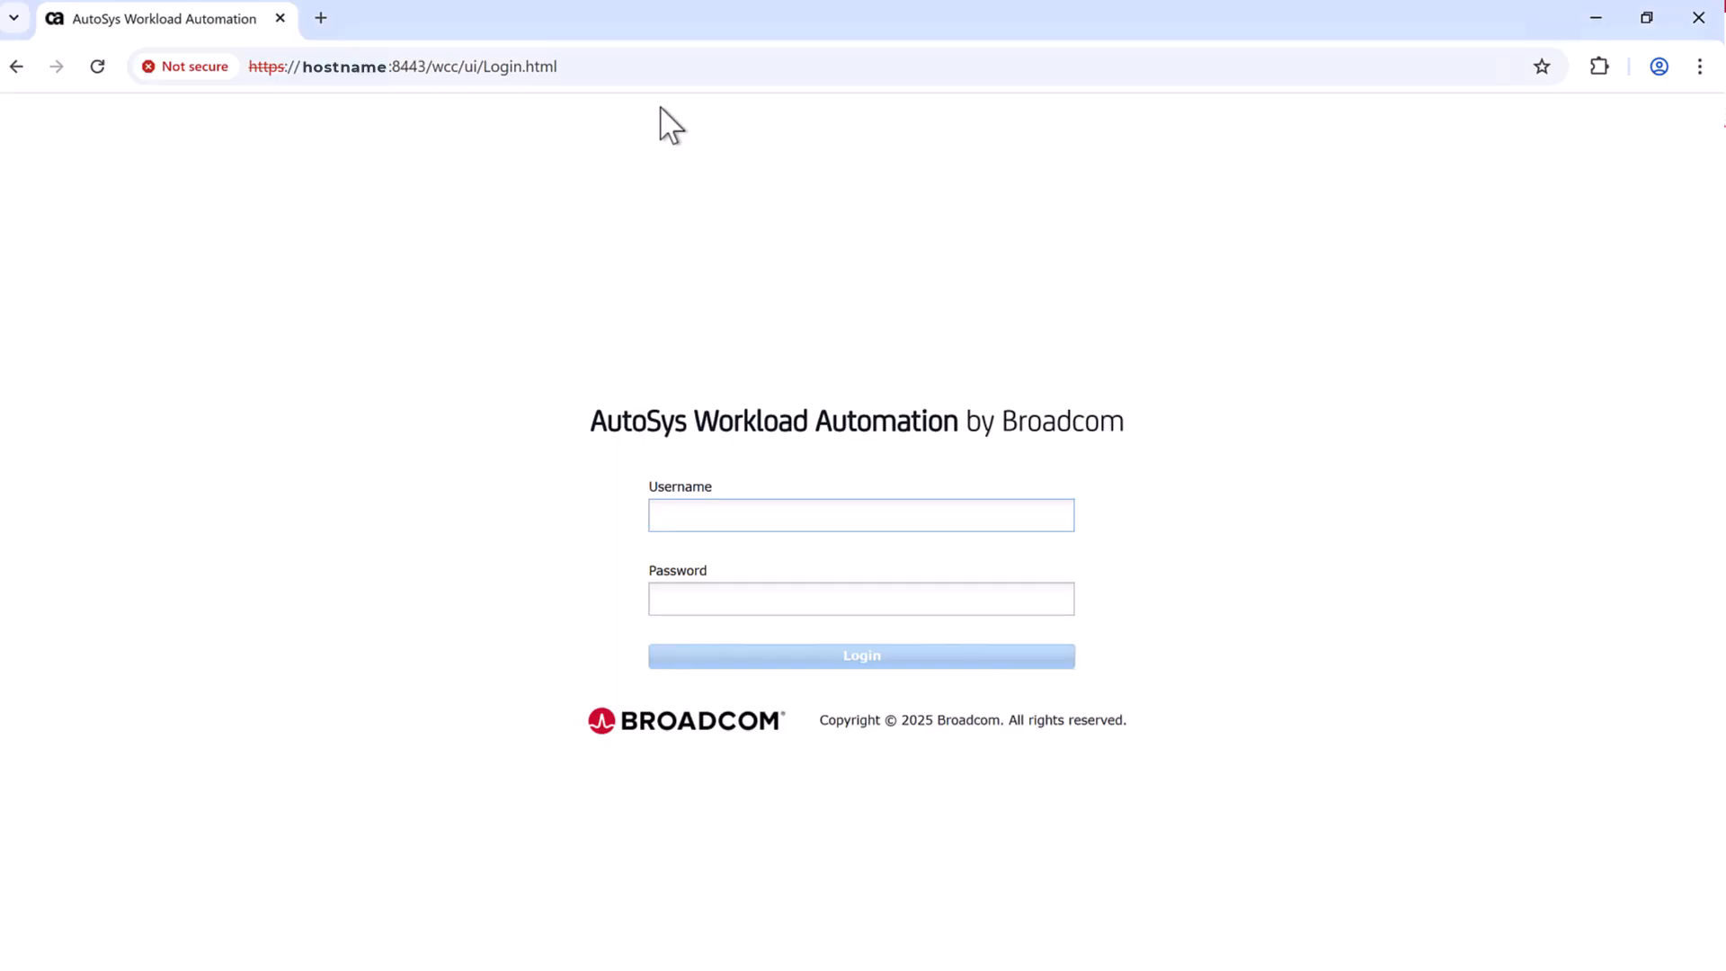
- Strip Login.html from the address to load the /wcc/webui/ Web UI
left_click_drag(487, 65, 839, 108)
key("BackSpace")
key("Return")
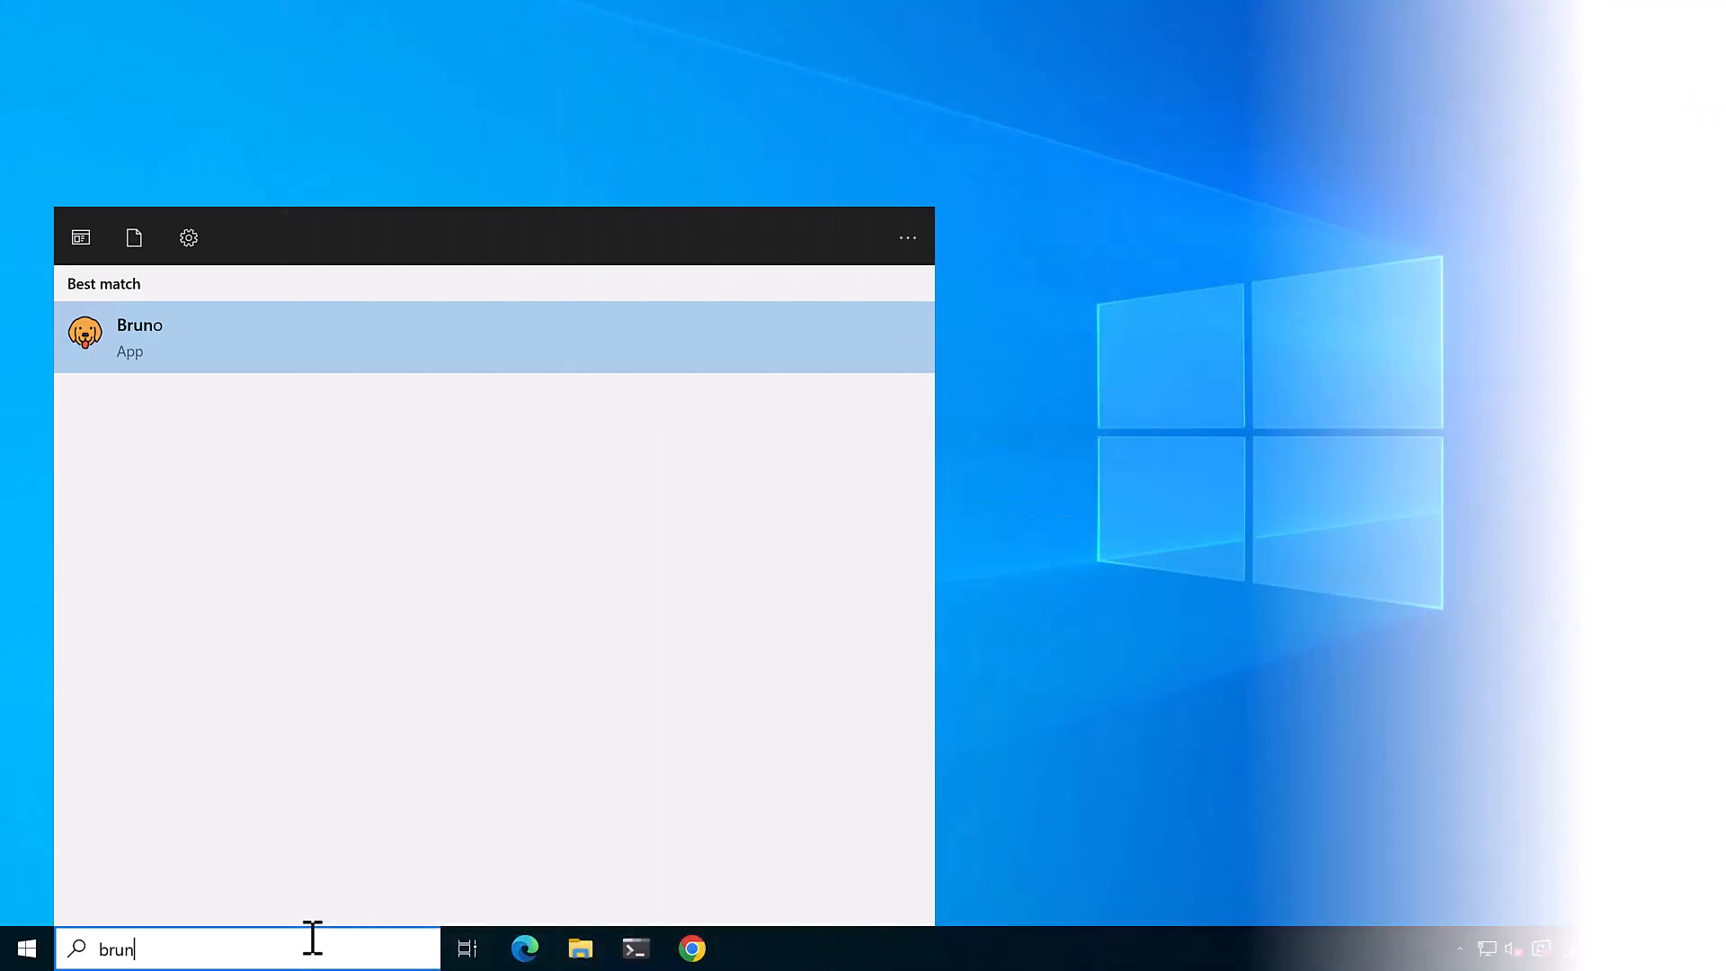
key("Return")
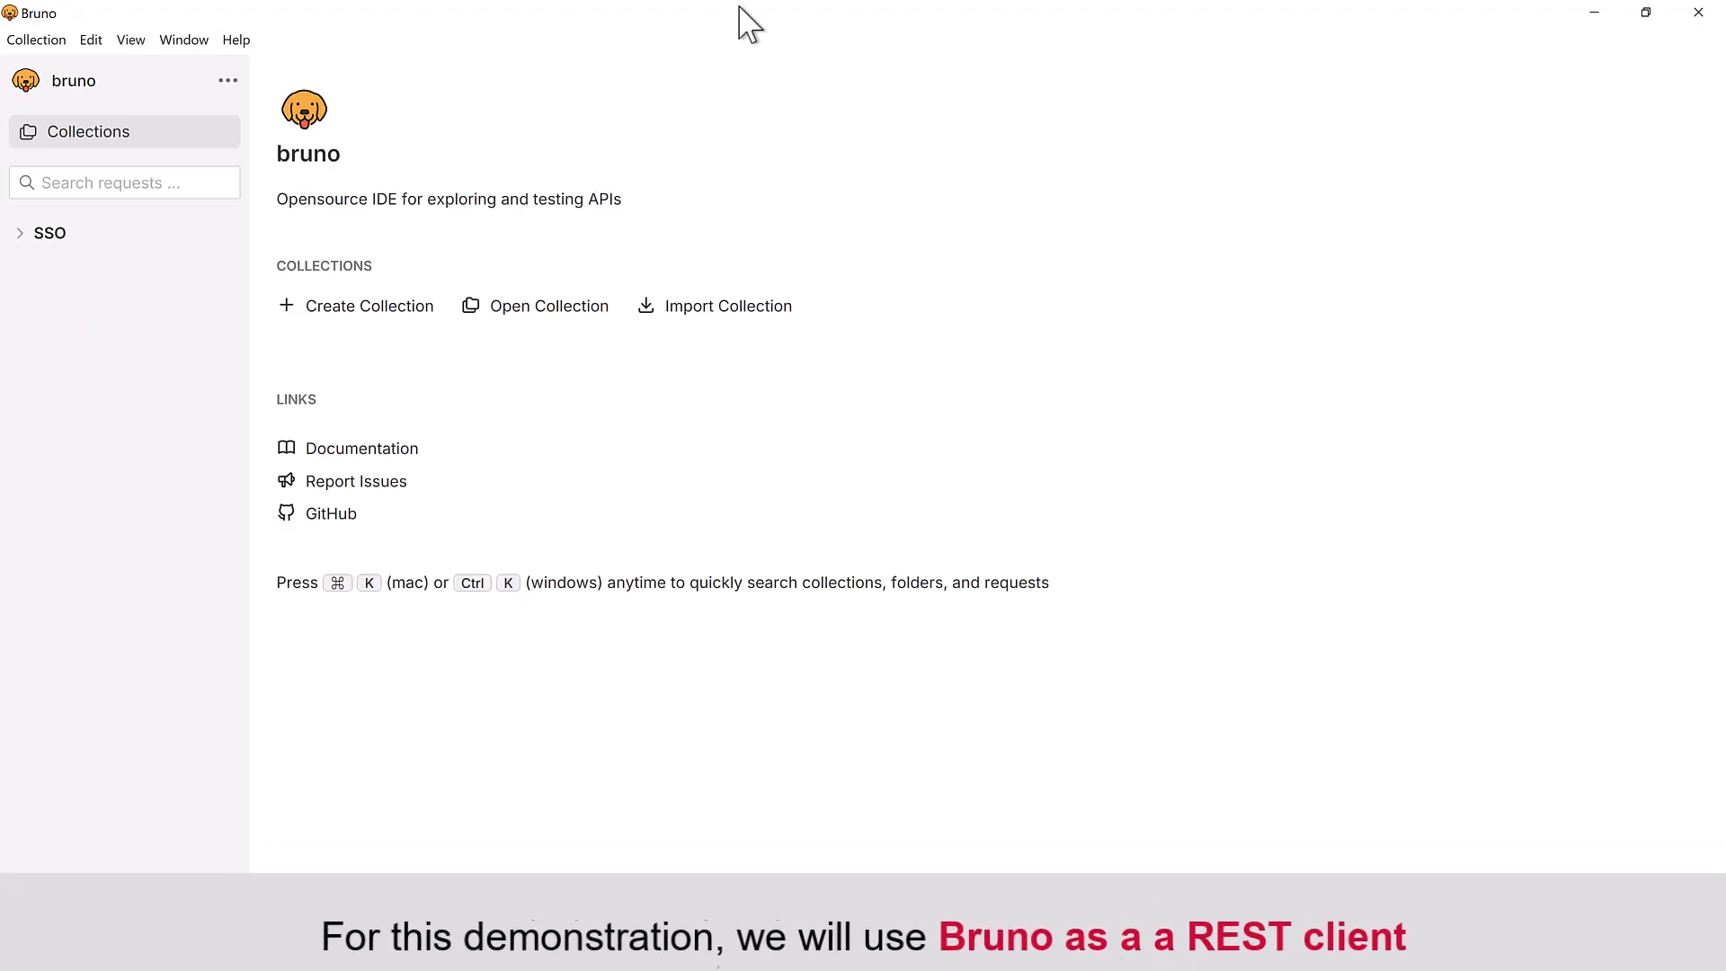
left_click(25, 237)
left_click(190, 266)
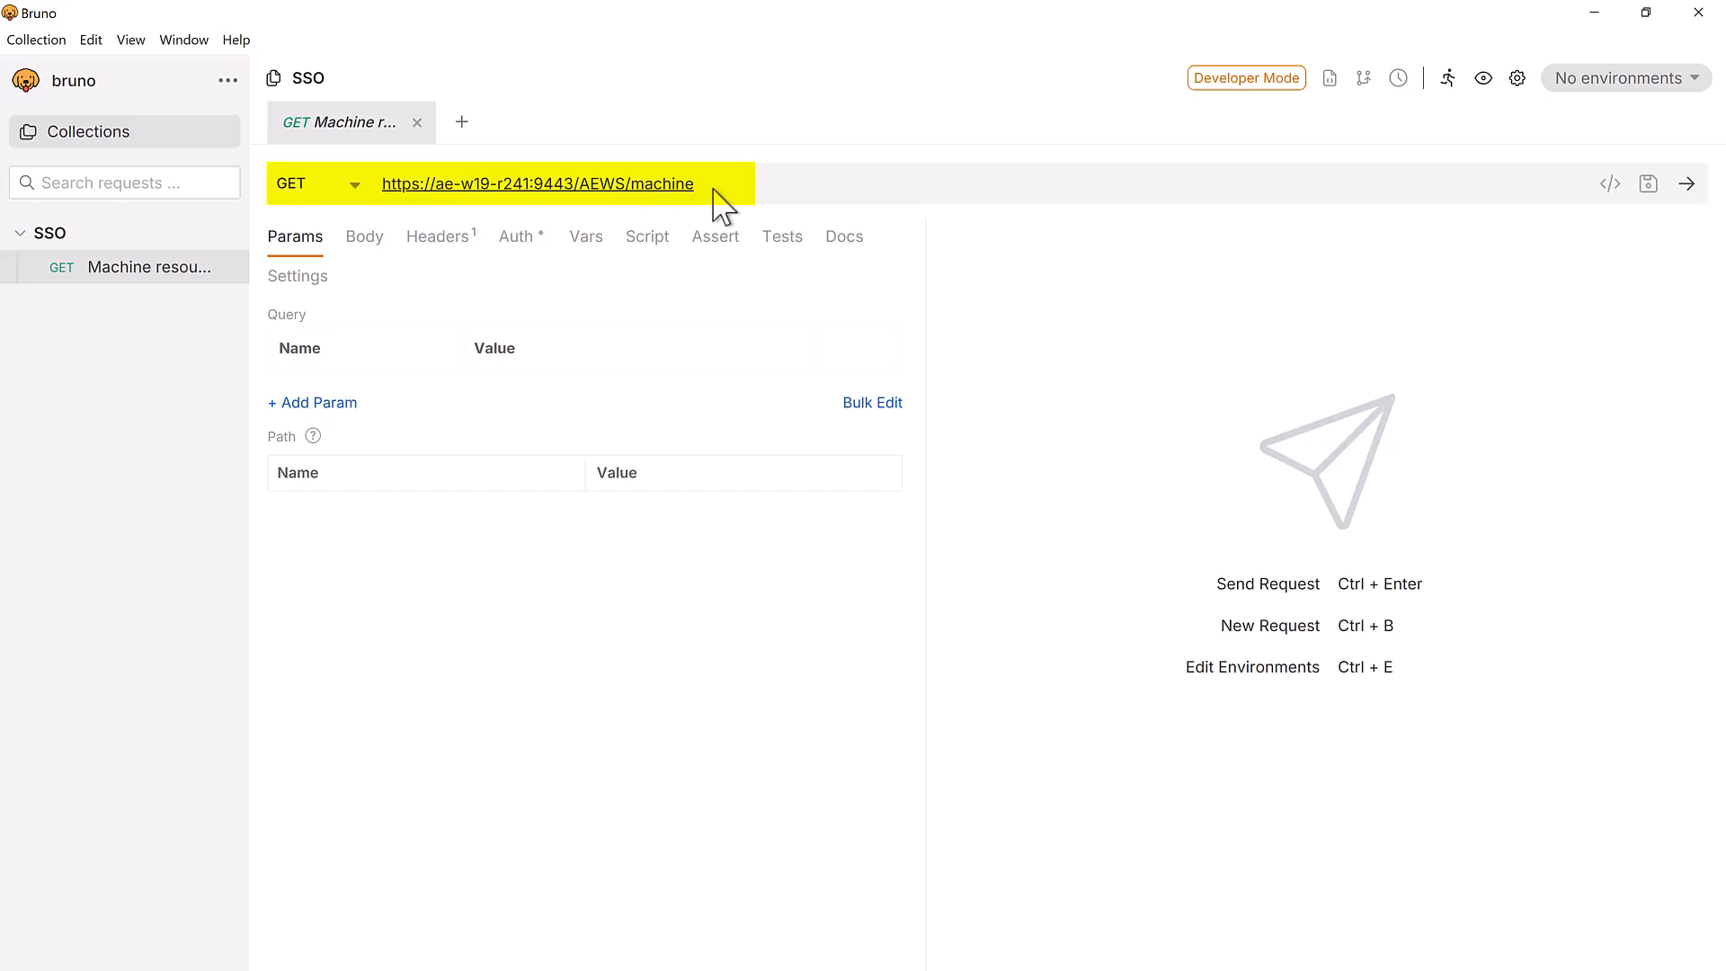
triple_click(392, 186)
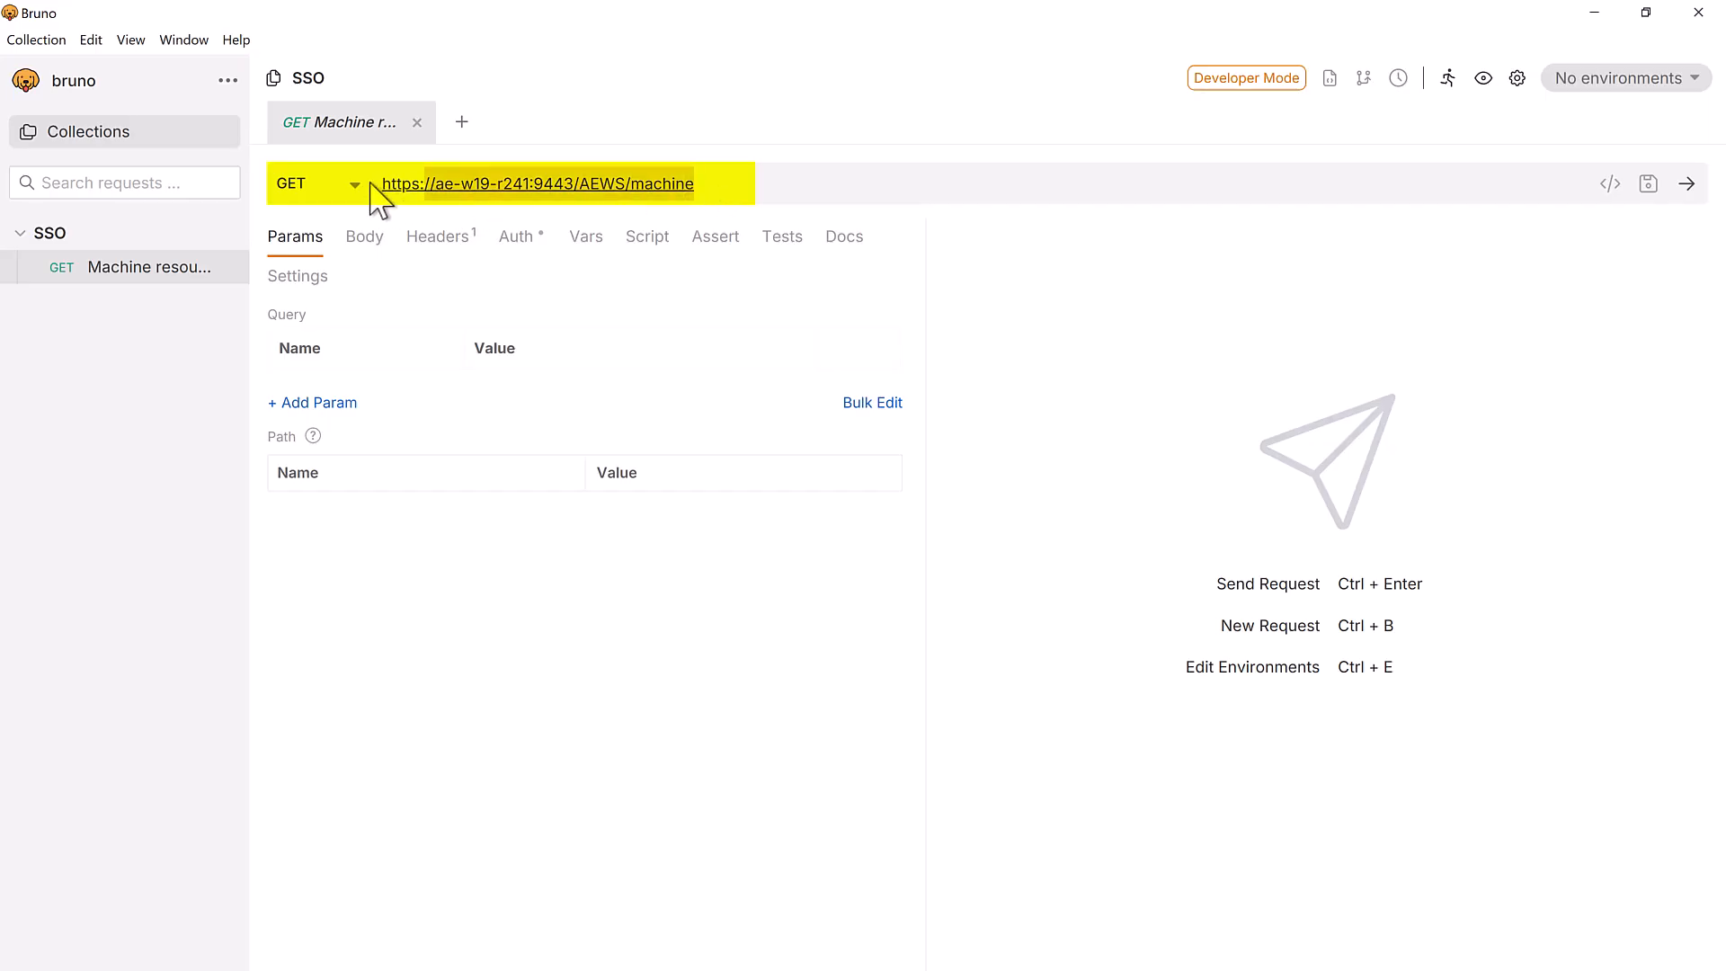
left_click(520, 249)
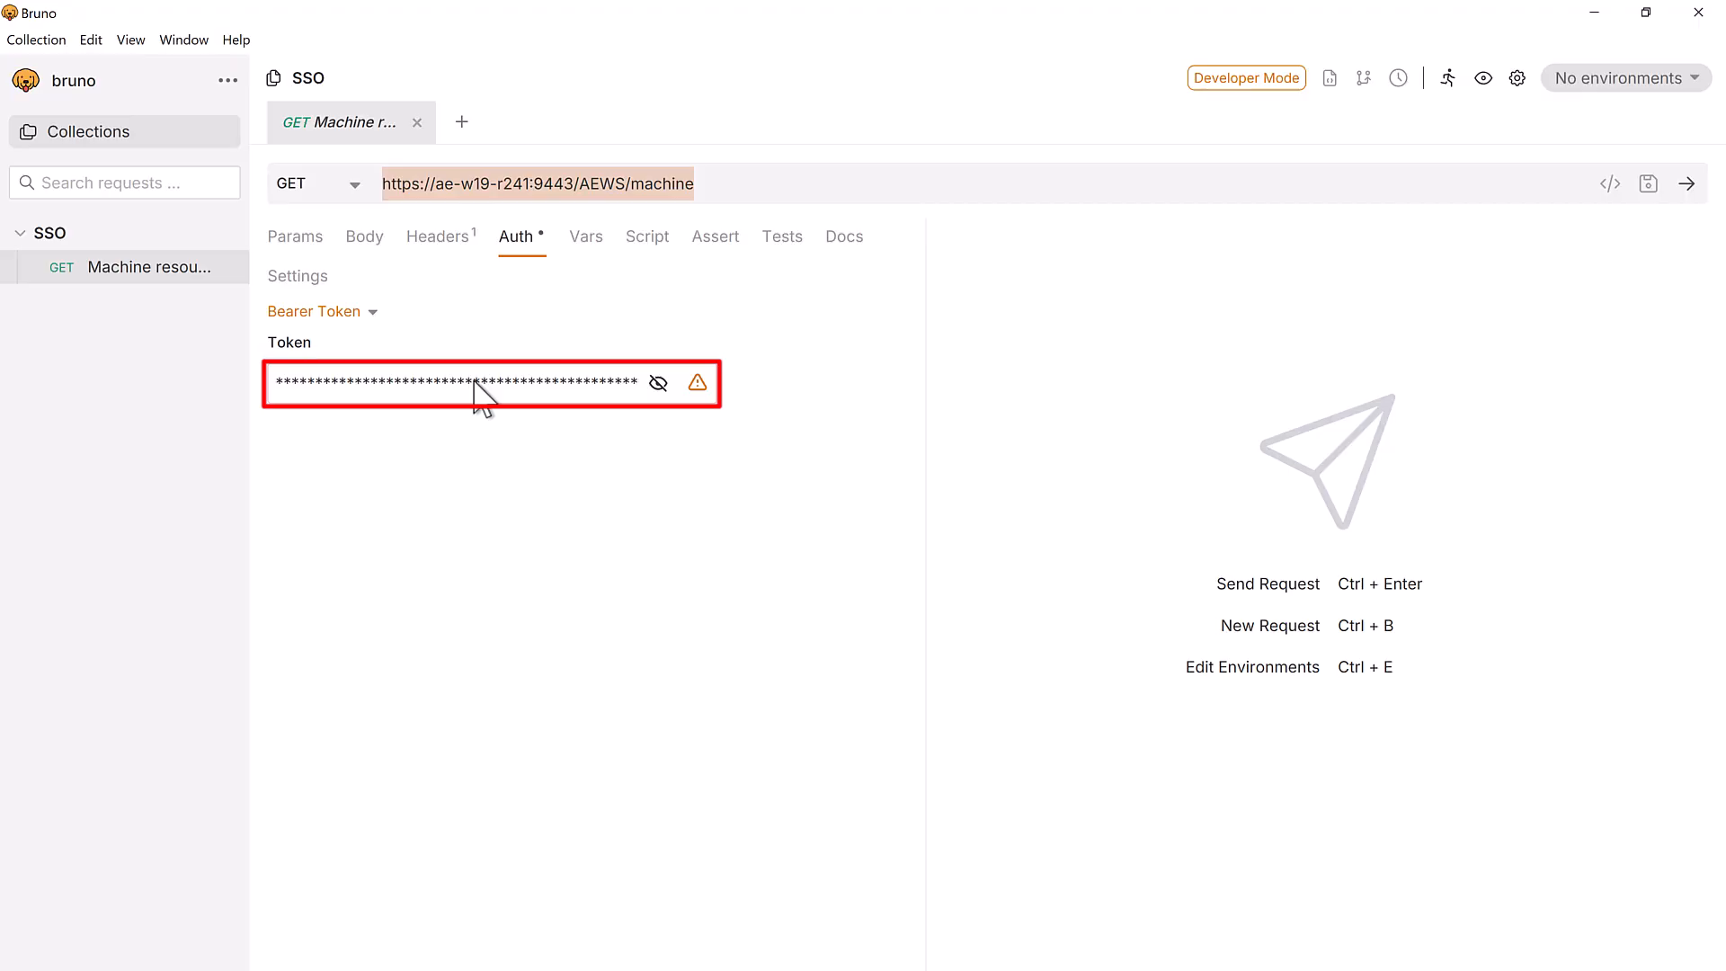
left_click(1687, 186)
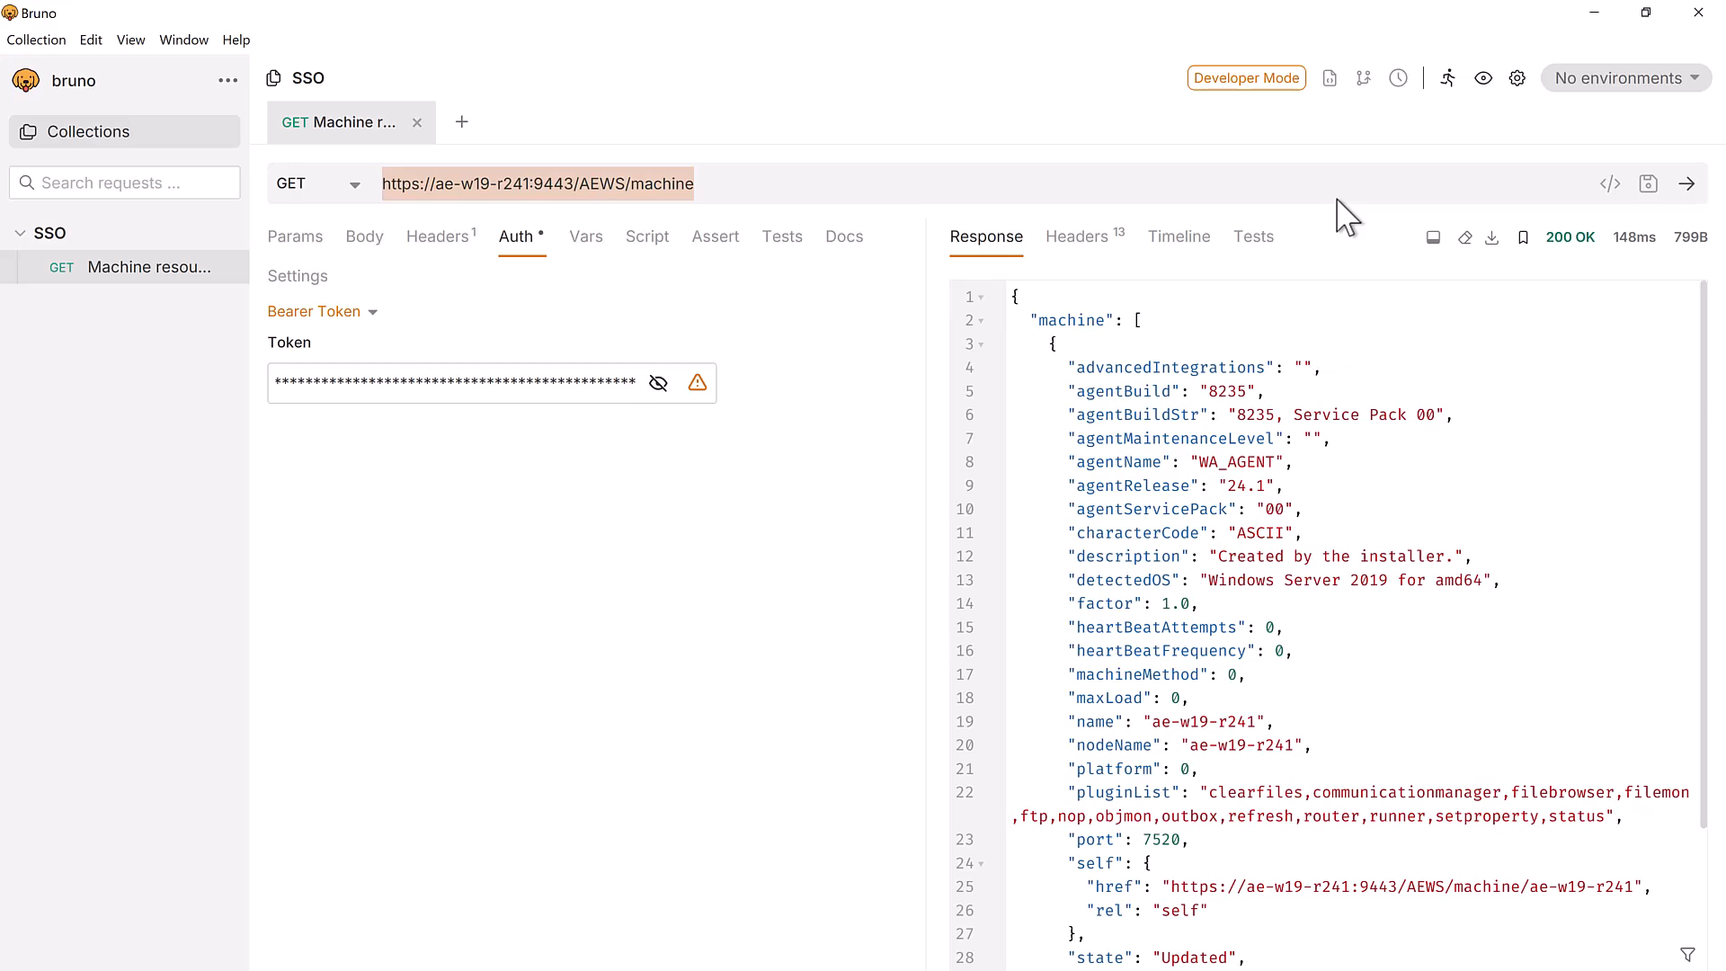